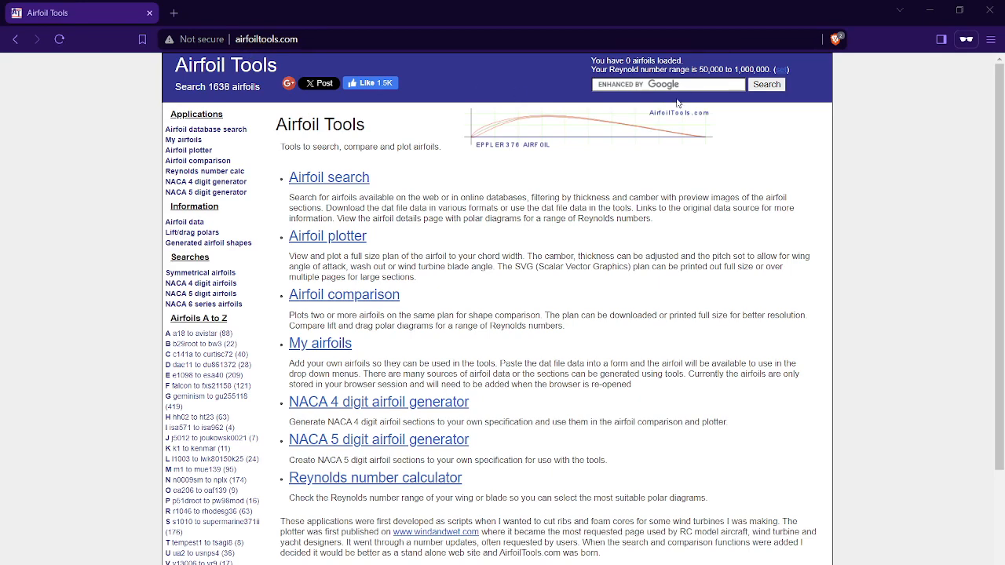
- Open the airfoil database search and search for Clark Y
{"action": "left_click", "coordinate": [350, 180]}
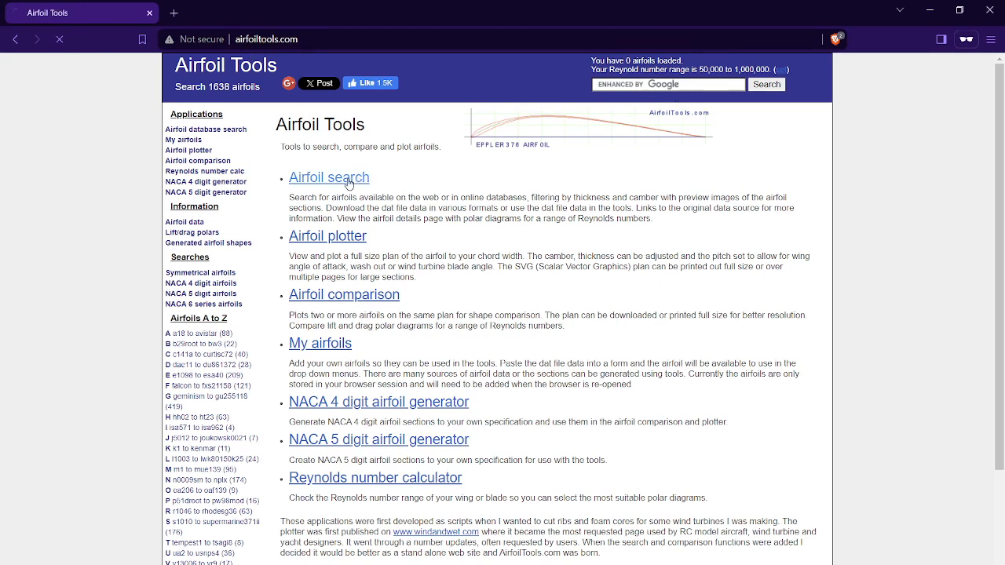
{"action": "left_click", "coordinate": [531, 201]}
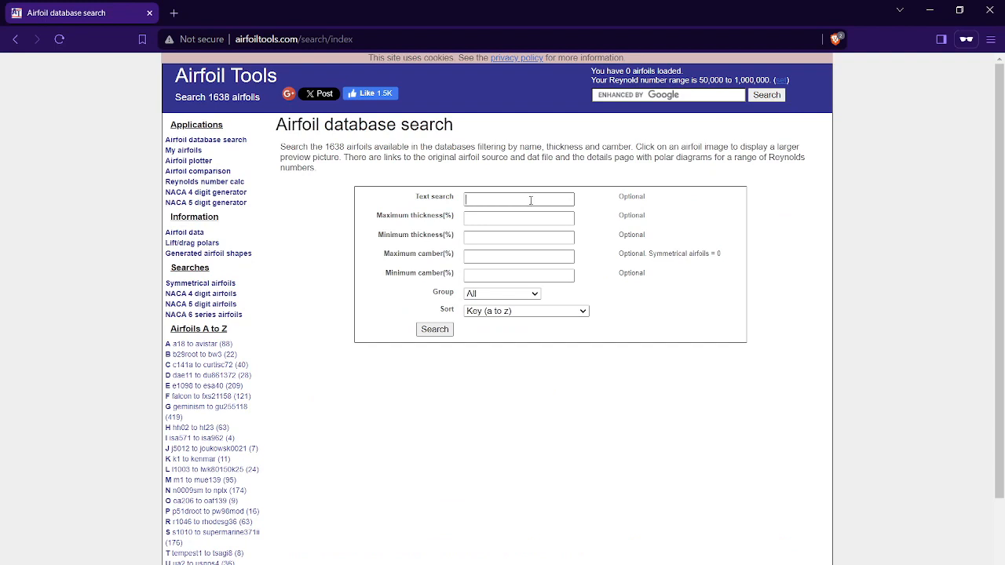
{"action": "type", "text": "Clark Y"}
{"action": "left_click", "coordinate": [434, 329]}
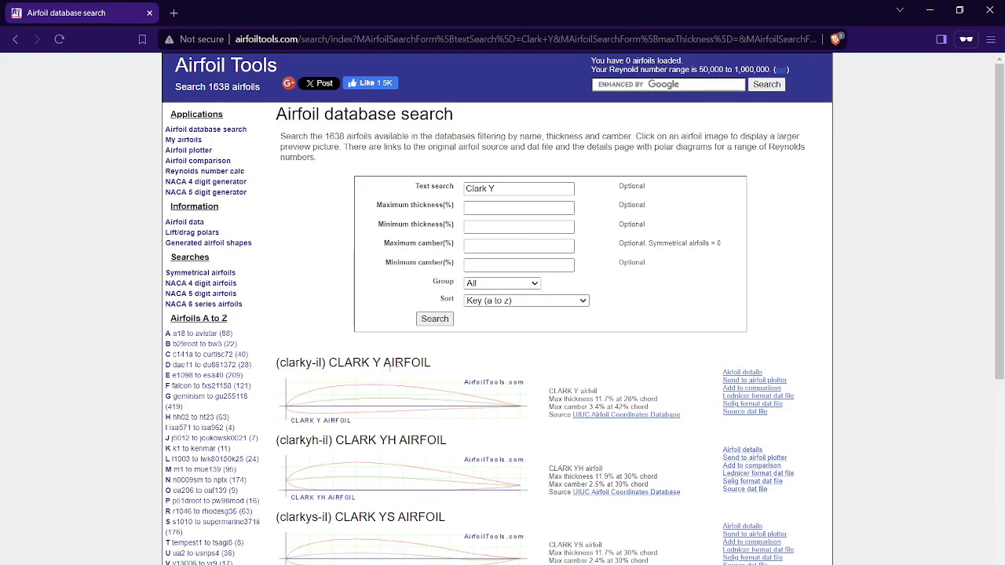
- Open the CLARK Y AIRFOIL (clarky-il) details, dismiss the system notification and open the airfoil's Selig format dat file
{"action": "left_click", "coordinate": [374, 401]}
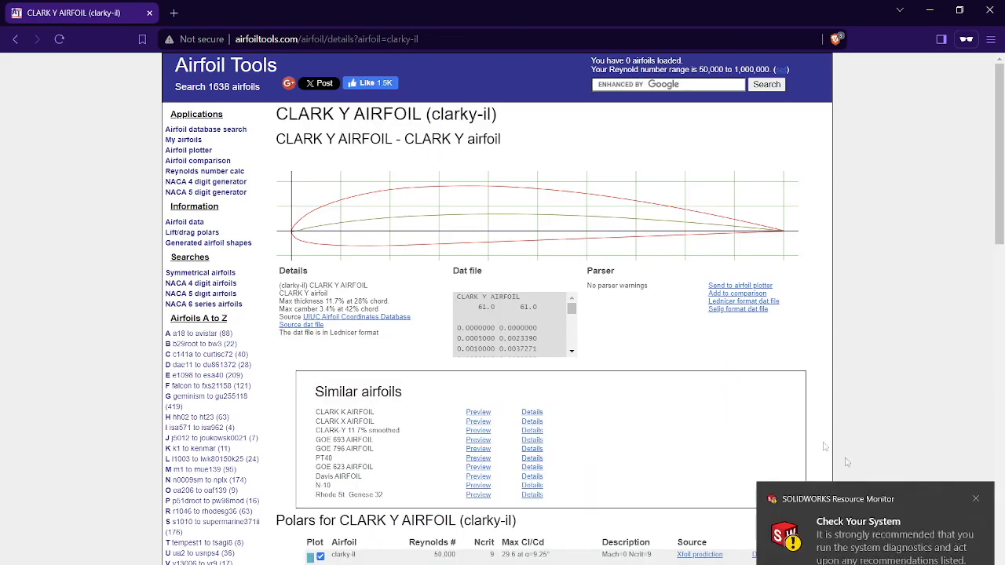
{"action": "left_click", "coordinate": [974, 499]}
{"action": "left_click", "coordinate": [976, 500]}
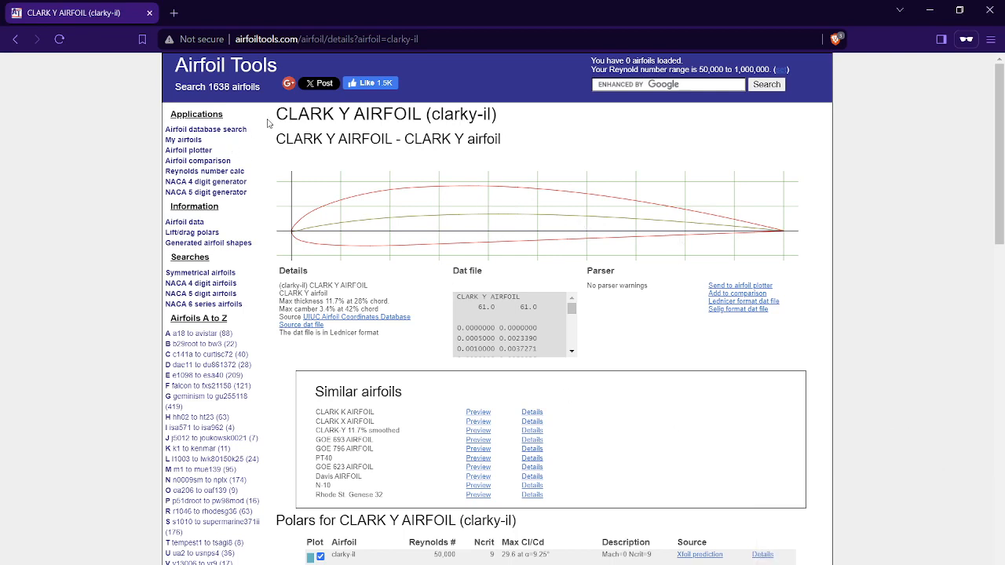
{"action": "left_click", "coordinate": [748, 310]}
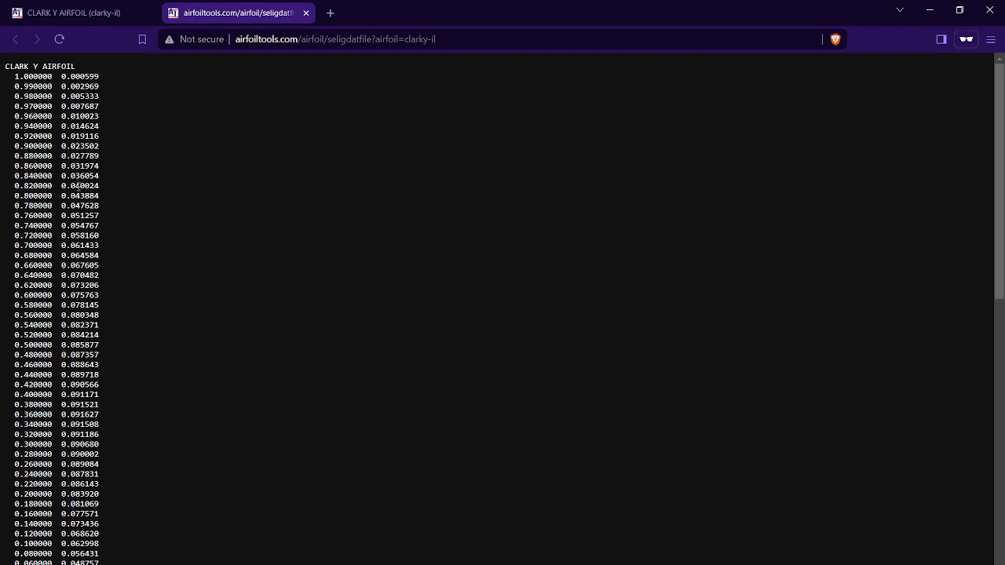
- Copy all coordinate rows below the CLARK Y AIRFOIL title and paste them into a blank Excel workbook starting at cell A1
{"action": "left_click_drag", "start_coordinate": [6, 76], "coordinate": [127, 562]}
{"action": "scroll", "coordinate": [115, 184], "scroll_direction": "down", "scroll_amount": 5}
{"action": "scroll", "coordinate": [141, 379], "scroll_direction": "down", "scroll_amount": 3}
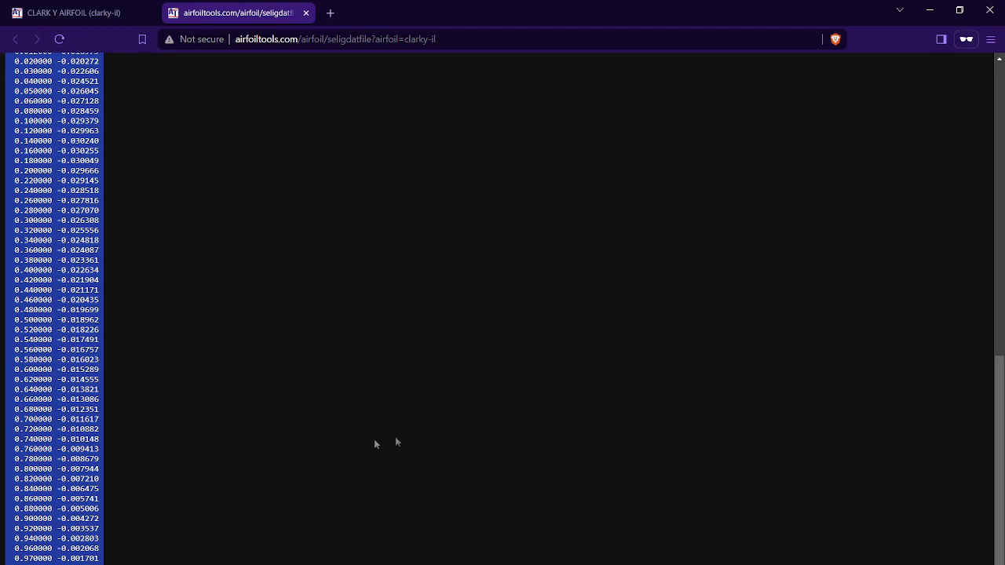
{"action": "left_click", "coordinate": [639, 540]}
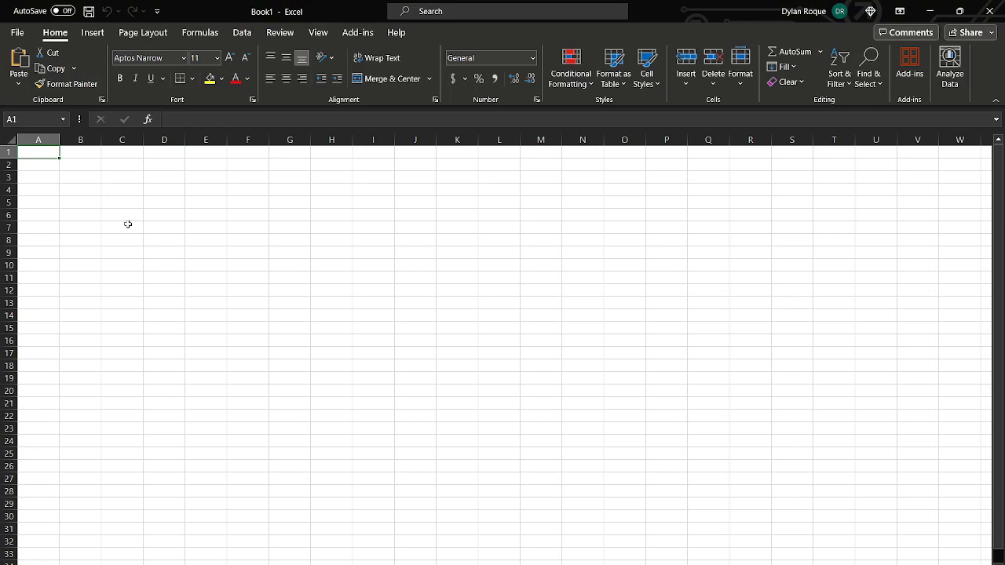
{"action": "key", "text": "ctrl+v"}
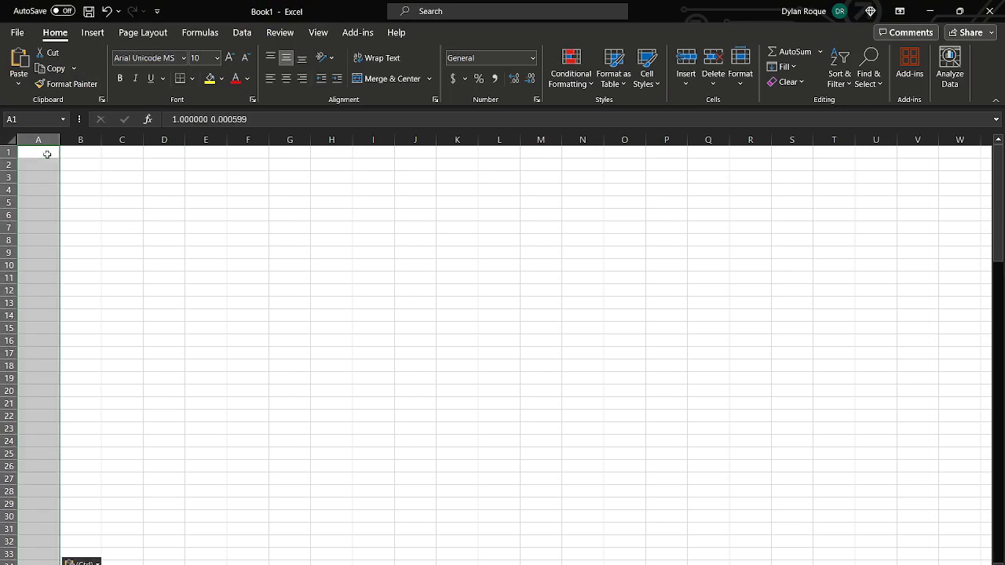
{"action": "left_click", "coordinate": [81, 164]}
{"action": "left_click", "coordinate": [49, 166]}
{"action": "left_click", "coordinate": [41, 154]}
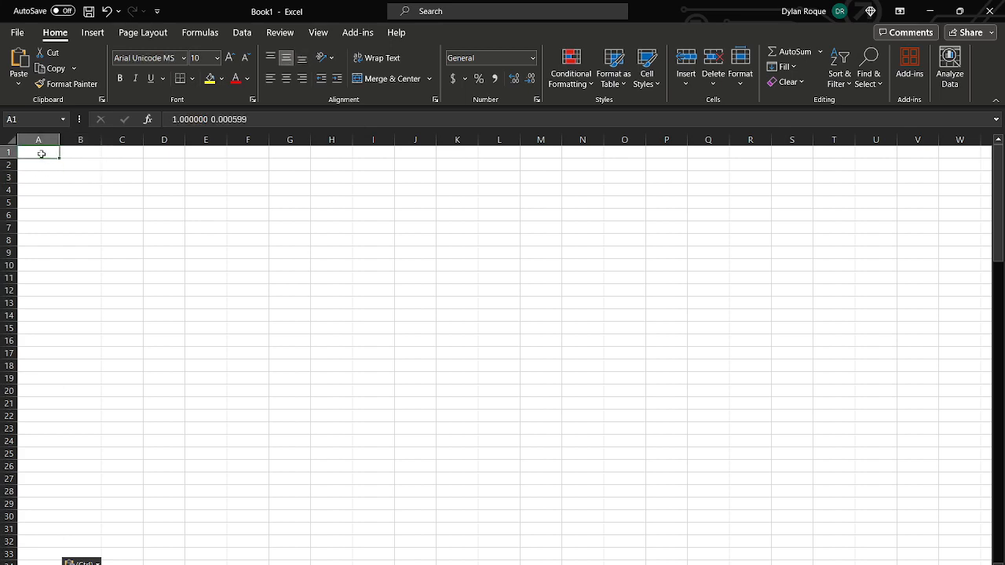
{"action": "left_click", "coordinate": [35, 176]}
{"action": "left_click", "coordinate": [40, 164]}
- Split column A with Text to Columns as delimited data, using Tab and Space delimiters and treating consecutive delimiters as one
{"action": "left_click", "coordinate": [45, 139]}
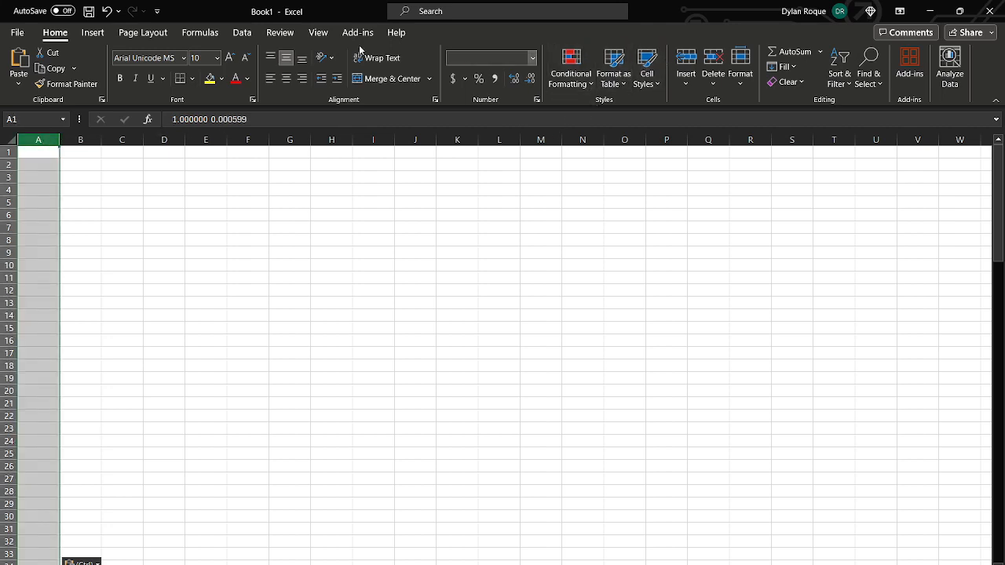
{"action": "left_click", "coordinate": [252, 37]}
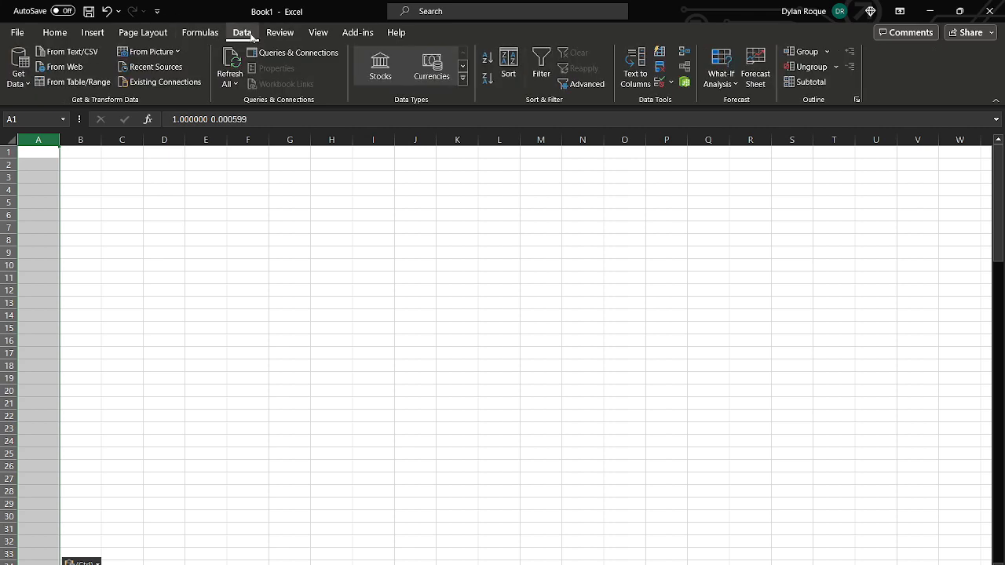
{"action": "left_click", "coordinate": [634, 69]}
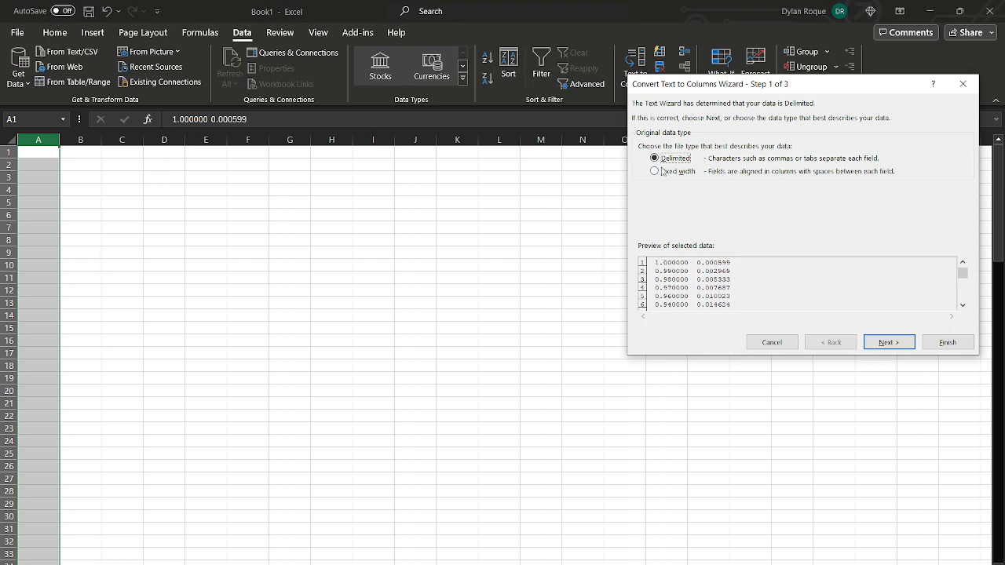
{"action": "left_click", "coordinate": [882, 343]}
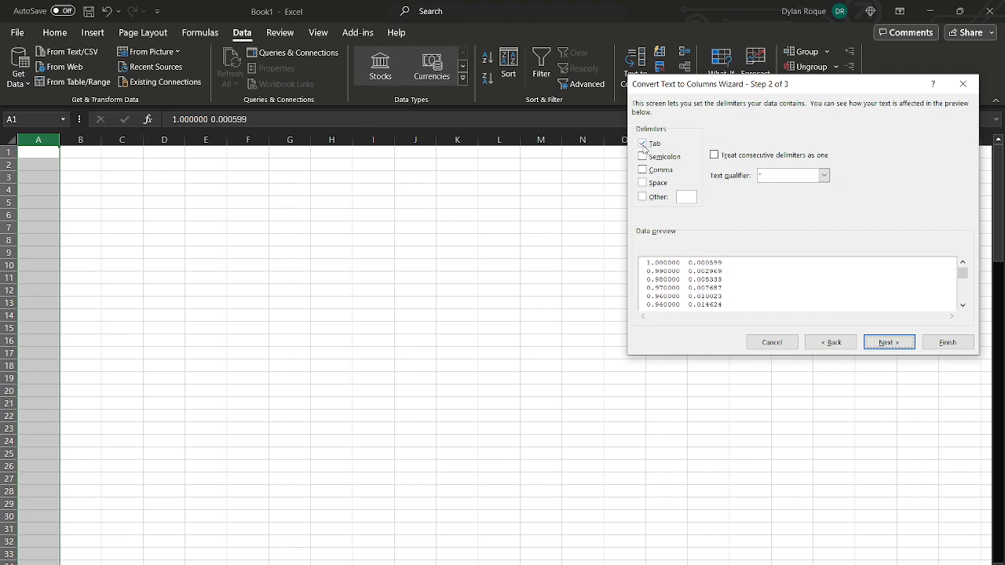
{"action": "left_click", "coordinate": [642, 183]}
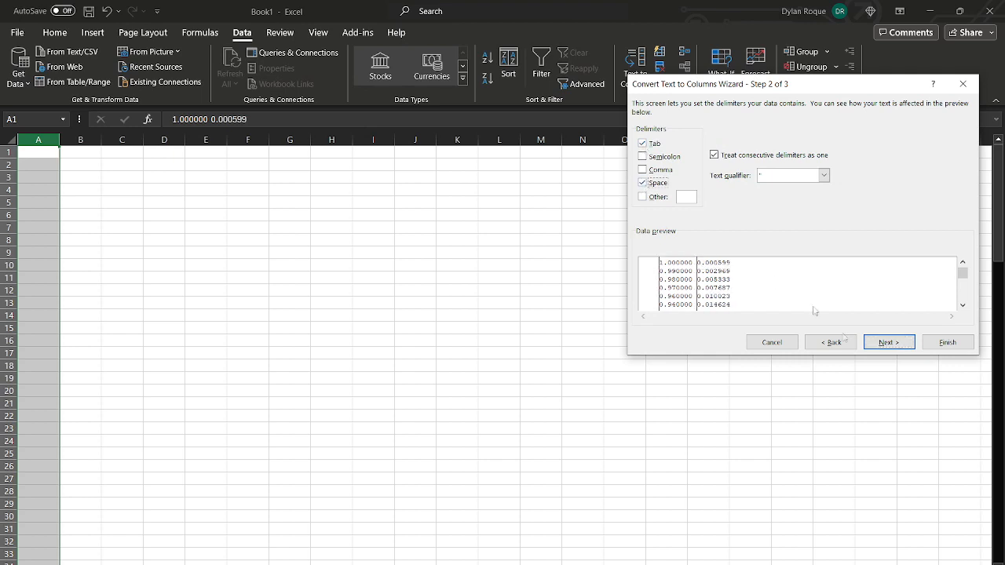
{"action": "left_click", "coordinate": [928, 343]}
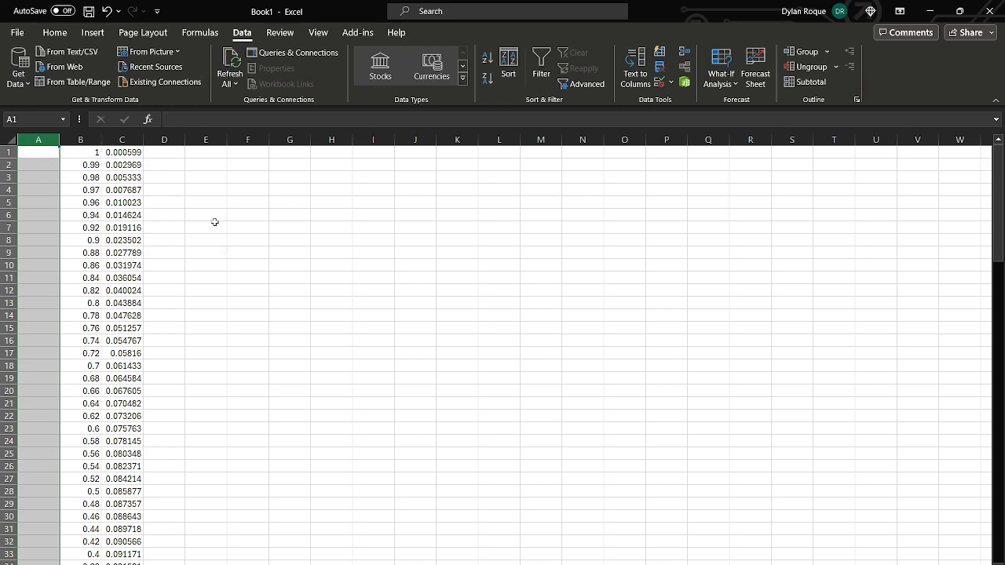
- Delete the empty column A so the coordinates start in the first column
{"action": "right_click", "coordinate": [37, 141]}
{"action": "left_click", "coordinate": [38, 142]}
{"action": "right_click", "coordinate": [38, 141]}
{"action": "left_click", "coordinate": [88, 289]}
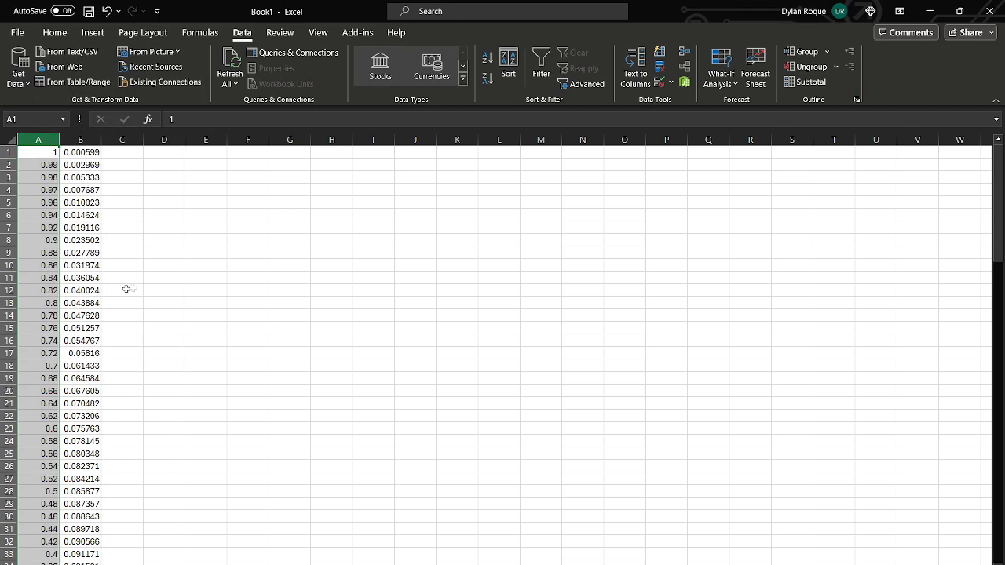
- Enter 0 in C1 and fill it down column C beside every coordinate row, checking through to the last row
{"action": "left_click", "coordinate": [124, 154]}
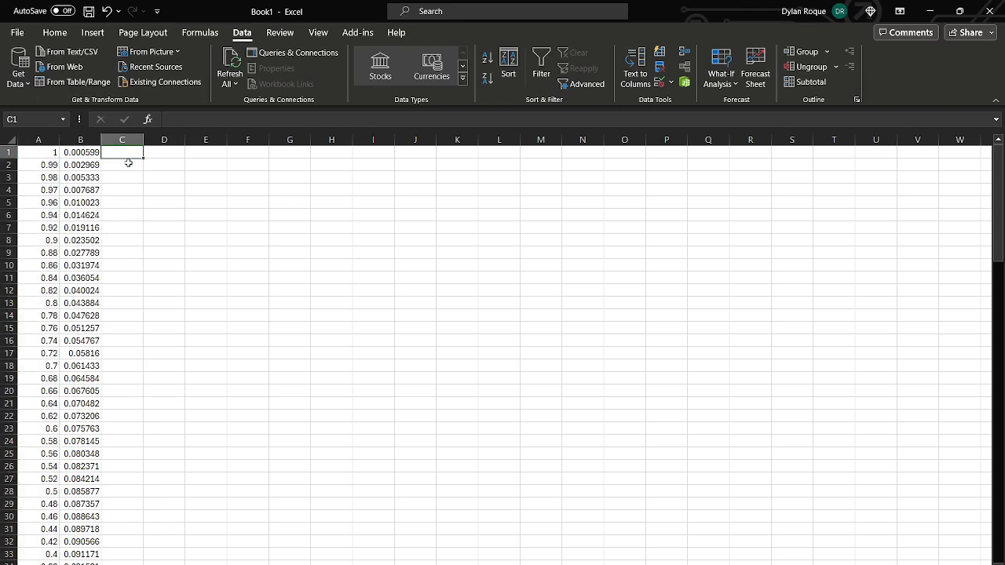
{"action": "type", "text": "0"}
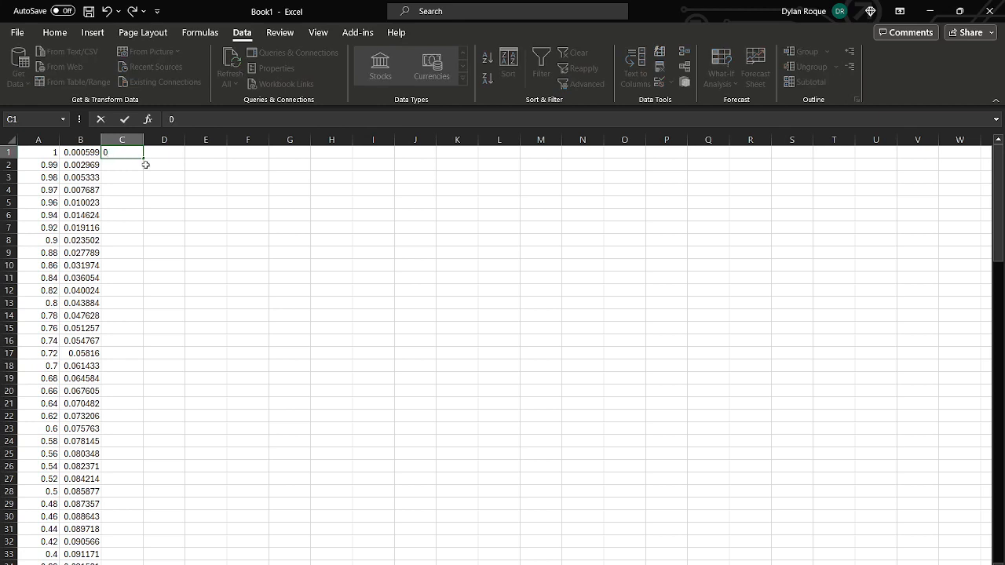
{"action": "double_click", "coordinate": [145, 158]}
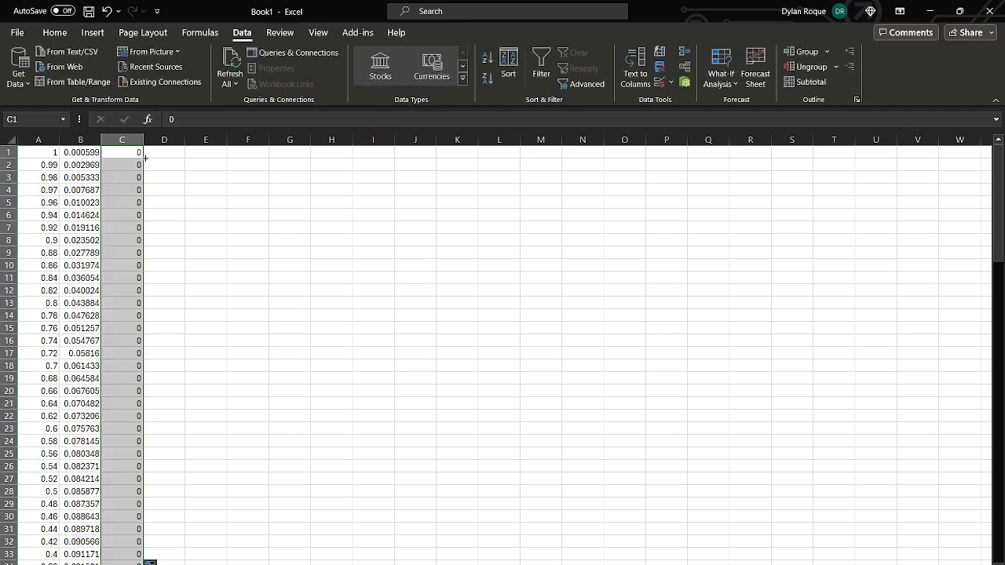
{"action": "left_click", "coordinate": [153, 164]}
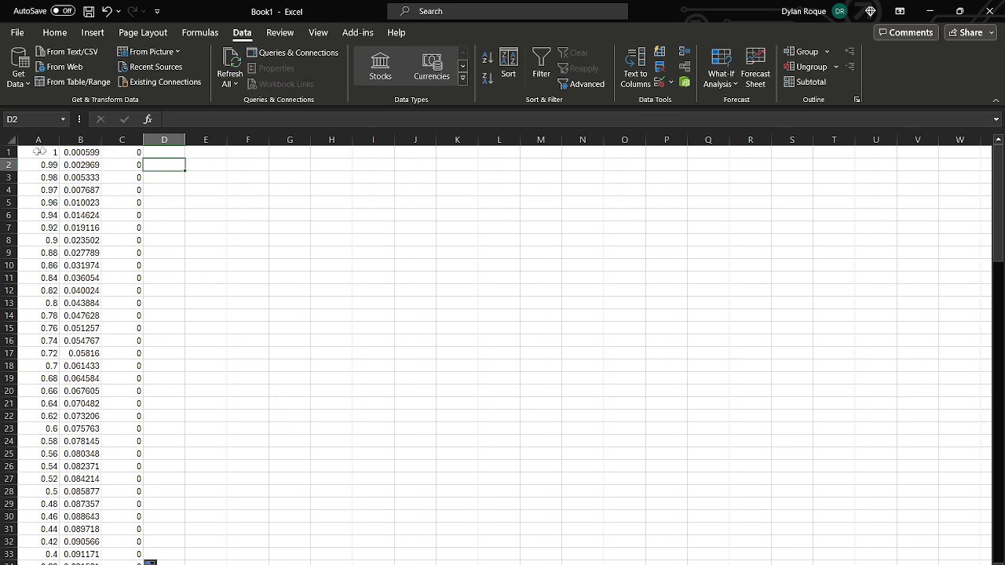
{"action": "scroll", "coordinate": [161, 311], "scroll_direction": "down", "scroll_amount": 2}
{"action": "scroll", "coordinate": [161, 311], "scroll_direction": "down", "scroll_amount": 17}
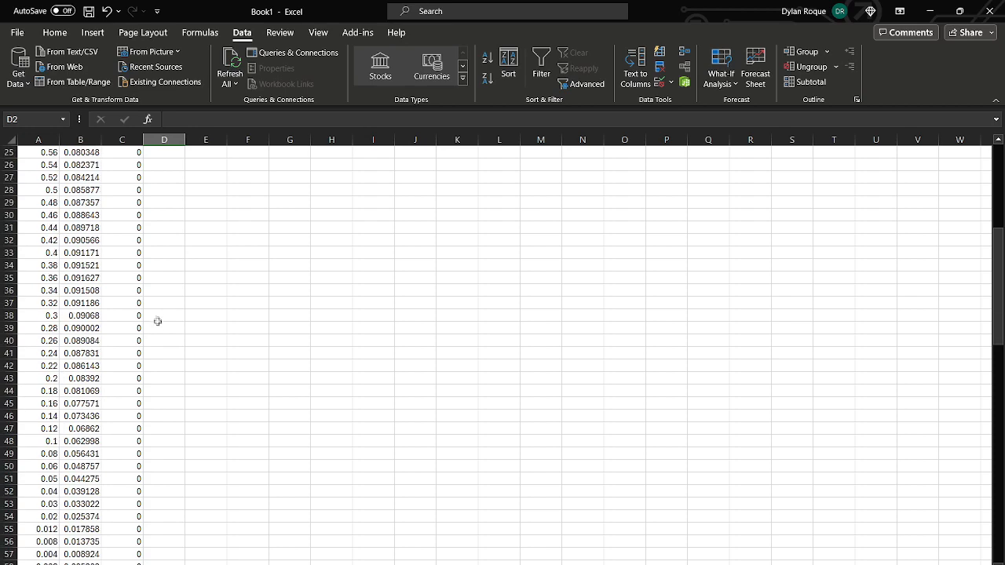
{"action": "scroll", "coordinate": [166, 344], "scroll_direction": "down", "scroll_amount": 17}
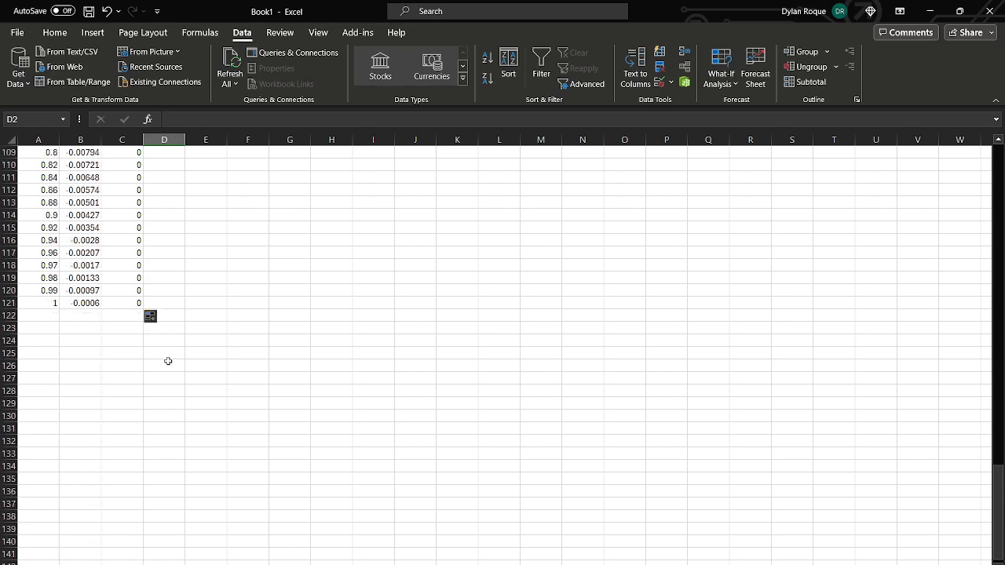
{"action": "scroll", "coordinate": [177, 381], "scroll_direction": "up", "scroll_amount": 2}
{"action": "scroll", "coordinate": [177, 381], "scroll_direction": "up", "scroll_amount": 20}
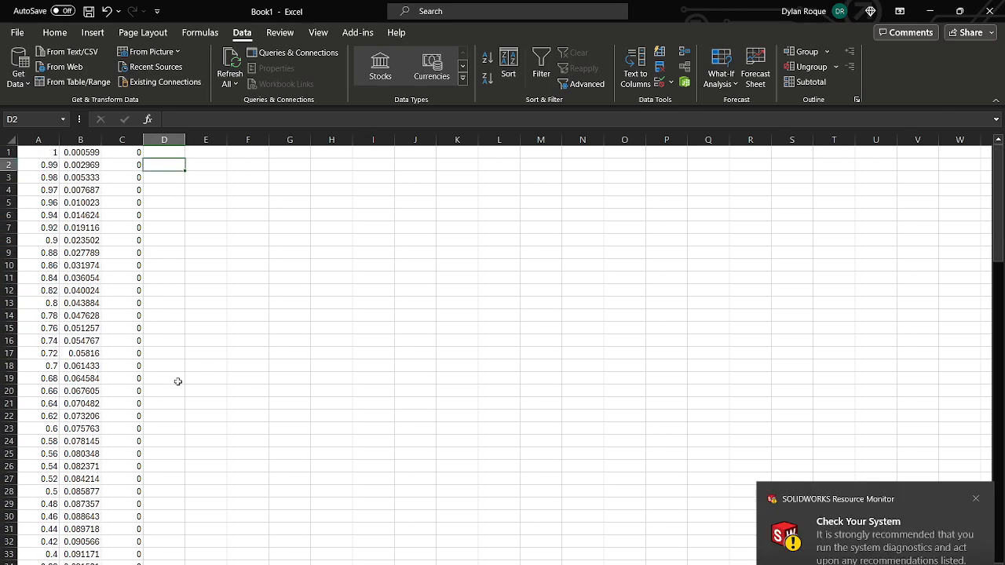
{"action": "left_click", "coordinate": [976, 498]}
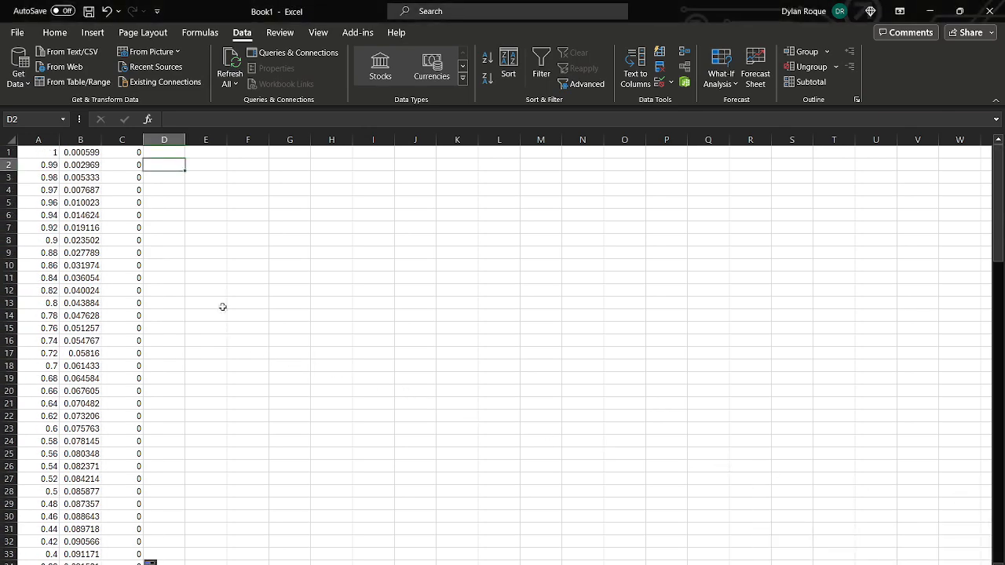
- Start saving the workbook in the Documents folder 2024-02 with the file type Text (Tab delimited) (*.txt)
{"action": "left_click", "coordinate": [16, 32]}
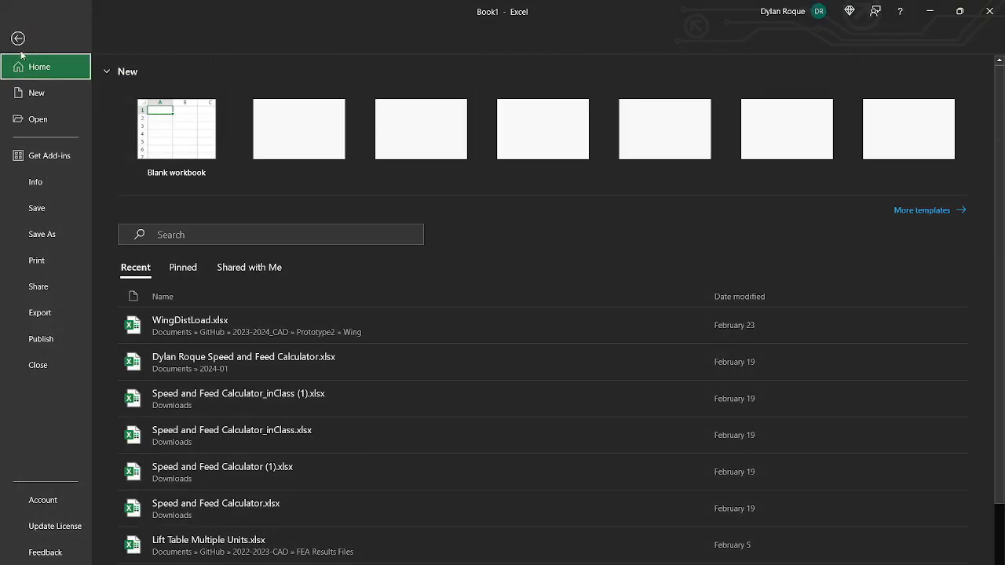
{"action": "left_click", "coordinate": [71, 235]}
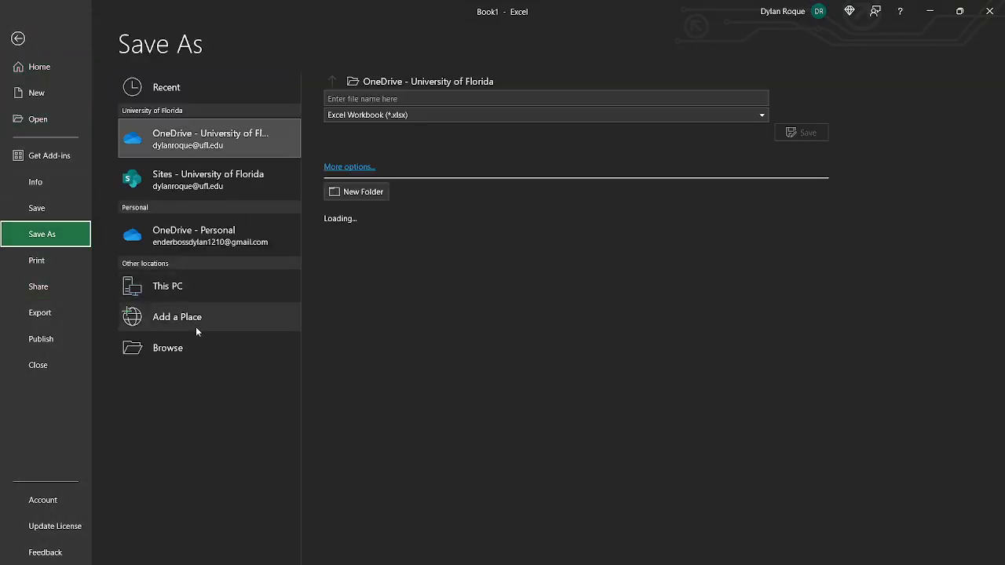
{"action": "left_click", "coordinate": [230, 350]}
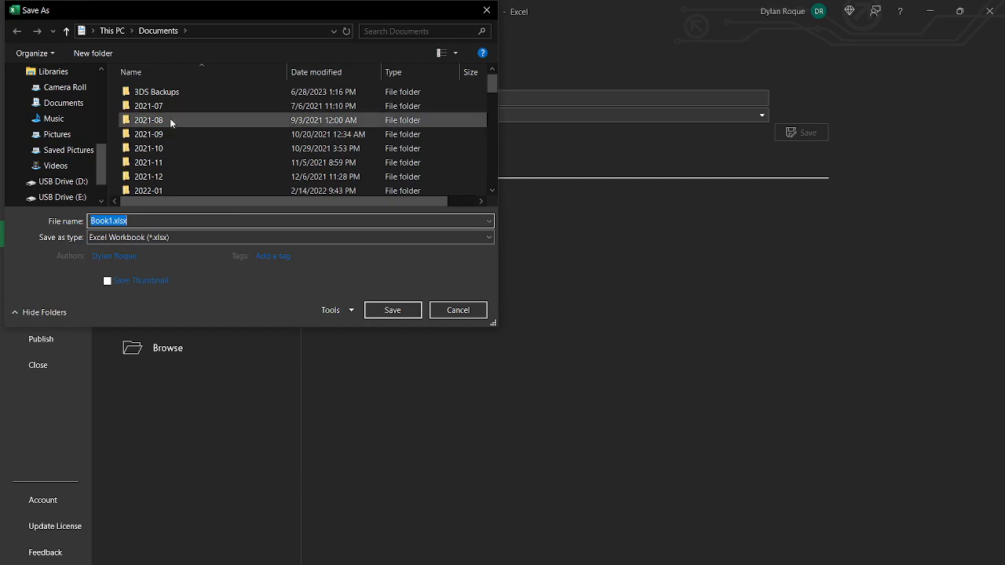
{"action": "scroll", "coordinate": [229, 114], "scroll_direction": "down", "scroll_amount": 4}
{"action": "scroll", "coordinate": [192, 161], "scroll_direction": "down", "scroll_amount": 2}
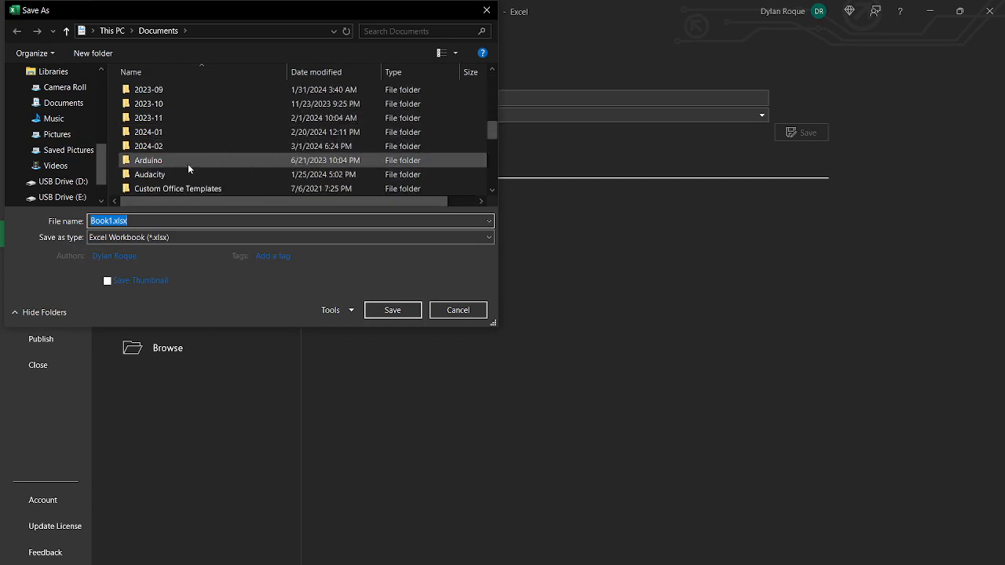
{"action": "left_click", "coordinate": [183, 147]}
{"action": "double_click", "coordinate": [183, 146]}
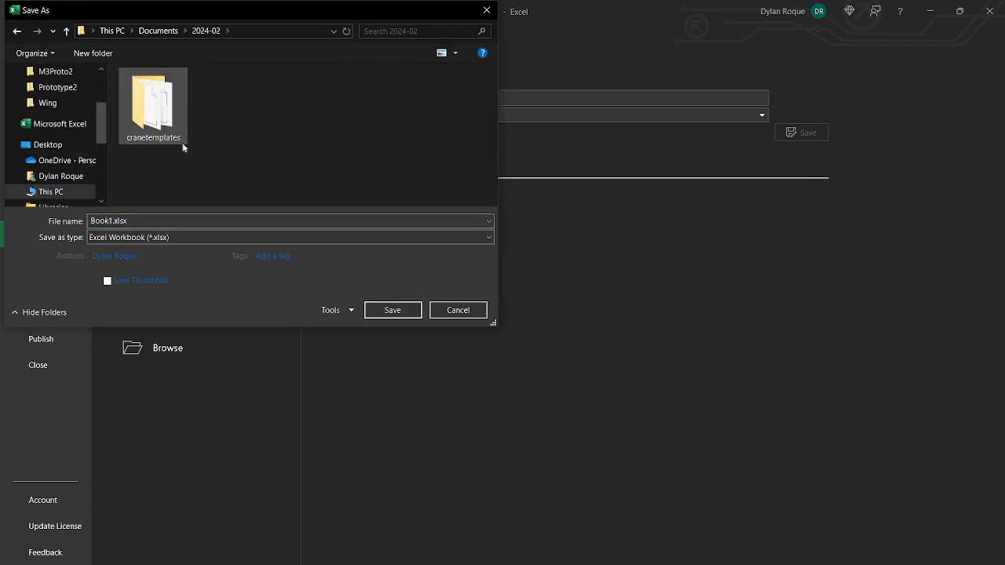
{"action": "left_click", "coordinate": [296, 236]}
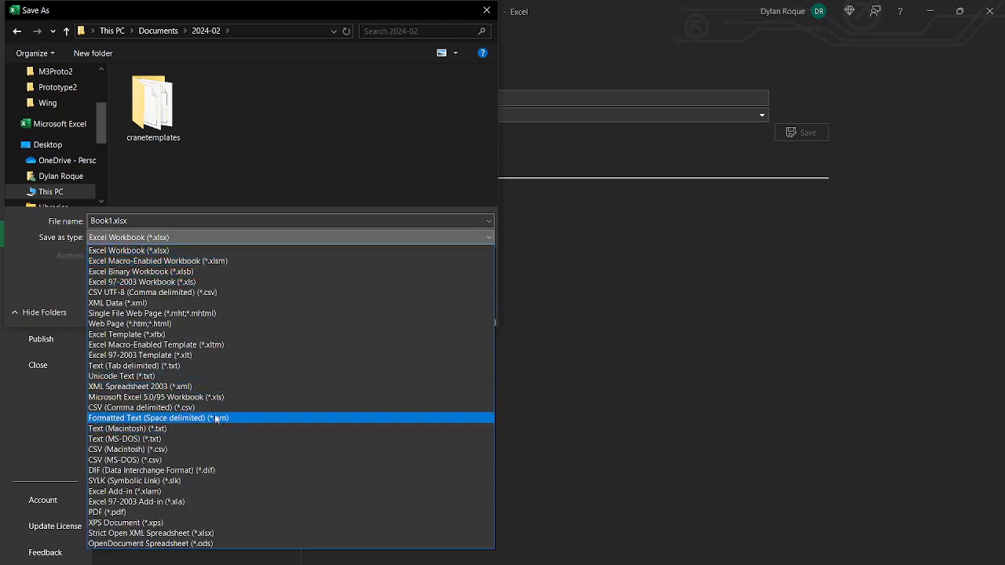
{"action": "left_click", "coordinate": [228, 366]}
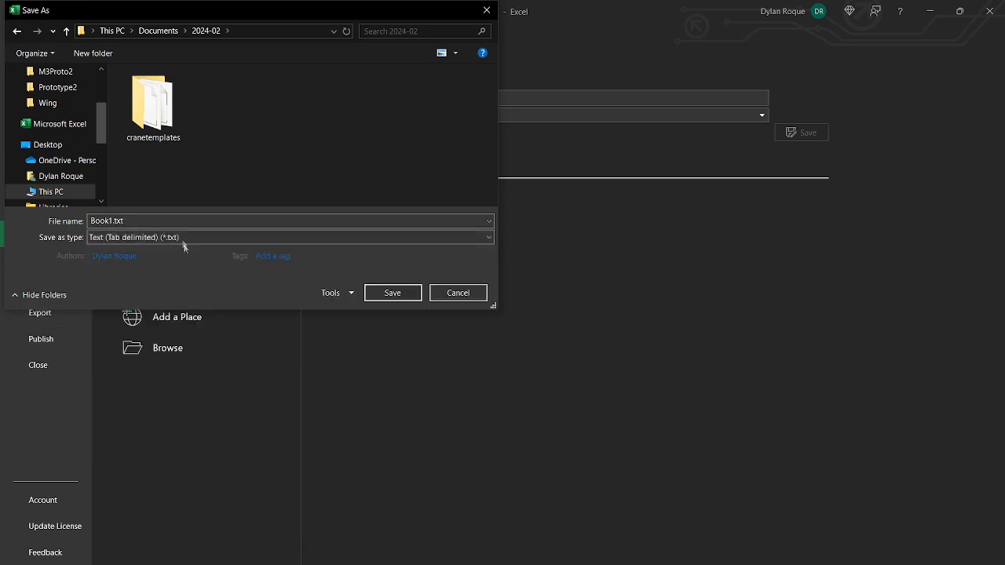
- Name the text file ClarkY.txt and save it
{"action": "key", "text": "Right"}
{"action": "key", "text": "Left"}
{"action": "key", "text": "Left"}
{"action": "key", "text": "Left"}
{"action": "key", "text": "BackSpace"}
{"action": "key", "text": "BackSpace"}
{"action": "key", "text": "BackSpace"}
{"action": "key", "text": "BackSpace"}
{"action": "key", "text": "BackSpace"}
{"action": "key", "text": "BackSpace"}
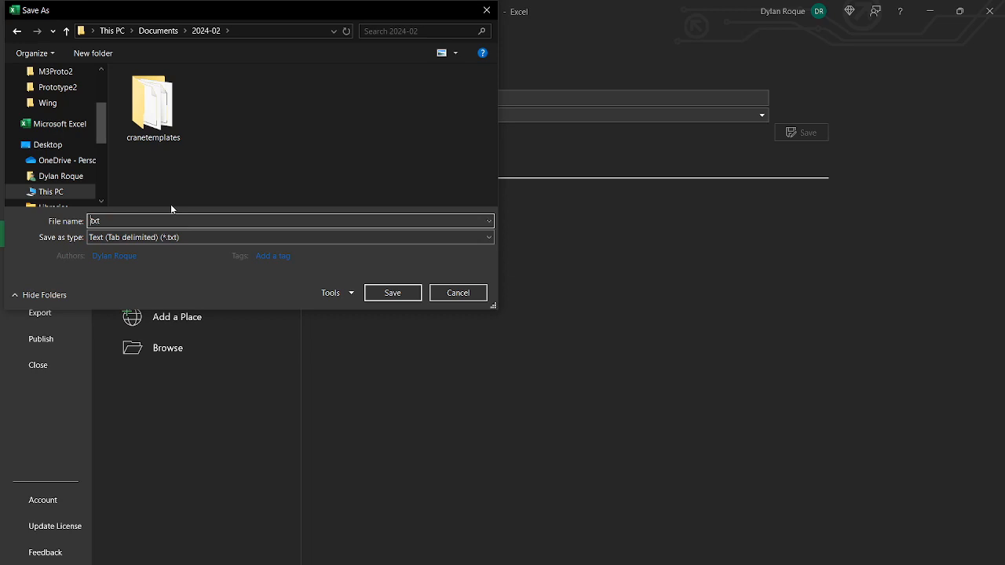
{"action": "type", "text": "ClarkY"}
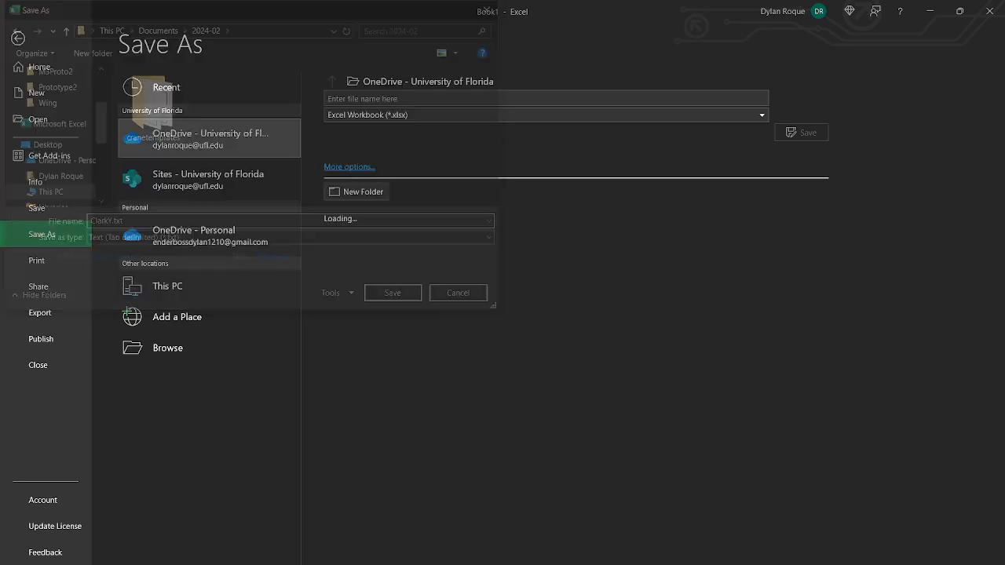
{"action": "key", "text": "Return"}
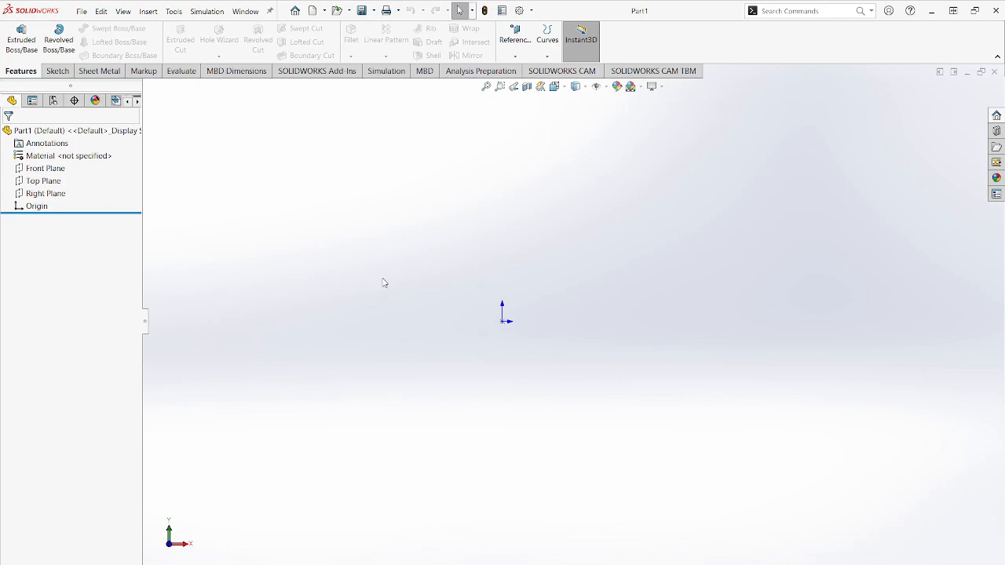
- Start a curve through XYZ points and browse for its point file in the Documents folder 2024-02
{"action": "left_click", "coordinate": [148, 13]}
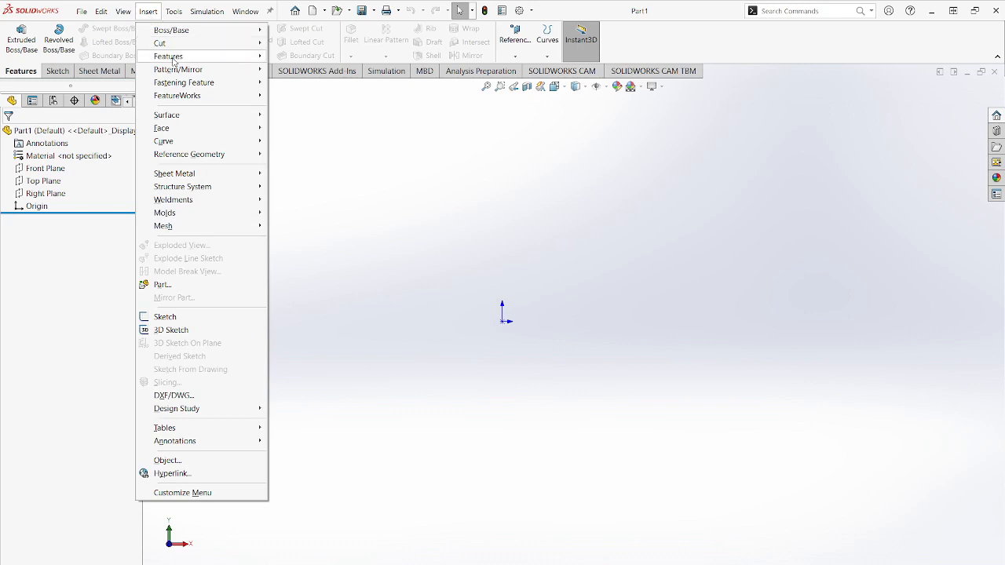
{"action": "mouse_move", "coordinate": [220, 147]}
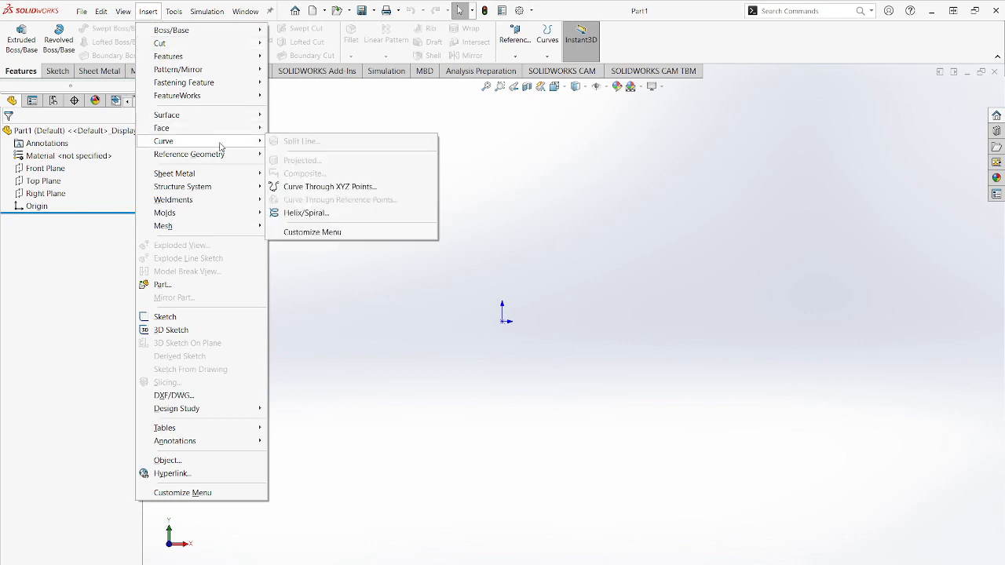
{"action": "left_click", "coordinate": [408, 191]}
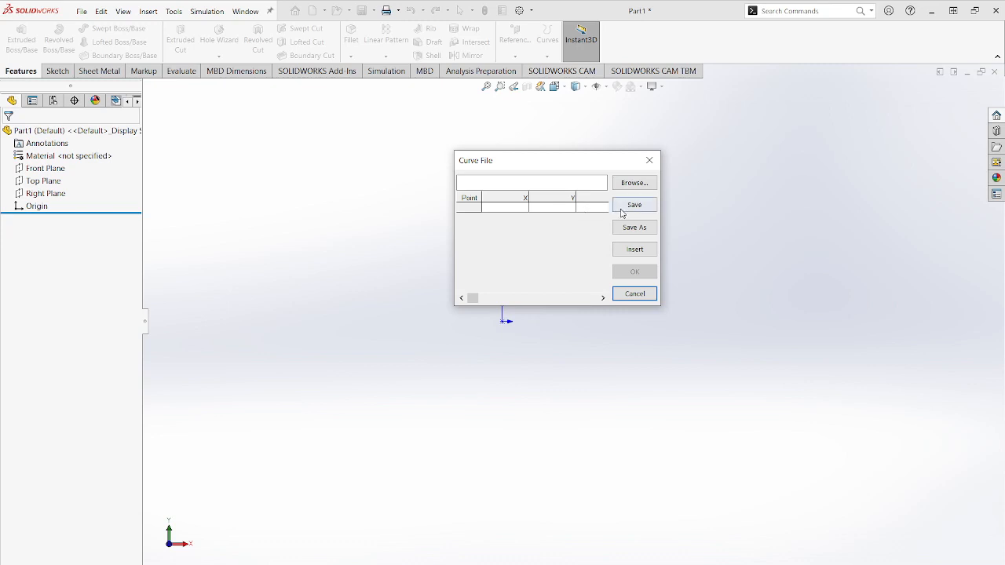
{"action": "left_click", "coordinate": [635, 183]}
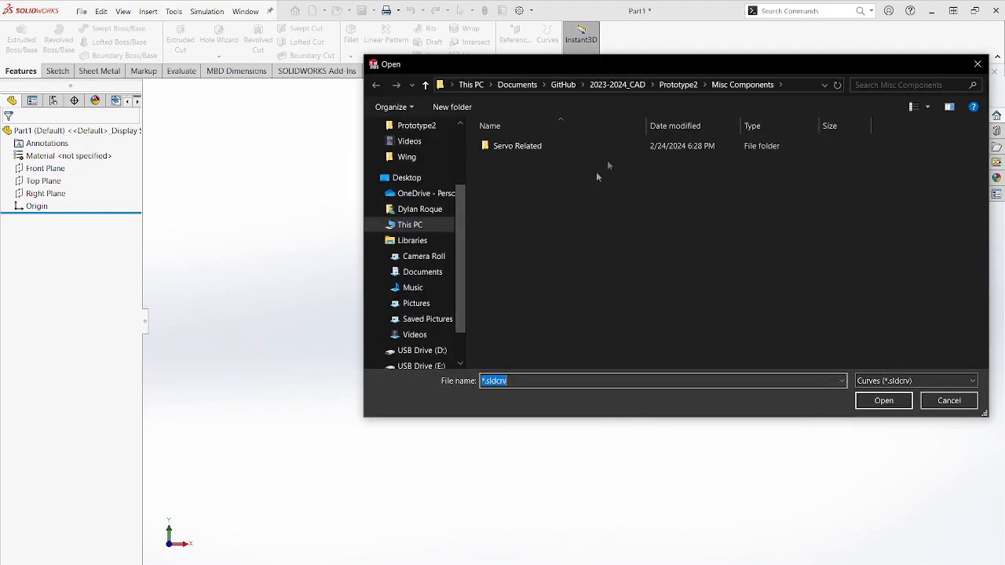
{"action": "left_click", "coordinate": [518, 87]}
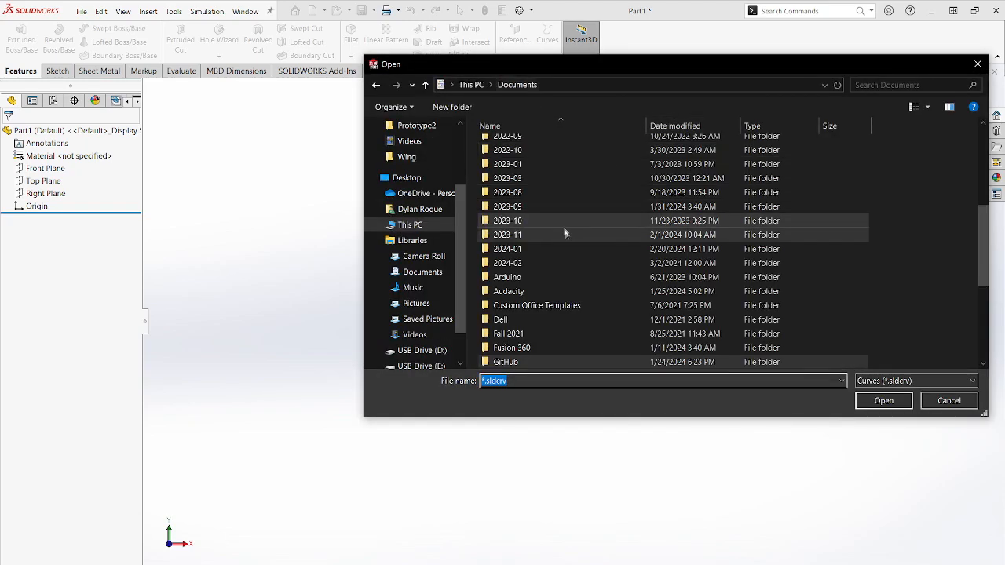
{"action": "scroll", "coordinate": [562, 227], "scroll_direction": "down", "scroll_amount": 3}
{"action": "double_click", "coordinate": [554, 221]}
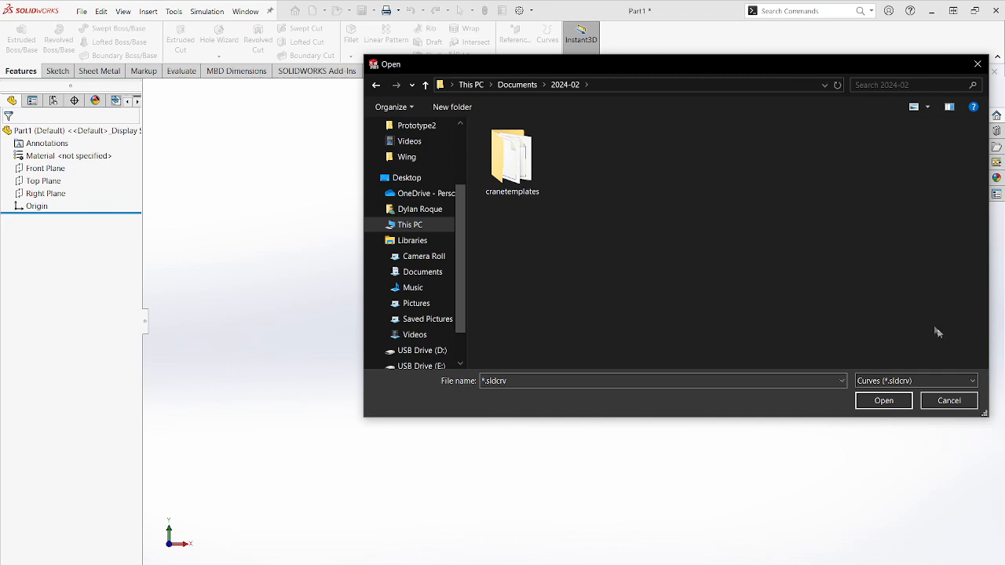
- Switch the file type to Text Files (*.txt) and load ClarkY.txt as the curve's point file
{"action": "left_click", "coordinate": [931, 375]}
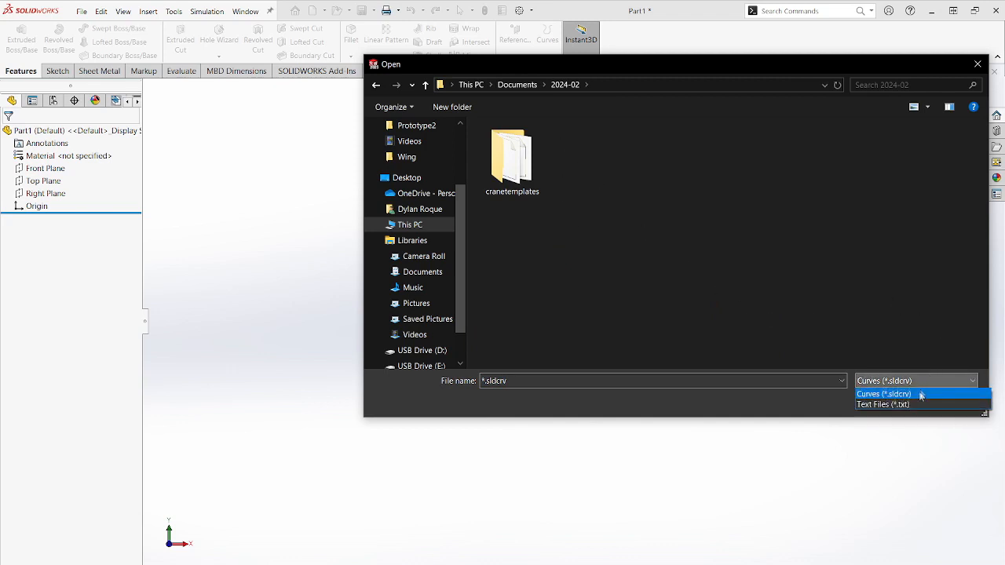
{"action": "left_click", "coordinate": [919, 404]}
{"action": "left_click", "coordinate": [597, 196]}
{"action": "left_click", "coordinate": [883, 401]}
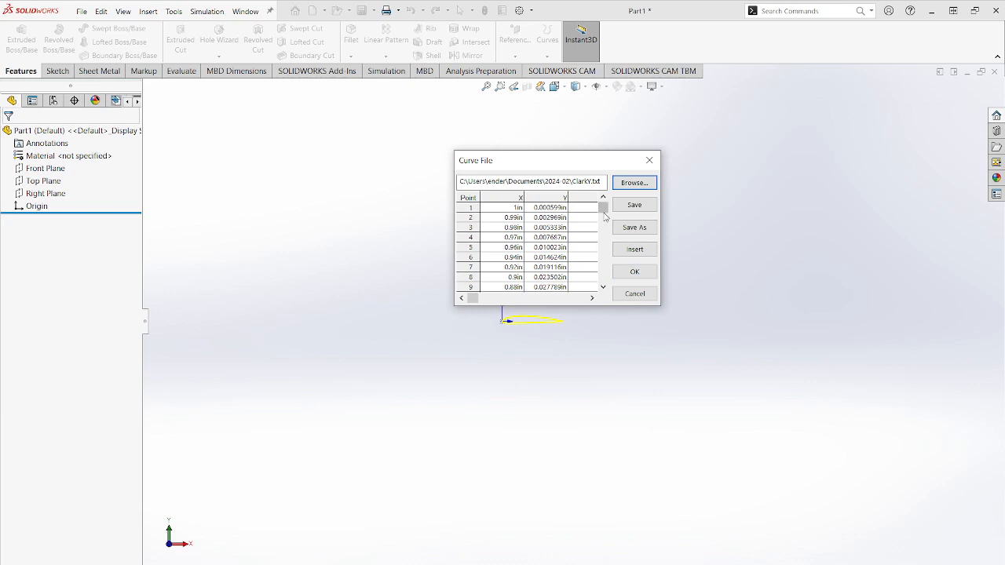
- Check the imported point list through to its last row and create the airfoil curve
{"action": "left_click_drag", "start_coordinate": [603, 210], "coordinate": [604, 281]}
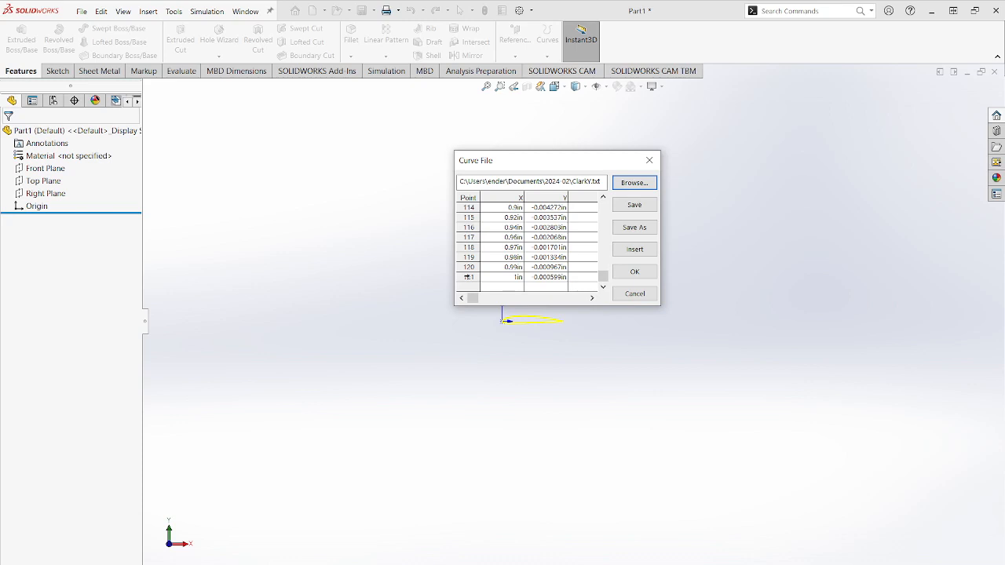
{"action": "left_click", "coordinate": [468, 277]}
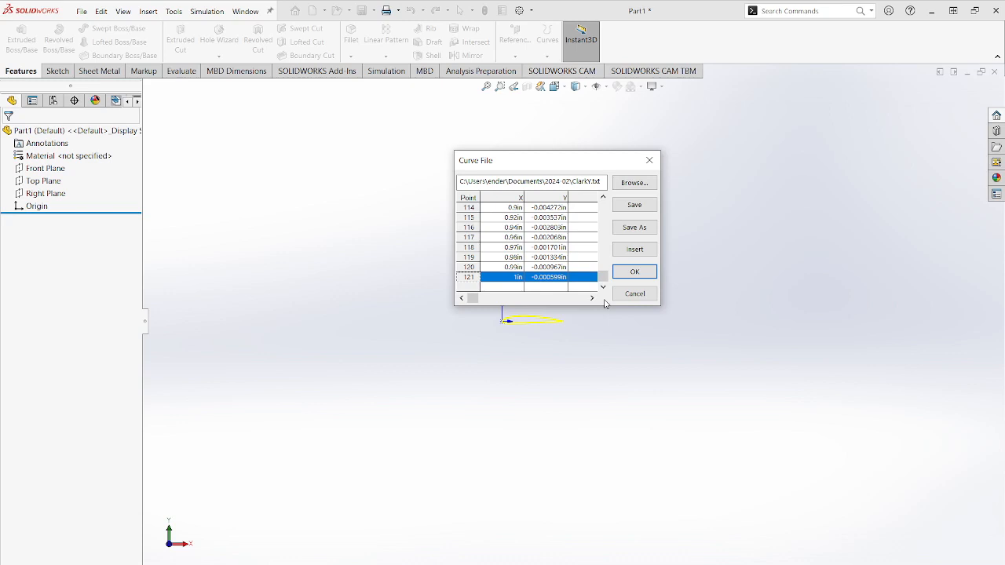
{"action": "left_click", "coordinate": [649, 275]}
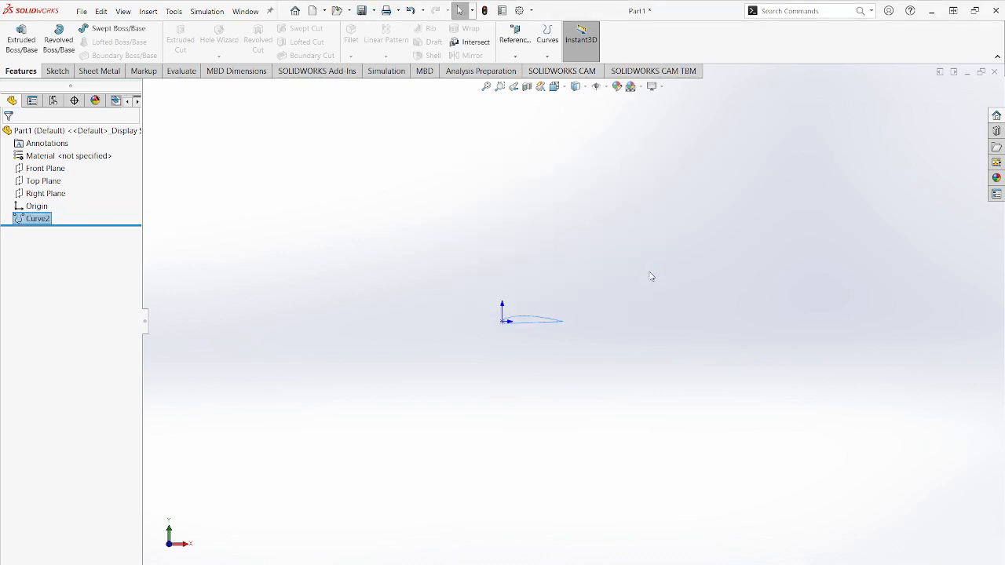
{"action": "left_click", "coordinate": [558, 348]}
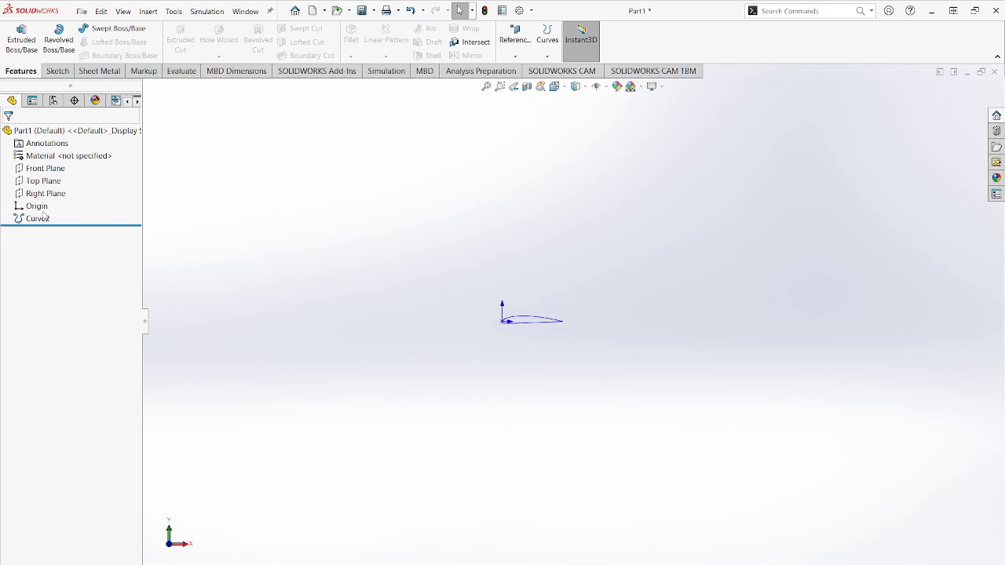
- Start a sketch on the Front Plane and convert the imported airfoil curve into sketch entities
{"action": "left_click", "coordinate": [48, 169]}
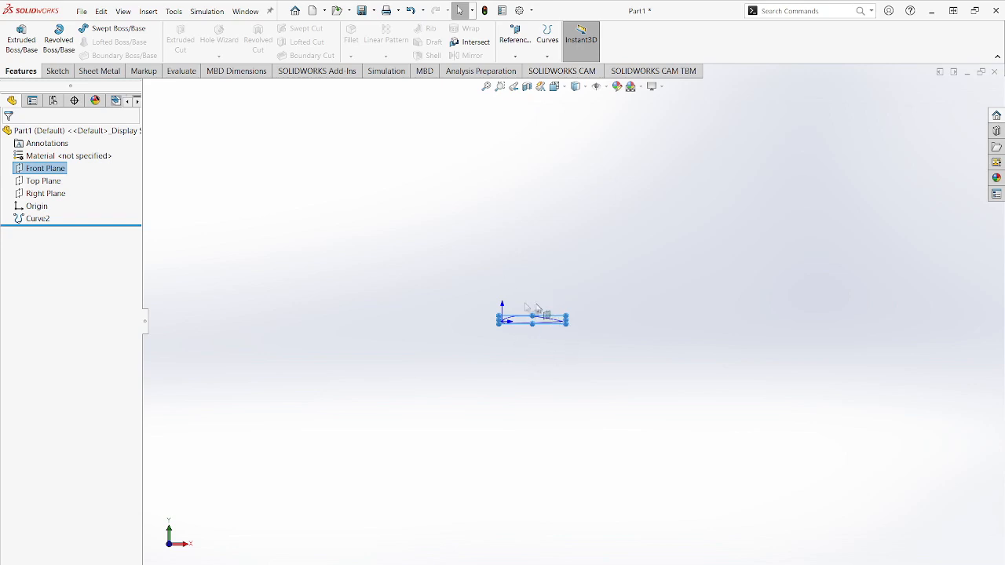
{"action": "left_click", "coordinate": [58, 70]}
{"action": "left_click", "coordinate": [15, 35]}
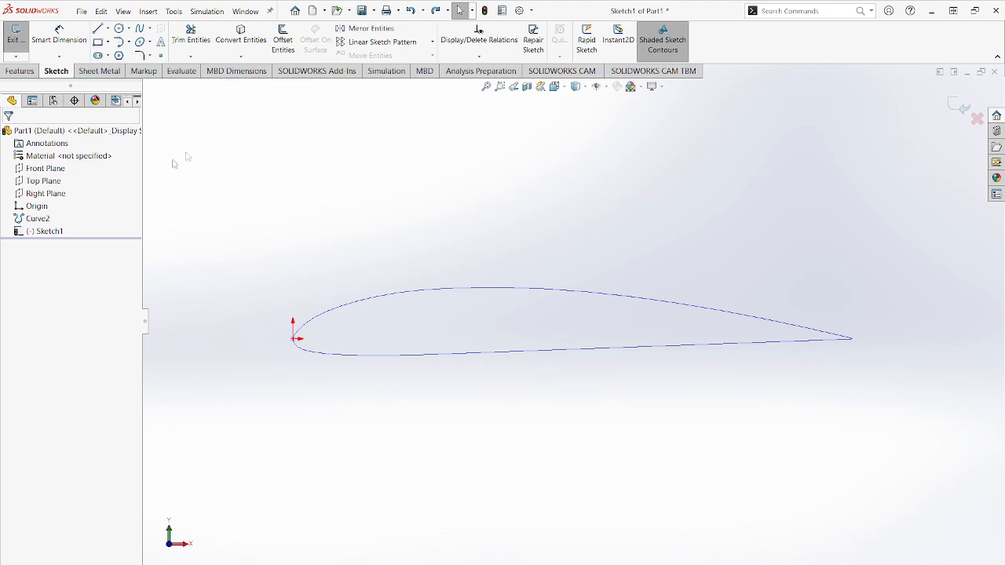
{"action": "left_click", "coordinate": [33, 219]}
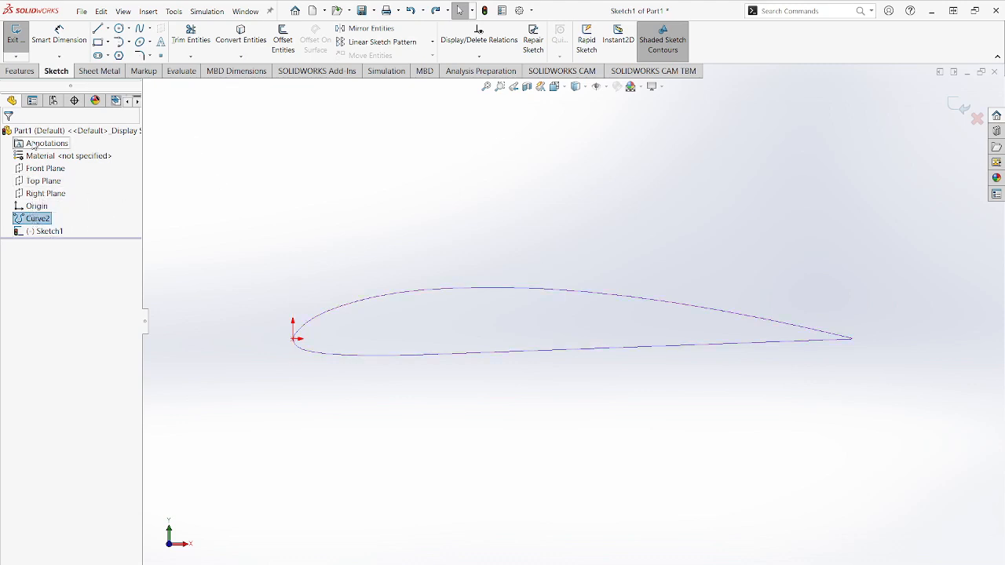
{"action": "left_click", "coordinate": [241, 39]}
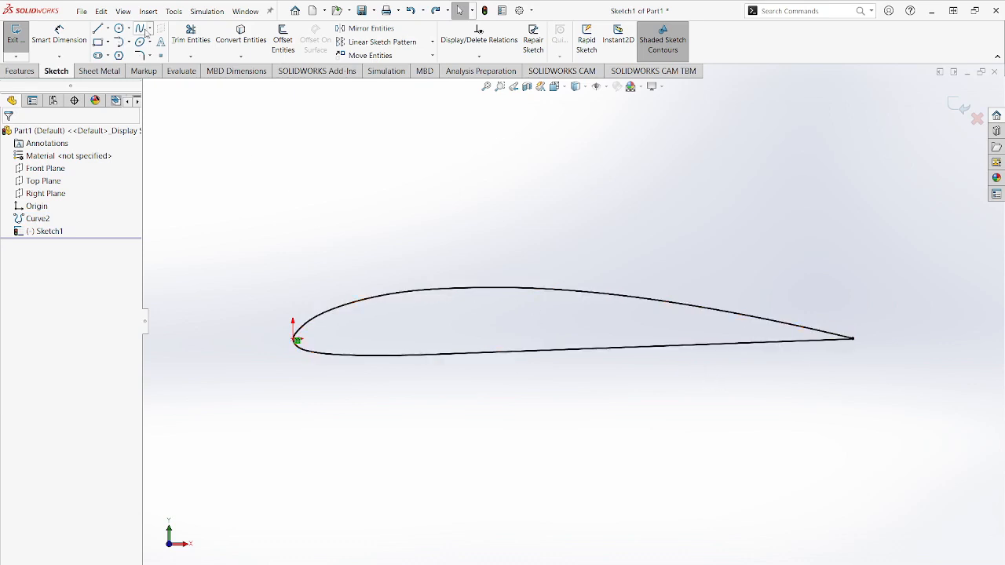
{"action": "left_click", "coordinate": [107, 28]}
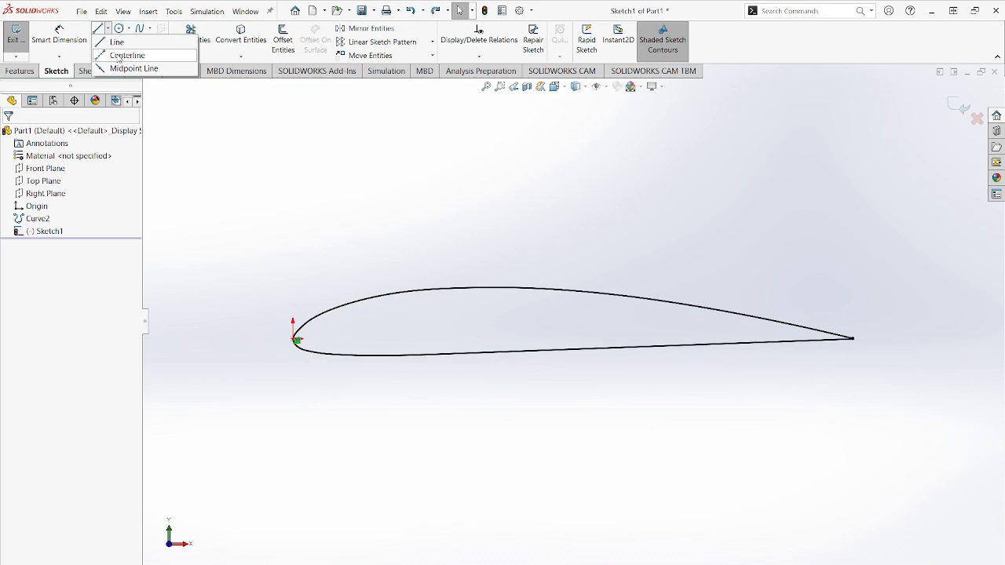
{"action": "left_click", "coordinate": [122, 55]}
{"action": "scroll", "coordinate": [845, 358], "scroll_direction": "down", "scroll_amount": 6}
{"action": "scroll", "coordinate": [639, 316], "scroll_direction": "down", "scroll_amount": 4}
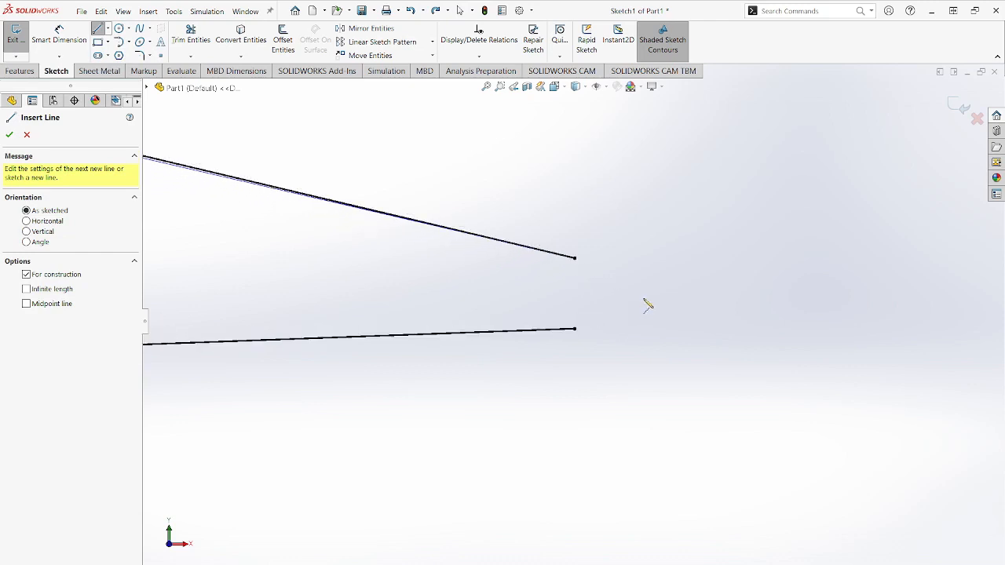
{"action": "left_click", "coordinate": [10, 136]}
- Close the airfoil's trailing edge with a vertical line joining the upper and lower curve endpoints
{"action": "left_click", "coordinate": [97, 29]}
{"action": "left_click", "coordinate": [574, 258]}
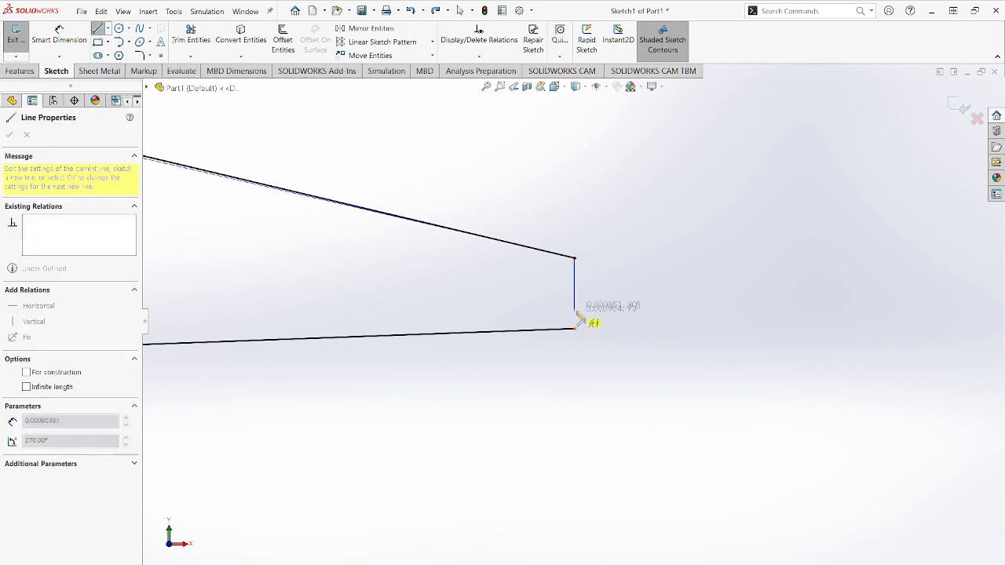
{"action": "left_click", "coordinate": [574, 329]}
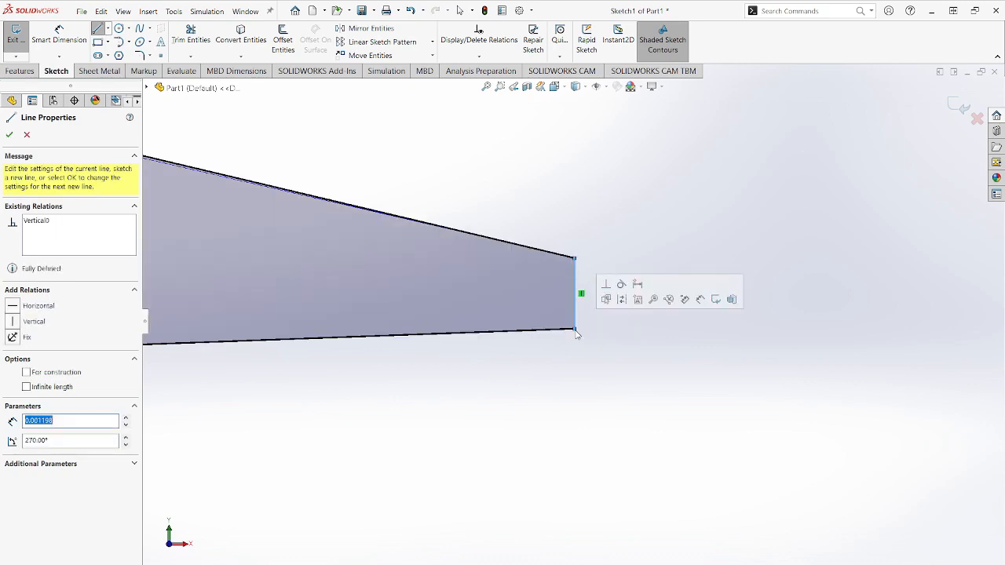
{"action": "left_click", "coordinate": [11, 138]}
{"action": "scroll", "coordinate": [361, 278], "scroll_direction": "up", "scroll_amount": 15}
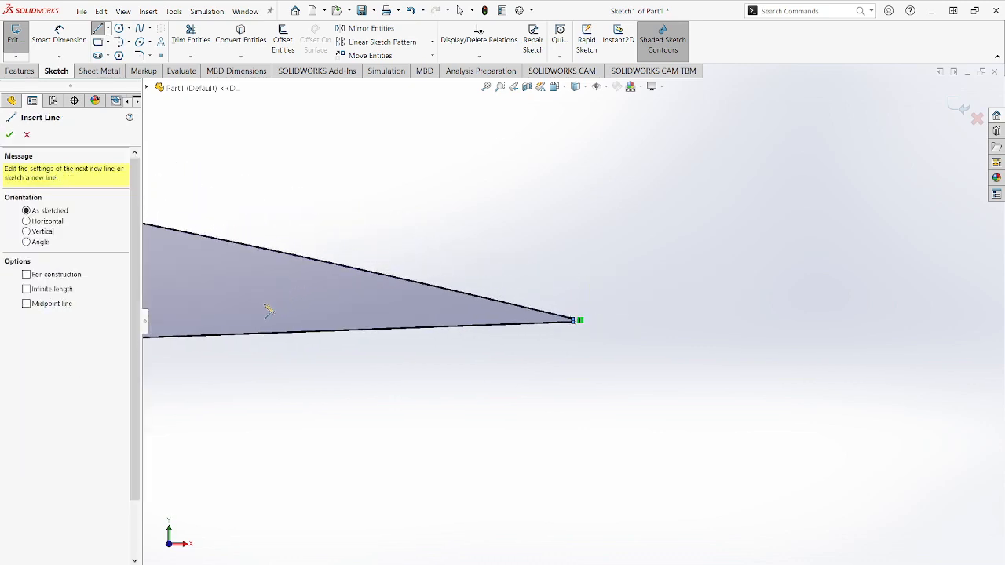
{"action": "scroll", "coordinate": [256, 314], "scroll_direction": "up", "scroll_amount": 10}
{"action": "key", "text": "f"}
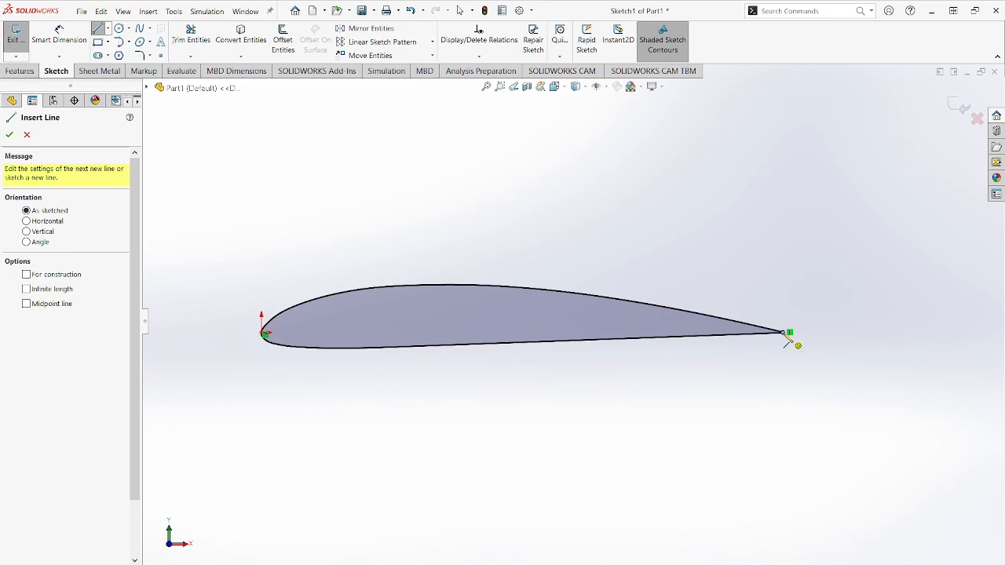
{"action": "scroll", "coordinate": [775, 338], "scroll_direction": "down", "scroll_amount": 6}
{"action": "key", "text": "Escape"}
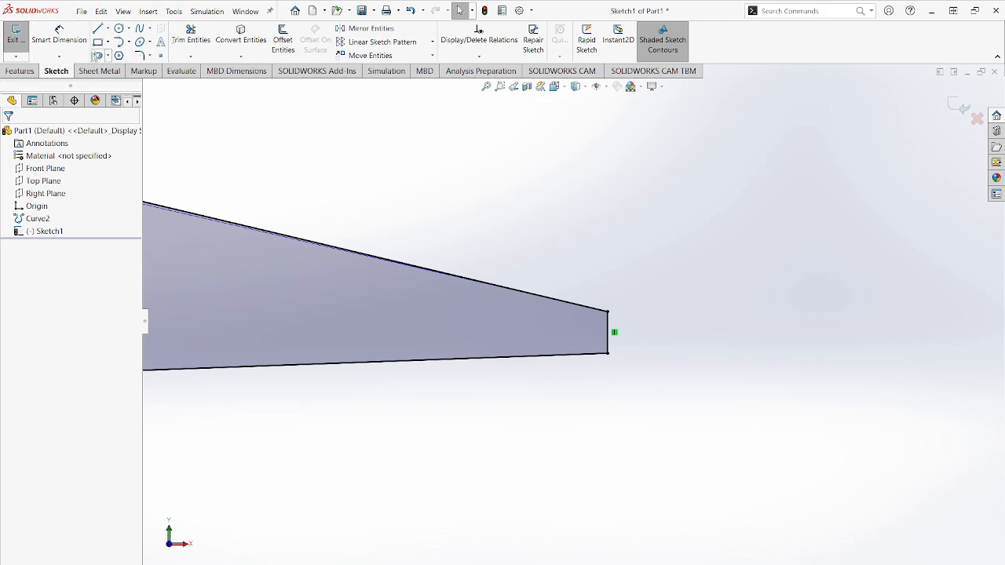
- Sketch a centerline about 0.99 in long from the trailing-edge line's midpoint to the airfoil curve just below the leading edge
{"action": "left_click", "coordinate": [129, 28]}
{"action": "left_click", "coordinate": [108, 28]}
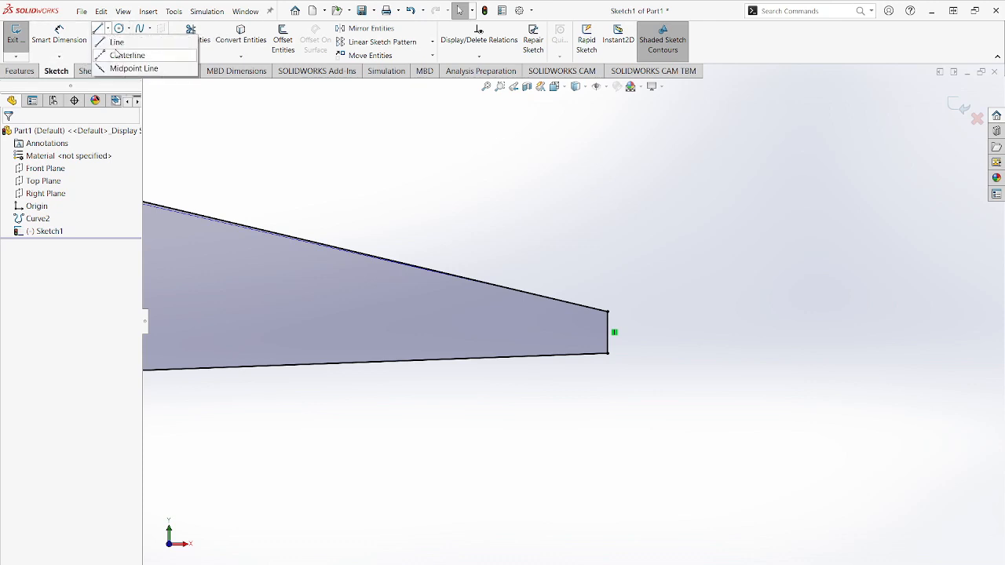
{"action": "left_click", "coordinate": [134, 52]}
{"action": "left_click", "coordinate": [613, 332]}
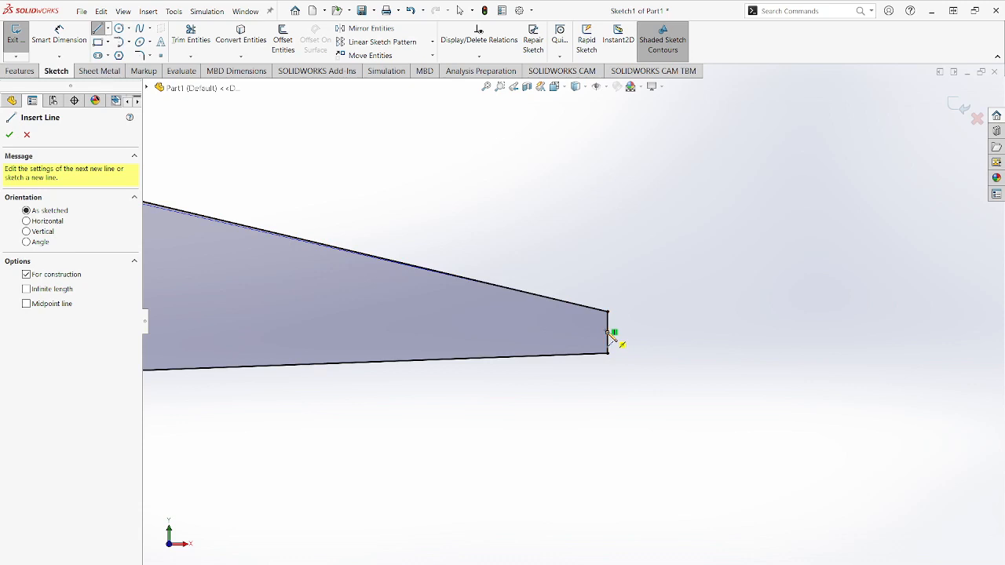
{"action": "left_click", "coordinate": [608, 332]}
{"action": "scroll", "coordinate": [451, 341], "scroll_direction": "up", "scroll_amount": 10}
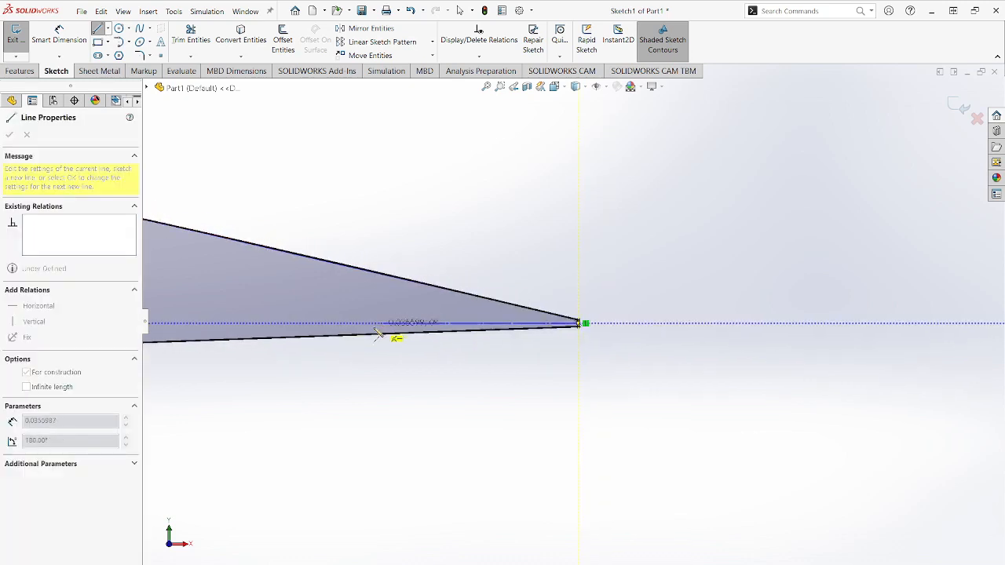
{"action": "scroll", "coordinate": [303, 337], "scroll_direction": "up", "scroll_amount": 10}
{"action": "scroll", "coordinate": [369, 317], "scroll_direction": "down", "scroll_amount": 10}
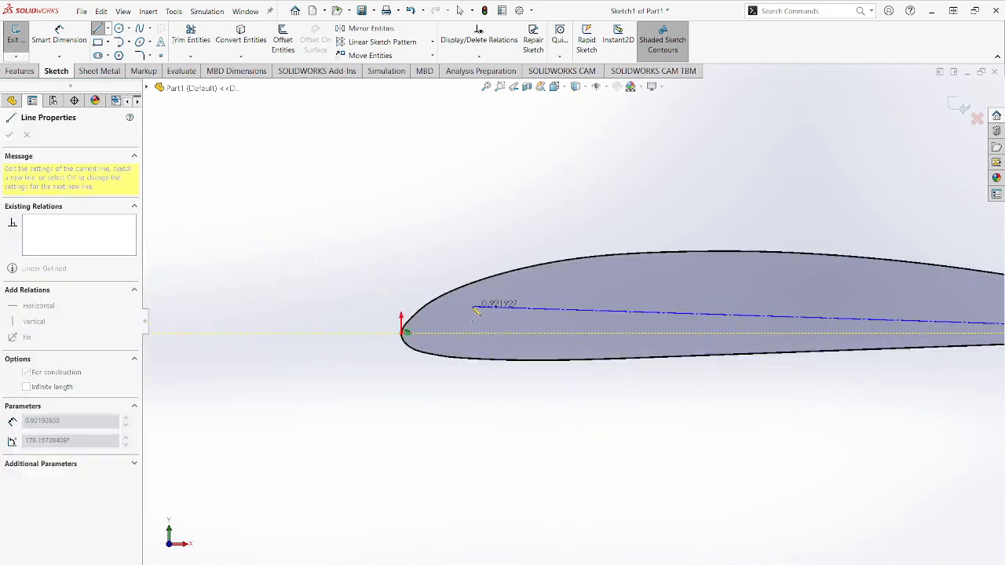
{"action": "scroll", "coordinate": [447, 339], "scroll_direction": "down", "scroll_amount": 3}
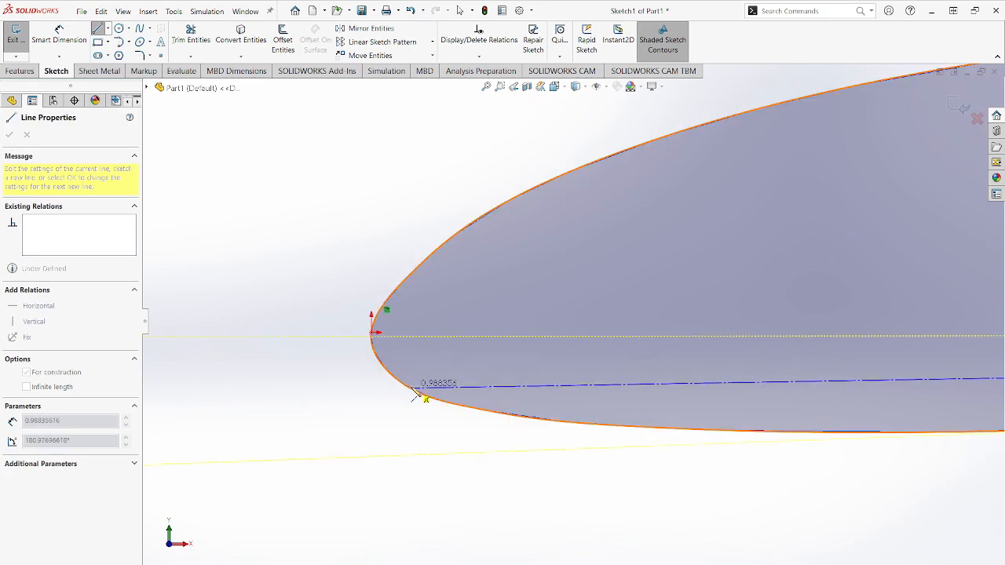
{"action": "left_click", "coordinate": [409, 392]}
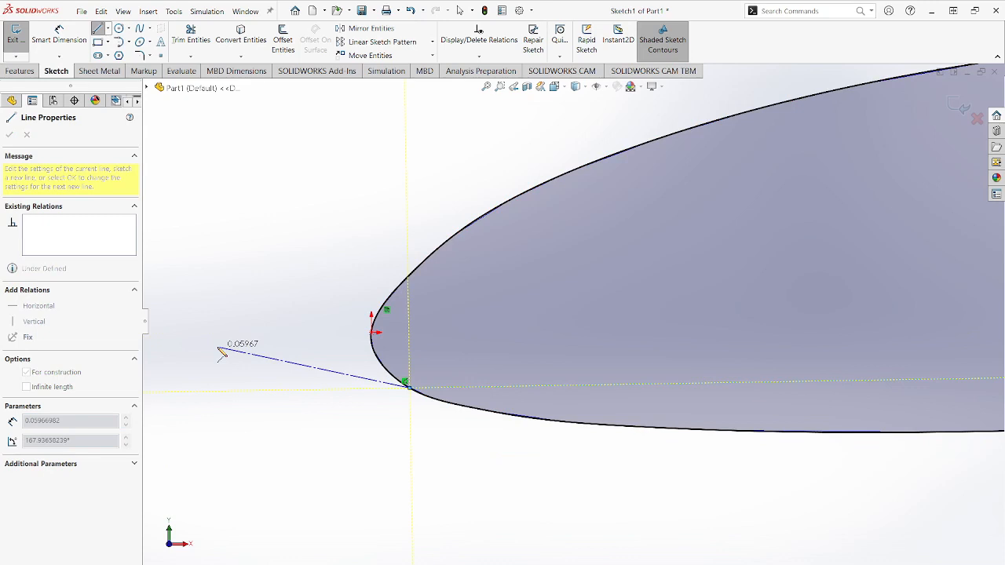
- Sketch a second centerline about 0.06 in long forward from the first one's nose end and make it tangent to the airfoil spline
{"action": "left_click", "coordinate": [218, 346]}
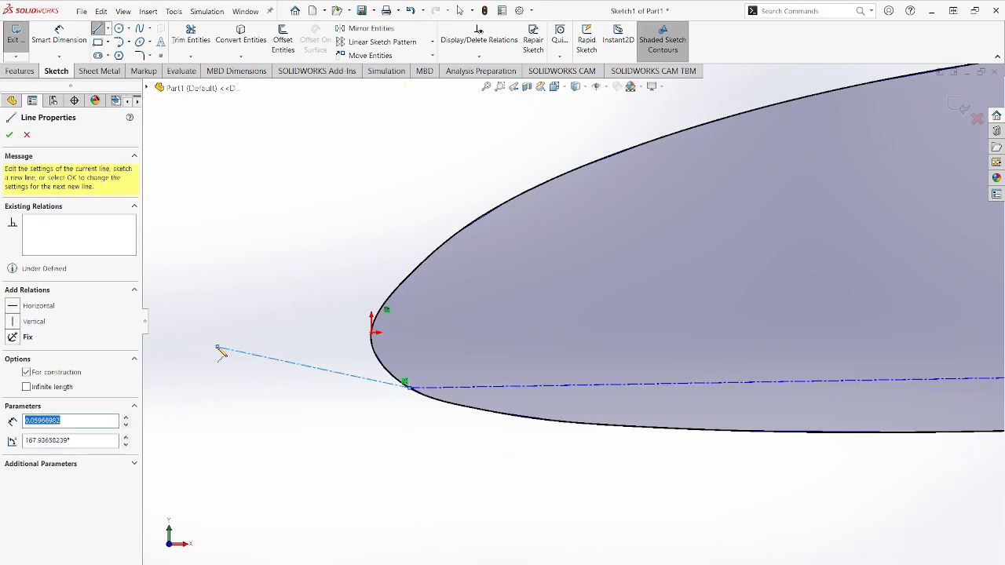
{"action": "key", "text": "Escape"}
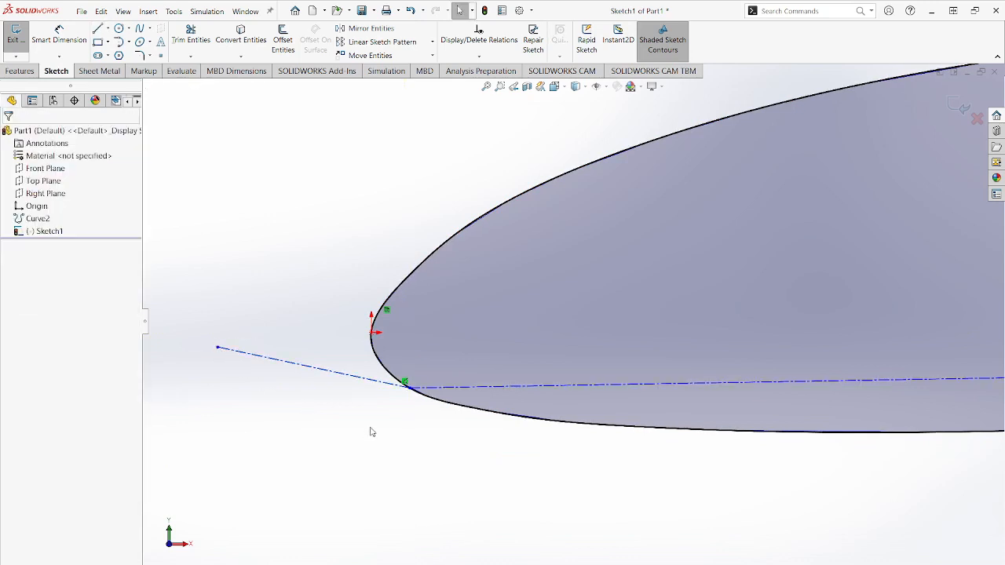
{"action": "left_click", "coordinate": [353, 381]}
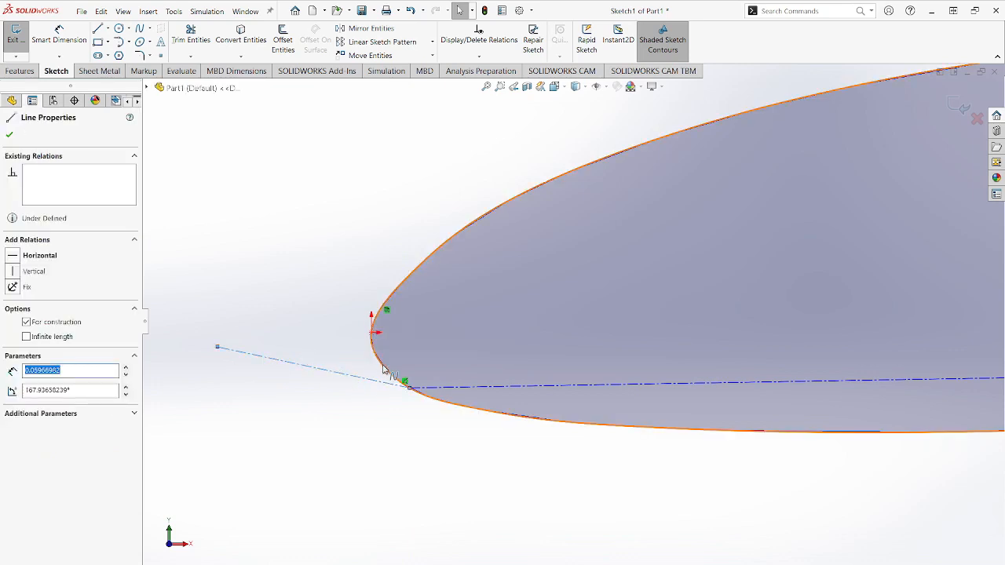
{"action": "left_click", "coordinate": [384, 372], "text": "ctrl"}
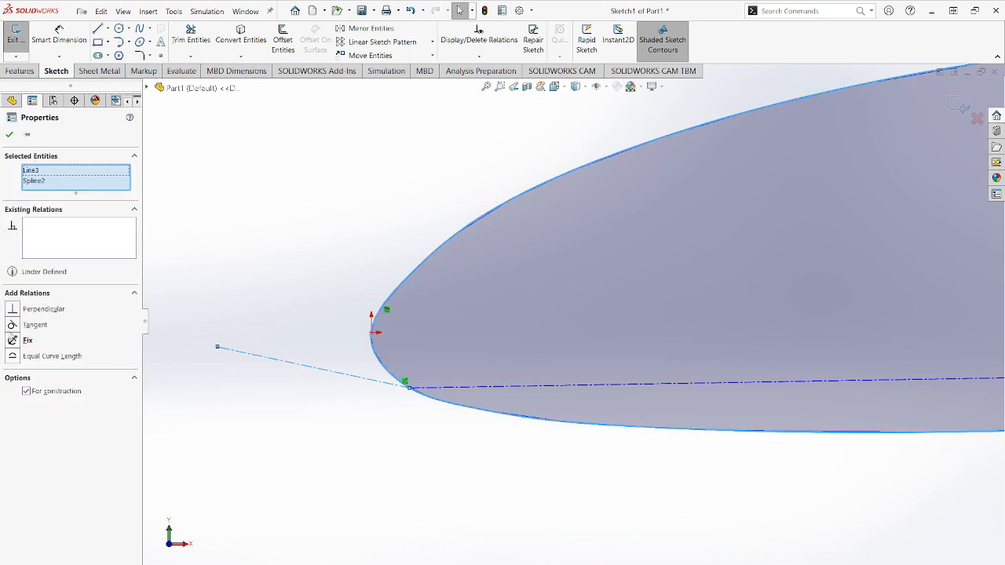
{"action": "left_click", "coordinate": [13, 324]}
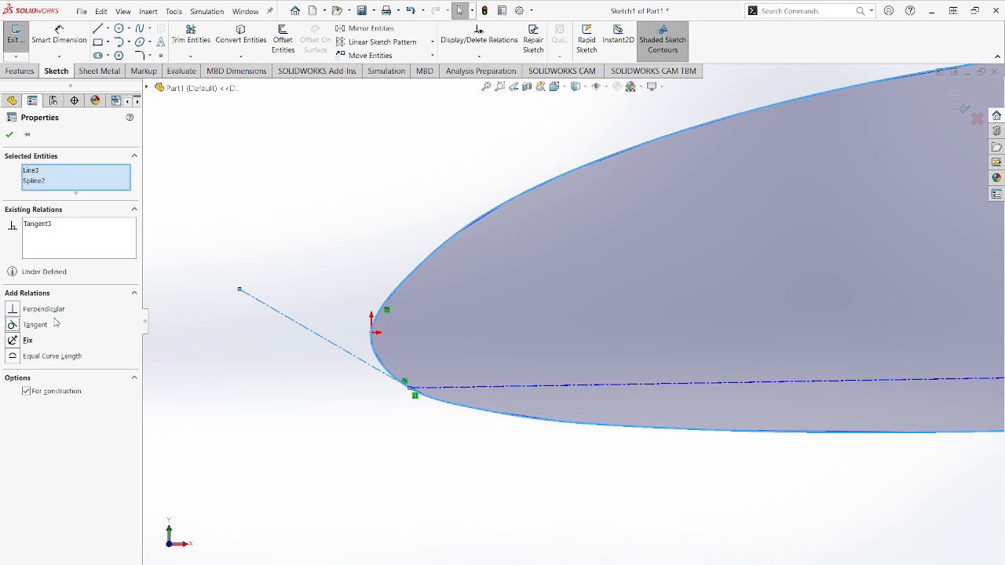
{"action": "left_click", "coordinate": [10, 134]}
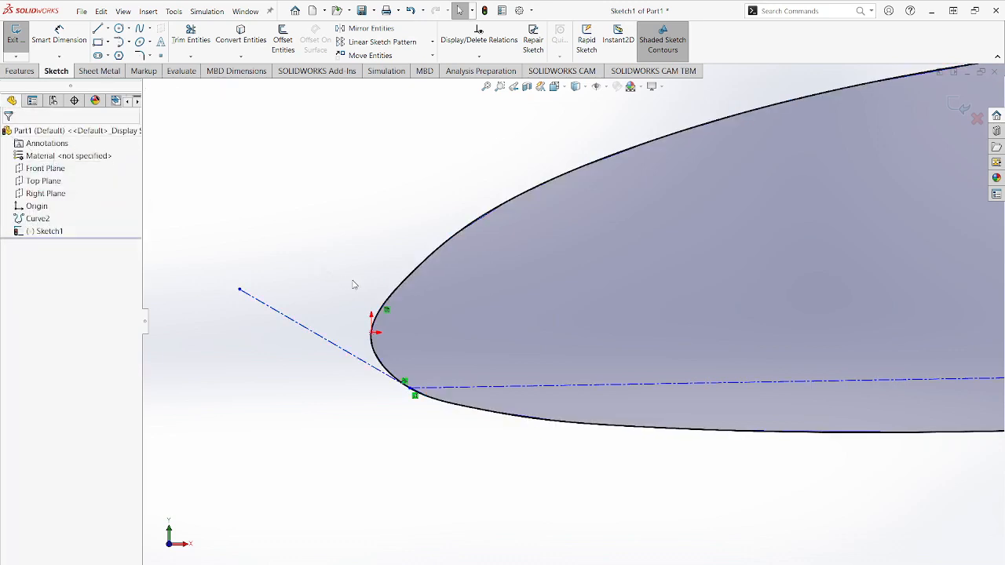
- Make the nose centerline perpendicular to the long chord centerline
{"action": "left_click", "coordinate": [314, 332]}
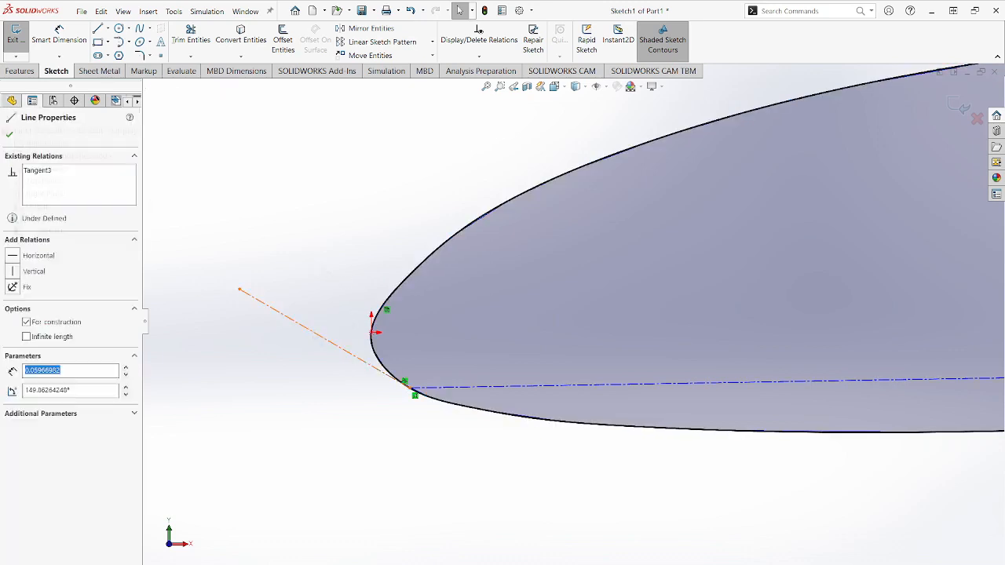
{"action": "left_click", "coordinate": [525, 387], "text": "ctrl"}
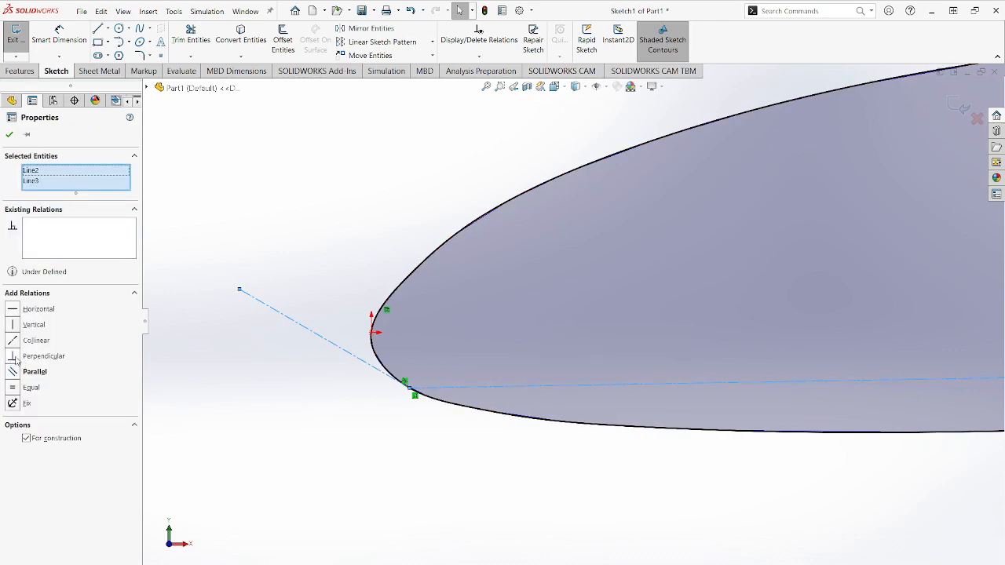
{"action": "scroll", "coordinate": [672, 335], "scroll_direction": "up", "scroll_amount": 5}
{"action": "scroll", "coordinate": [894, 318], "scroll_direction": "down", "scroll_amount": 4}
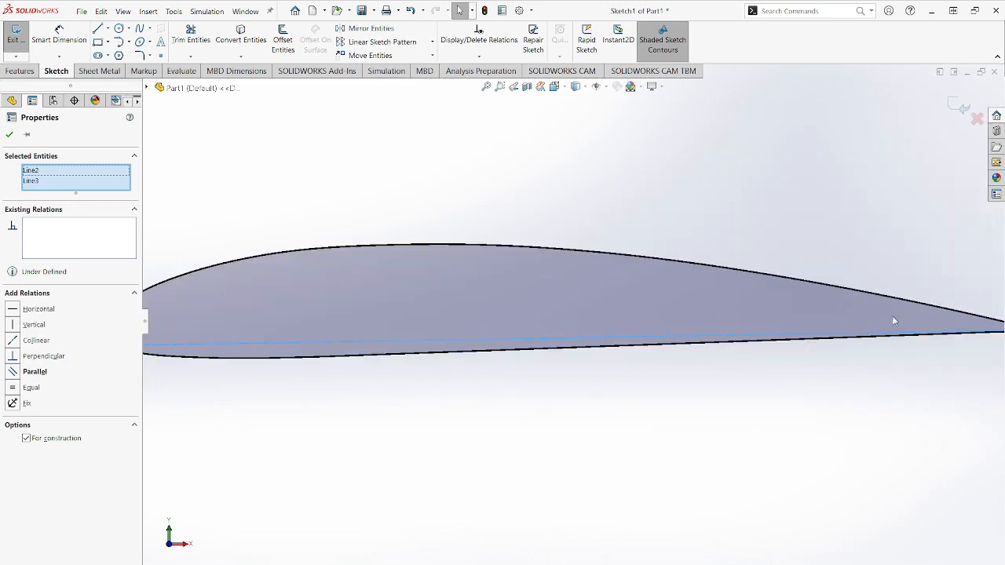
{"action": "scroll", "coordinate": [887, 321], "scroll_direction": "up", "scroll_amount": 4}
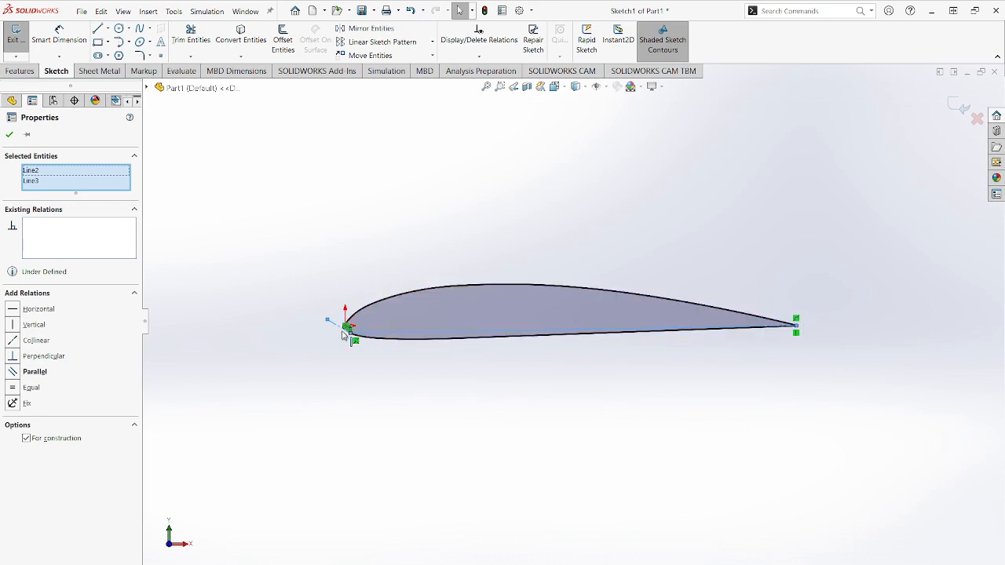
{"action": "left_click", "coordinate": [13, 356]}
{"action": "scroll", "coordinate": [335, 340], "scroll_direction": "down", "scroll_amount": 3}
{"action": "scroll", "coordinate": [688, 317], "scroll_direction": "up", "scroll_amount": 5}
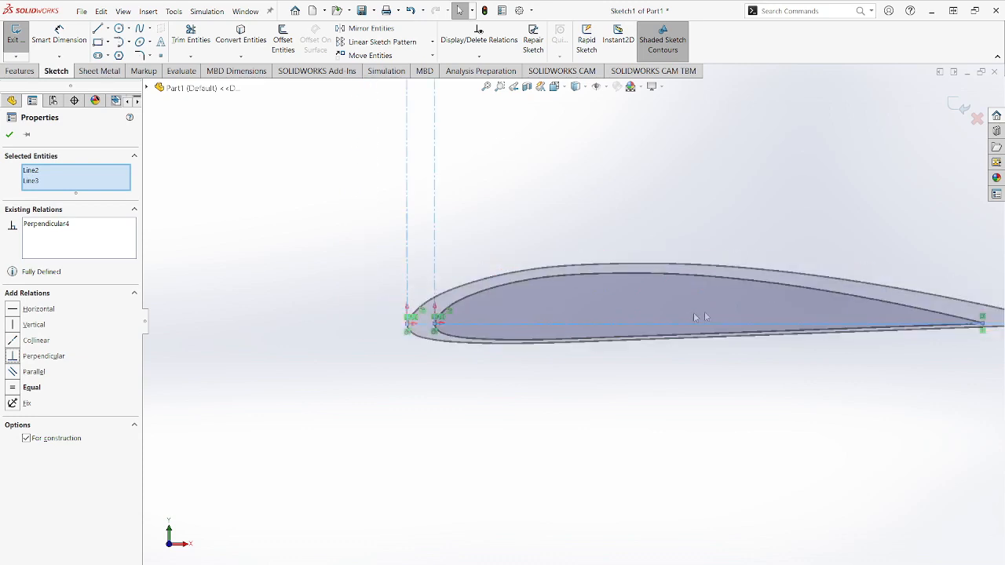
{"action": "key", "text": "Escape"}
- Delete the airfoil spline's link to the imported curve, accepting removal of its coincident relations
{"action": "scroll", "coordinate": [463, 321], "scroll_direction": "down", "scroll_amount": 5}
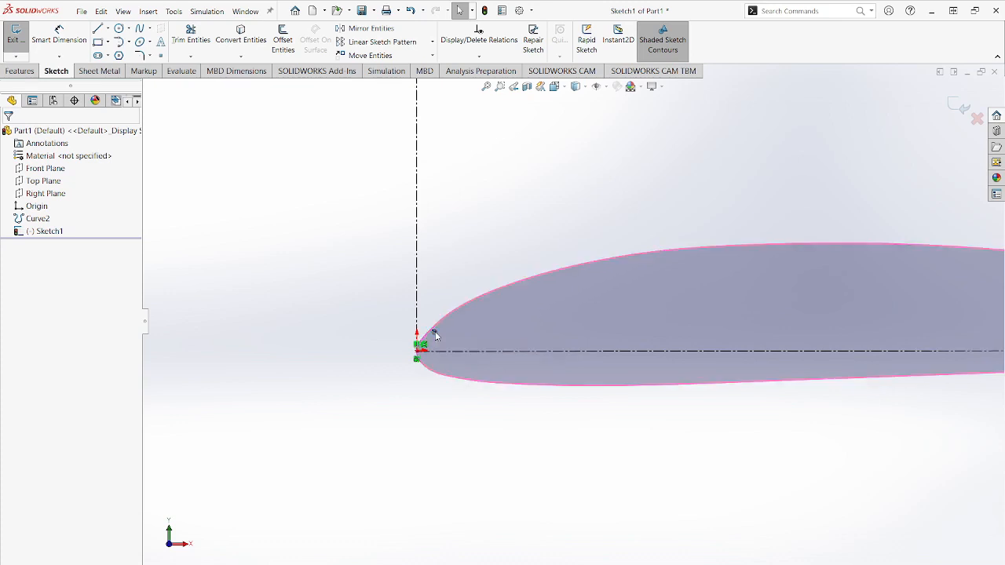
{"action": "key", "text": "Delete"}
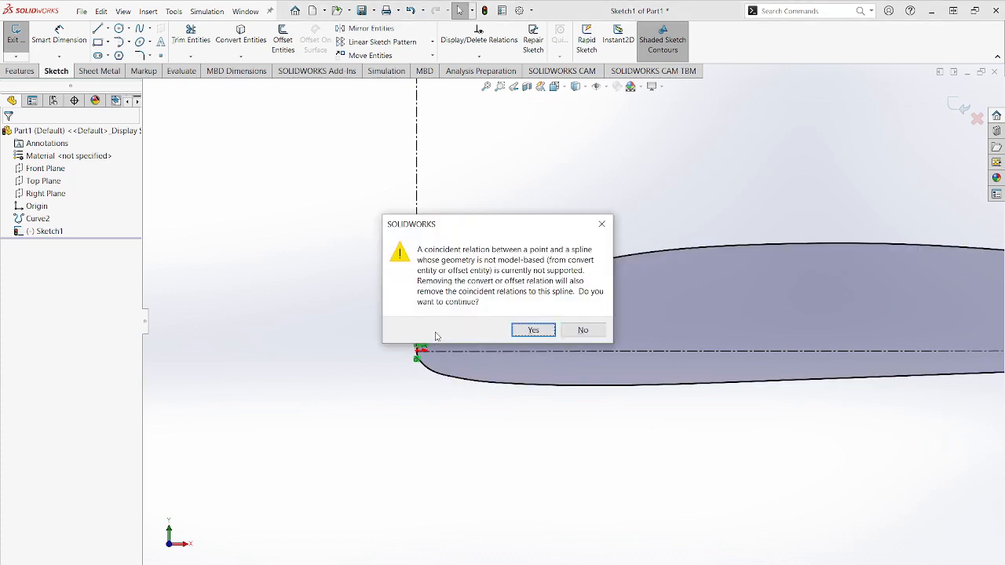
{"action": "left_click", "coordinate": [525, 330]}
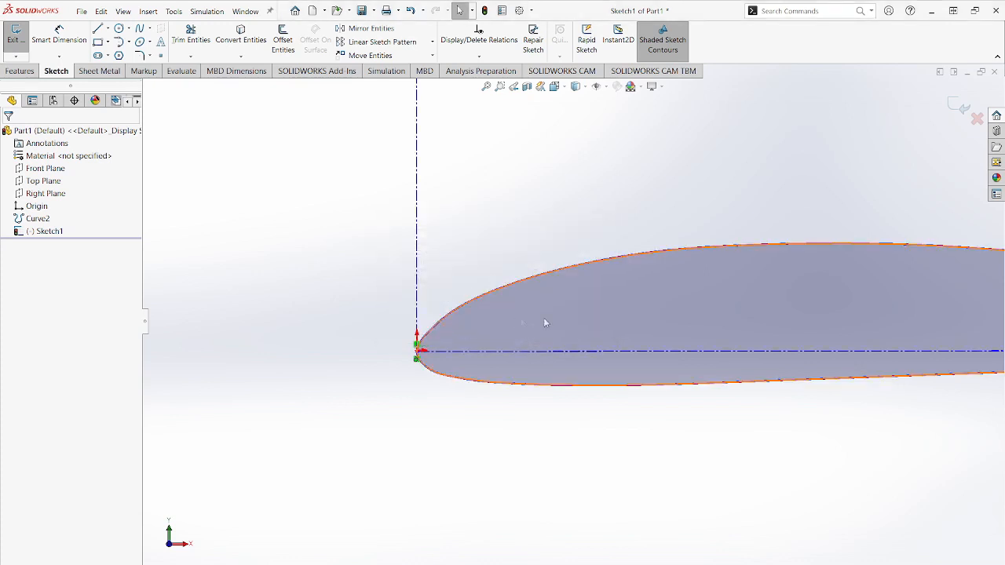
{"action": "scroll", "coordinate": [628, 318], "scroll_direction": "up", "scroll_amount": 3}
{"action": "scroll", "coordinate": [801, 324], "scroll_direction": "down", "scroll_amount": 2}
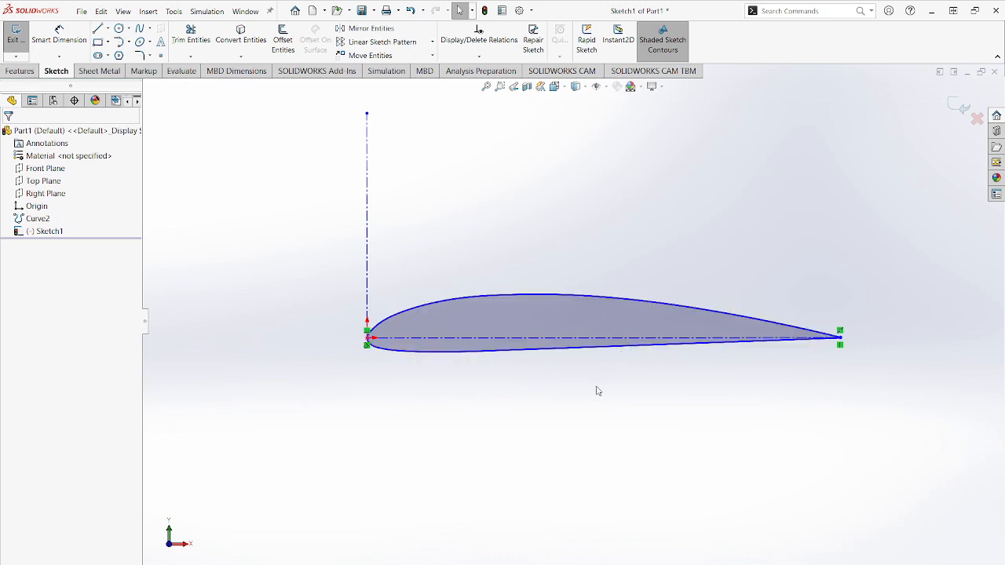
- Dimension the horizontal chord centerline to 12 in and exit the sketch
{"action": "scroll", "coordinate": [828, 376], "scroll_direction": "up", "scroll_amount": 1}
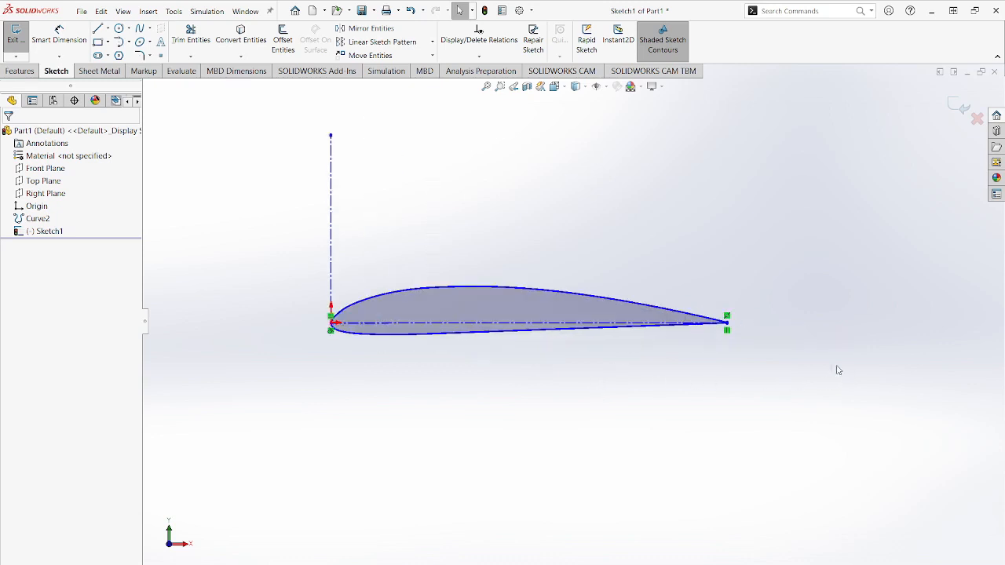
{"action": "left_click", "coordinate": [59, 36]}
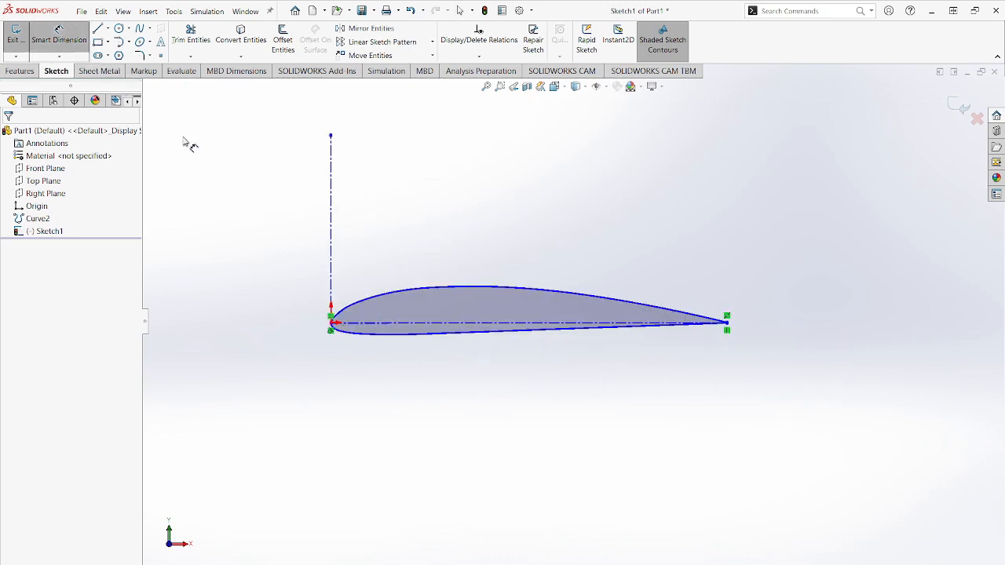
{"action": "left_click", "coordinate": [462, 322]}
{"action": "left_click", "coordinate": [518, 416]}
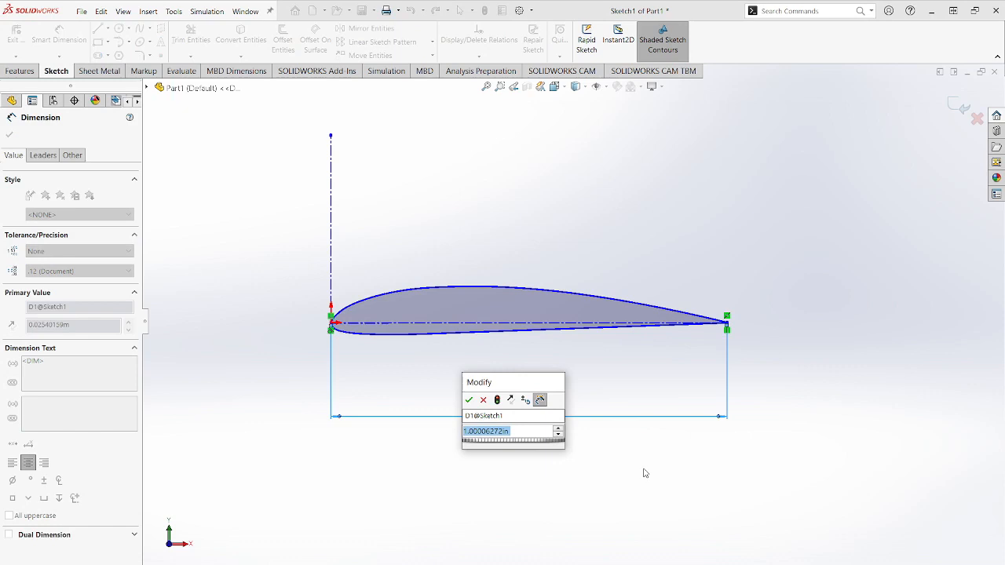
{"action": "type", "text": "12"}
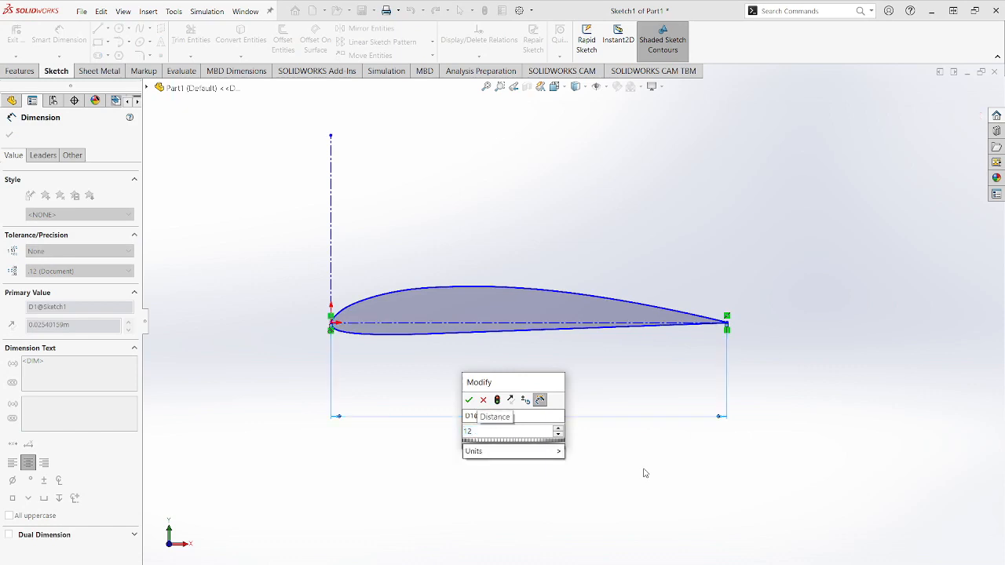
{"action": "key", "text": "Return"}
{"action": "left_click", "coordinate": [19, 40]}
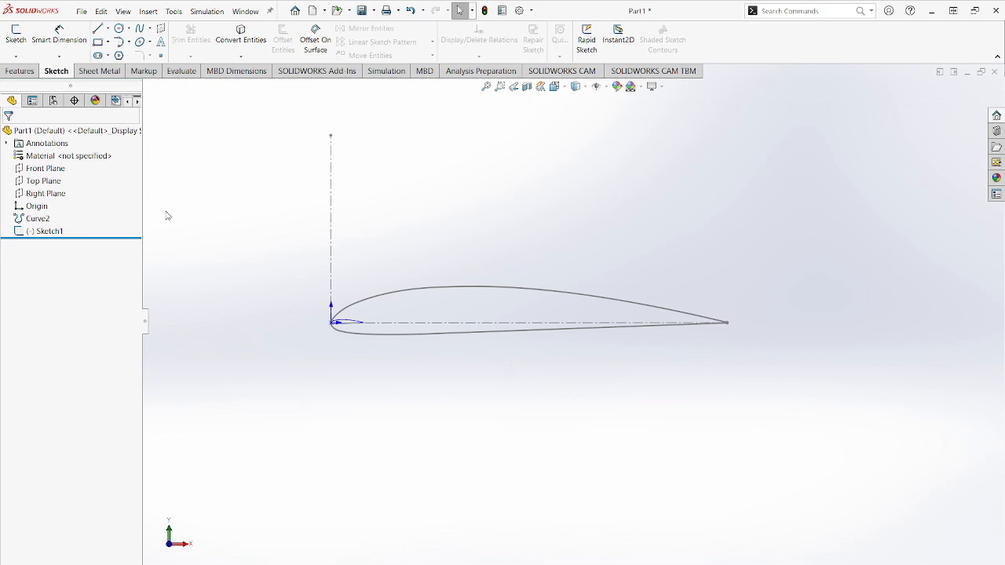
- Show the Front Plane and create a reference plane offset 30 in from it
{"action": "right_click", "coordinate": [66, 168]}
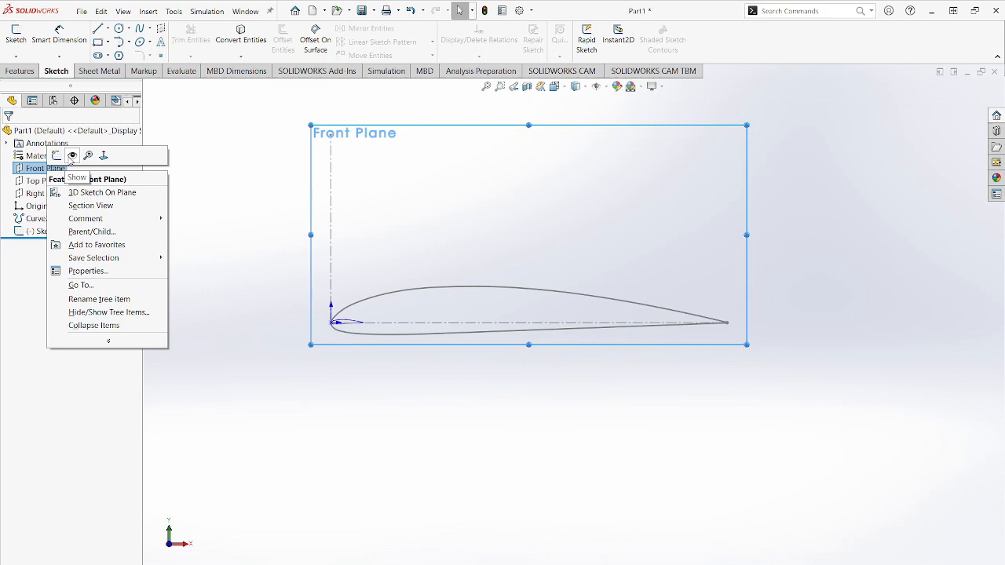
{"action": "left_click", "coordinate": [71, 157]}
{"action": "mouse_move", "coordinate": [473, 390]}
{"action": "middle_mouse_down"}
{"action": "mouse_move", "coordinate": [504, 380]}
{"action": "mouse_move", "coordinate": [496, 460]}
{"action": "middle_mouse_up"}
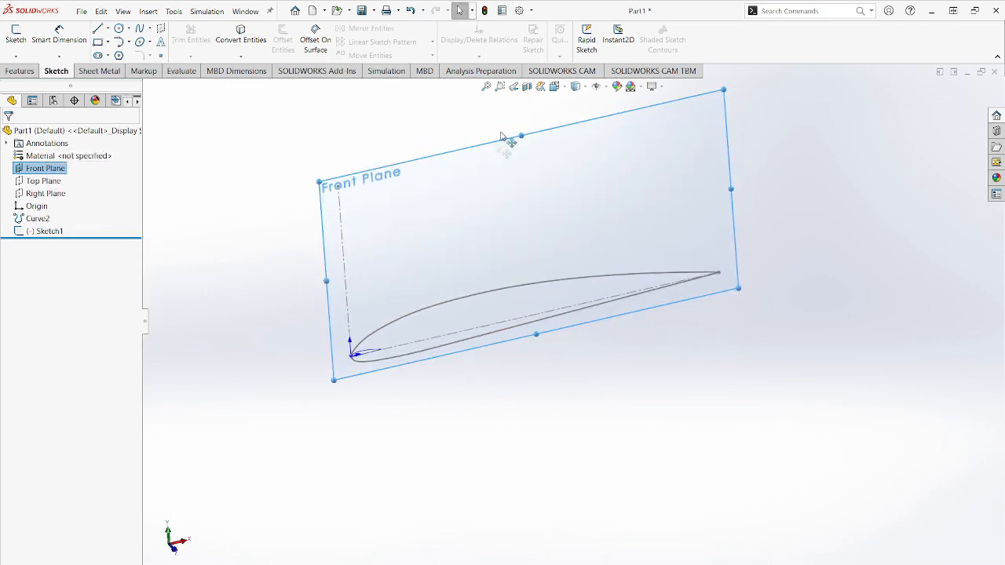
{"action": "left_click", "coordinate": [19, 71]}
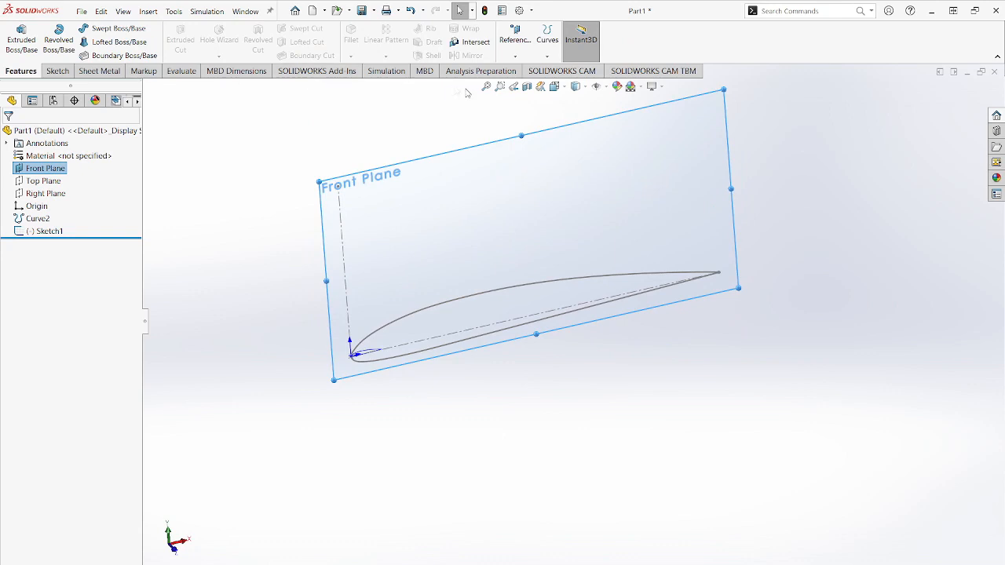
{"action": "left_click", "coordinate": [515, 41]}
{"action": "left_click", "coordinate": [522, 72]}
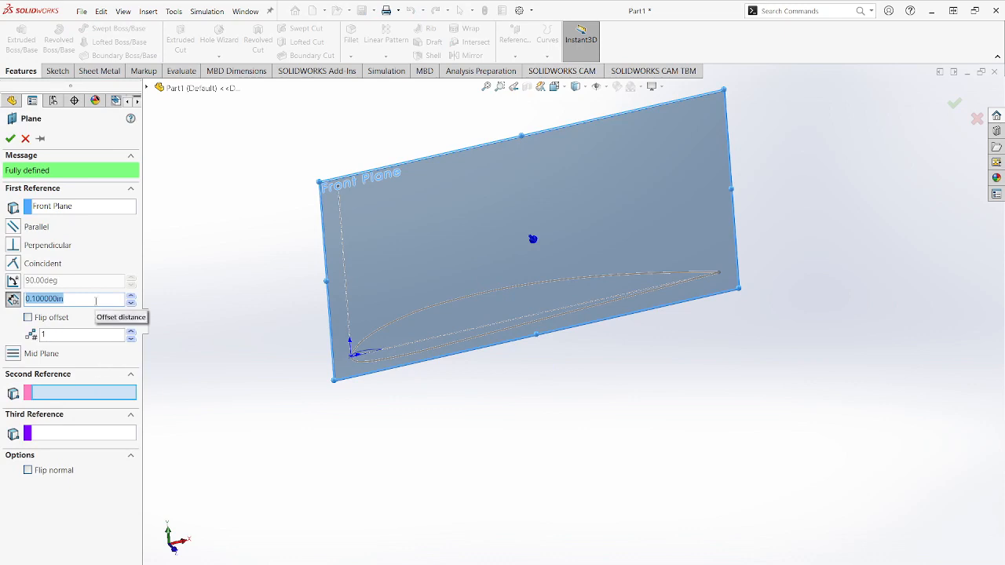
{"action": "type", "text": "3"}
{"action": "key", "text": "Return"}
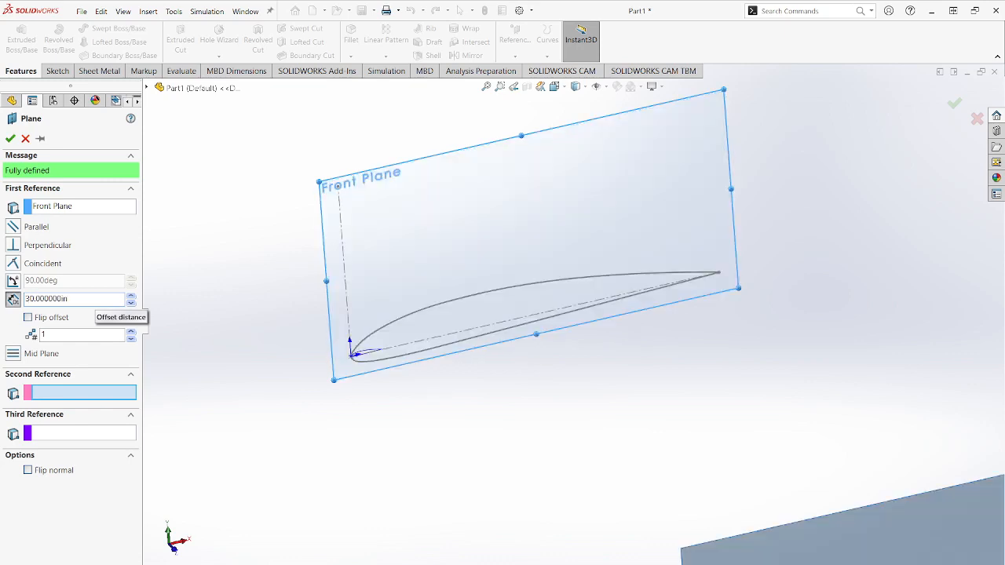
{"action": "left_click", "coordinate": [10, 138]}
{"action": "key", "text": "f"}
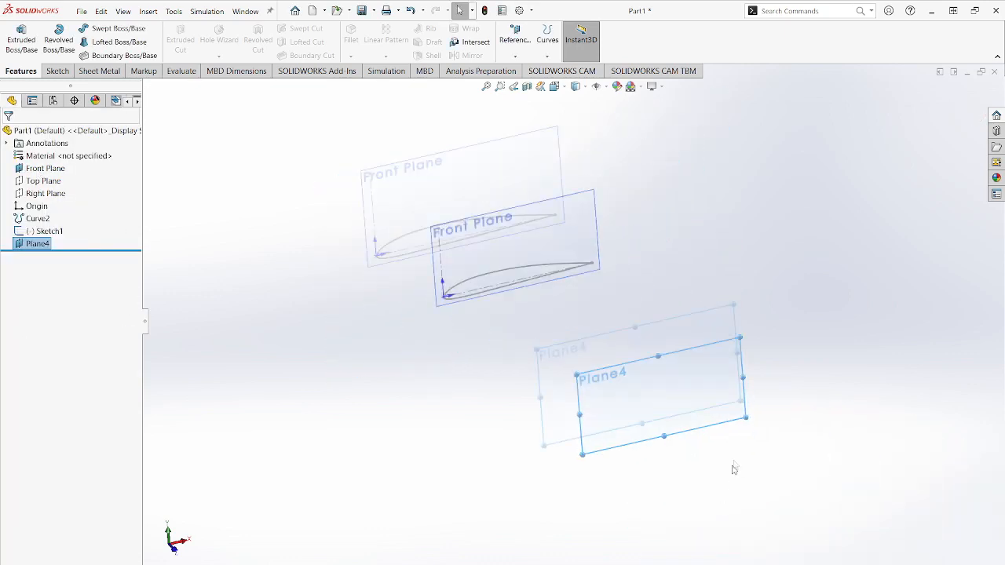
{"action": "left_click", "coordinate": [655, 478]}
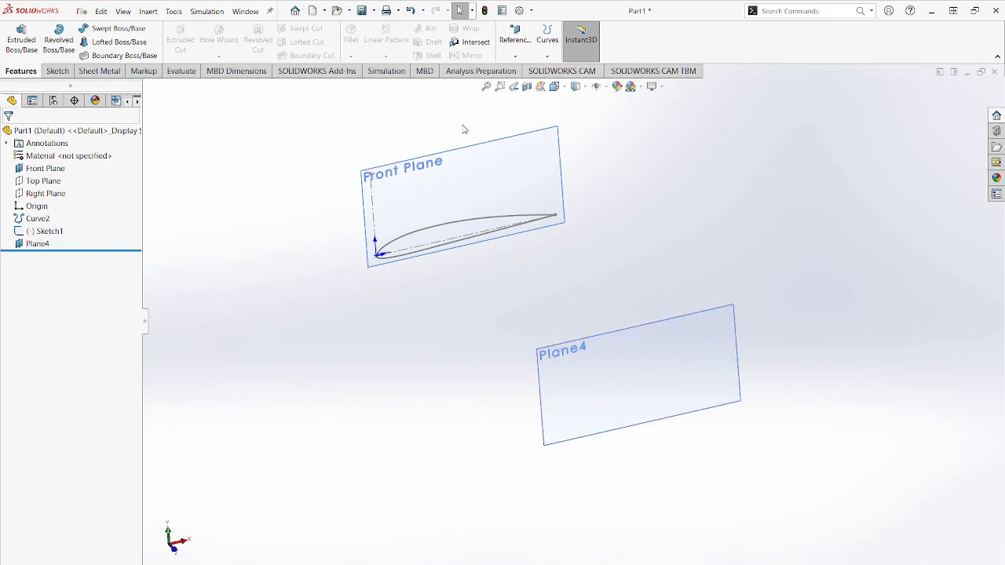
{"action": "left_click", "coordinate": [554, 86]}
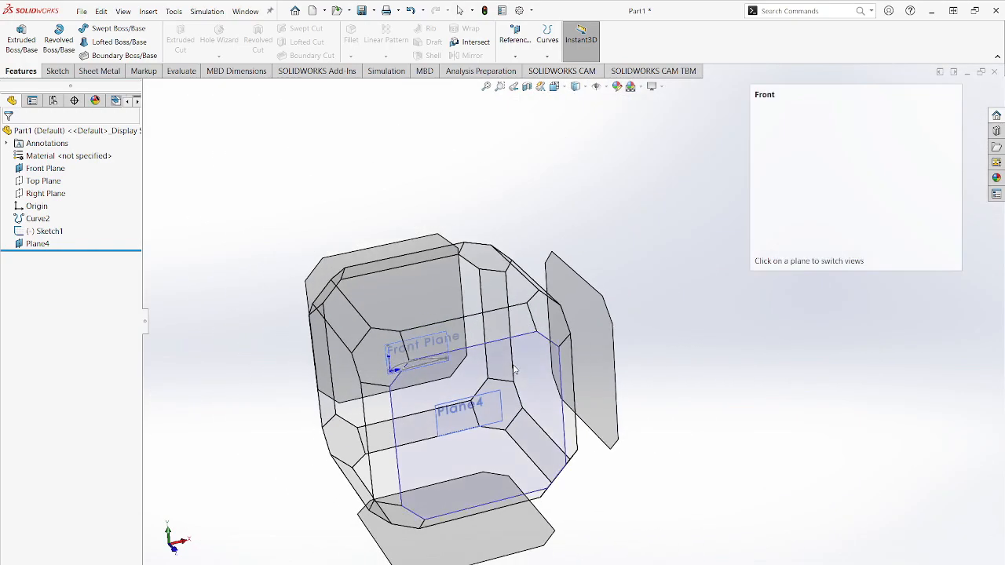
{"action": "left_click", "coordinate": [514, 370]}
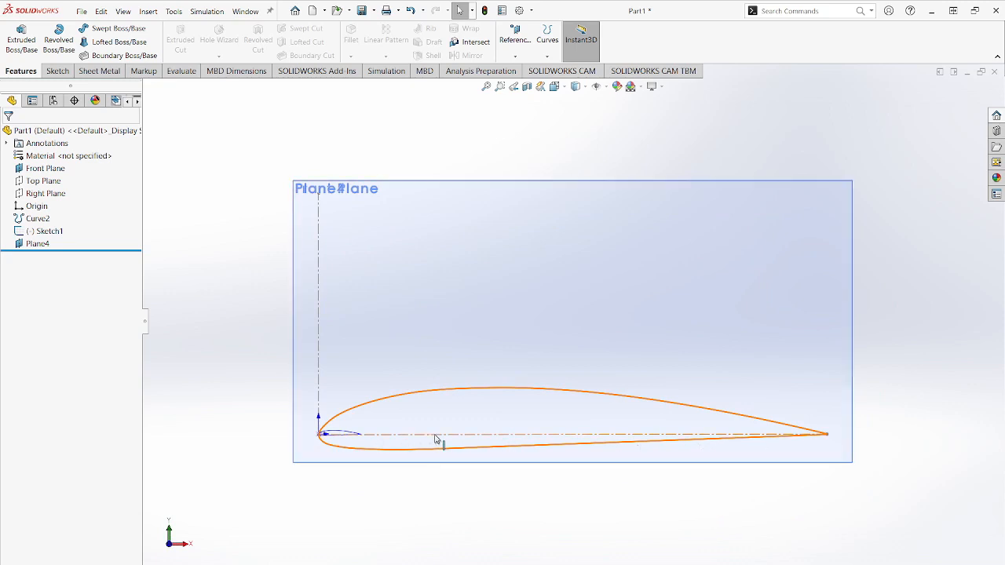
{"action": "middle_click_drag", "start_coordinate": [526, 207], "coordinate": [553, 233]}
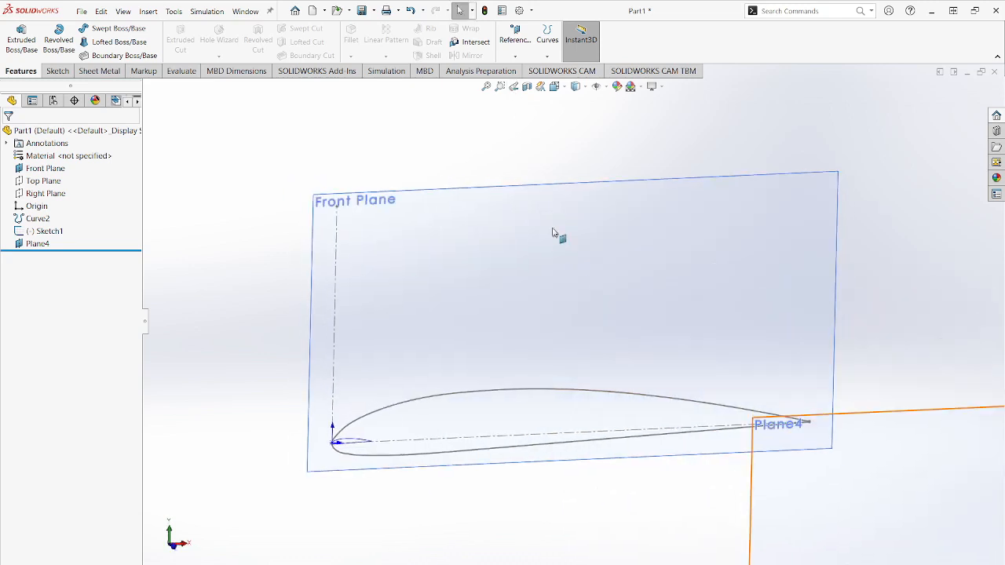
{"action": "scroll", "coordinate": [553, 233], "scroll_direction": "up", "scroll_amount": 5}
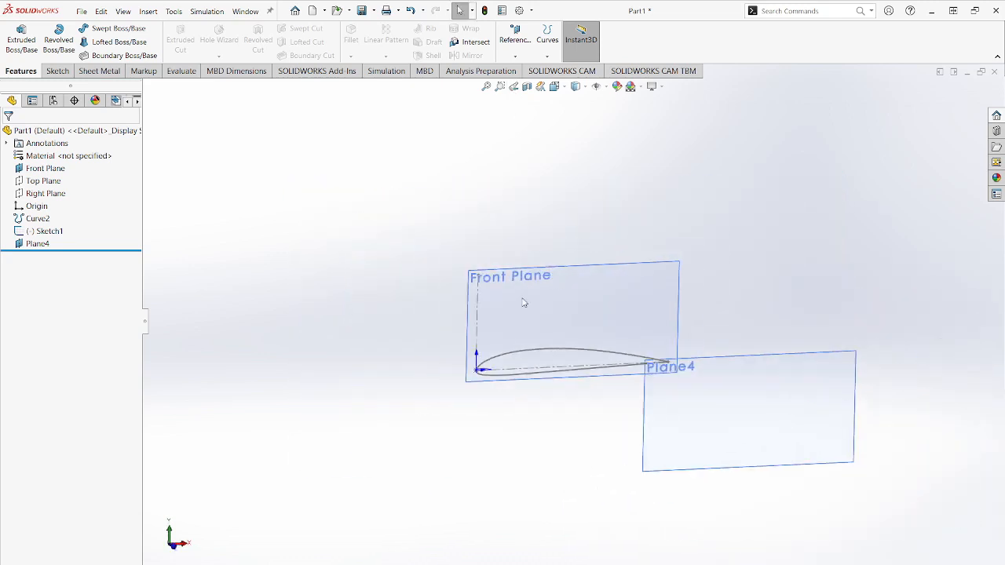
- Hide the first airfoil sketch and the Front Plane
{"action": "right_click", "coordinate": [51, 235]}
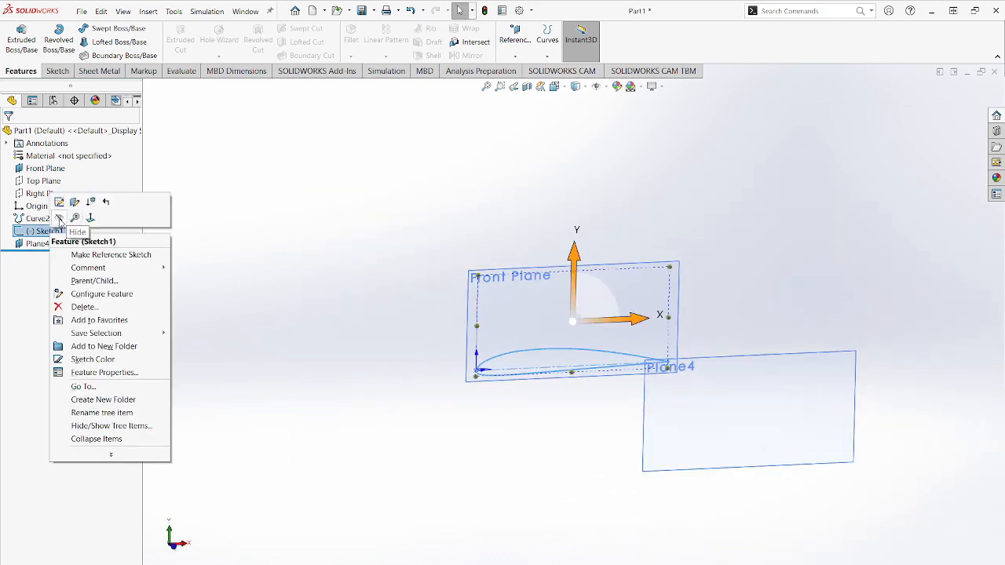
{"action": "left_click", "coordinate": [82, 207]}
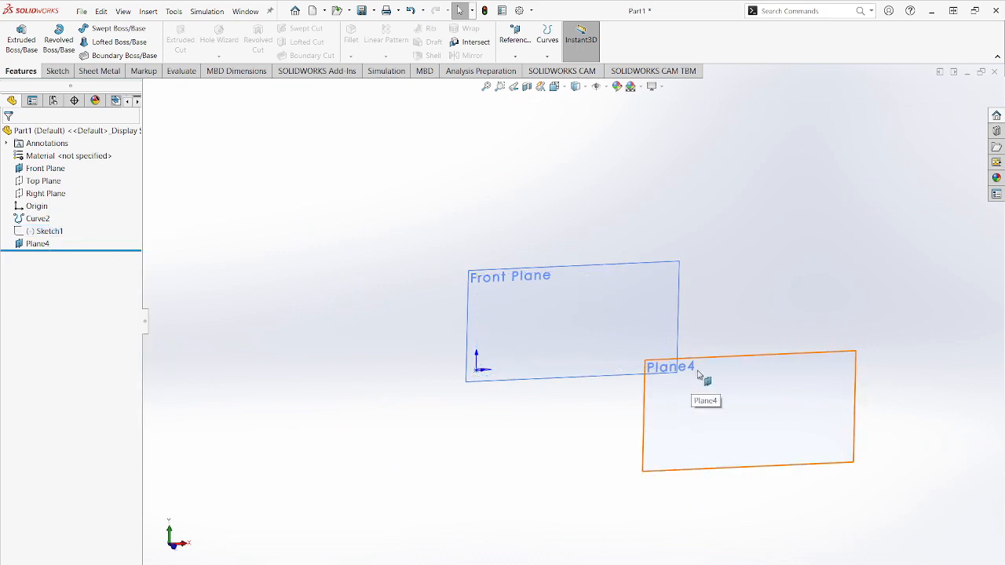
{"action": "right_click", "coordinate": [45, 169]}
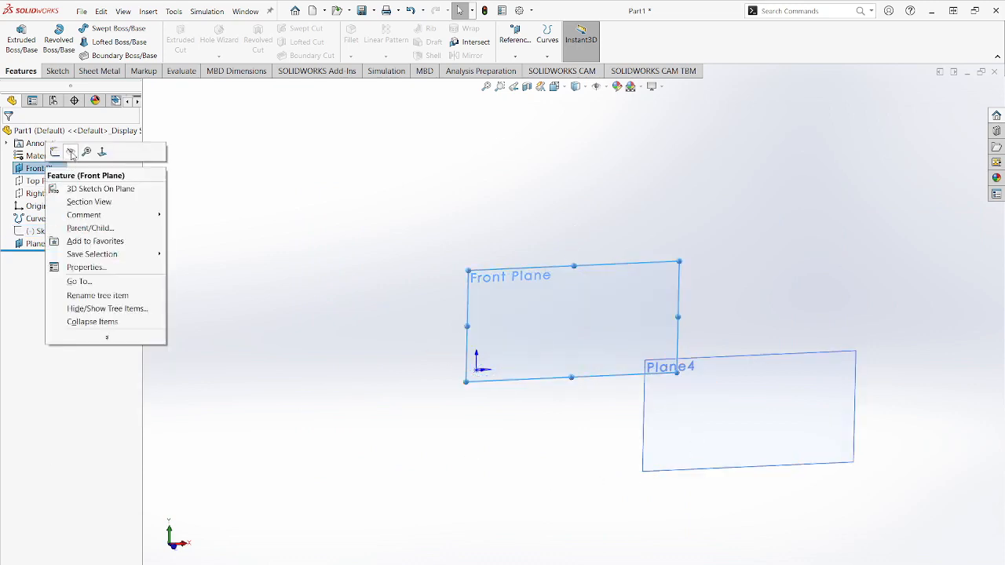
{"action": "left_click", "coordinate": [74, 155]}
- Start a sketch on the offset plane and convert the imported airfoil curve into sketch entities
{"action": "left_click", "coordinate": [684, 369]}
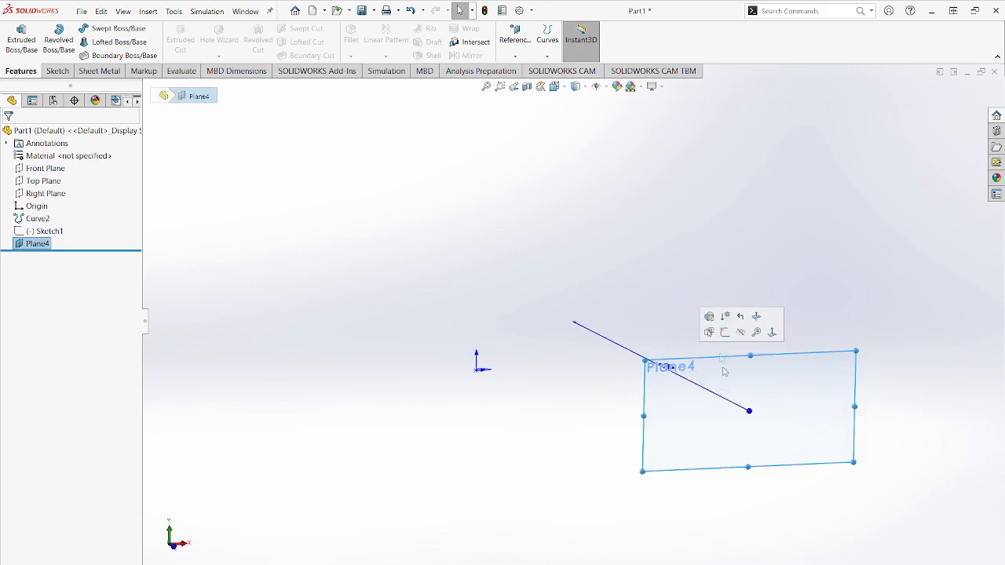
{"action": "left_click", "coordinate": [725, 331]}
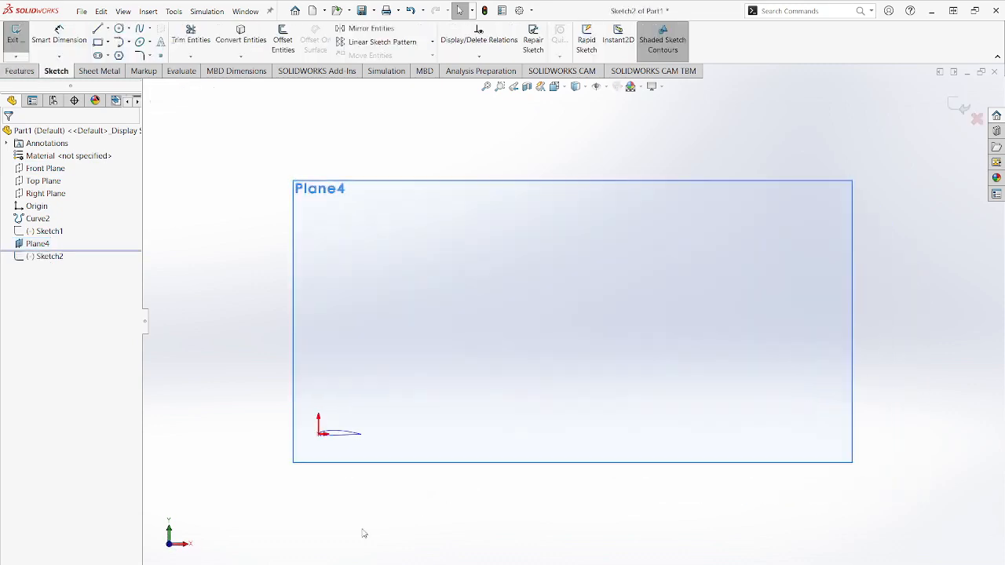
{"action": "left_click", "coordinate": [38, 219]}
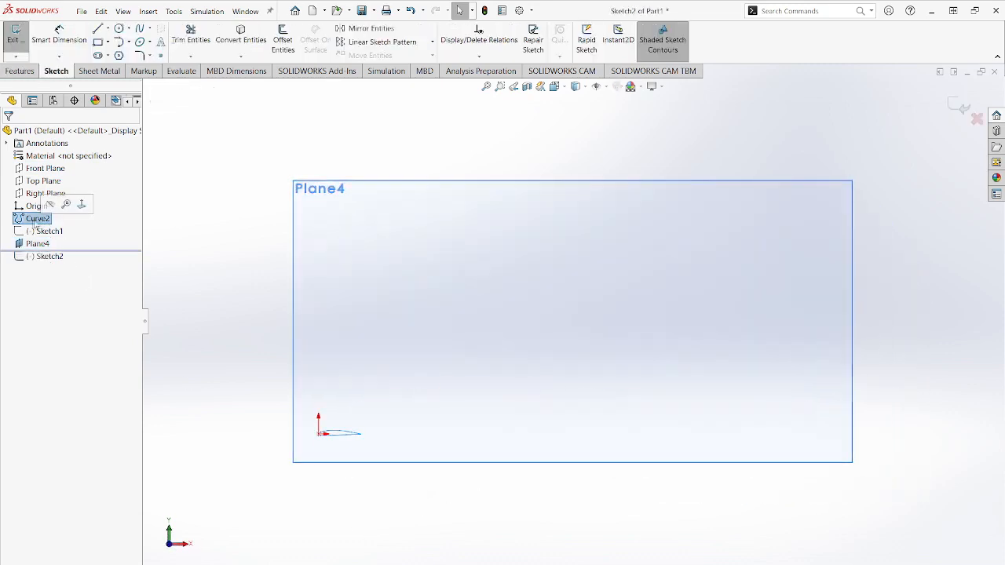
{"action": "left_click", "coordinate": [240, 35]}
- Close the trailing edge of the second airfoil with a line joining the upper and lower curve endpoints
{"action": "scroll", "coordinate": [396, 480], "scroll_direction": "down", "scroll_amount": 6}
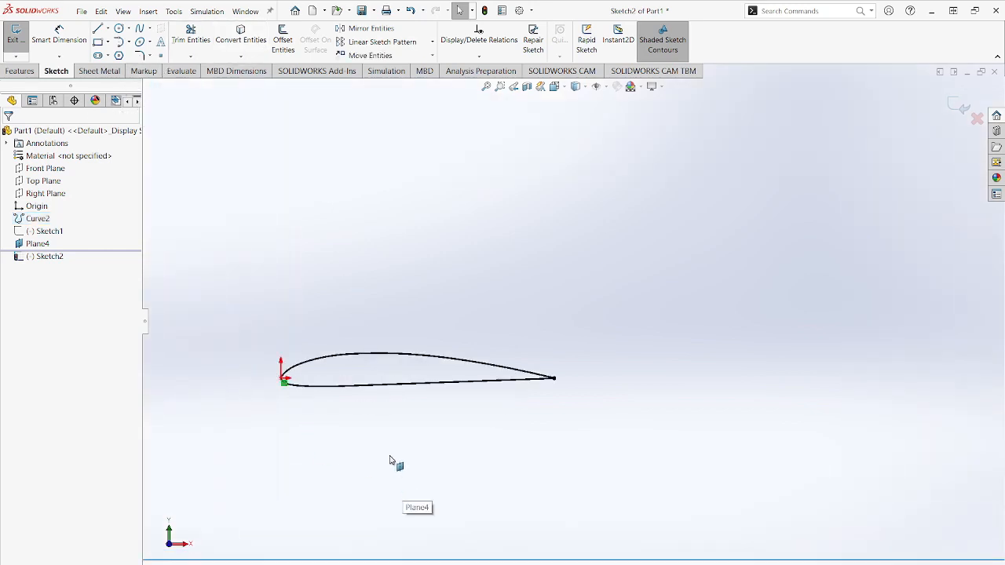
{"action": "scroll", "coordinate": [554, 382], "scroll_direction": "down", "scroll_amount": 10}
{"action": "scroll", "coordinate": [604, 305], "scroll_direction": "down", "scroll_amount": 5}
{"action": "left_click", "coordinate": [97, 31]}
{"action": "left_click", "coordinate": [571, 292]}
{"action": "left_click", "coordinate": [572, 327]}
{"action": "key", "text": "Escape"}
- Sketch a chord centerline from the new trailing-edge line's midpoint to the airfoil curve just below the leading edge
{"action": "left_click", "coordinate": [108, 29]}
{"action": "left_click", "coordinate": [133, 56]}
{"action": "left_click", "coordinate": [571, 309]}
{"action": "scroll", "coordinate": [292, 331], "scroll_direction": "up", "scroll_amount": 15}
{"action": "scroll", "coordinate": [400, 345], "scroll_direction": "down", "scroll_amount": 10}
{"action": "left_click", "coordinate": [426, 415]}
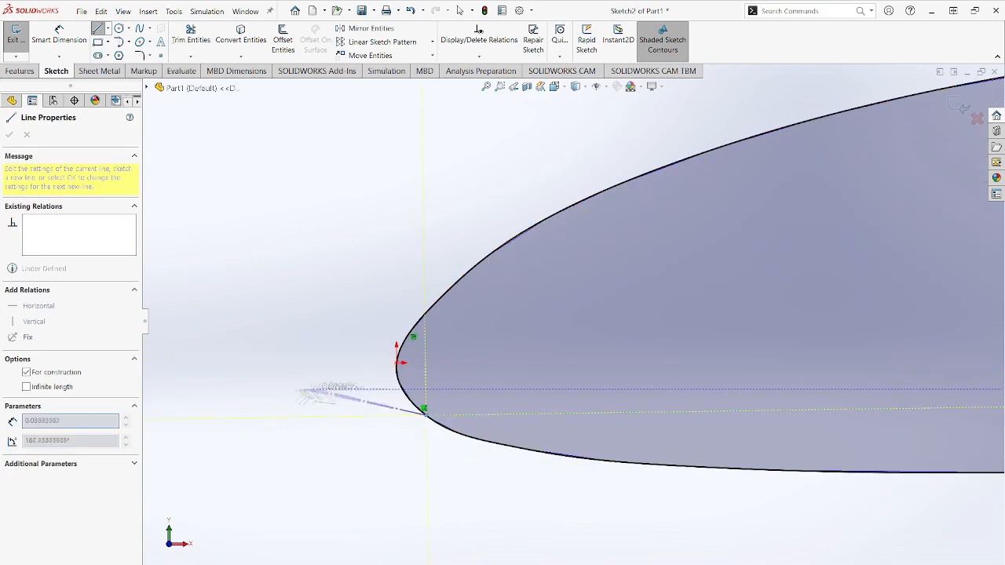
- Extend a second centerline forward from the chord line's nose end and make it tangent to the airfoil spline
{"action": "left_click", "coordinate": [224, 310]}
{"action": "key", "text": "Escape"}
{"action": "left_click", "coordinate": [403, 392], "text": "ctrl"}
{"action": "left_click", "coordinate": [9, 327]}
{"action": "left_click", "coordinate": [10, 134]}
- Make the second sketch's nose centerline and chord centerline perpendicular to each other
{"action": "left_click", "coordinate": [371, 376]}
{"action": "left_click", "coordinate": [493, 413], "text": "ctrl"}
{"action": "left_click", "coordinate": [11, 357]}
{"action": "left_click", "coordinate": [10, 135]}
- Delete the convert relation tying the second sketch's airfoil spline to the imported curve, along with its coincident relations
{"action": "left_click", "coordinate": [414, 337]}
{"action": "key", "text": "Delete"}
{"action": "left_click", "coordinate": [533, 330]}
- Dimension the second sketch's horizontal chord centerline and set its length to 9.6 in
{"action": "scroll", "coordinate": [573, 321], "scroll_direction": "up", "scroll_amount": 12}
{"action": "scroll", "coordinate": [893, 326], "scroll_direction": "down", "scroll_amount": 4}
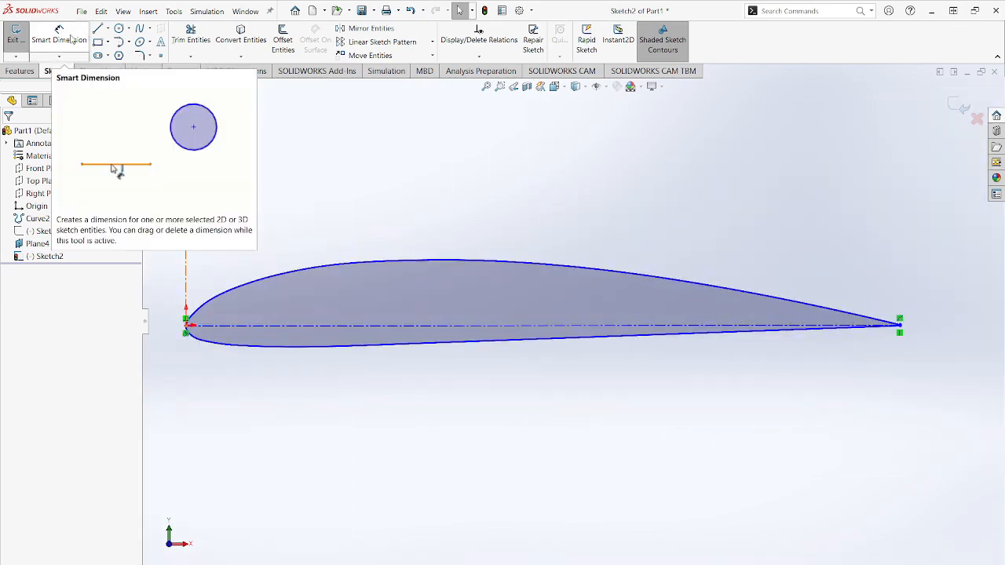
{"action": "left_click", "coordinate": [59, 32]}
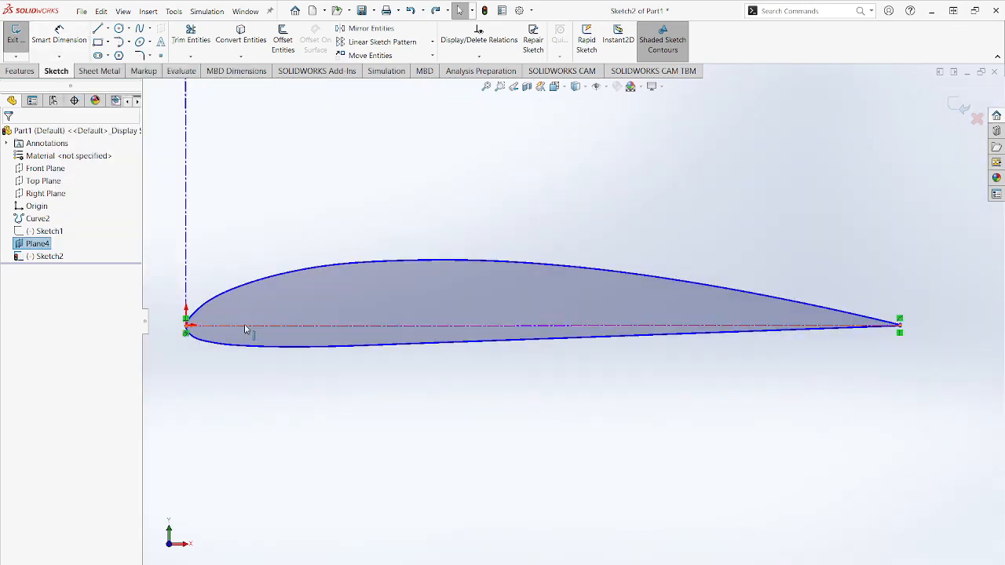
{"action": "left_click", "coordinate": [286, 327]}
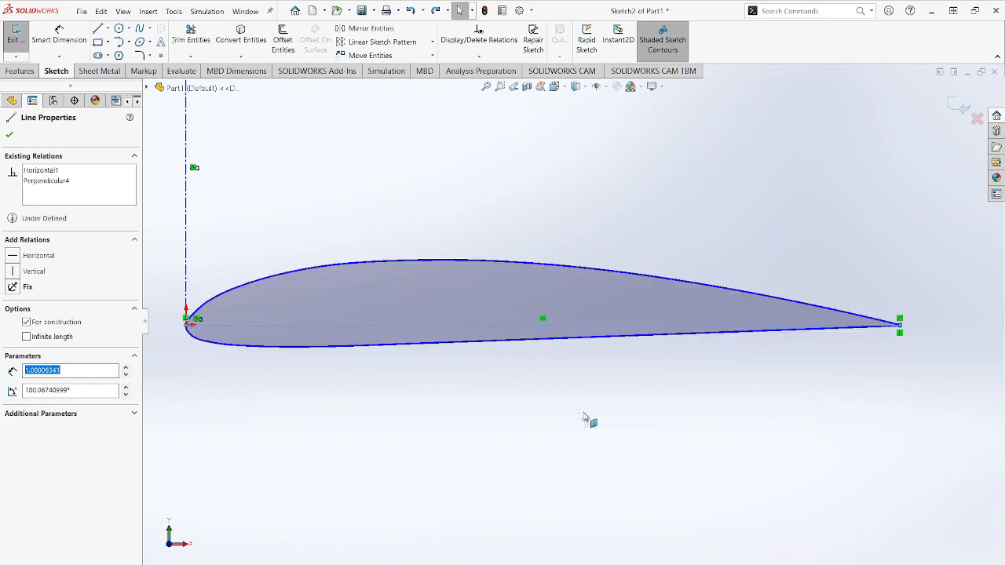
{"action": "left_click", "coordinate": [65, 41]}
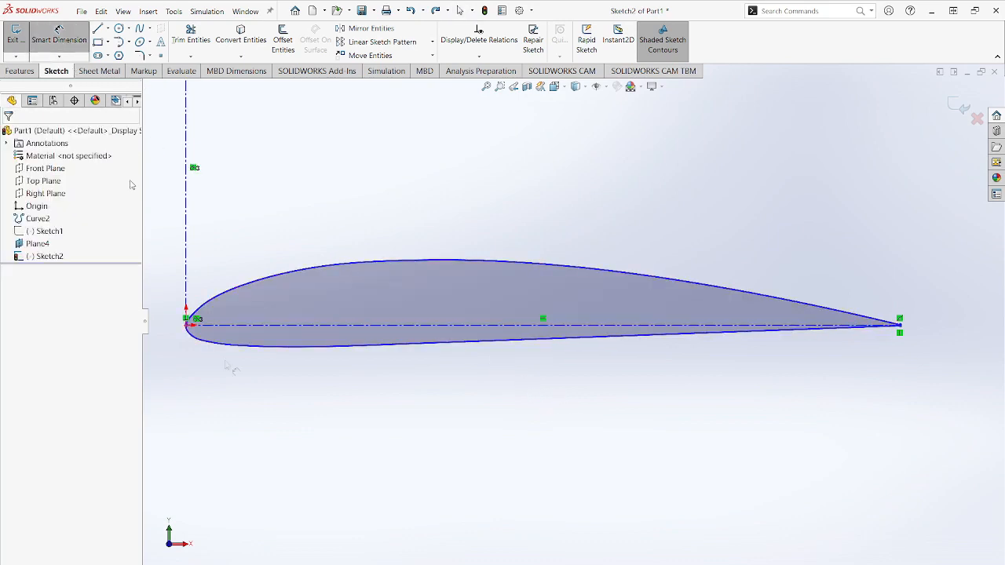
{"action": "left_click", "coordinate": [372, 330]}
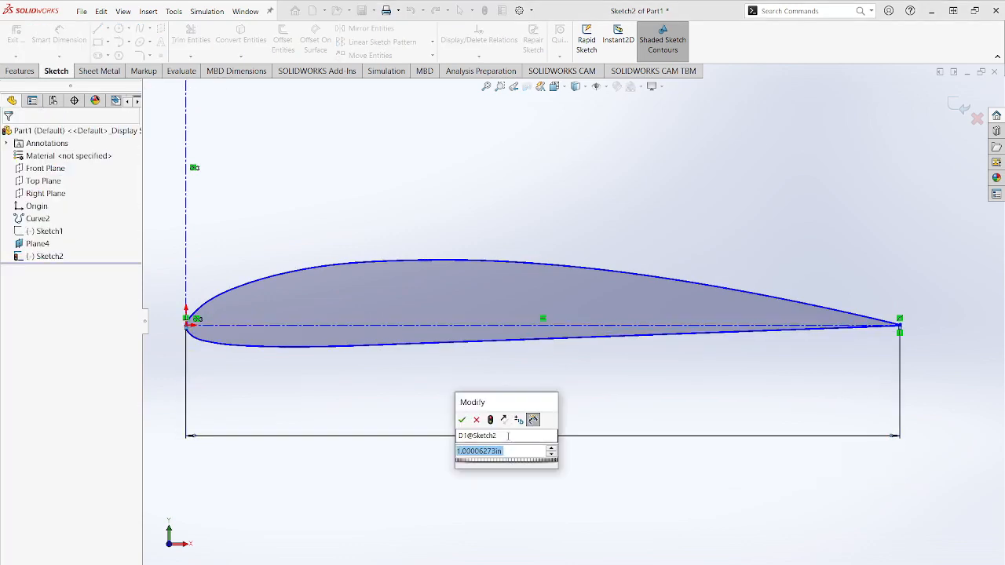
{"action": "type", "text": "9.6"}
{"action": "key", "text": "Return"}
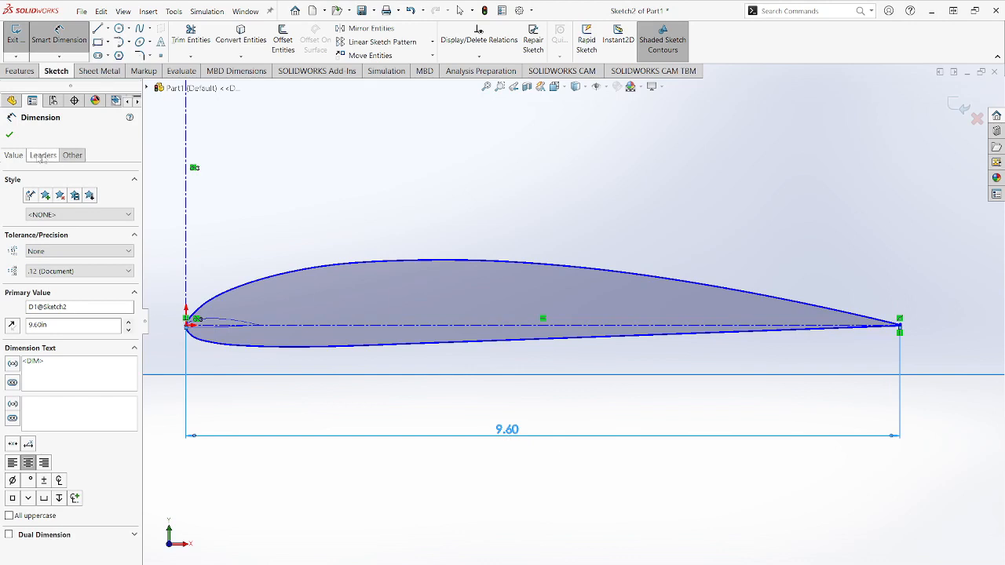
{"action": "left_click", "coordinate": [9, 135]}
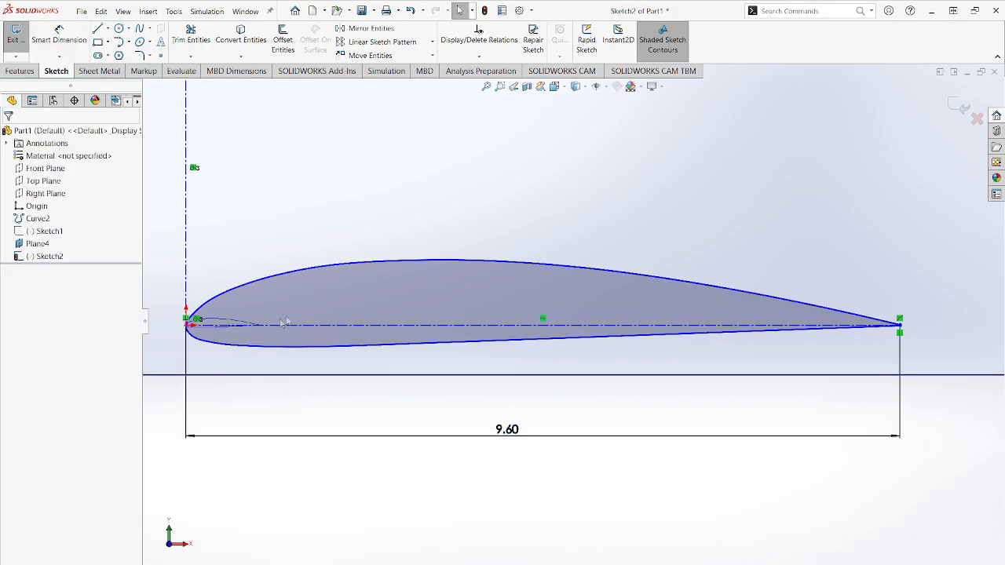
- Move the second airfoil aft of the origin and make its chord centerline coincident with the origin
{"action": "mouse_move", "coordinate": [292, 310]}
{"action": "left_mouse_down"}
{"action": "mouse_move", "coordinate": [354, 301]}
{"action": "mouse_move", "coordinate": [372, 281]}
{"action": "left_mouse_up"}
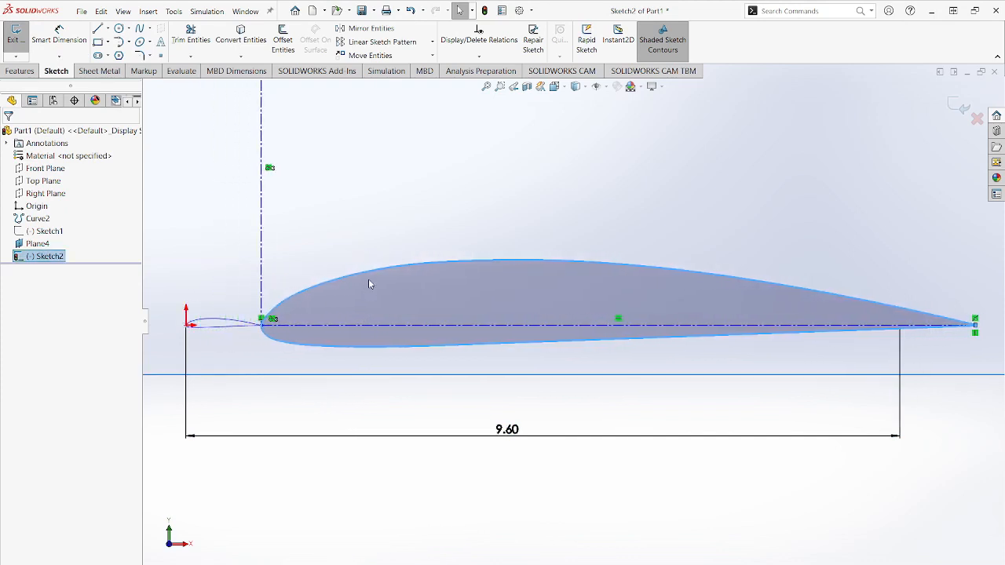
{"action": "left_click", "coordinate": [259, 499]}
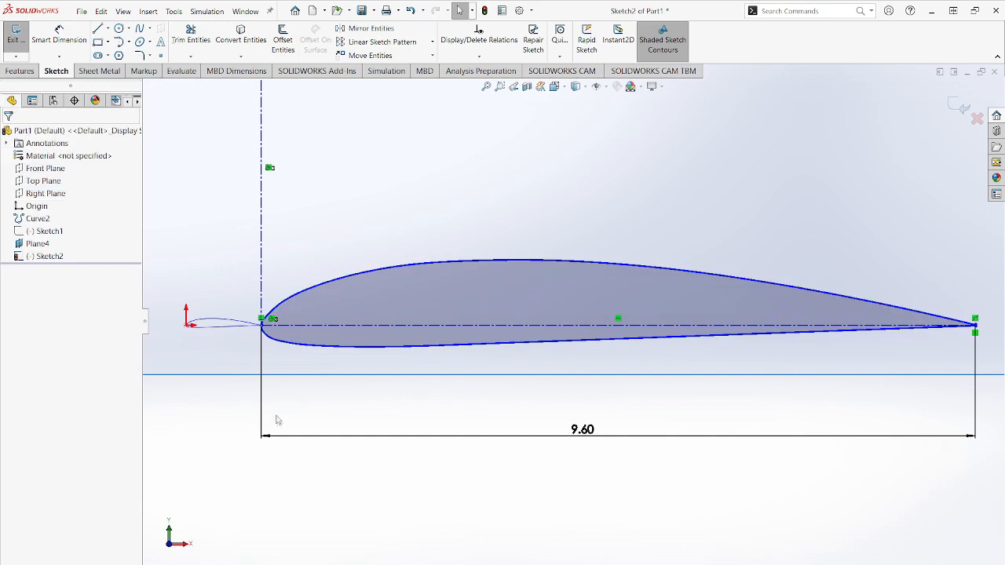
{"action": "left_click", "coordinate": [188, 324]}
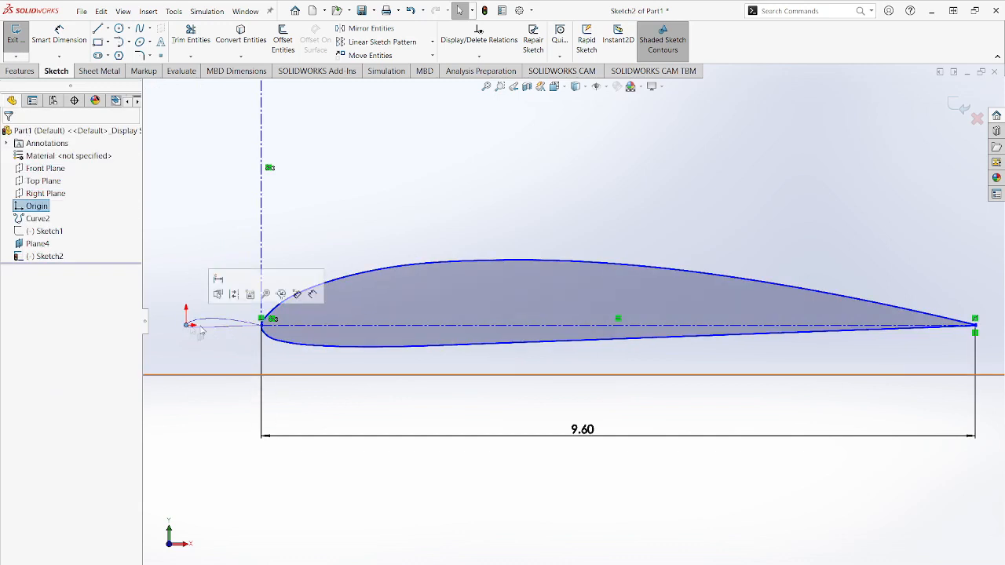
{"action": "left_click", "coordinate": [339, 331], "text": "ctrl"}
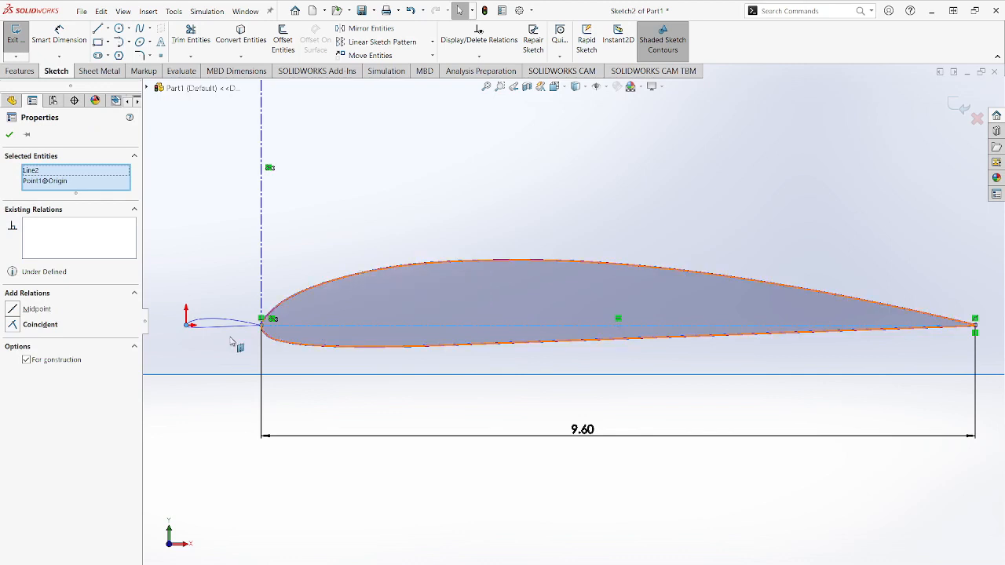
{"action": "left_click", "coordinate": [14, 324]}
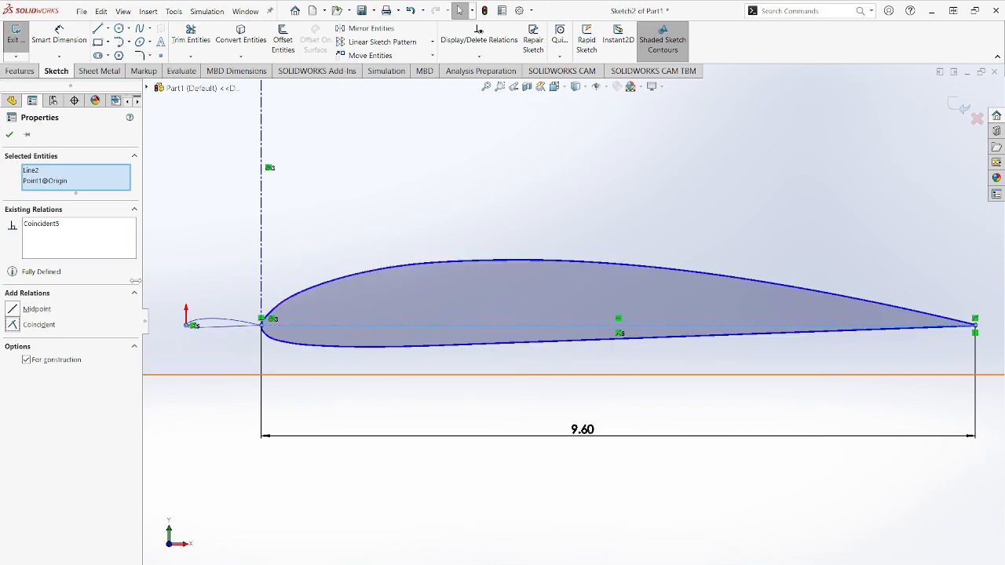
{"action": "left_click", "coordinate": [10, 135]}
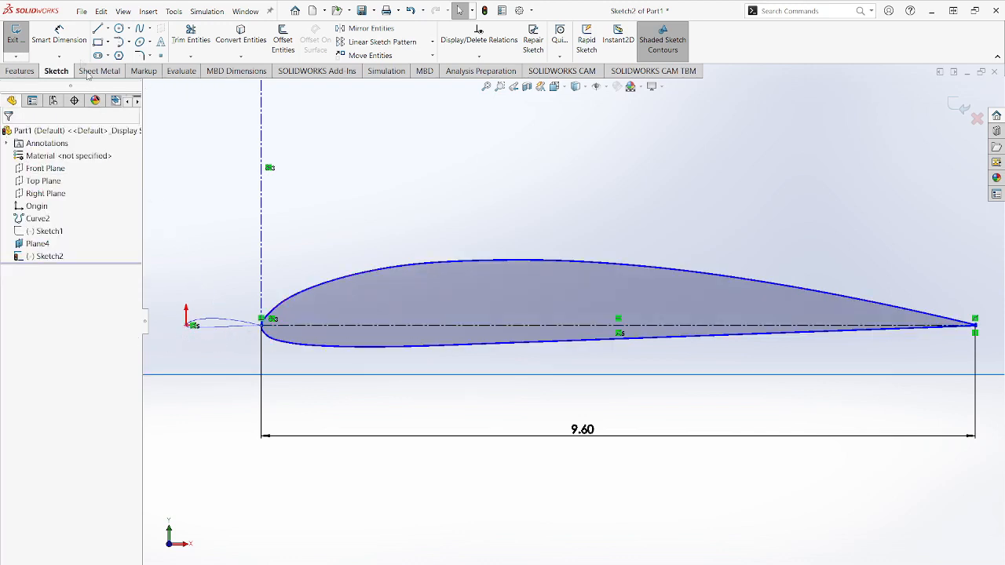
- Dimension the horizontal distance from the origin to the second airfoil's nose point as 0.60 in and exit the sketch
{"action": "left_click", "coordinate": [263, 326]}
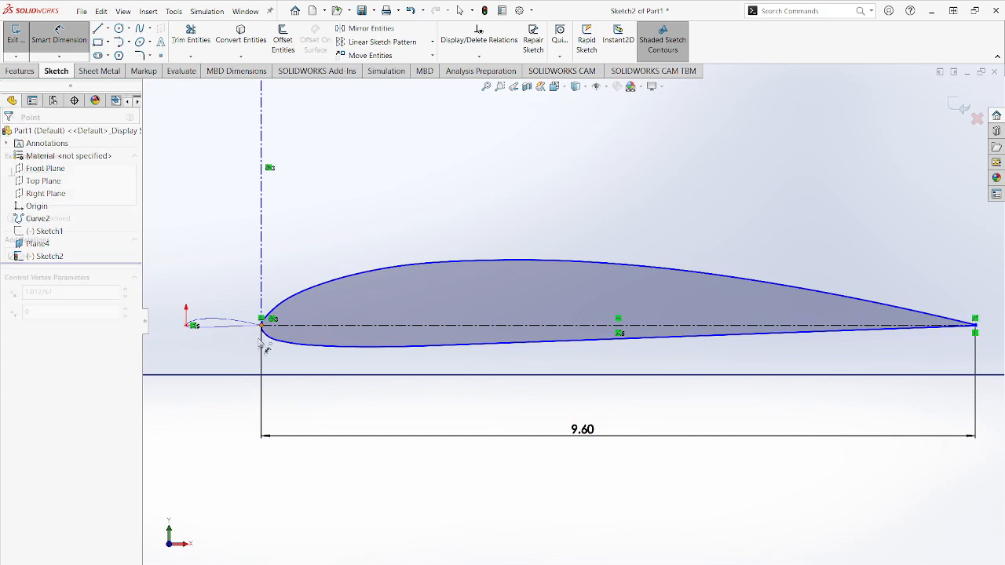
{"action": "left_click", "coordinate": [186, 326]}
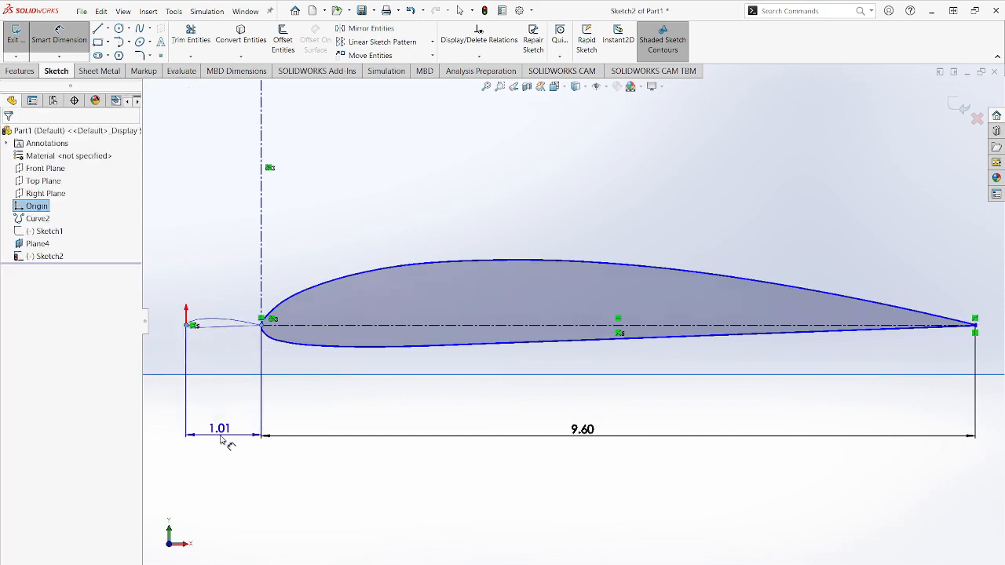
{"action": "left_click", "coordinate": [226, 438]}
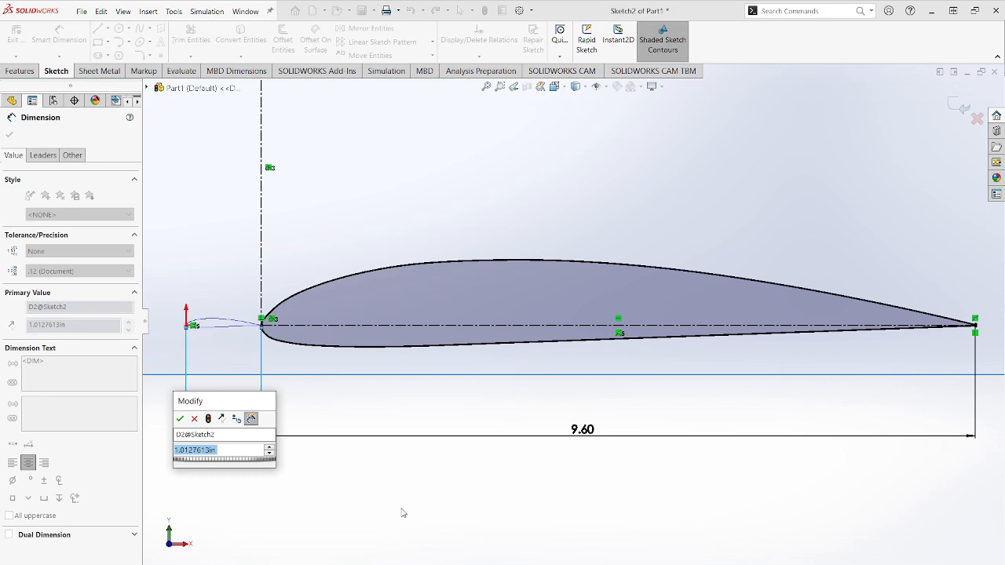
{"action": "type", "text": "30"}
{"action": "key", "text": "Return"}
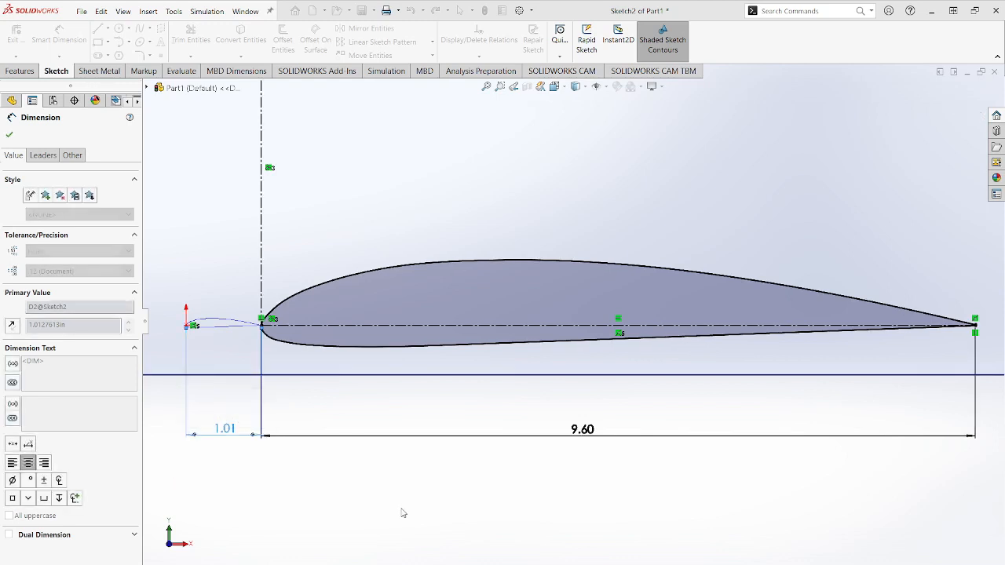
{"action": "left_click", "coordinate": [9, 136]}
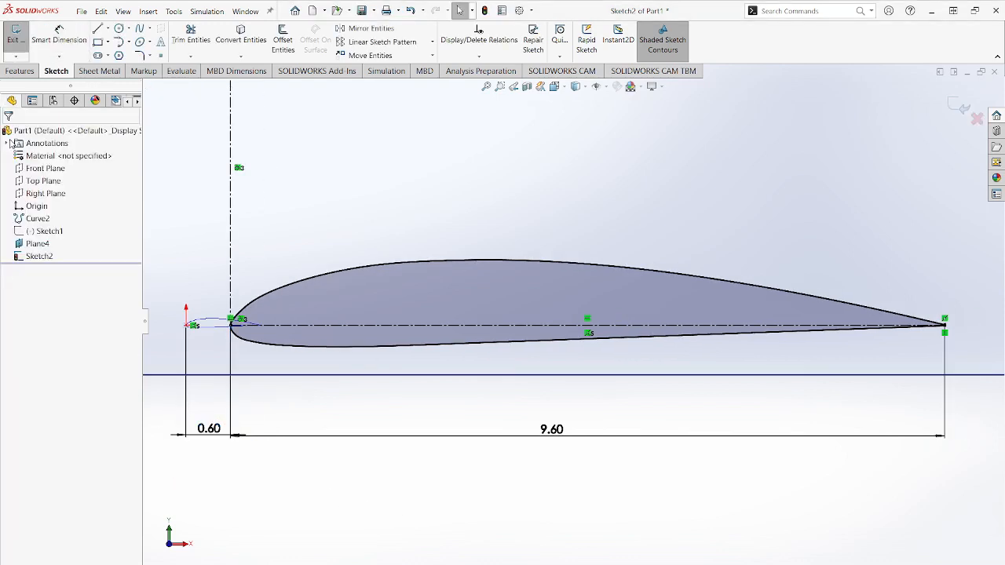
{"action": "left_click", "coordinate": [19, 38]}
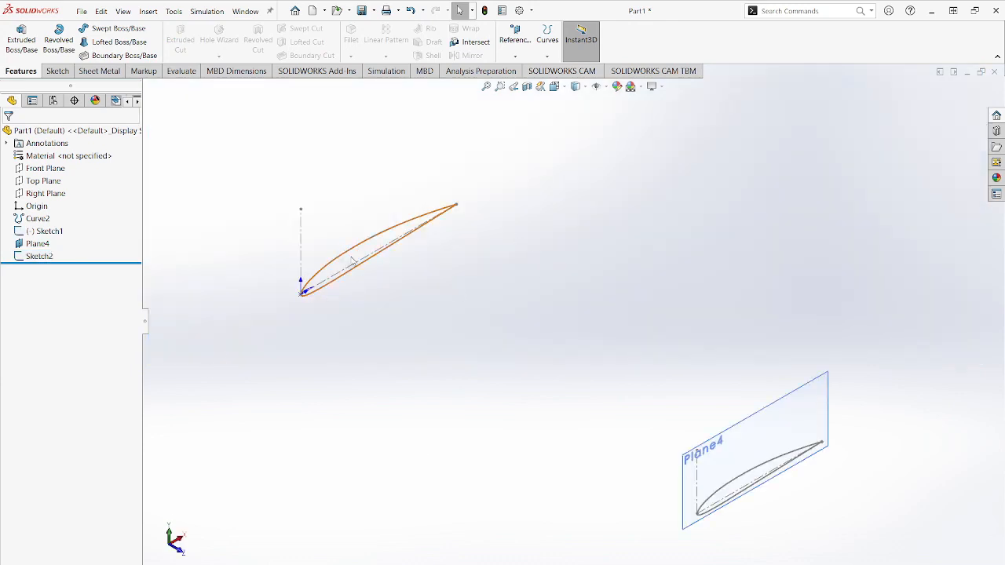
- Hide the offset plane Plane4 and the imported airfoil curve Curve2
{"action": "right_click", "coordinate": [37, 243]}
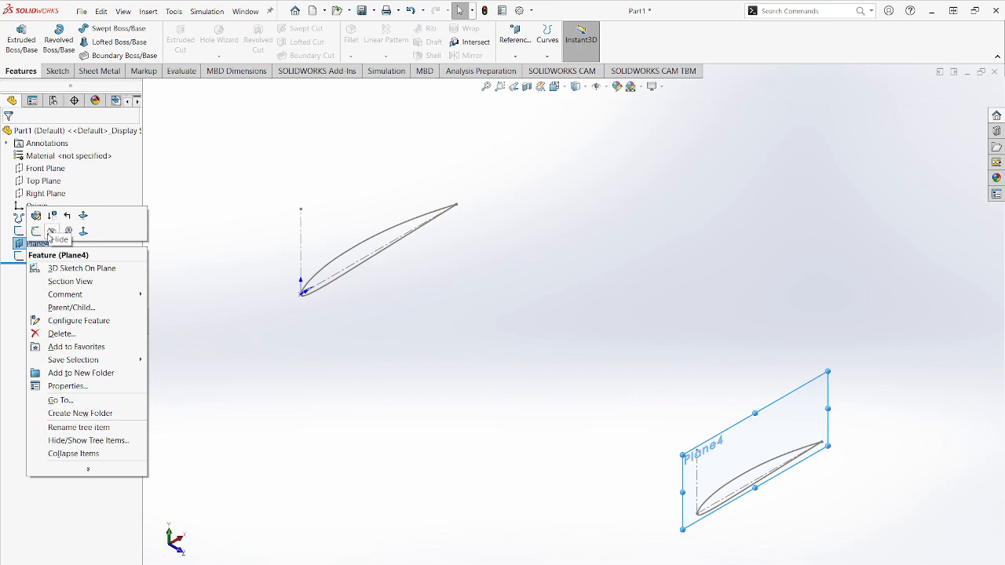
{"action": "left_click", "coordinate": [50, 232]}
{"action": "right_click", "coordinate": [45, 218]}
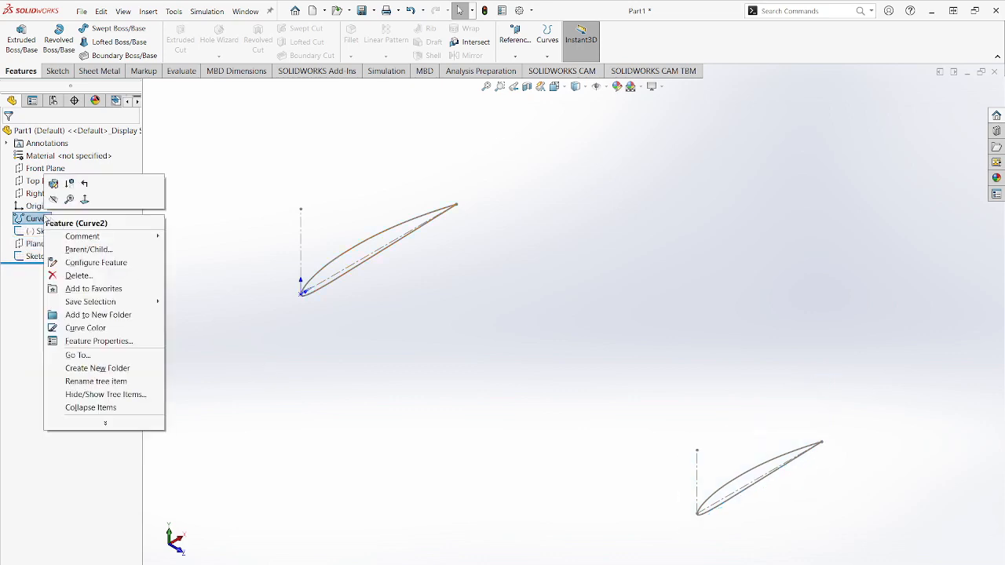
{"action": "left_click", "coordinate": [51, 197]}
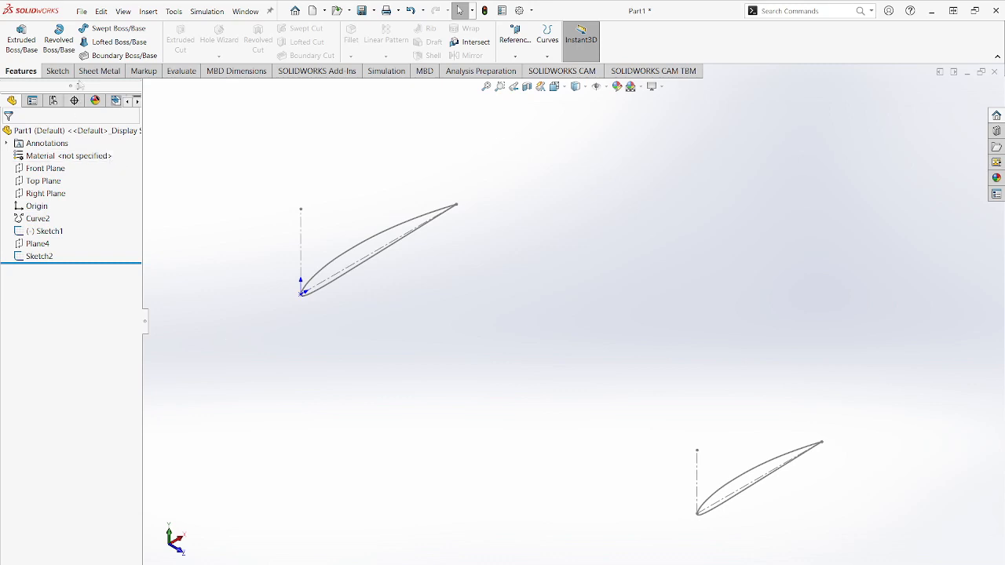
- Create a lofted boss between the airfoil profiles Sketch1 and Sketch2, with their trailing-edge connectors aligned
{"action": "left_click", "coordinate": [116, 43]}
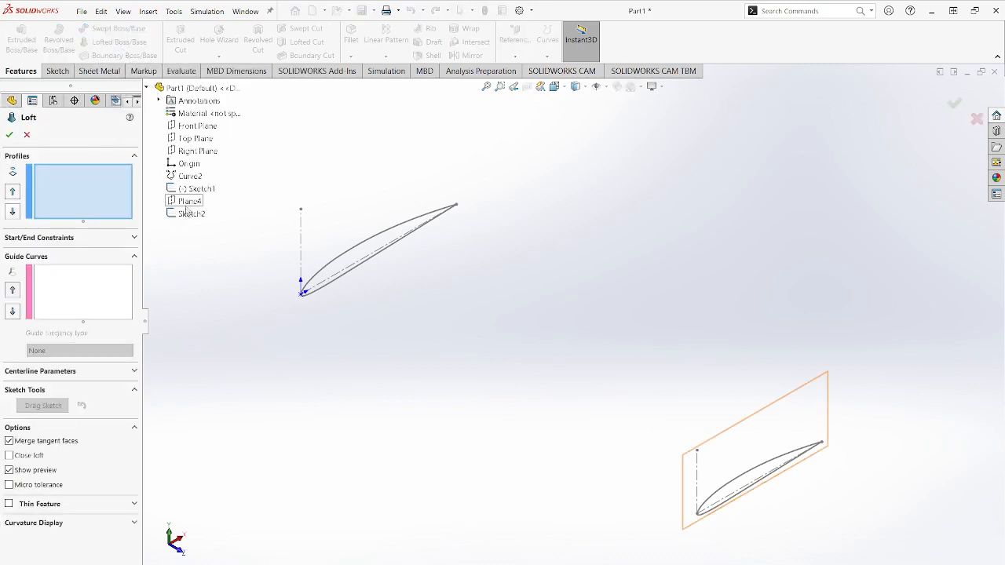
{"action": "left_click", "coordinate": [198, 190]}
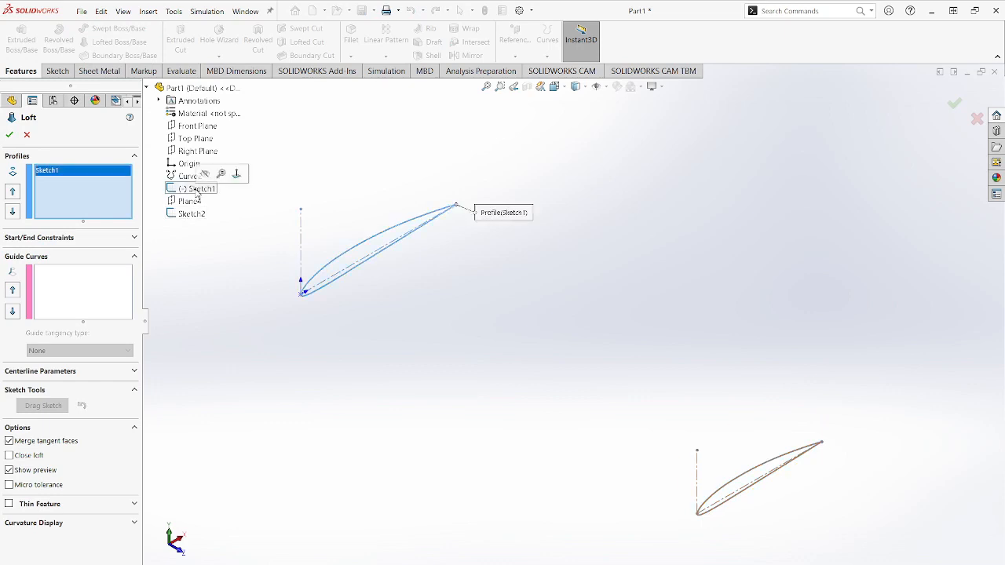
{"action": "left_click", "coordinate": [192, 215]}
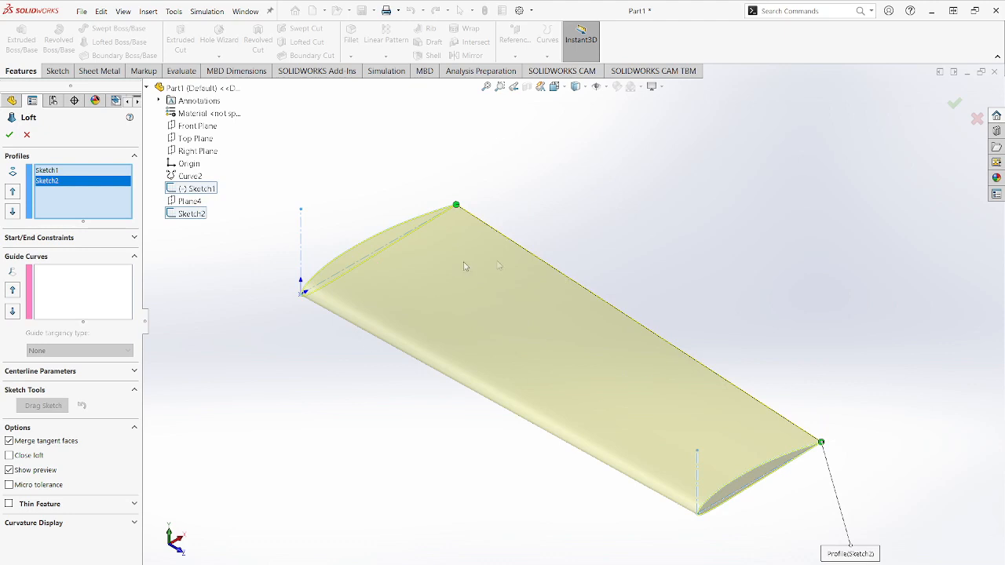
{"action": "middle_click_drag", "start_coordinate": [812, 432], "coordinate": [780, 421]}
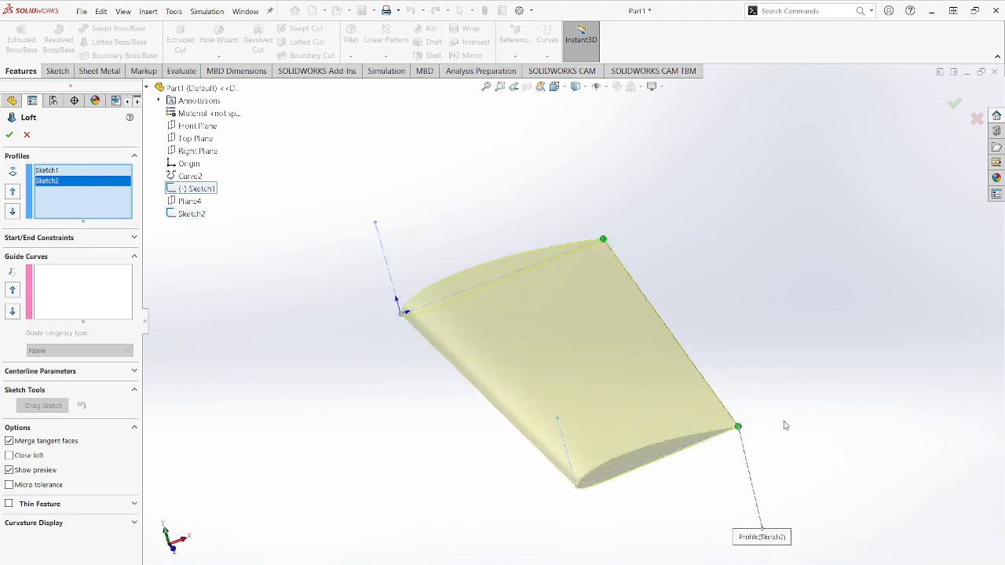
{"action": "scroll", "coordinate": [740, 428], "scroll_direction": "down", "scroll_amount": 6}
{"action": "mouse_move", "coordinate": [584, 359]}
{"action": "middle_mouse_down"}
{"action": "mouse_move", "coordinate": [573, 351]}
{"action": "mouse_move", "coordinate": [604, 316]}
{"action": "mouse_move", "coordinate": [531, 296]}
{"action": "mouse_move", "coordinate": [479, 238]}
{"action": "mouse_move", "coordinate": [451, 151]}
{"action": "middle_mouse_up"}
{"action": "scroll", "coordinate": [451, 151], "scroll_direction": "down", "scroll_amount": 5}
{"action": "mouse_move", "coordinate": [513, 222]}
{"action": "middle_mouse_down"}
{"action": "mouse_move", "coordinate": [463, 289]}
{"action": "mouse_move", "coordinate": [556, 285]}
{"action": "mouse_move", "coordinate": [587, 309]}
{"action": "mouse_move", "coordinate": [568, 477]}
{"action": "mouse_move", "coordinate": [552, 494]}
{"action": "middle_mouse_up"}
{"action": "scroll", "coordinate": [551, 494], "scroll_direction": "up", "scroll_amount": 7}
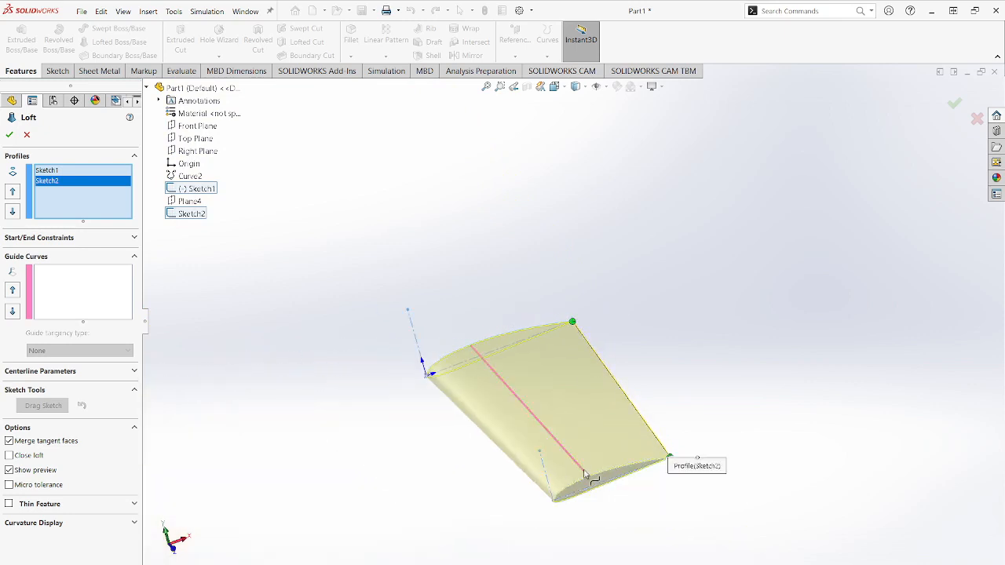
{"action": "scroll", "coordinate": [558, 496], "scroll_direction": "down", "scroll_amount": 3}
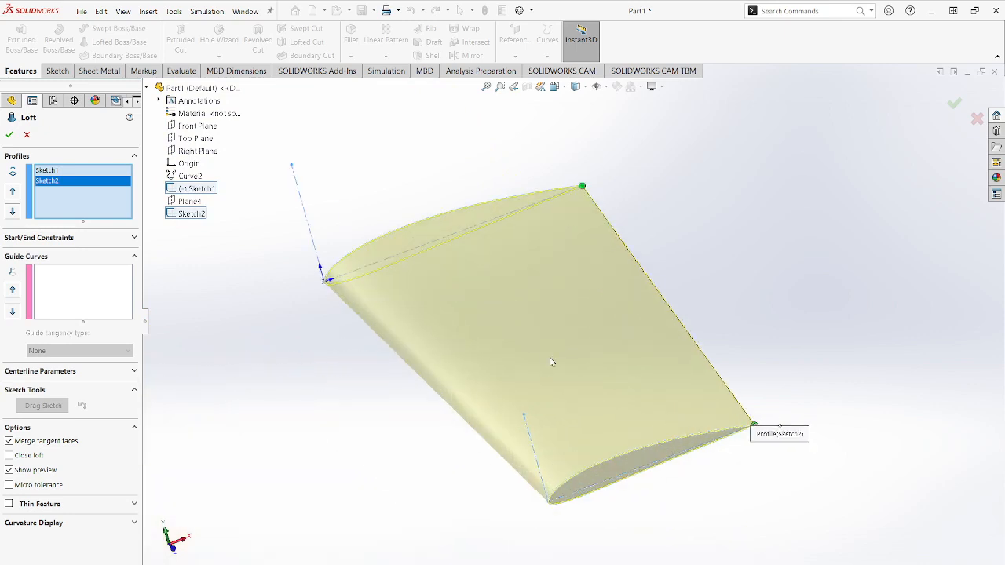
{"action": "left_click", "coordinate": [9, 134]}
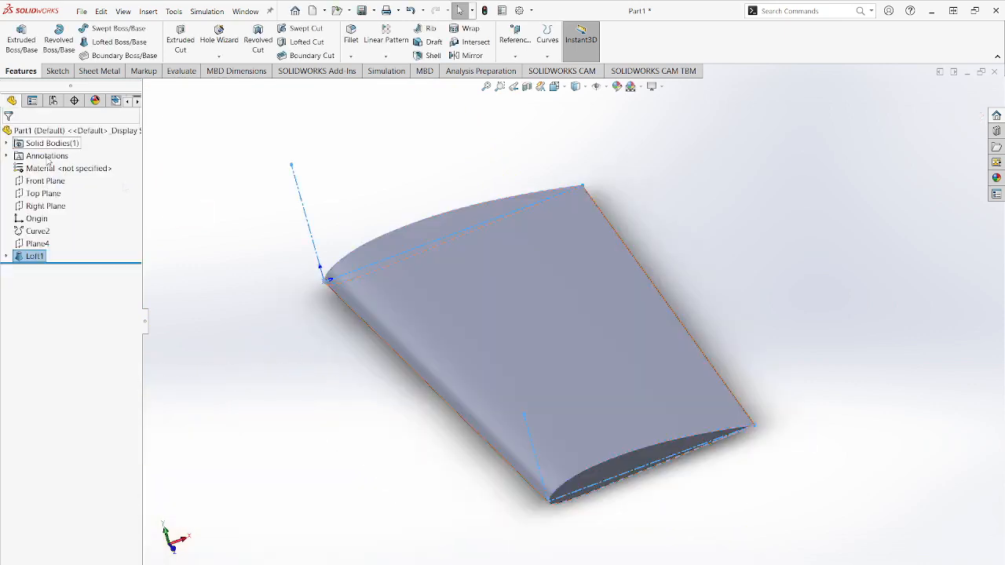
{"action": "left_click", "coordinate": [723, 510]}
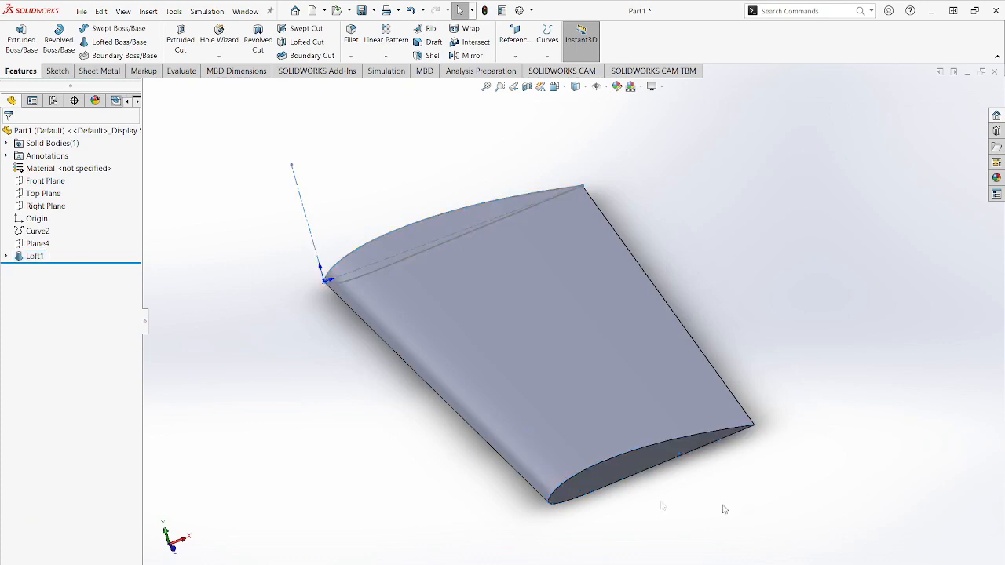
- Hide the root airfoil sketch, Sketch1, inside the loft feature
{"action": "left_click", "coordinate": [6, 256]}
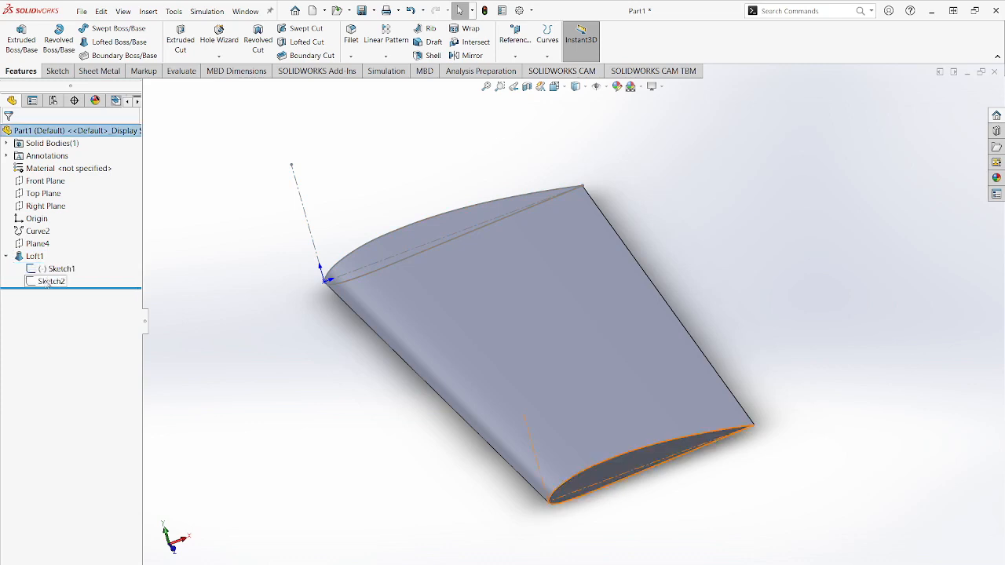
{"action": "left_click", "coordinate": [61, 269]}
{"action": "left_click", "coordinate": [231, 326]}
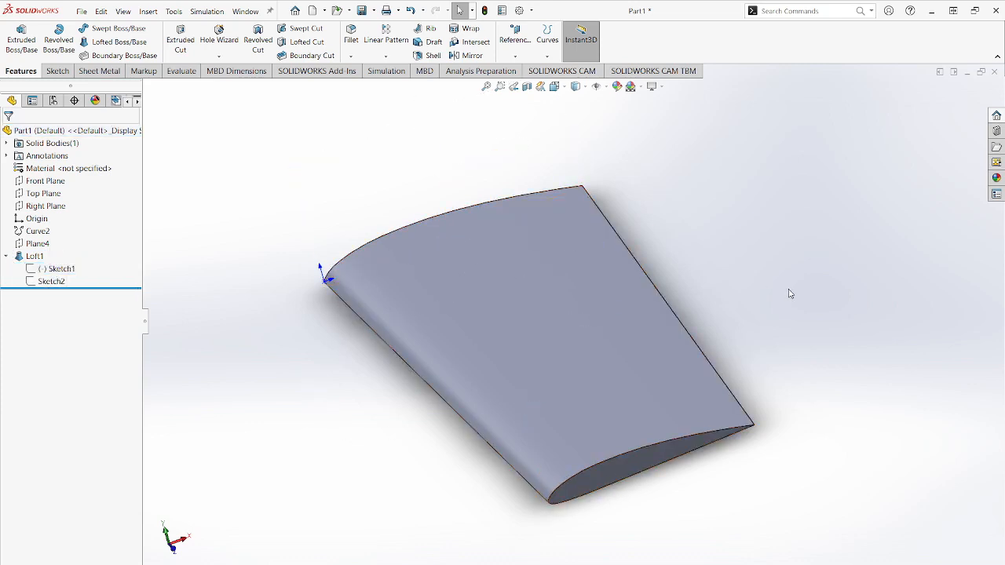
- Start a sketch on the Top Plane and draw a line about 4.71 in long along the wing tip edge from its trailing corner
{"action": "middle_click_drag", "start_coordinate": [771, 289], "coordinate": [763, 321]}
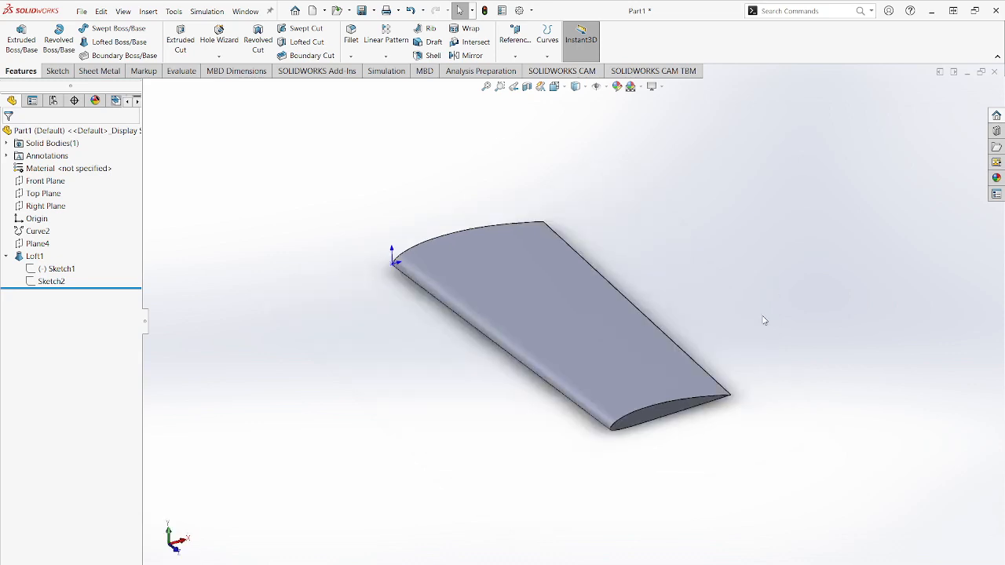
{"action": "middle_click_drag", "start_coordinate": [764, 320], "coordinate": [574, 123]}
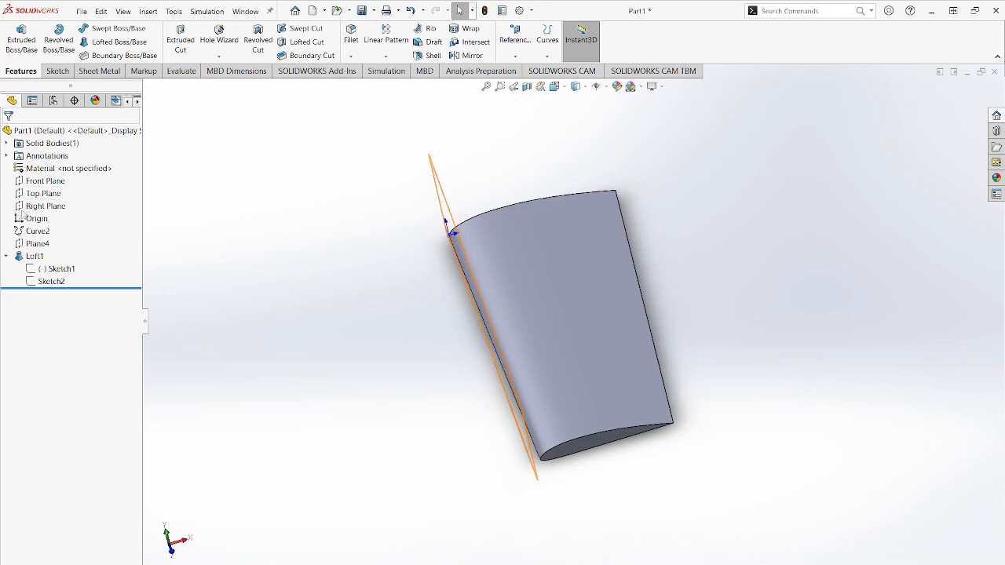
{"action": "left_click", "coordinate": [41, 193]}
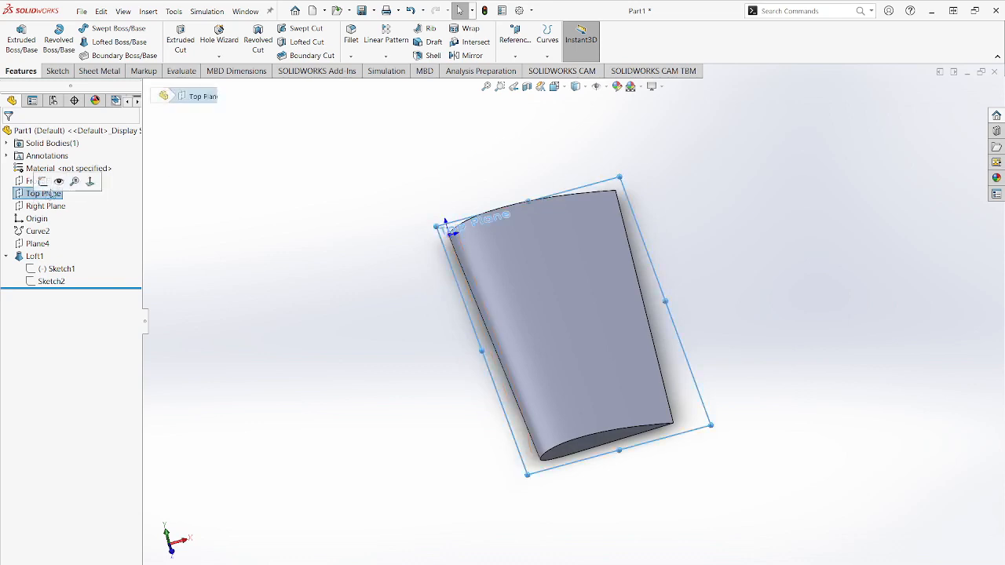
{"action": "left_click", "coordinate": [43, 182]}
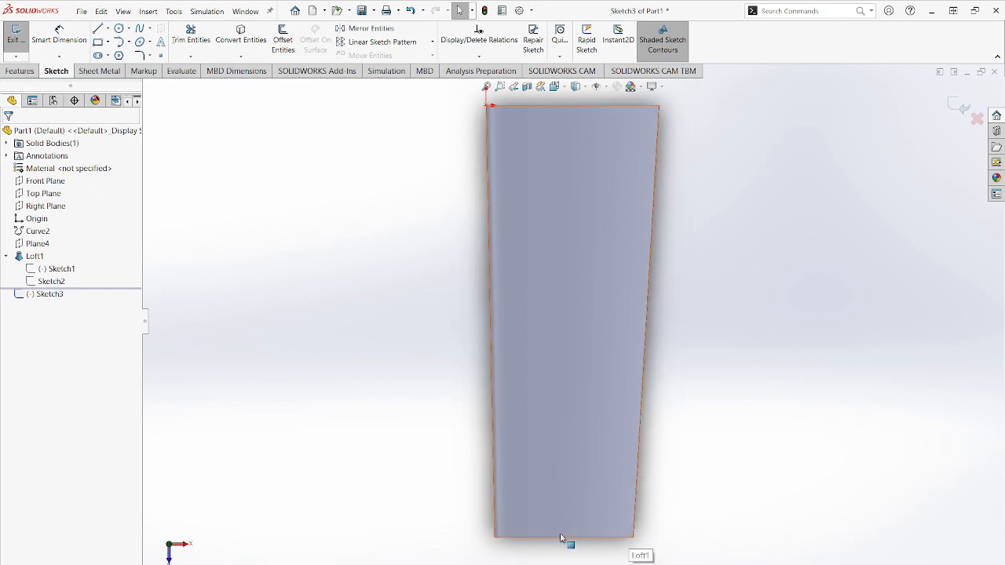
{"action": "left_click", "coordinate": [99, 30]}
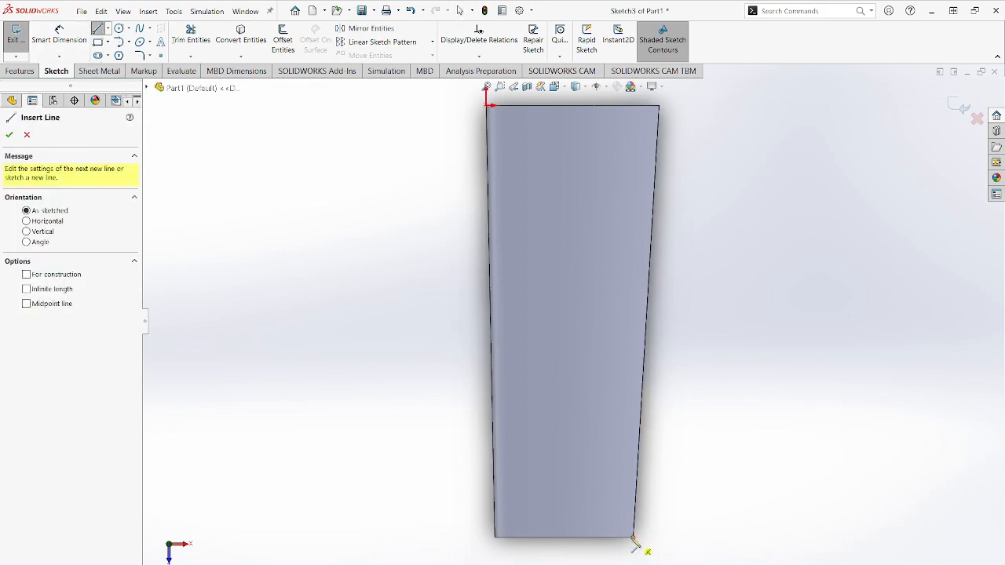
{"action": "scroll", "coordinate": [636, 545], "scroll_direction": "down", "scroll_amount": 5}
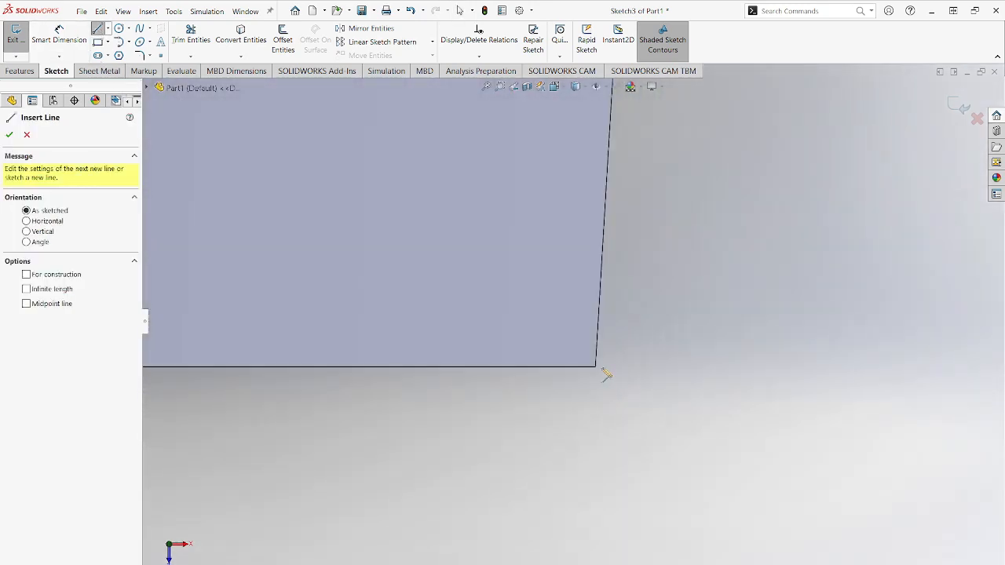
{"action": "left_click", "coordinate": [596, 368]}
{"action": "scroll", "coordinate": [503, 345], "scroll_direction": "up", "scroll_amount": 3}
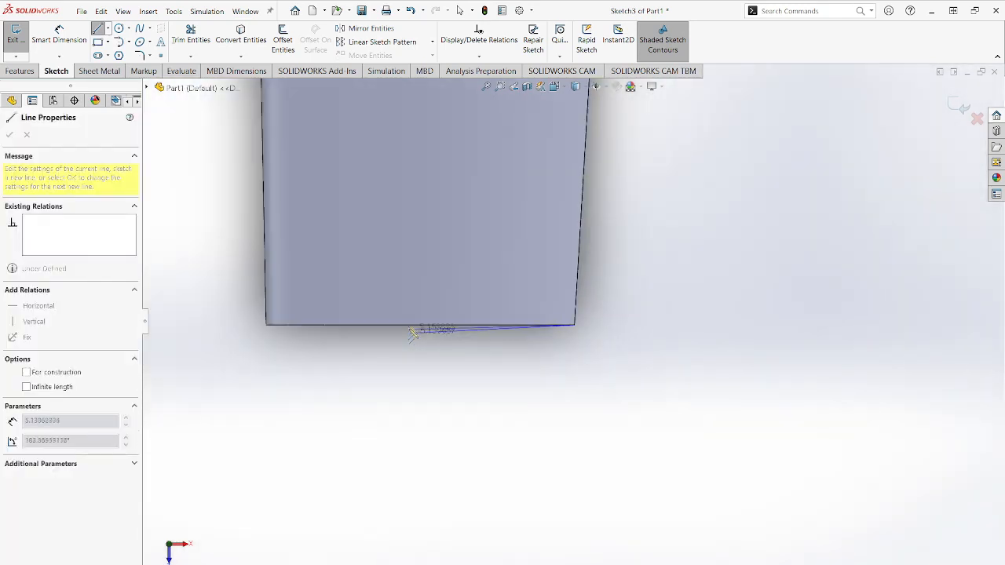
{"action": "scroll", "coordinate": [474, 314], "scroll_direction": "down", "scroll_amount": 4}
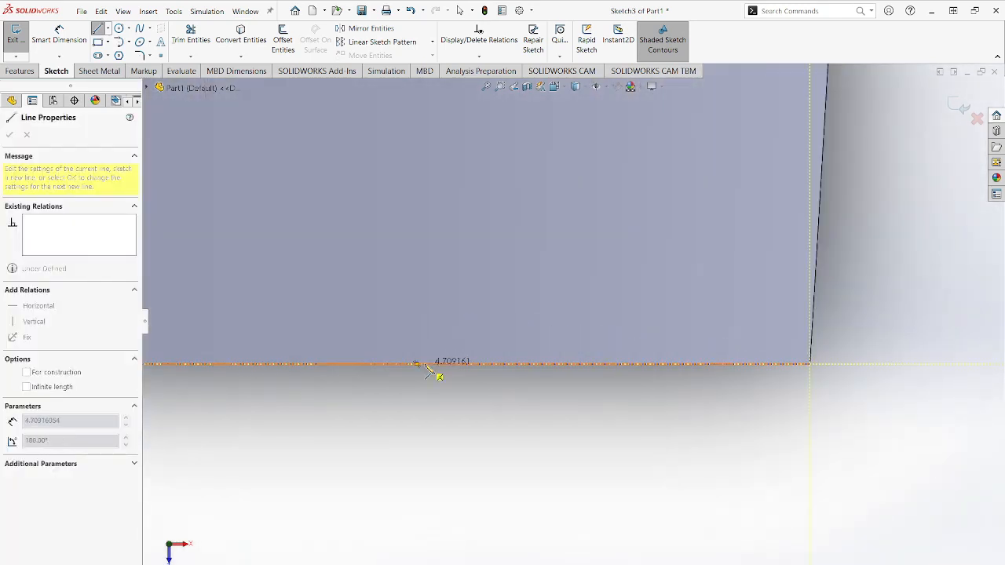
{"action": "left_click", "coordinate": [424, 363]}
- Close the flap profile with a slanted line towards the root, a horizontal line about 4.84 in long, and a line down the trailing edge
{"action": "scroll", "coordinate": [471, 282], "scroll_direction": "up", "scroll_amount": 8}
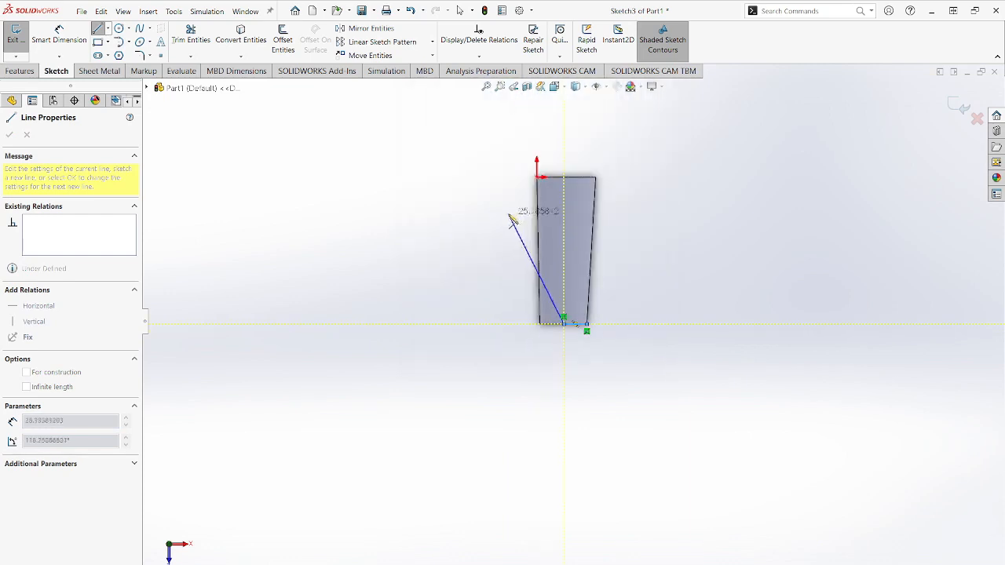
{"action": "scroll", "coordinate": [563, 211], "scroll_direction": "down", "scroll_amount": 6}
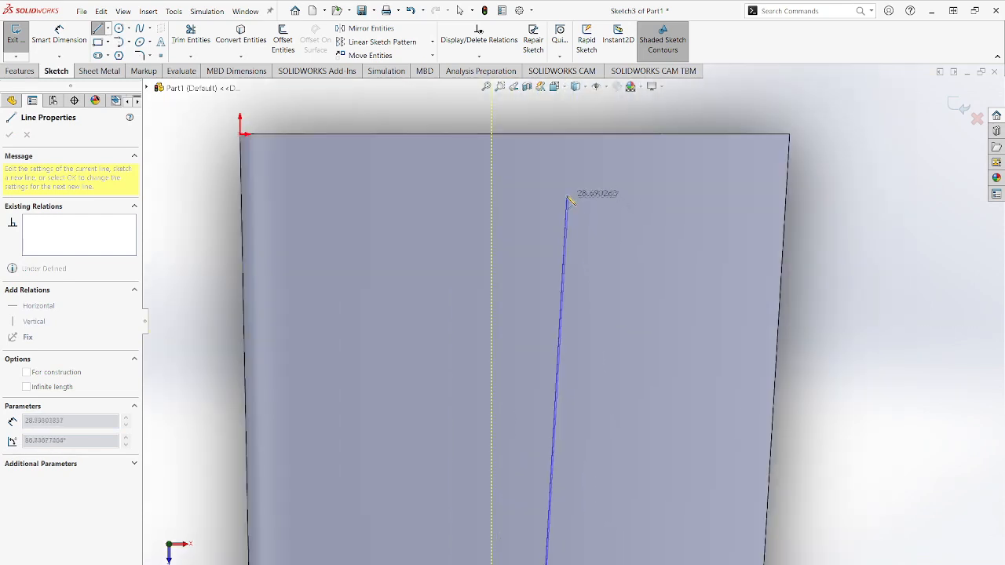
{"action": "left_click", "coordinate": [564, 183]}
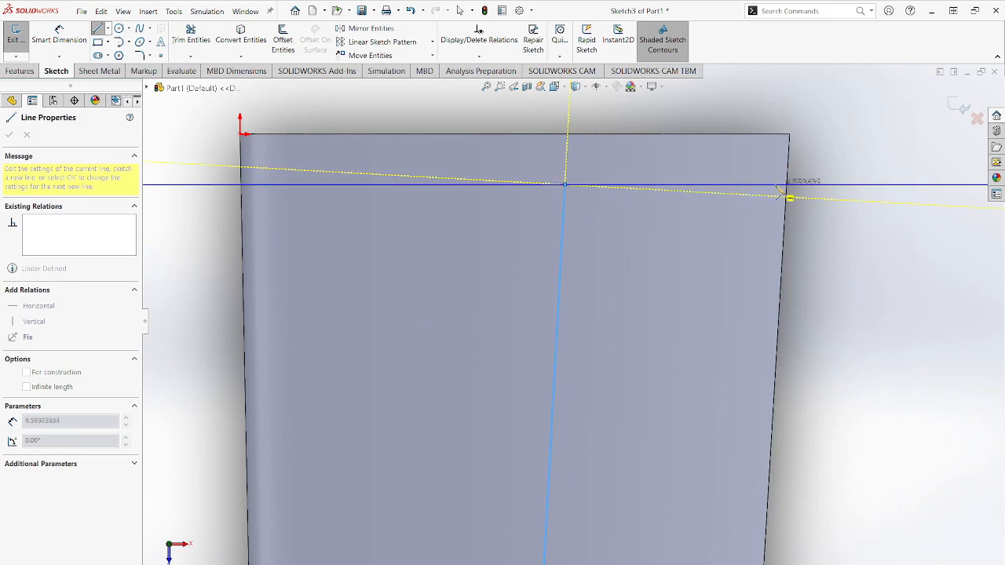
{"action": "scroll", "coordinate": [790, 188], "scroll_direction": "down", "scroll_amount": 5}
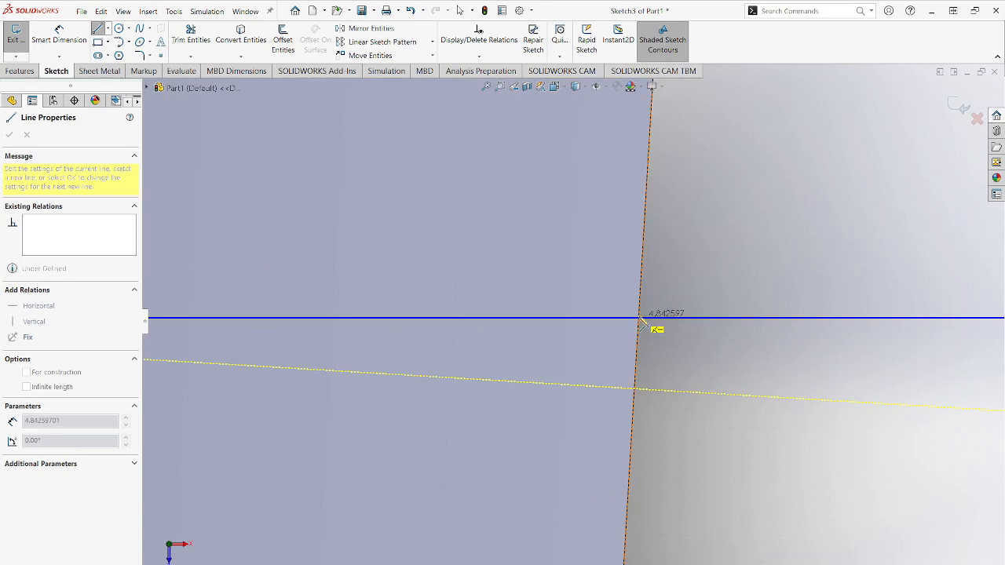
{"action": "left_click", "coordinate": [639, 319]}
{"action": "scroll", "coordinate": [640, 346], "scroll_direction": "up", "scroll_amount": 8}
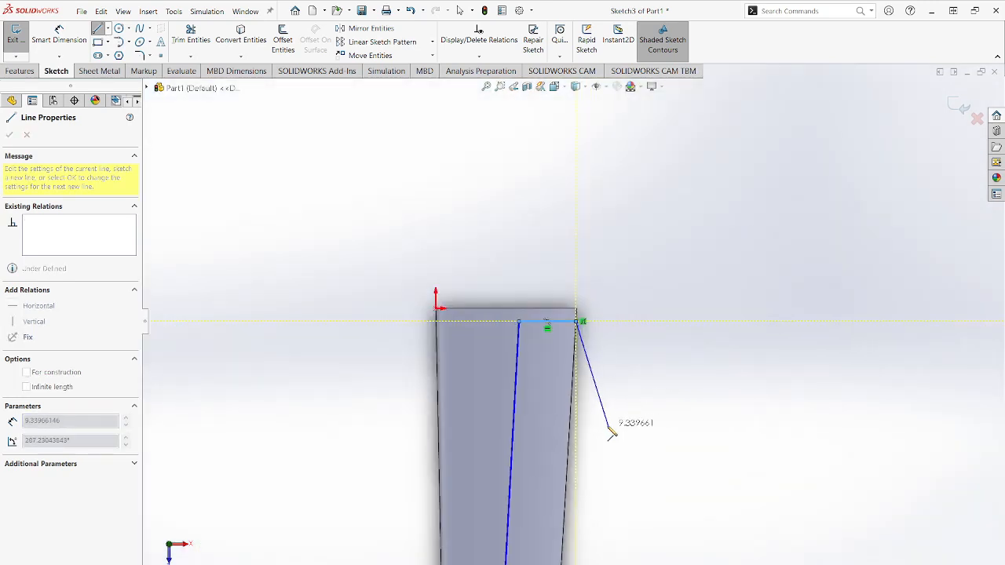
{"action": "scroll", "coordinate": [576, 441], "scroll_direction": "down", "scroll_amount": 6}
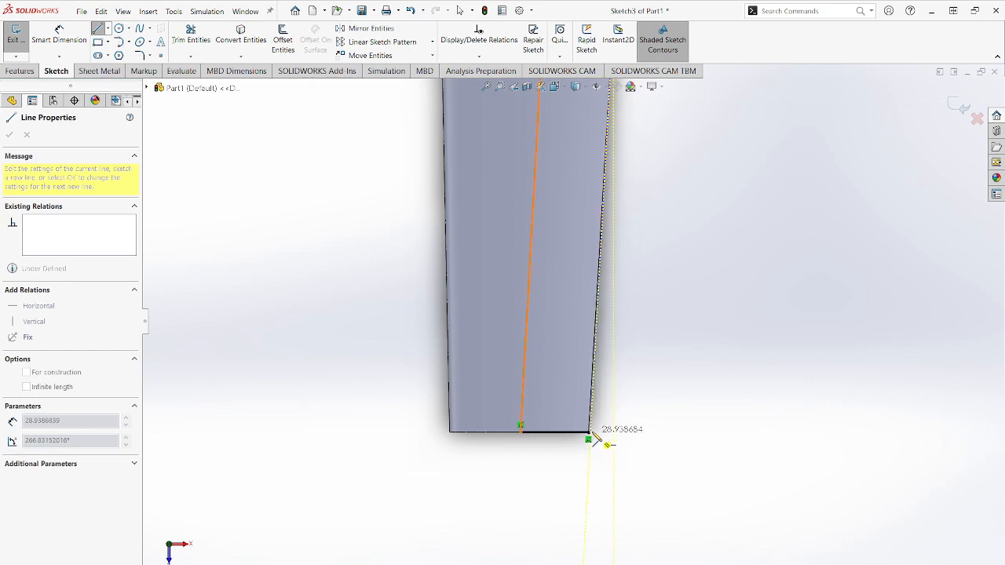
{"action": "left_click", "coordinate": [589, 433]}
{"action": "key", "text": "Escape"}
{"action": "scroll", "coordinate": [590, 435], "scroll_direction": "up", "scroll_amount": 3}
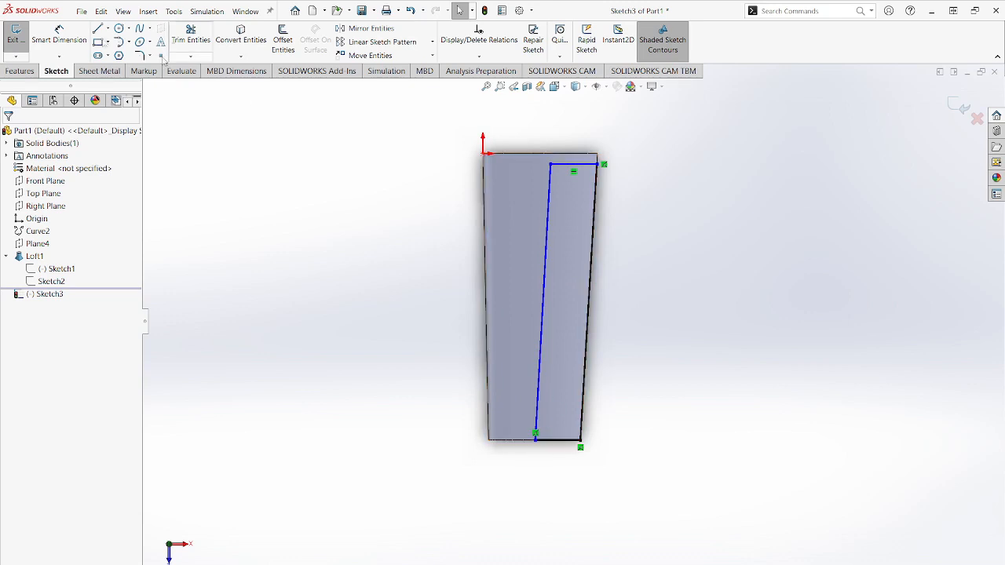
- Dimension the profile's line along the wing tip edge as 3.24 in
{"action": "left_click", "coordinate": [49, 35]}
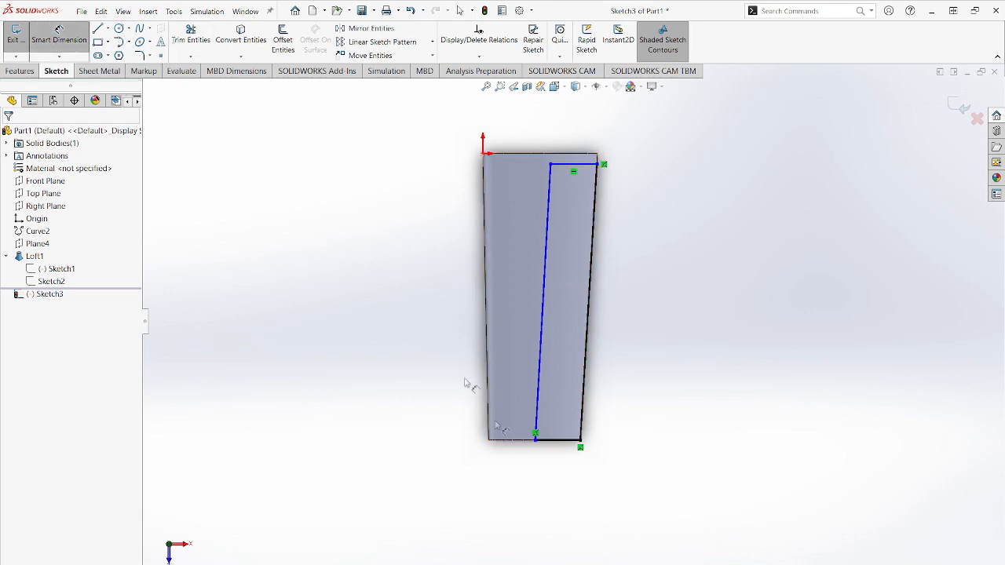
{"action": "left_click", "coordinate": [560, 446]}
{"action": "left_click", "coordinate": [556, 484]}
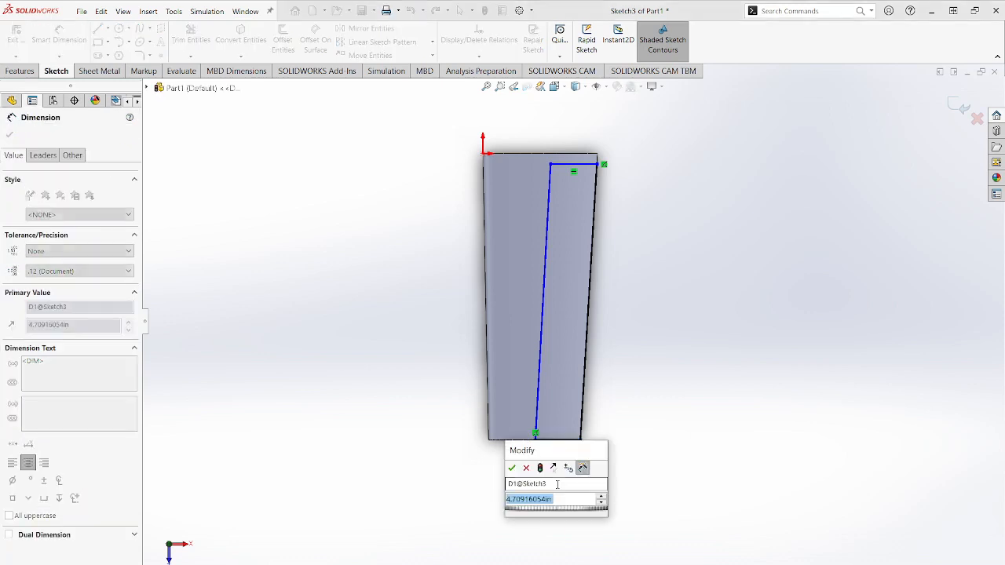
{"action": "type", "text": "3.24"}
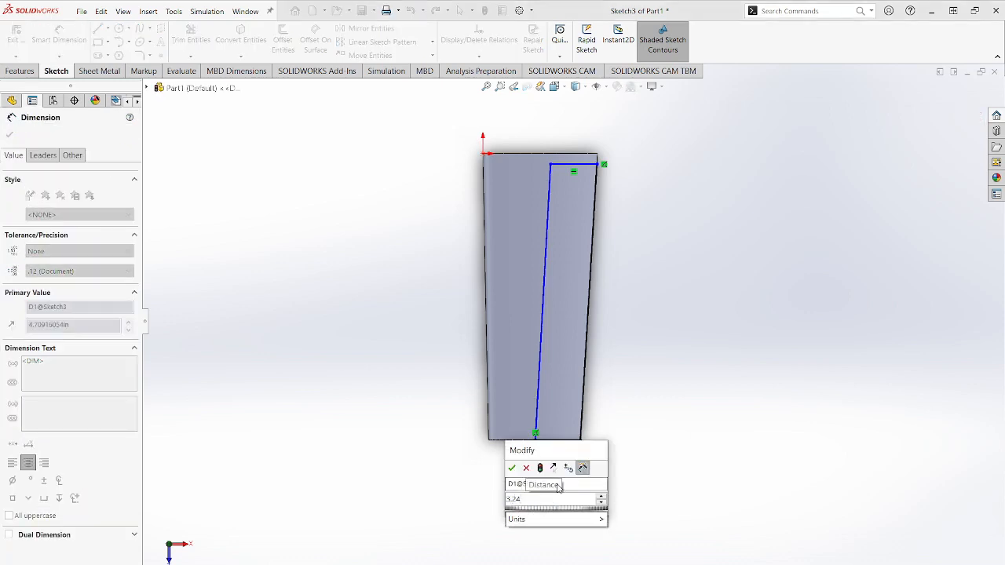
{"action": "key", "text": "Return"}
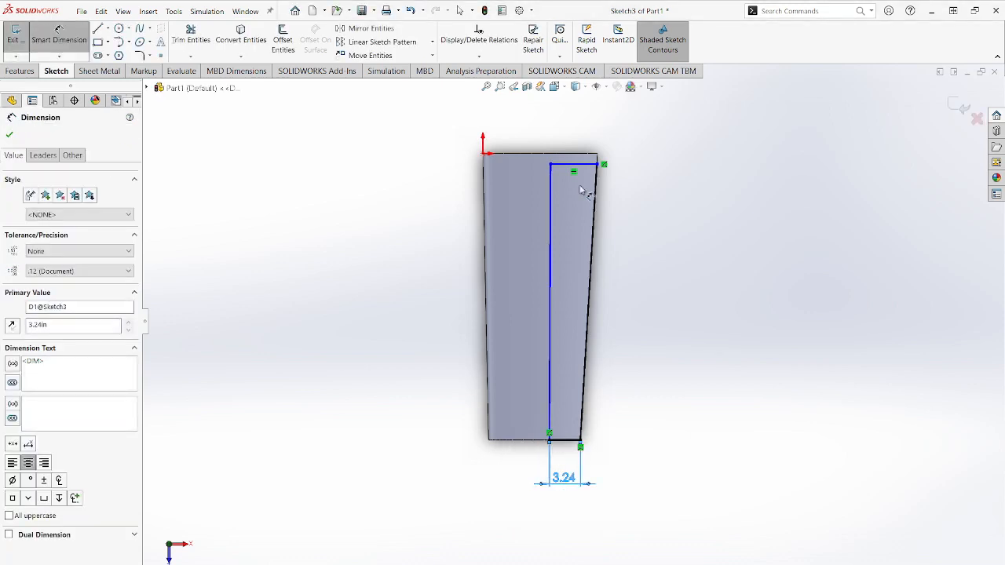
- Dimension the profile's horizontal line near the wing root as 3.24 in
{"action": "left_click", "coordinate": [583, 165]}
{"action": "left_click", "coordinate": [580, 128]}
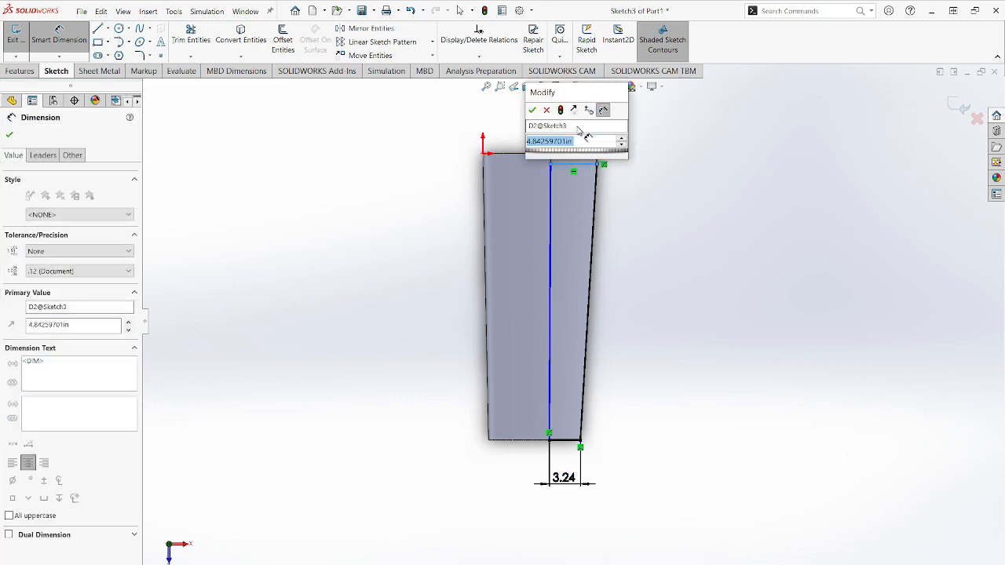
{"action": "type", "text": "3.24"}
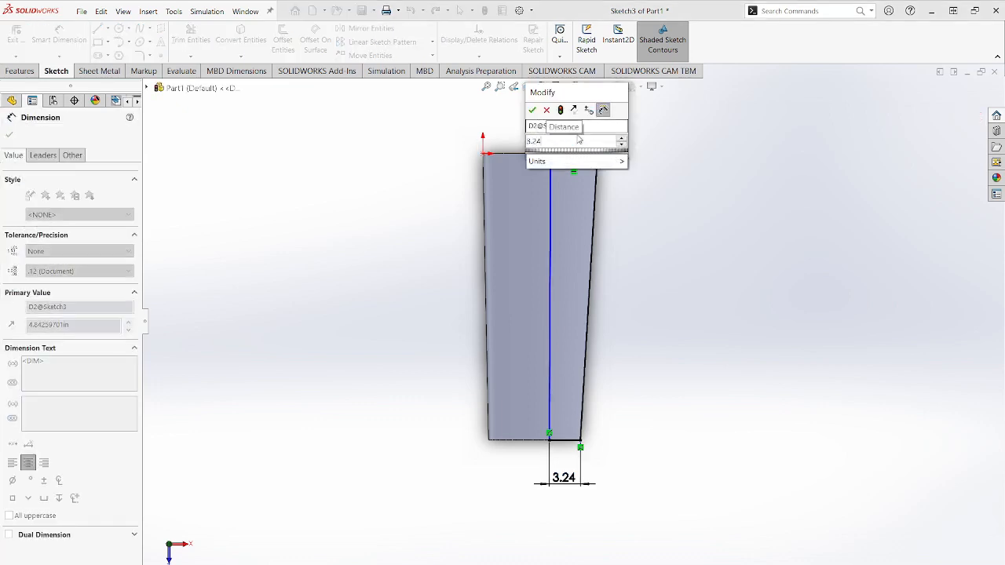
{"action": "key", "text": "Return"}
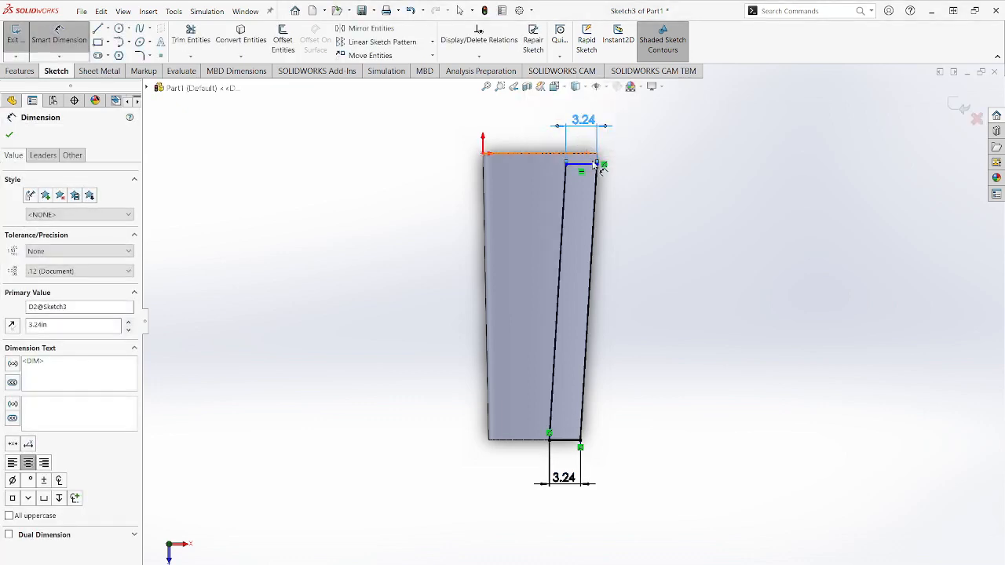
- Dimension the distance between the profile's root-side line and the wing's root edge as 1 in and exit the sketch
{"action": "scroll", "coordinate": [598, 138], "scroll_direction": "down", "scroll_amount": 5}
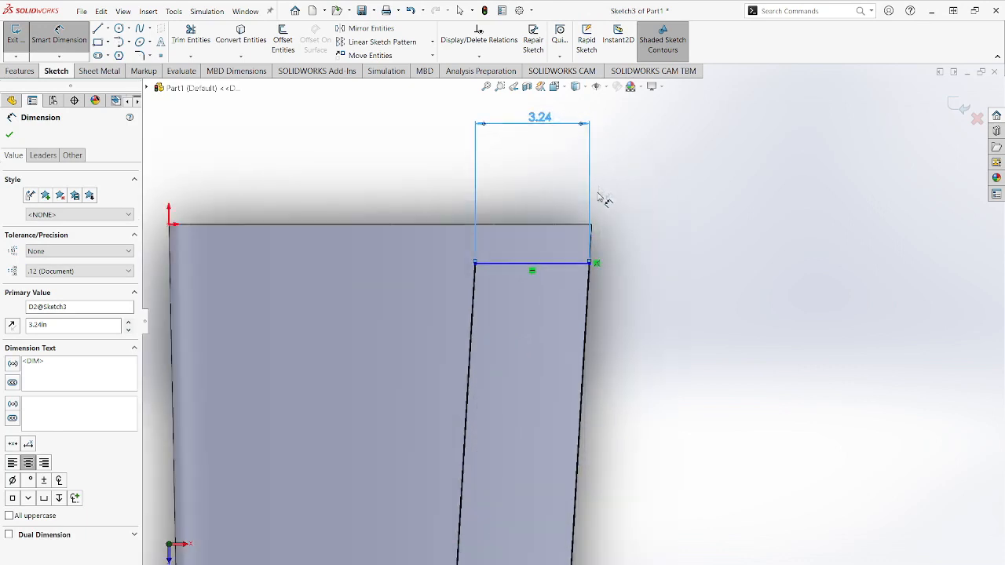
{"action": "left_click", "coordinate": [568, 263]}
{"action": "left_click", "coordinate": [569, 225]}
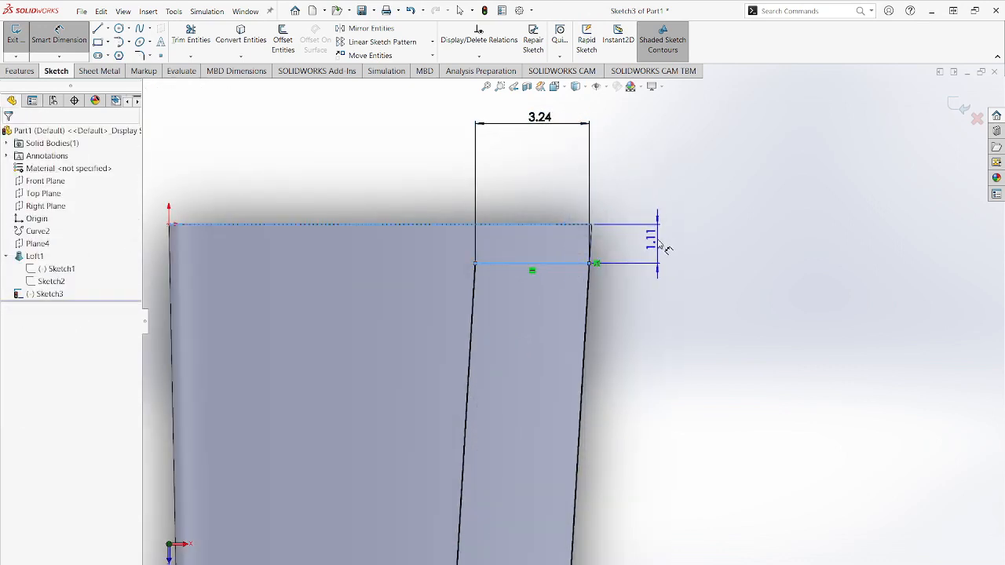
{"action": "left_click", "coordinate": [660, 245]}
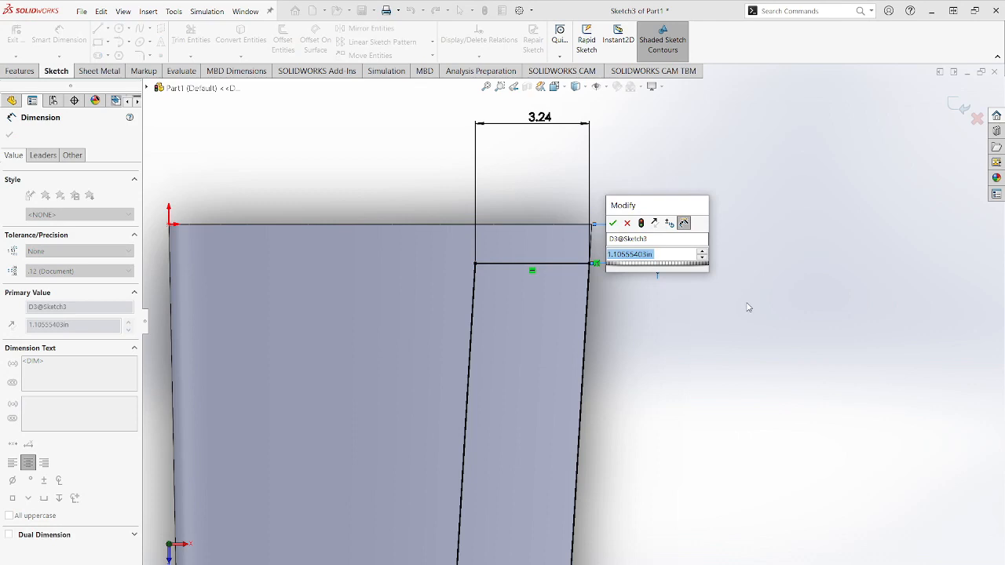
{"action": "type", "text": "1"}
{"action": "key", "text": "Return"}
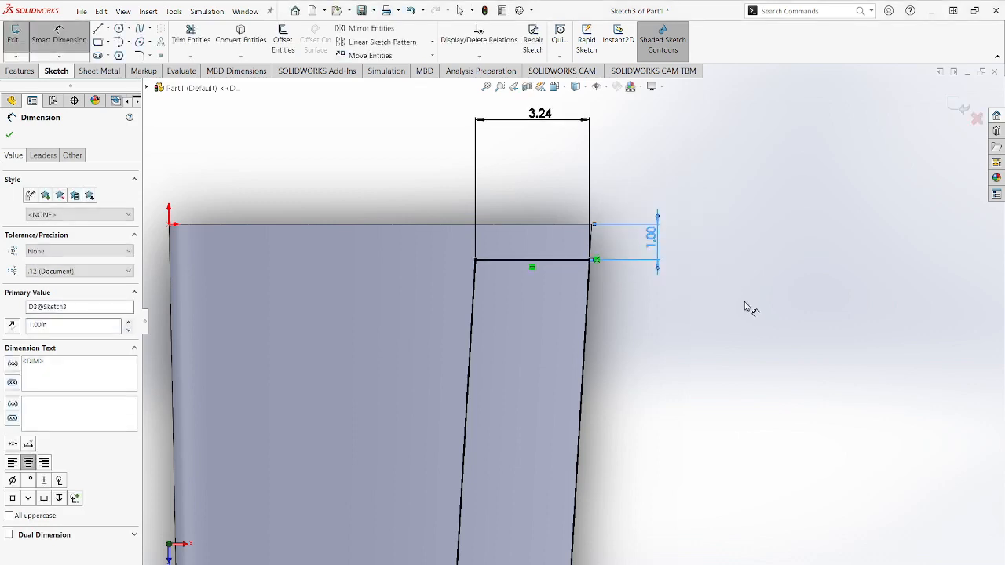
{"action": "scroll", "coordinate": [581, 405], "scroll_direction": "up", "scroll_amount": 6}
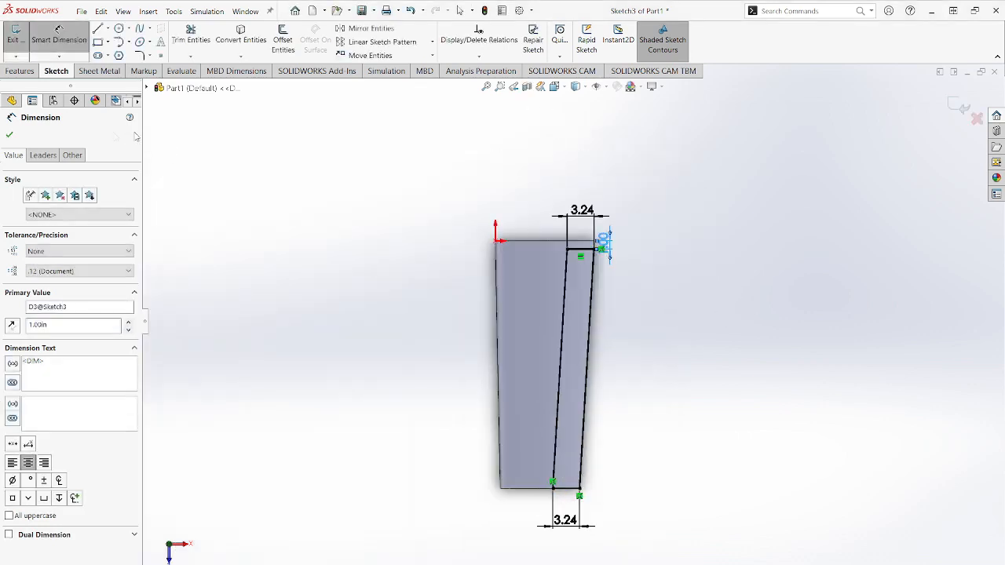
{"action": "left_click", "coordinate": [16, 36]}
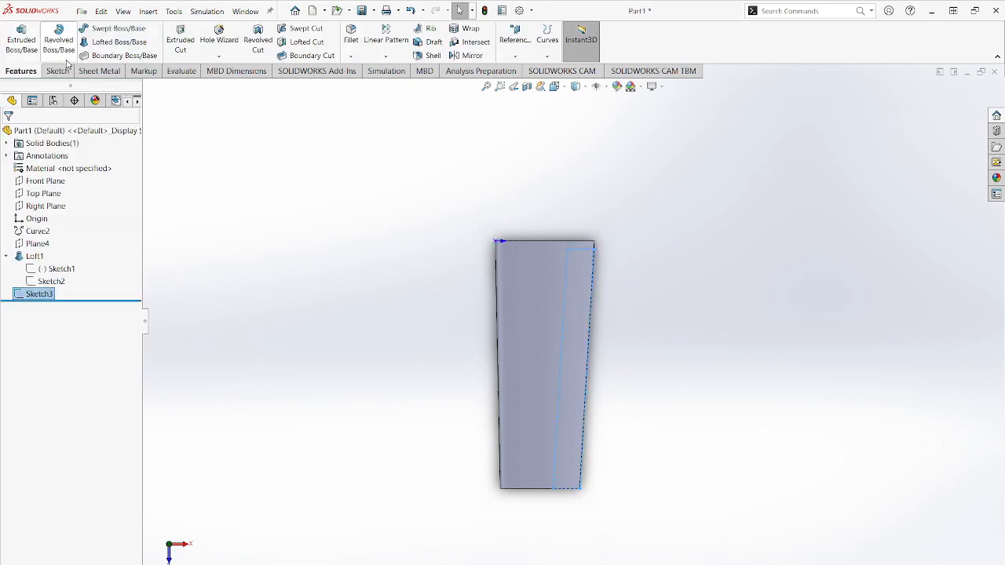
- Extrude-cut the trailing-edge profile out of the wing with the Through All - Both end condition
{"action": "left_click", "coordinate": [179, 39]}
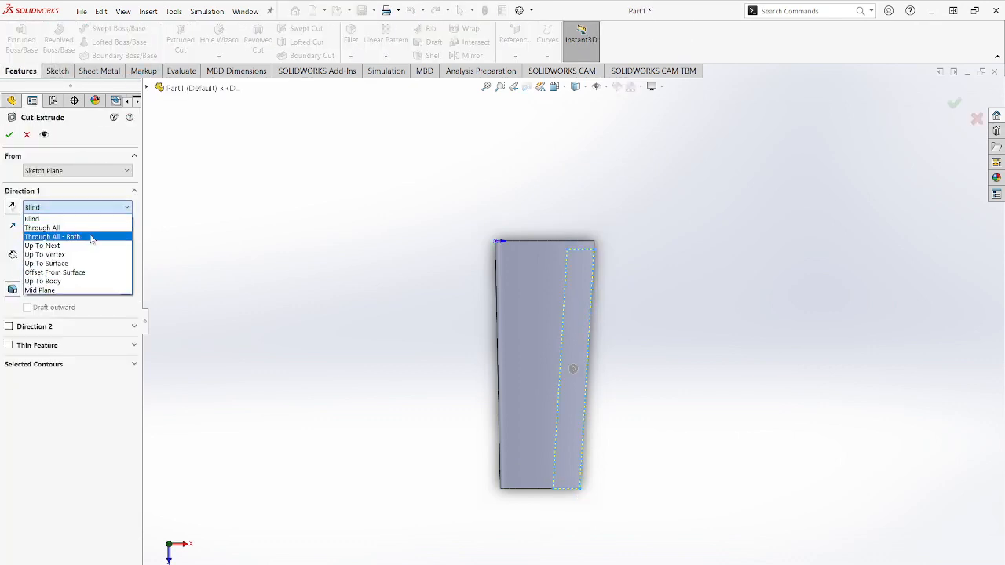
{"action": "left_click", "coordinate": [89, 235]}
{"action": "left_click", "coordinate": [9, 135]}
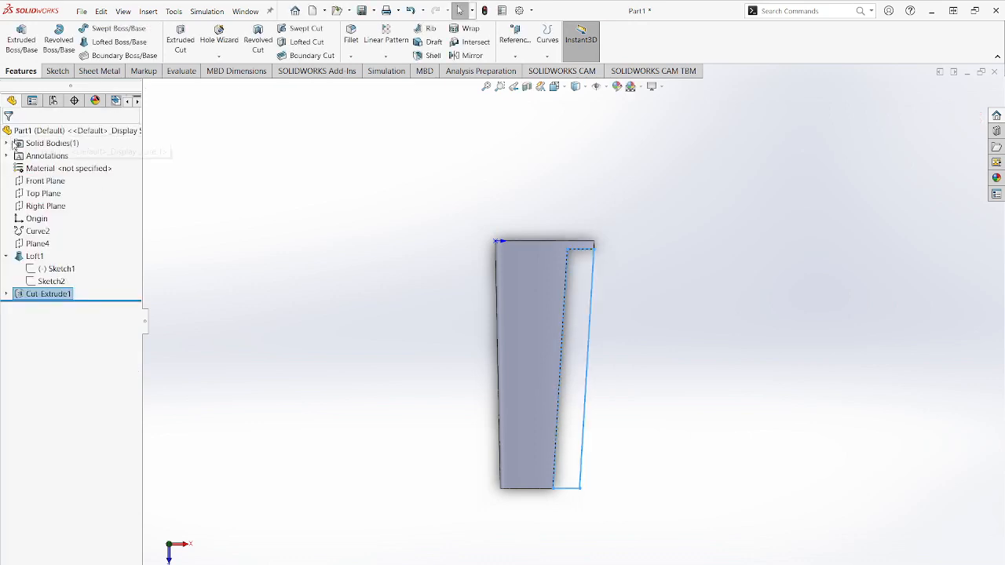
- Start a sketch on the wing tip face and draw a circle about 0.59 in in diameter in its front half
{"action": "middle_click_drag", "start_coordinate": [603, 420], "coordinate": [579, 267]}
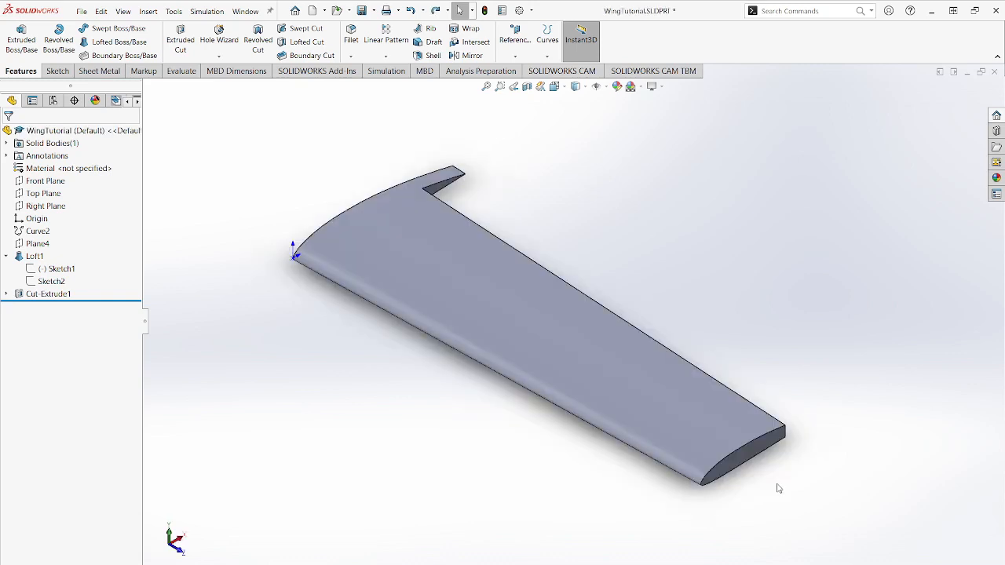
{"action": "left_click", "coordinate": [736, 454]}
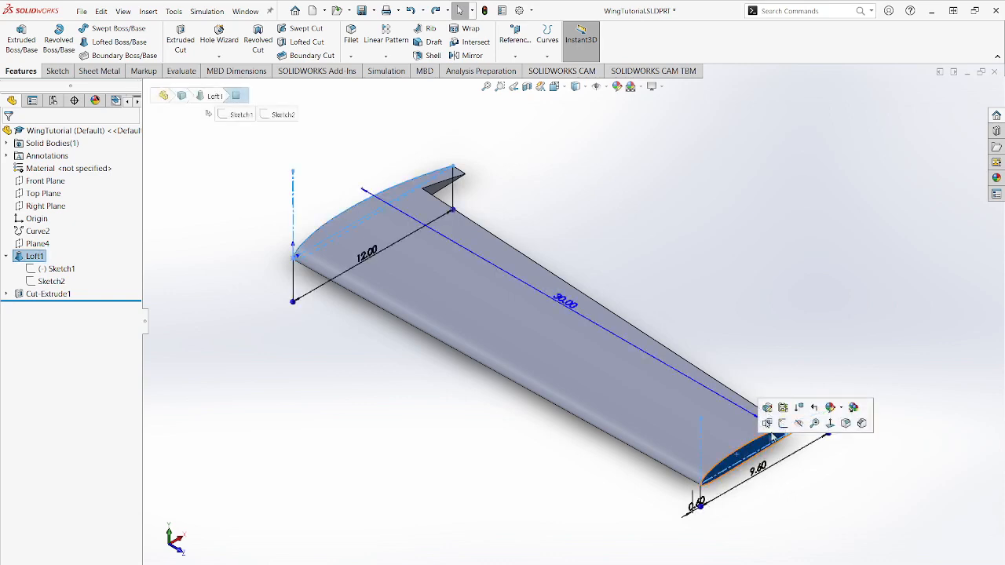
{"action": "left_click", "coordinate": [781, 429]}
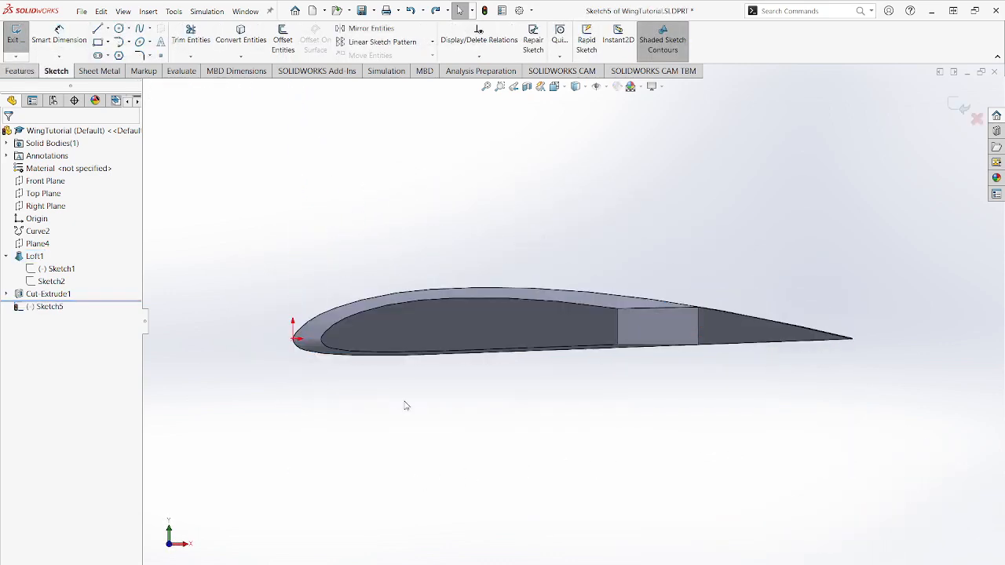
{"action": "left_click", "coordinate": [118, 29]}
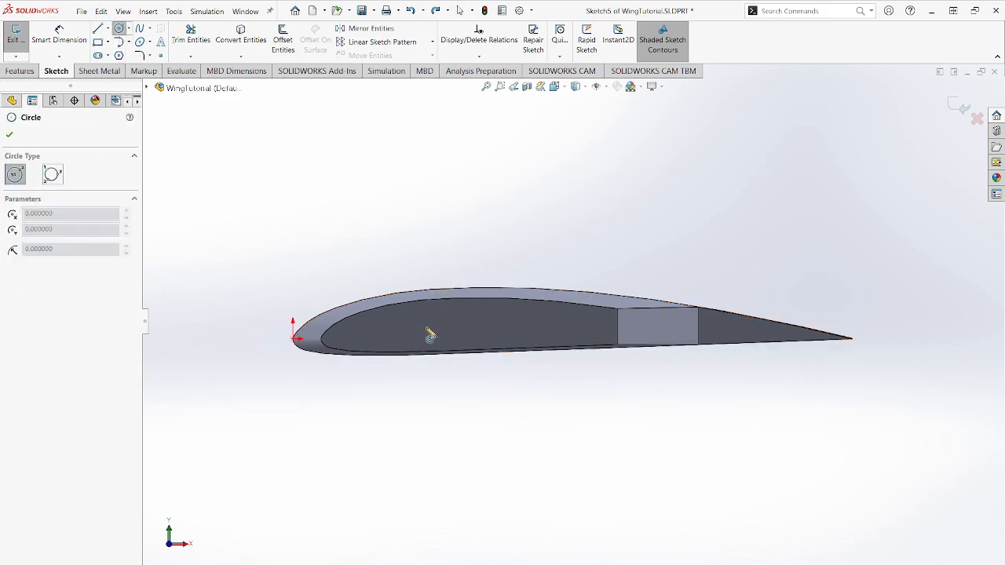
{"action": "left_click", "coordinate": [425, 325]}
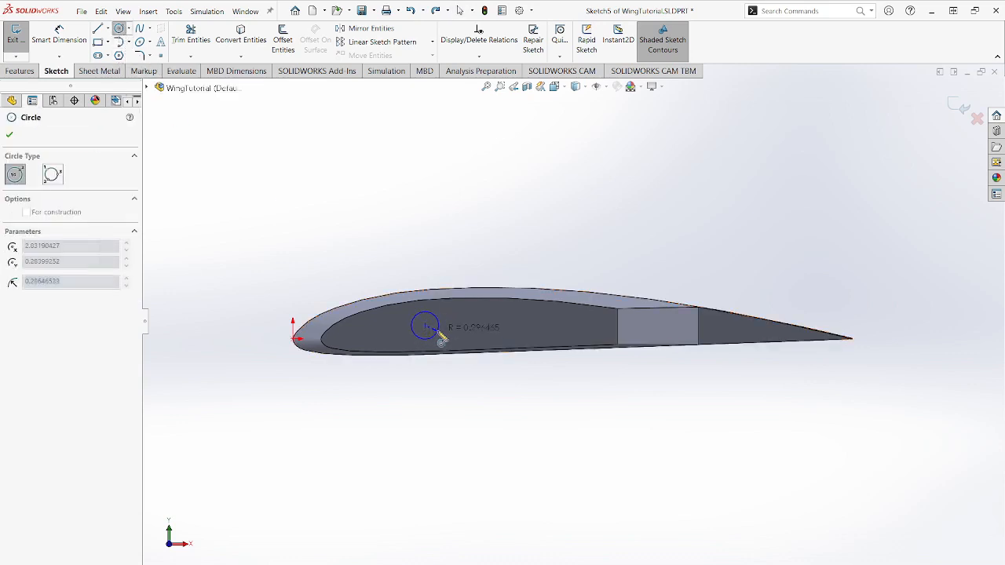
{"action": "left_click", "coordinate": [438, 333]}
{"action": "key", "text": "Escape"}
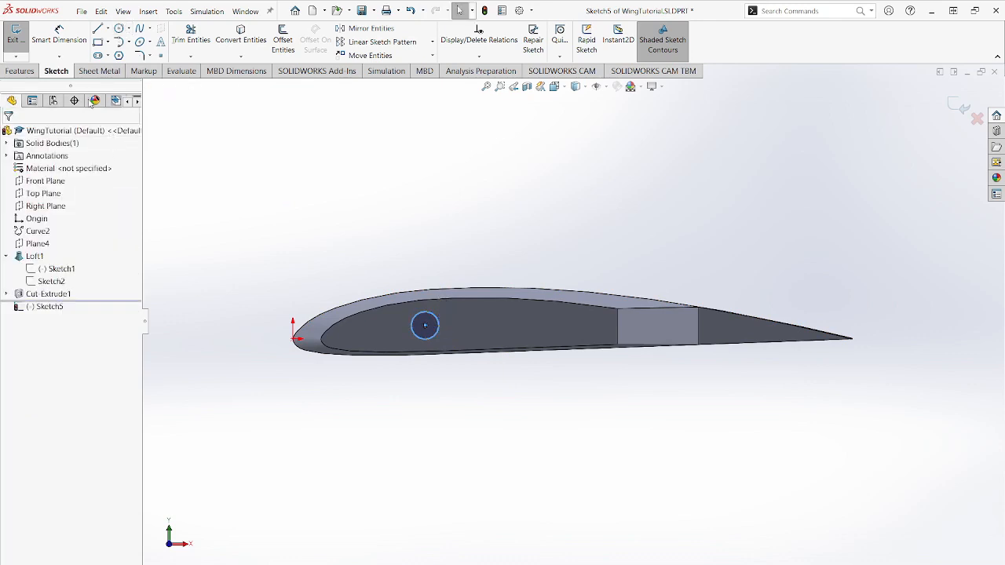
- Dimension the circle's diameter as 0.75 in
{"action": "left_click", "coordinate": [66, 43]}
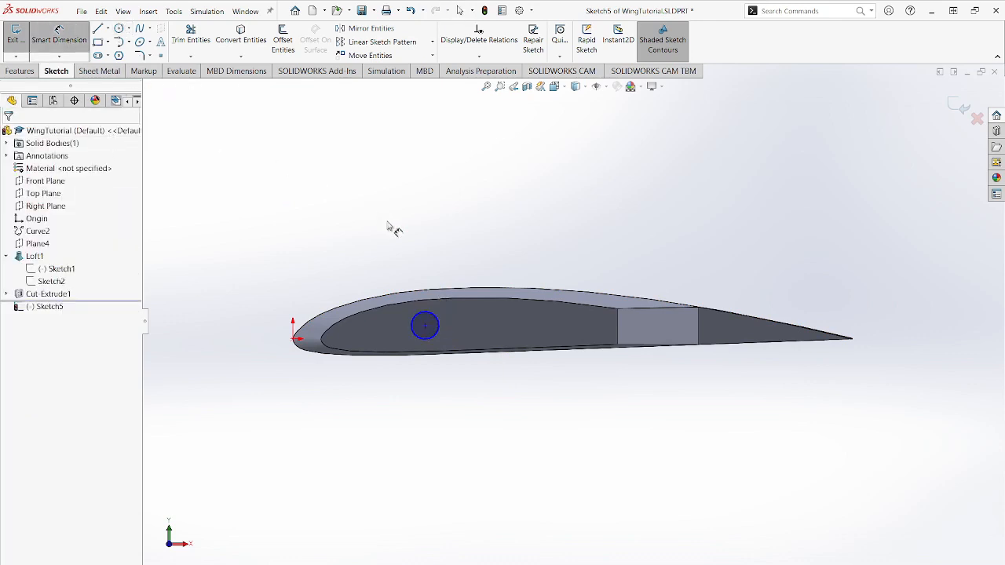
{"action": "left_click", "coordinate": [423, 317]}
{"action": "left_click", "coordinate": [325, 216]}
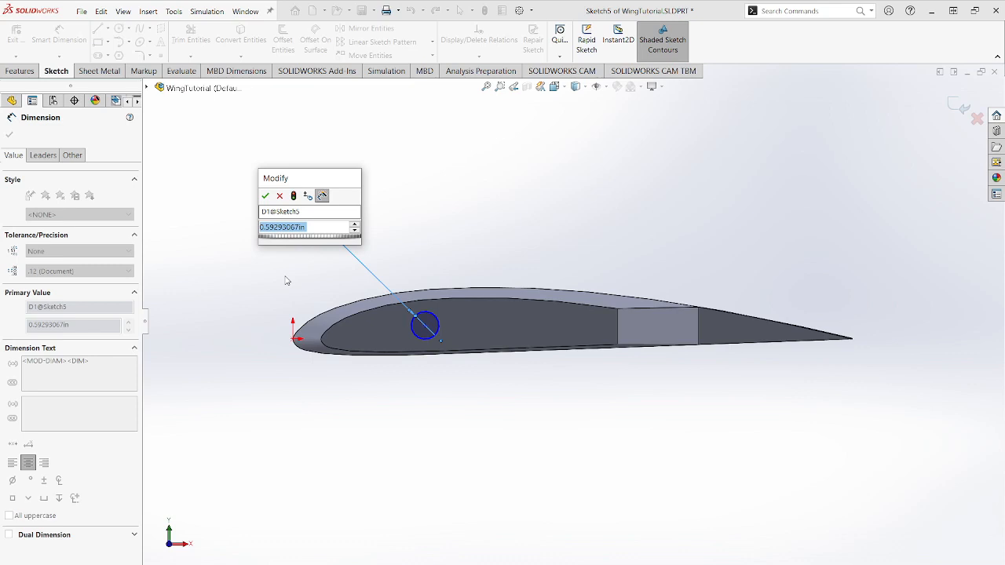
{"action": "type", "text": "0.75"}
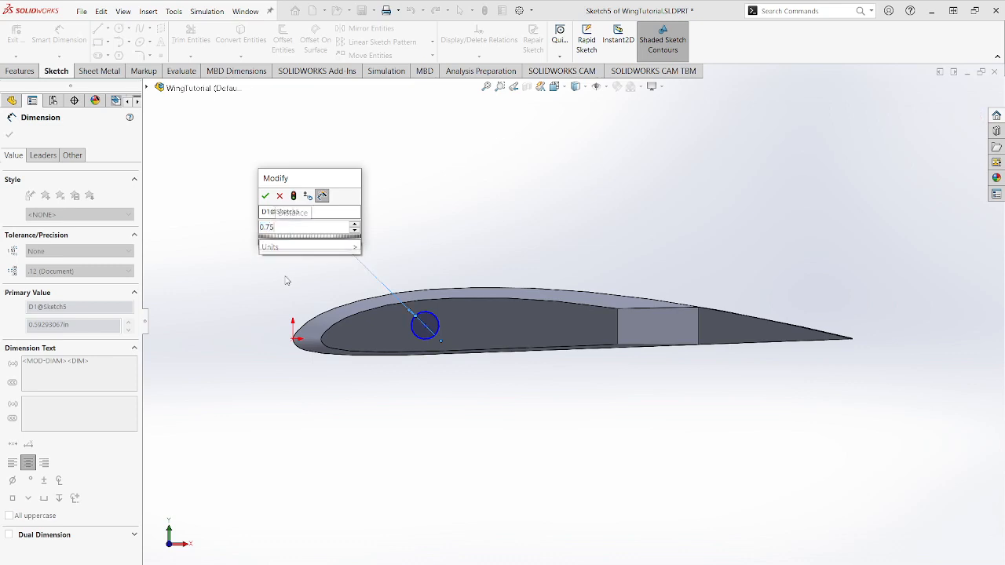
{"action": "key", "text": "Return"}
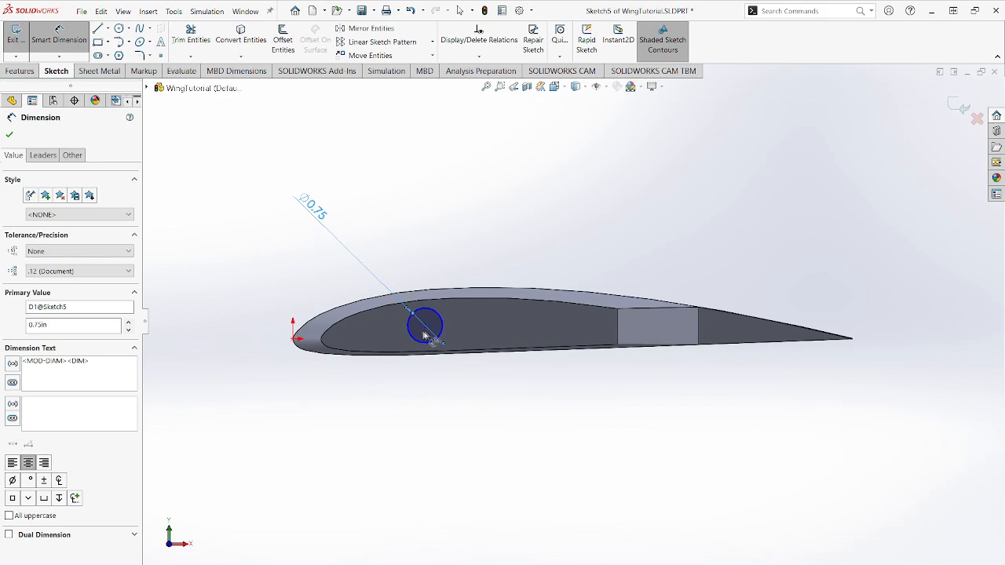
- Dimension the circle's centre 3 in horizontally and 0.25 in vertically from the origin
{"action": "left_click", "coordinate": [83, 47]}
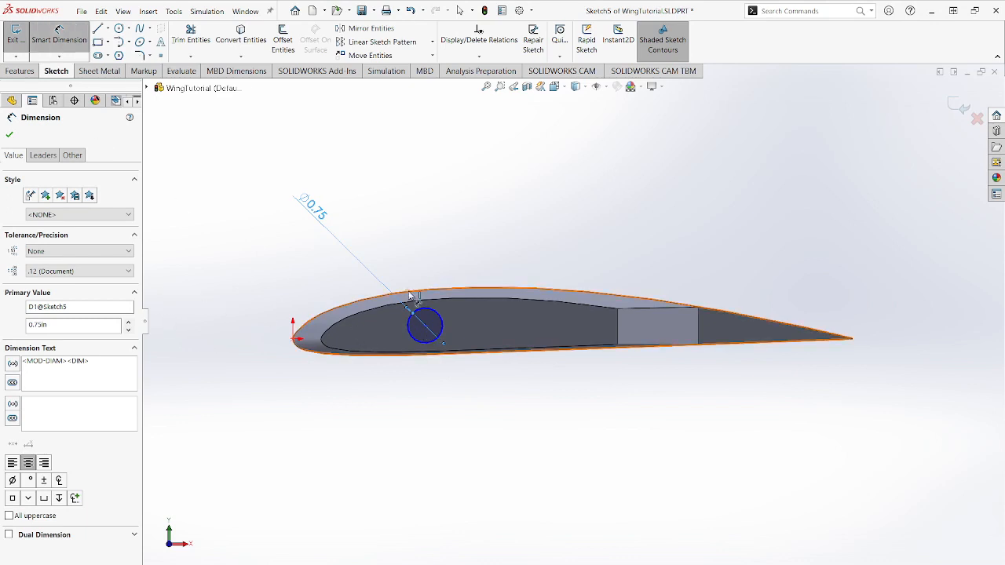
{"action": "left_click", "coordinate": [425, 325]}
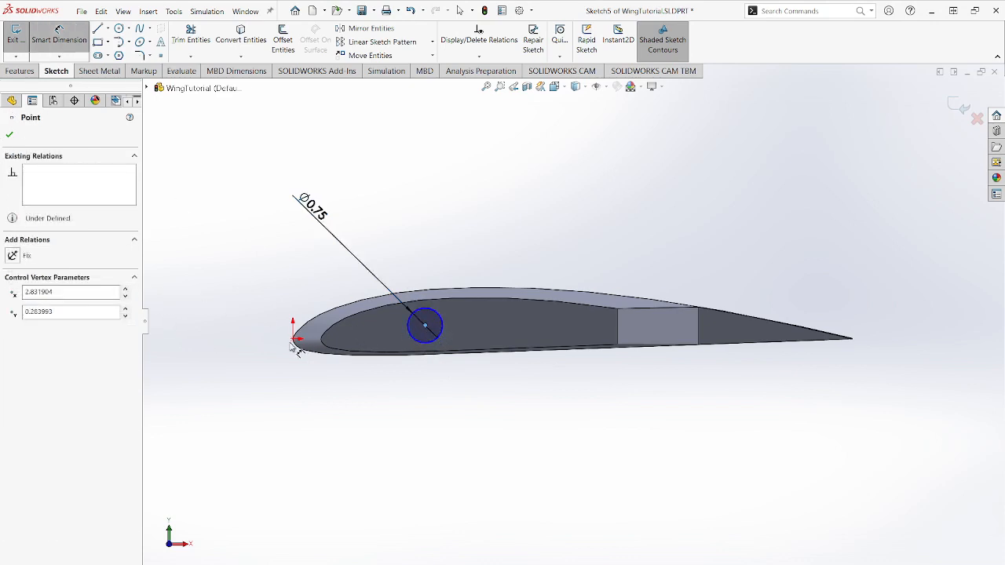
{"action": "left_click", "coordinate": [295, 340]}
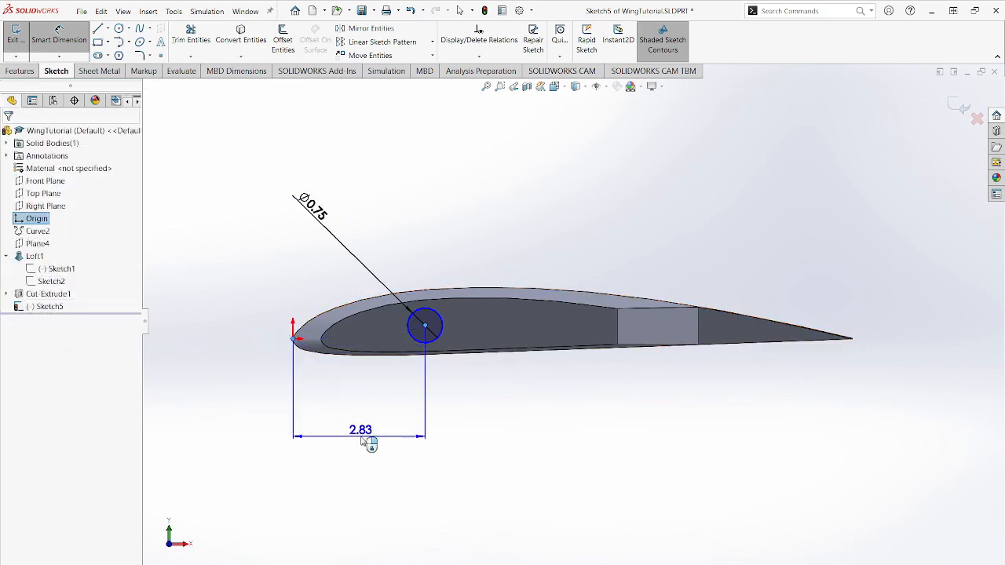
{"action": "left_click", "coordinate": [357, 441]}
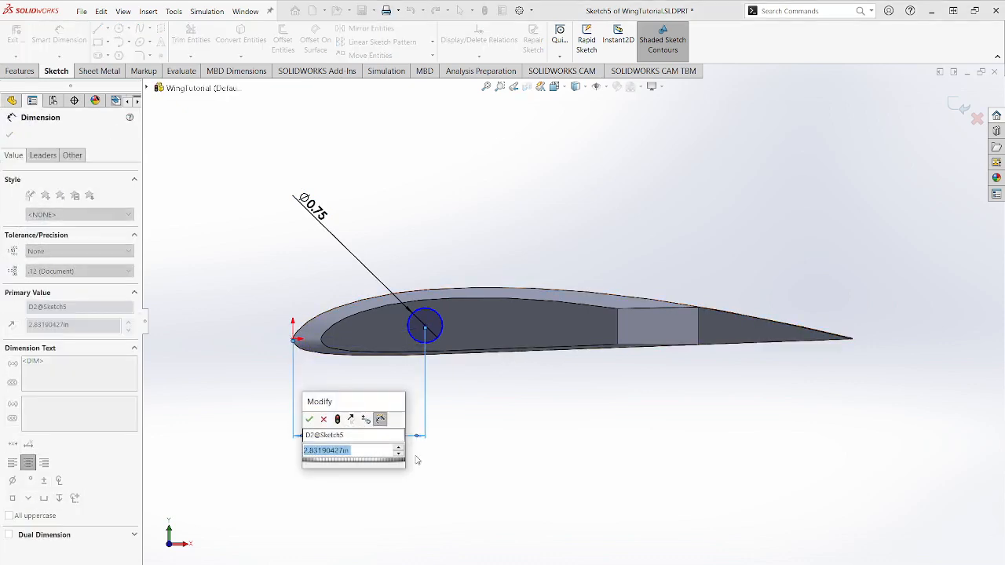
{"action": "type", "text": "3"}
{"action": "key", "text": "Return"}
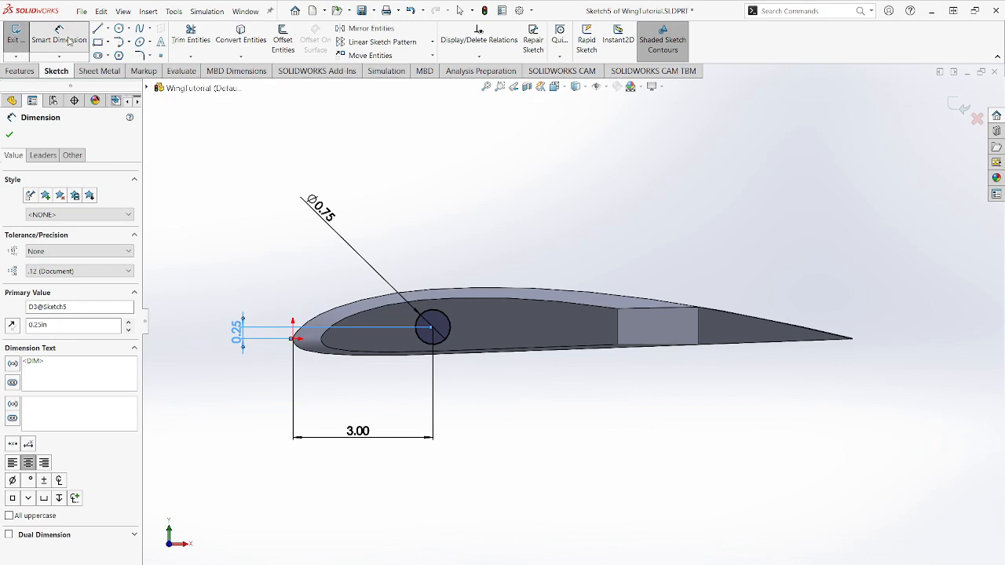
- Exit the sketch and extrude-cut the circle through the wing with the Through All - Both end condition
{"action": "left_click", "coordinate": [16, 35]}
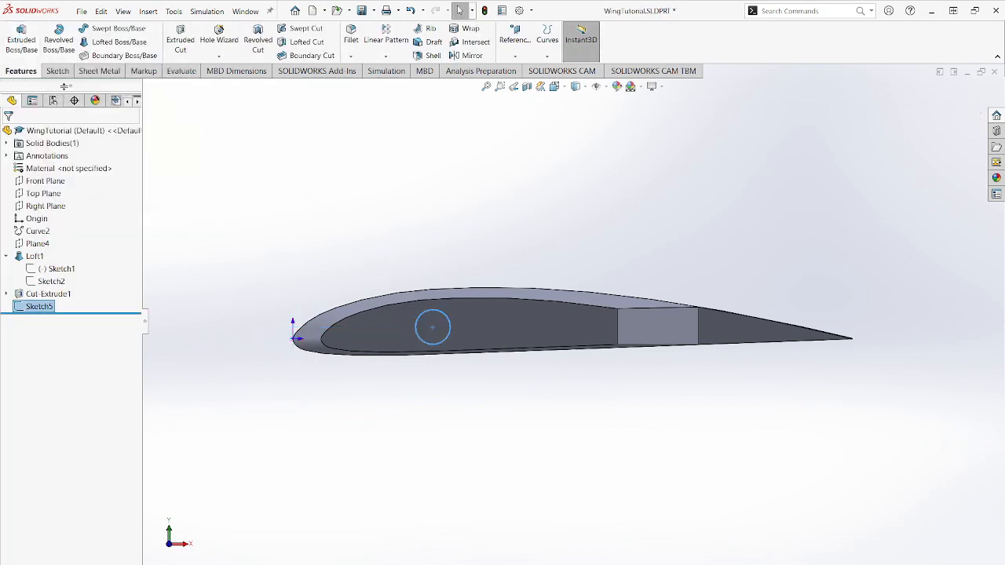
{"action": "left_click", "coordinate": [185, 41]}
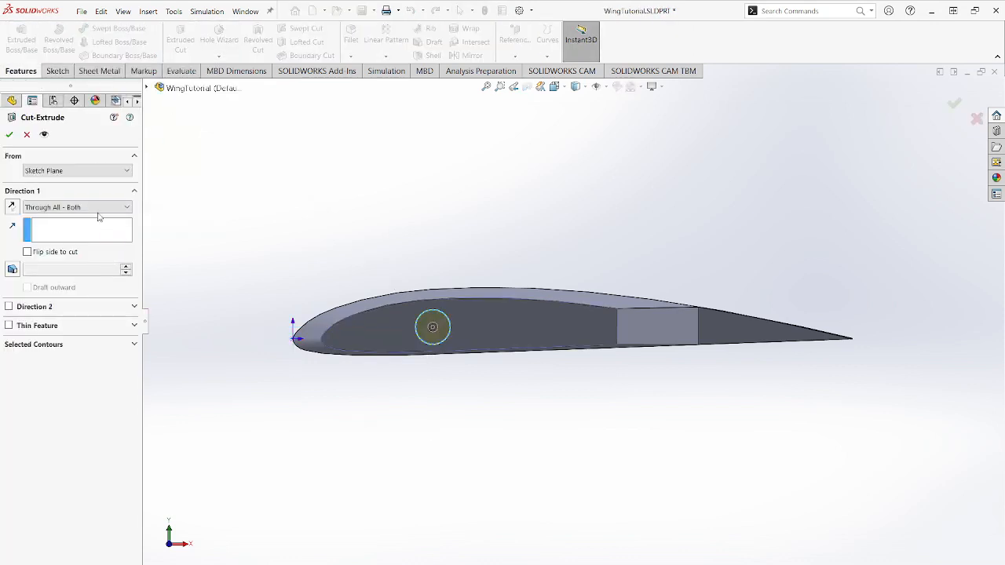
{"action": "left_click", "coordinate": [9, 135]}
{"action": "left_click", "coordinate": [508, 416]}
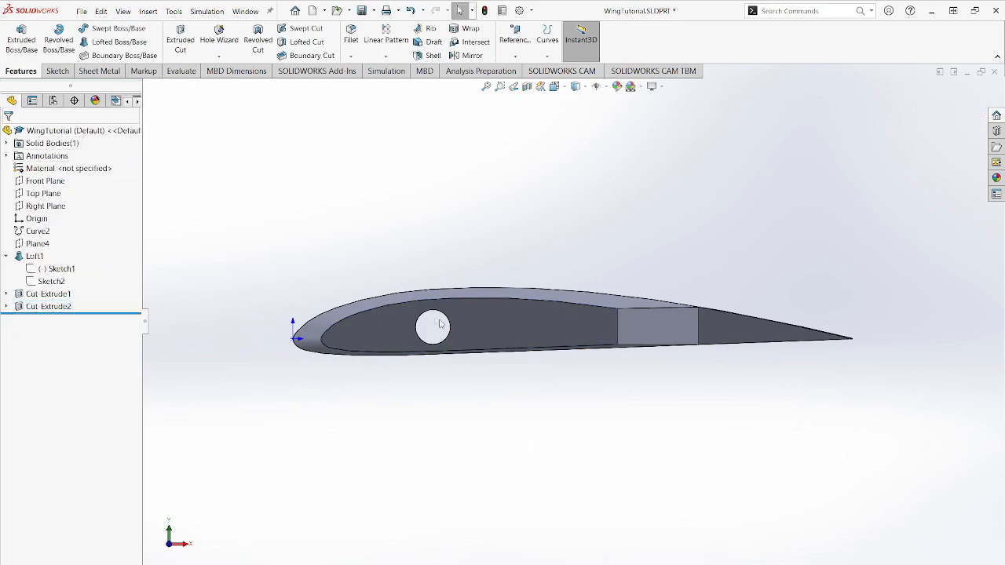
- Start a new sketch on the wing tip face and draw a three-line notch, sides about 0.2 in, open at the airfoil's upper edge ahead of the hole
{"action": "middle_click_drag", "start_coordinate": [449, 403], "coordinate": [466, 416]}
{"action": "scroll", "coordinate": [467, 387], "scroll_direction": "up", "scroll_amount": 3}
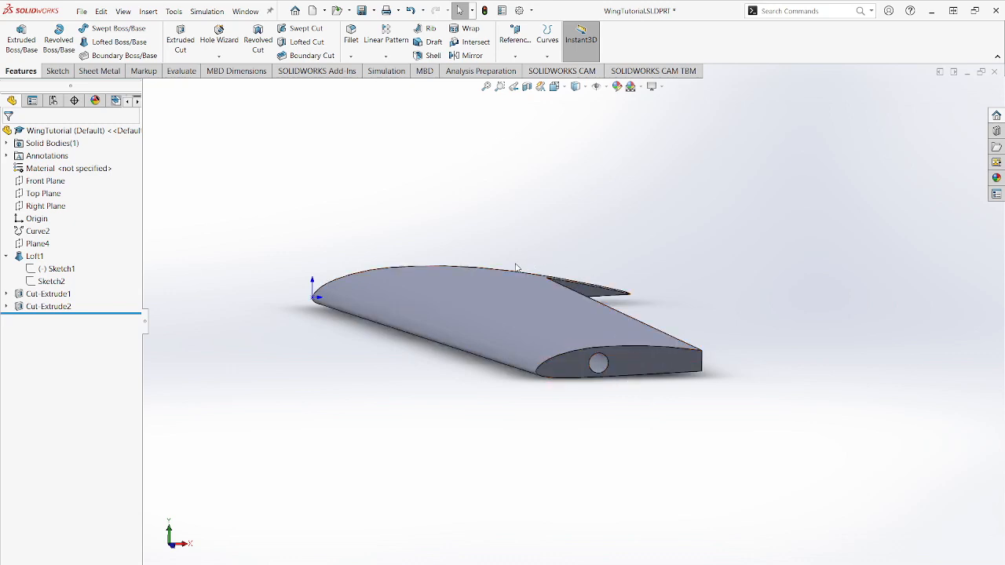
{"action": "left_click", "coordinate": [574, 366]}
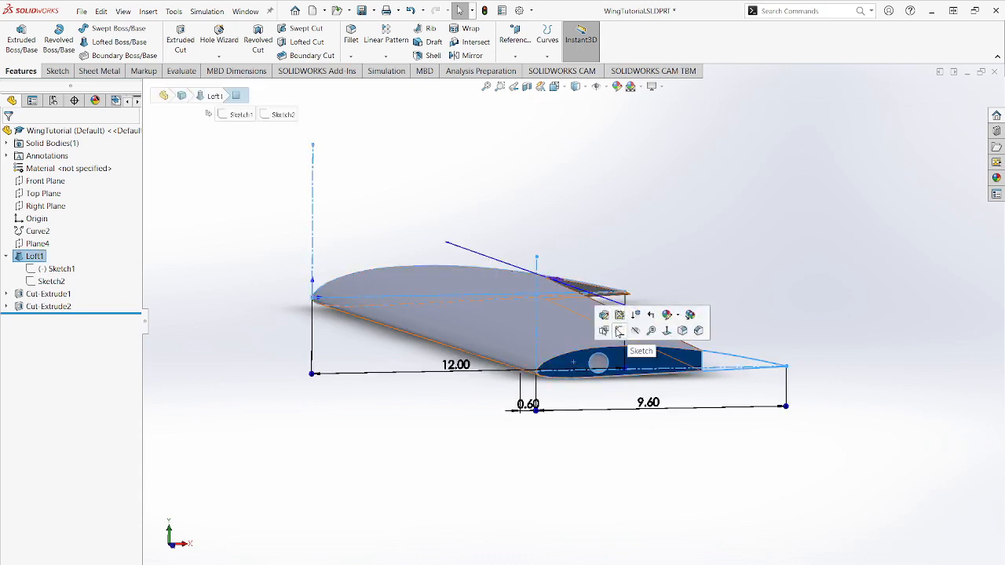
{"action": "left_click", "coordinate": [622, 334]}
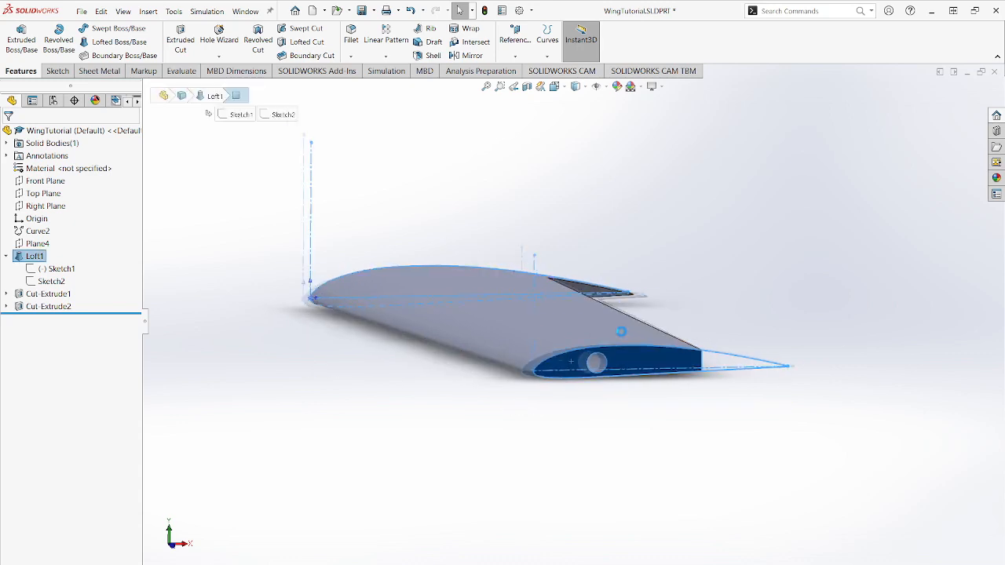
{"action": "left_click", "coordinate": [413, 427]}
{"action": "scroll", "coordinate": [434, 316], "scroll_direction": "down", "scroll_amount": 5}
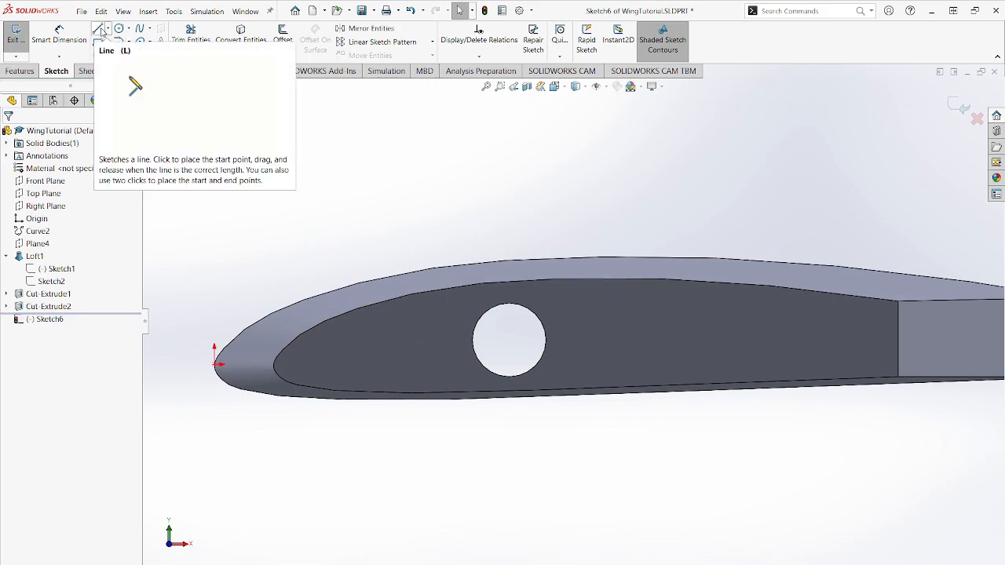
{"action": "left_click", "coordinate": [101, 30]}
{"action": "left_click", "coordinate": [396, 307]}
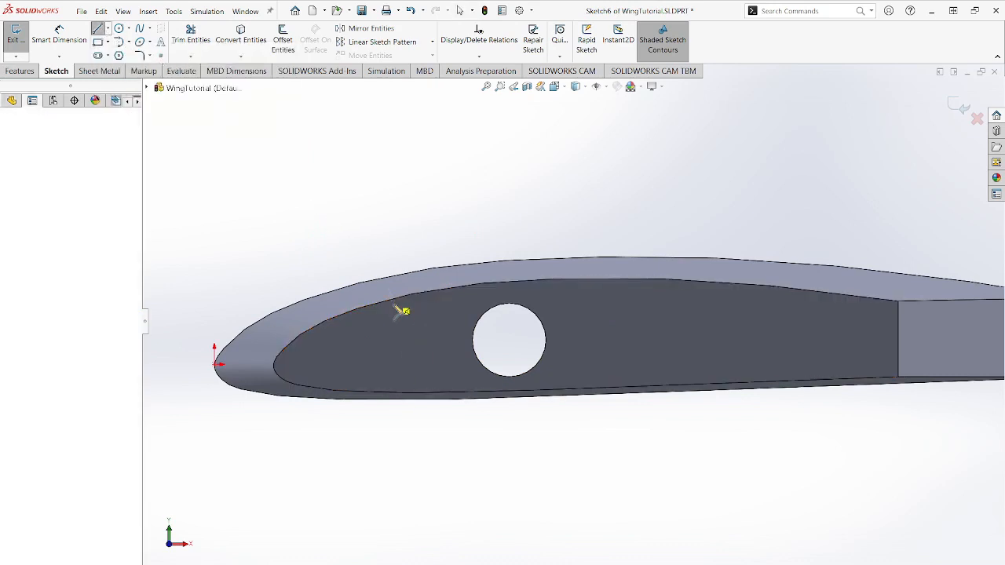
{"action": "scroll", "coordinate": [397, 326], "scroll_direction": "down", "scroll_amount": 3}
{"action": "left_click", "coordinate": [432, 311]}
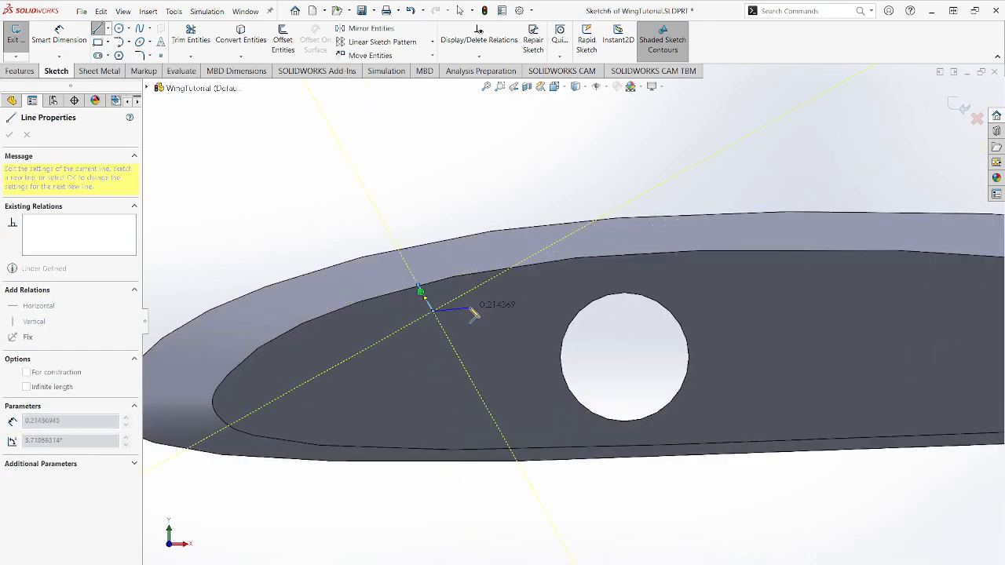
{"action": "left_click", "coordinate": [469, 308]}
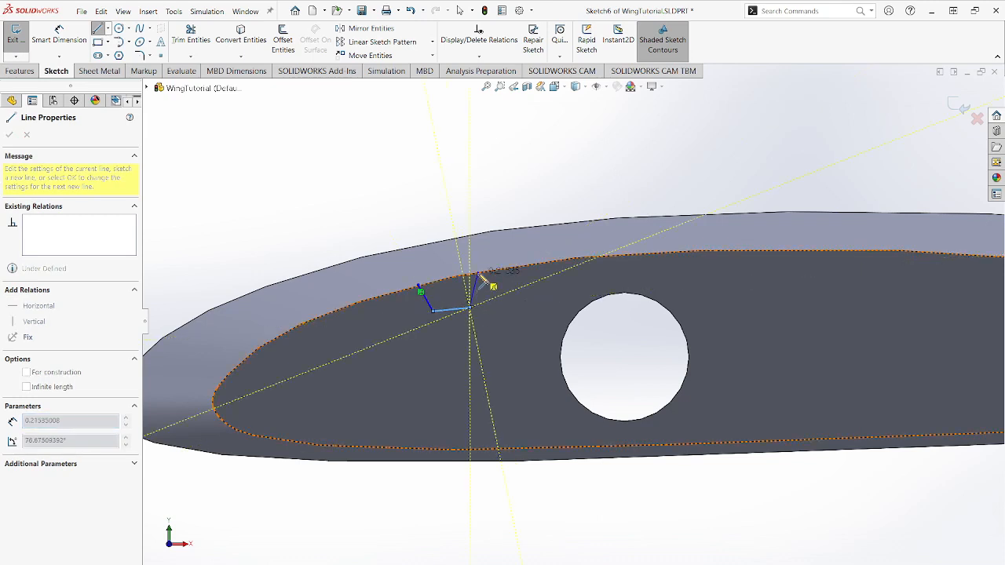
{"action": "double_click", "coordinate": [481, 275]}
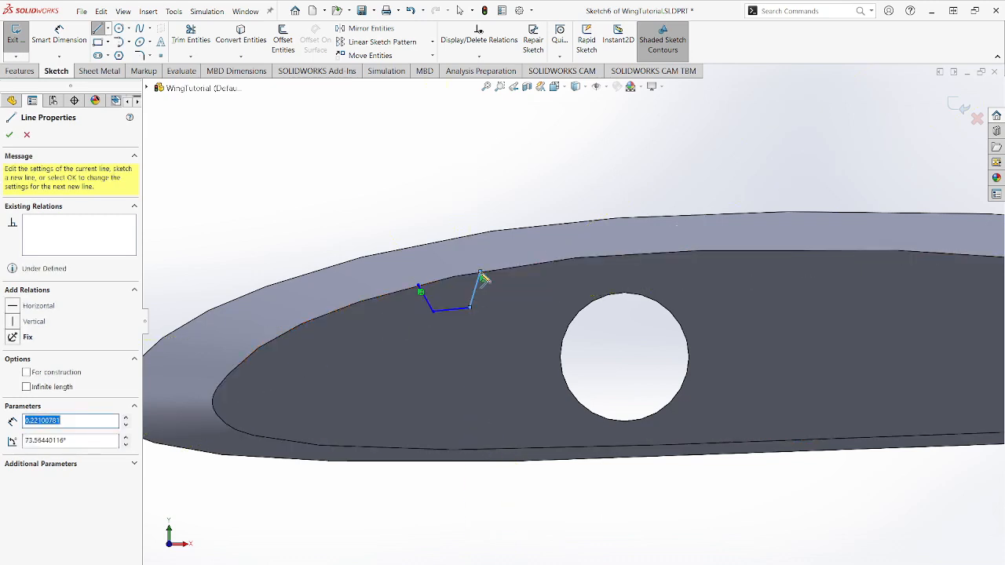
{"action": "key", "text": "Escape"}
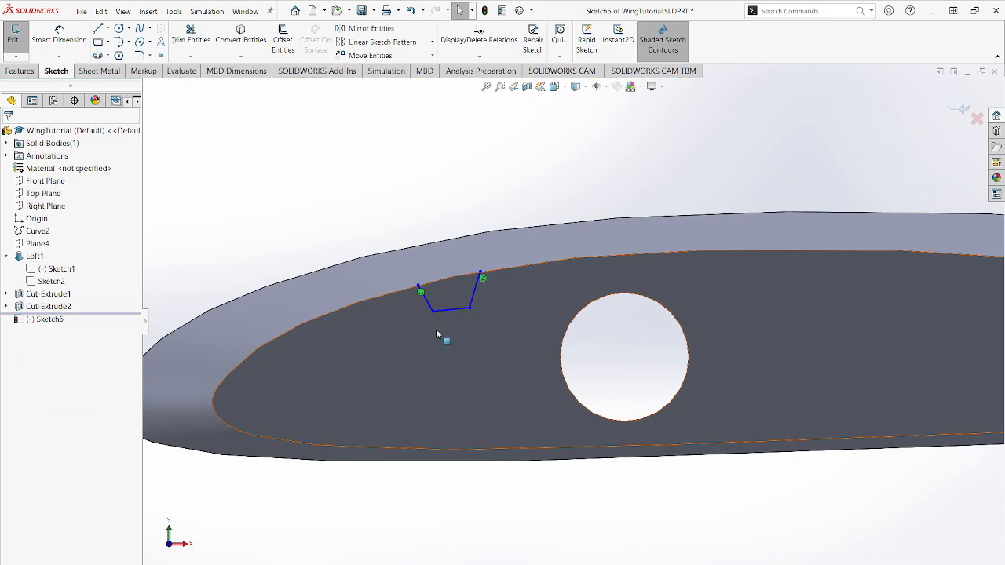
- Apply an Equal relation to the three notch lines
{"action": "left_click", "coordinate": [424, 293]}
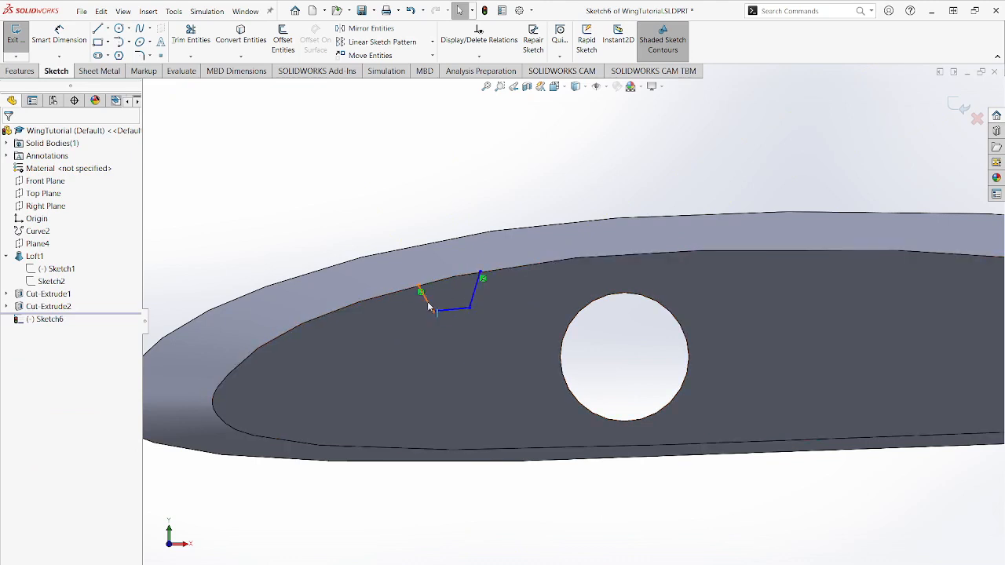
{"action": "left_click", "coordinate": [444, 311], "text": "ctrl"}
{"action": "left_click", "coordinate": [473, 298], "text": "ctrl"}
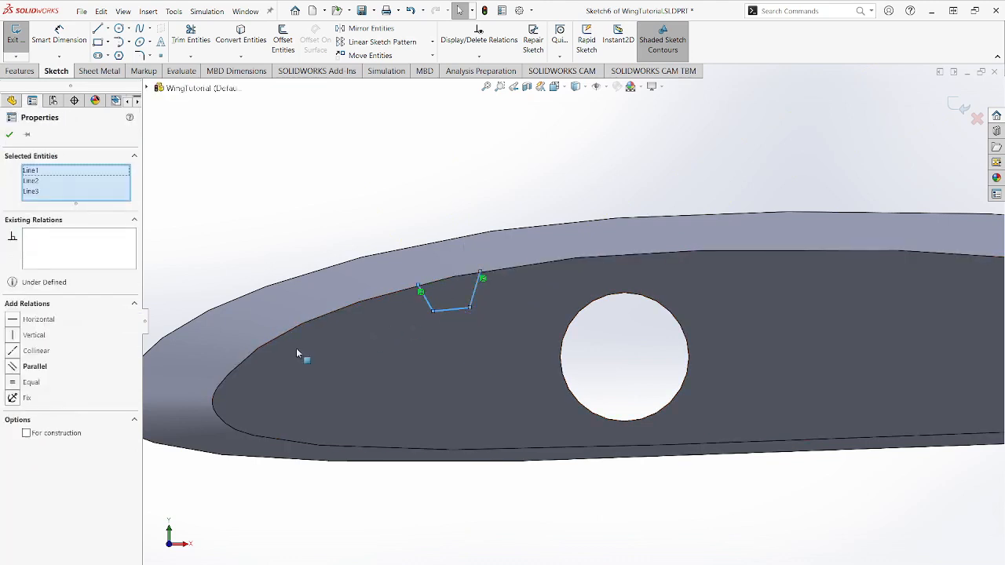
{"action": "left_click", "coordinate": [15, 383]}
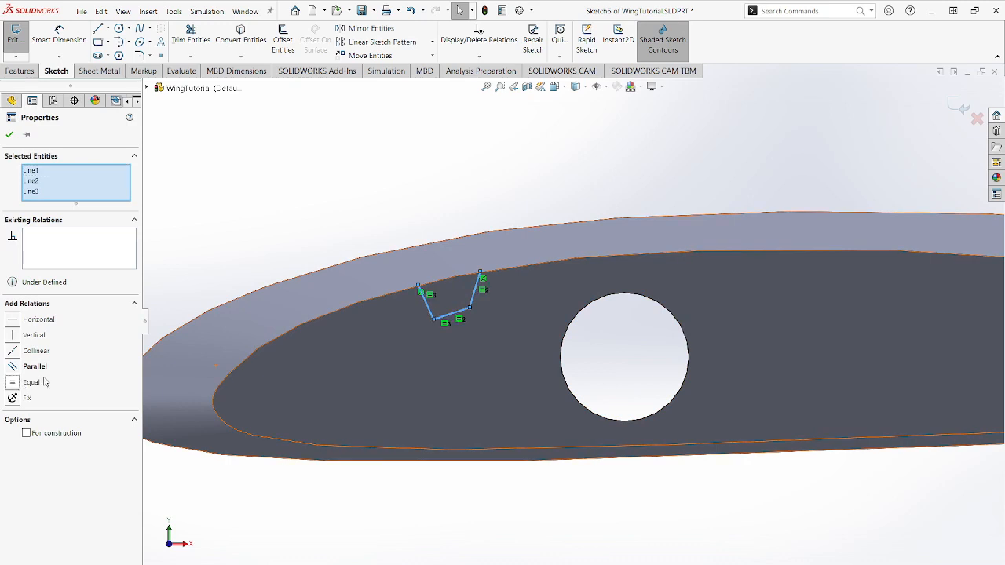
{"action": "key", "text": "Escape"}
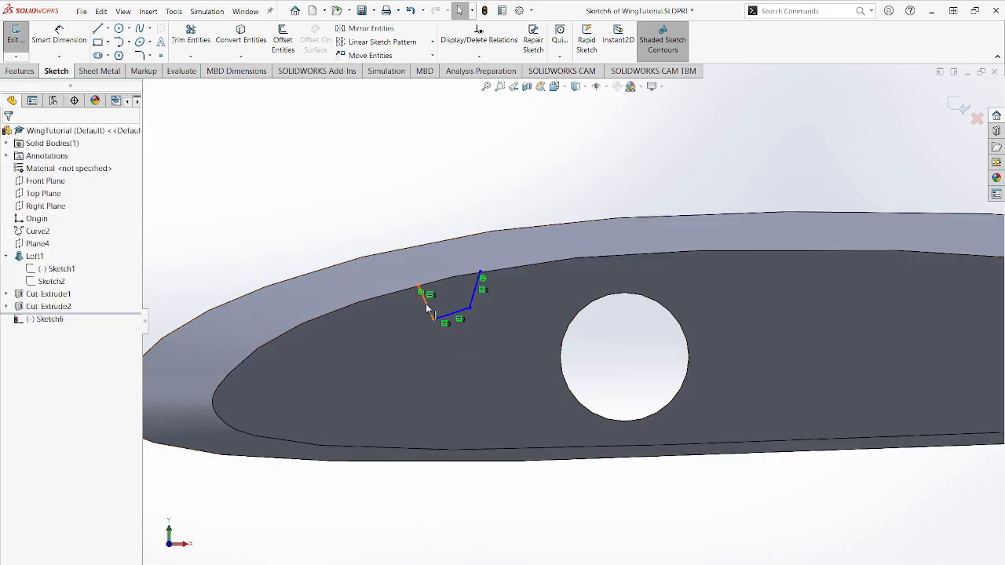
- Make the notch's side line nearer the leading edge perpendicular to its bottom line
{"action": "left_click", "coordinate": [427, 310]}
{"action": "left_click", "coordinate": [450, 314], "text": "ctrl"}
{"action": "left_click", "coordinate": [24, 357]}
{"action": "left_click", "coordinate": [10, 135]}
{"action": "left_click", "coordinate": [466, 307]}
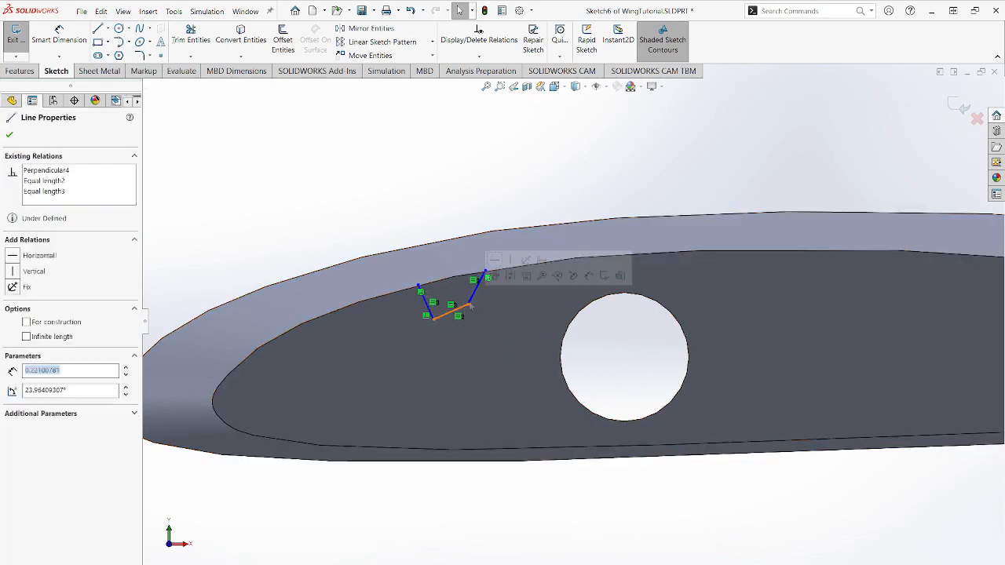
{"action": "left_click", "coordinate": [472, 300], "text": "ctrl"}
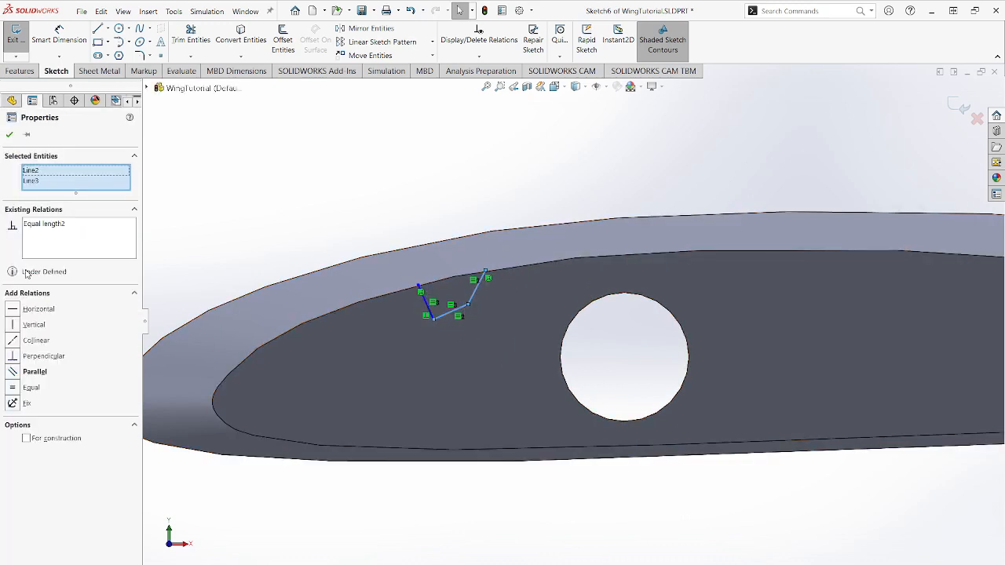
{"action": "left_click", "coordinate": [10, 134]}
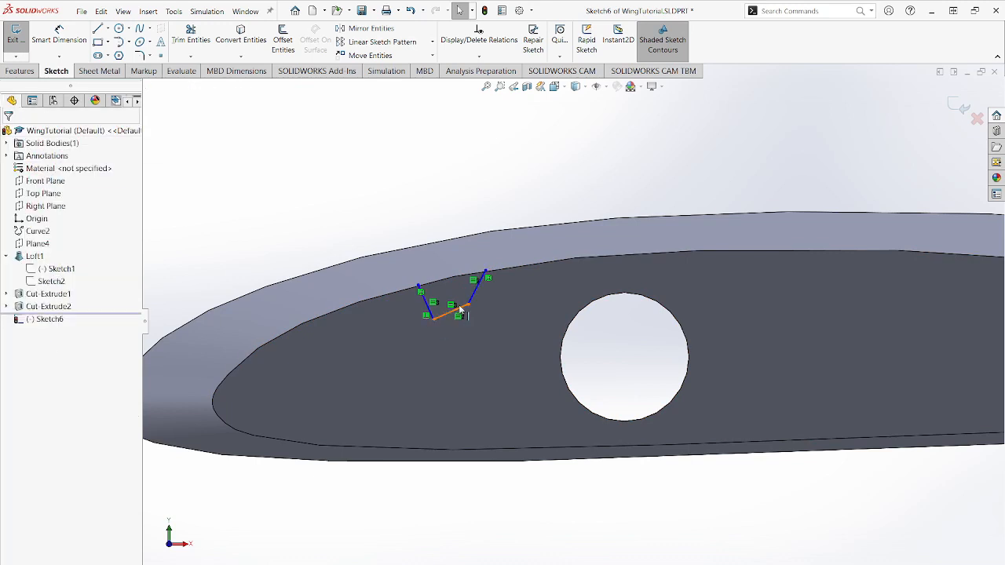
- Make the notch's side line nearer the hole perpendicular to its bottom line
{"action": "left_click", "coordinate": [463, 309]}
{"action": "left_click", "coordinate": [471, 300], "text": "ctrl"}
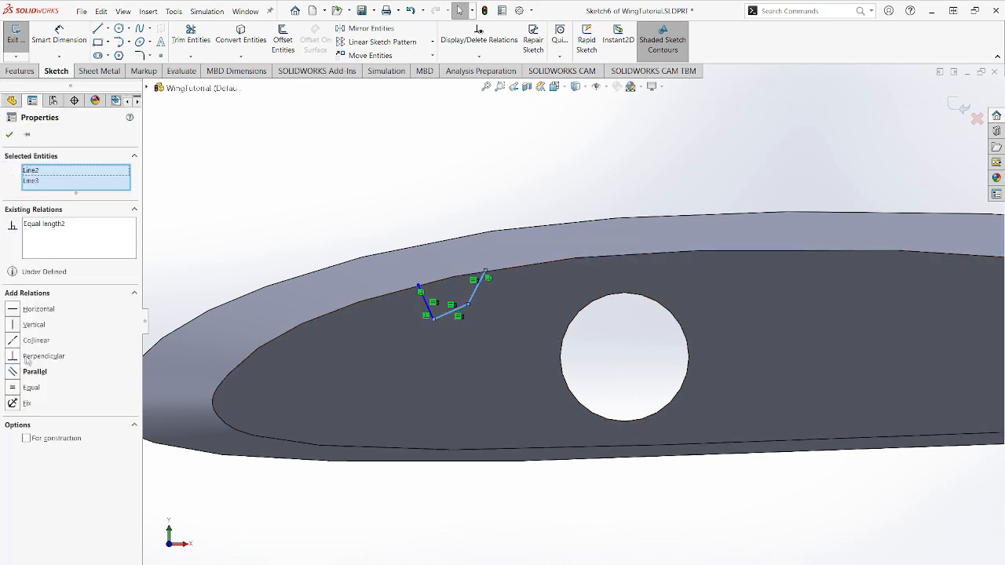
{"action": "left_click", "coordinate": [13, 356]}
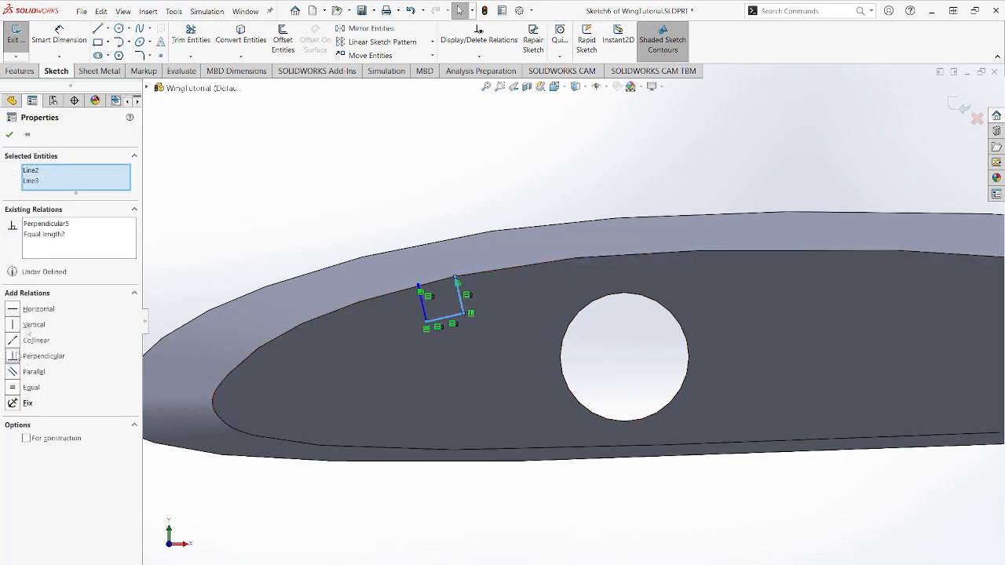
{"action": "left_click", "coordinate": [10, 134]}
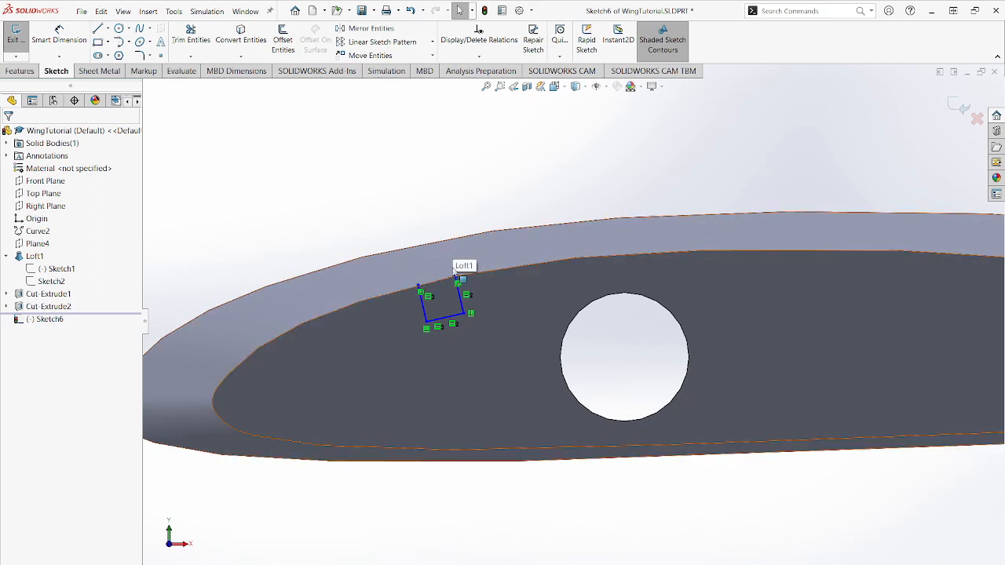
- Close the notch's open side with a tangent arc joining the upper ends of its two side lines
{"action": "left_click", "coordinate": [118, 42]}
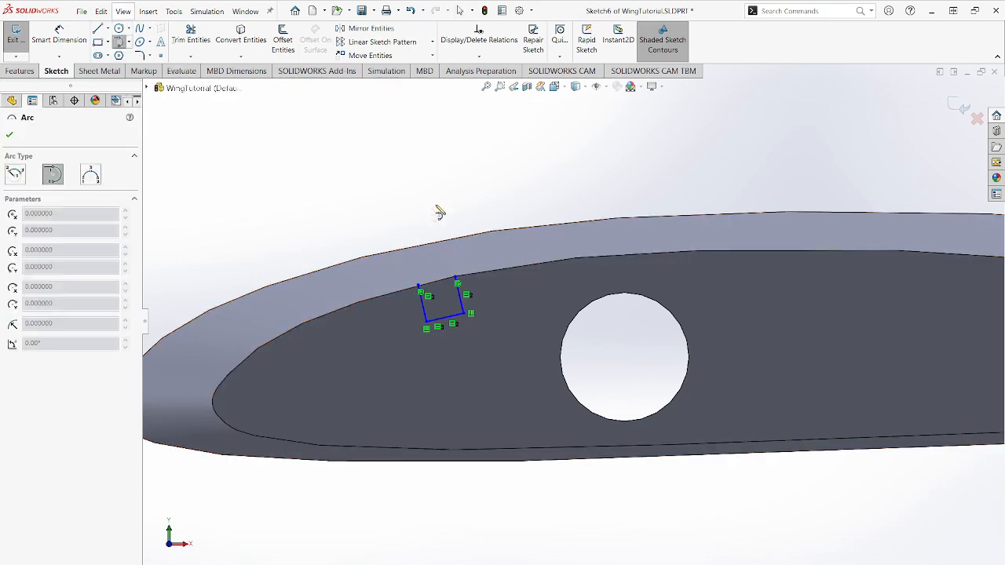
{"action": "left_click", "coordinate": [420, 290]}
{"action": "left_click", "coordinate": [455, 279]}
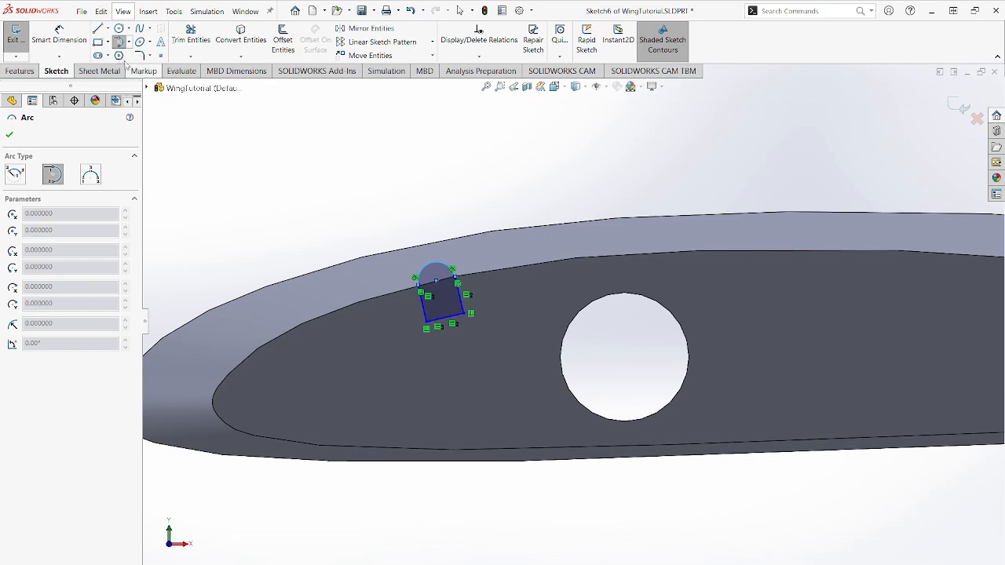
- Dimension the notch's side line nearer the leading edge and set its length to 0.125 in
{"action": "left_click", "coordinate": [69, 38]}
{"action": "left_click", "coordinate": [423, 312]}
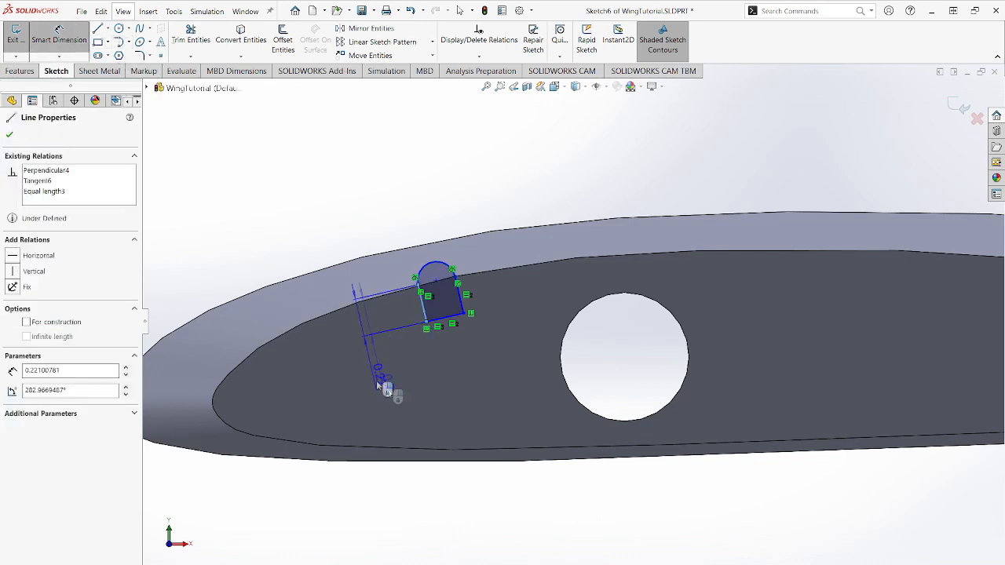
{"action": "left_click", "coordinate": [400, 390]}
{"action": "type", "text": "0"}
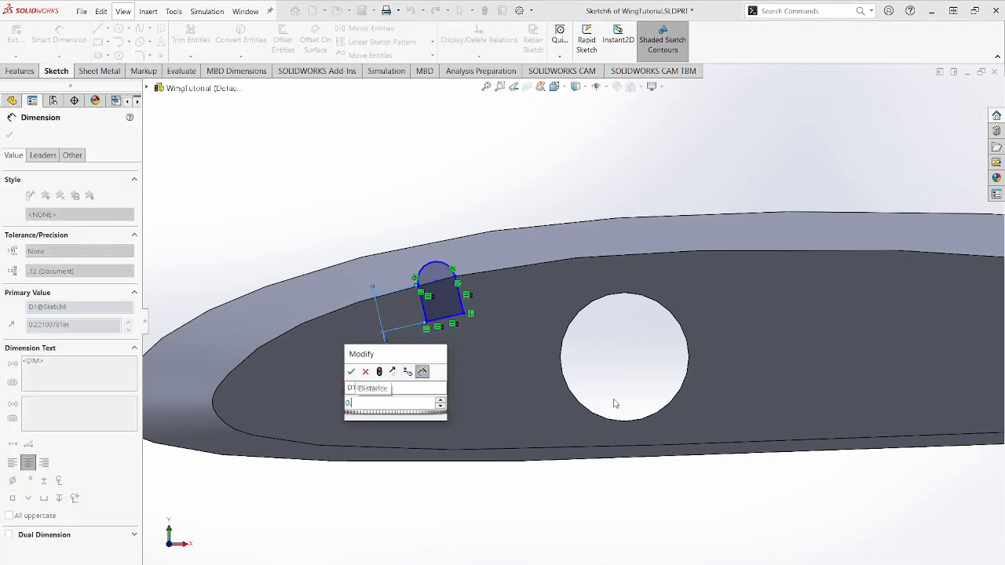
{"action": "type", "text": ".125"}
{"action": "key", "text": "Return"}
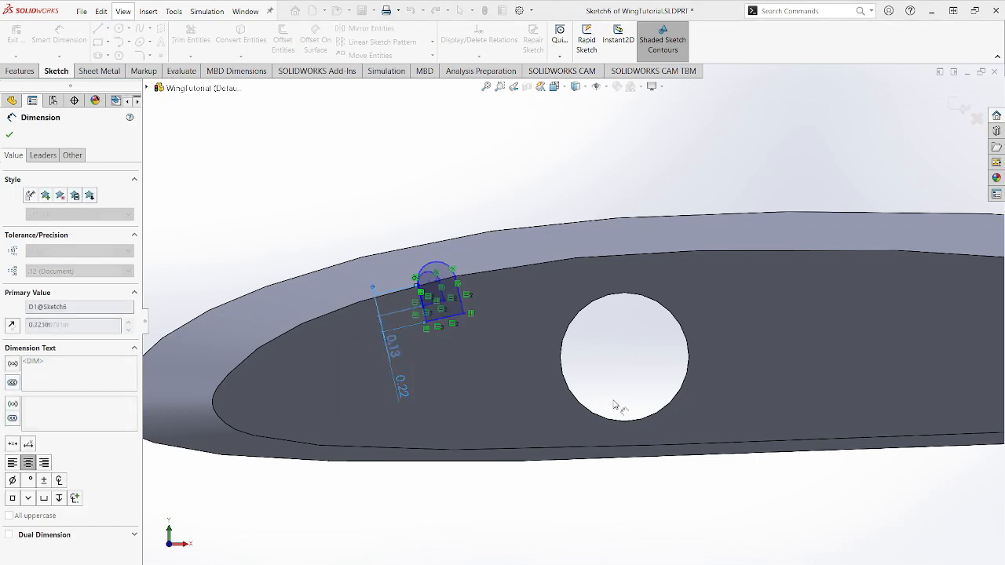
- Dimension the horizontal distance from the origin to the arc's centre point and set it to 2 in
{"action": "scroll", "coordinate": [364, 312], "scroll_direction": "up", "scroll_amount": 2}
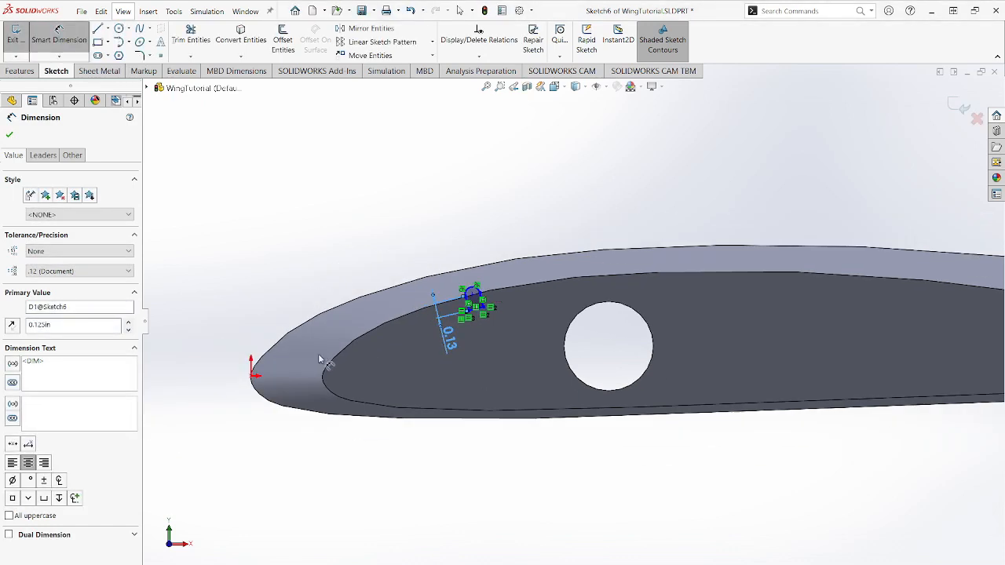
{"action": "left_click", "coordinate": [472, 297]}
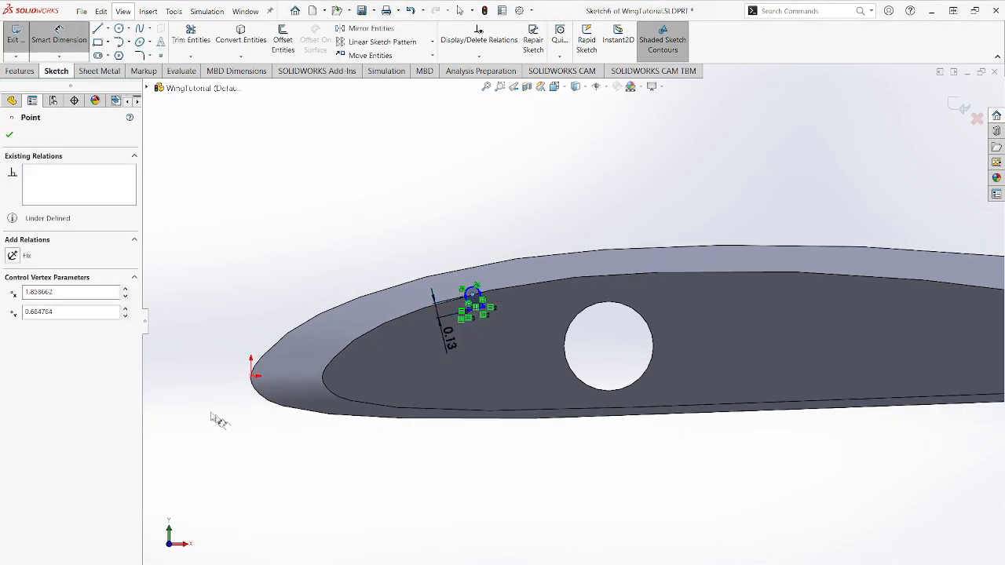
{"action": "left_click", "coordinate": [251, 376]}
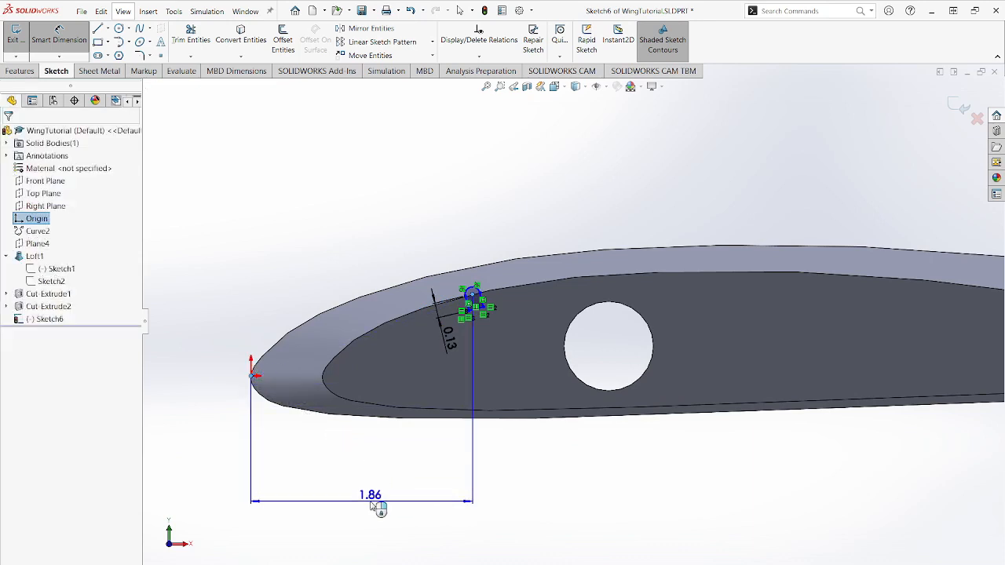
{"action": "left_click", "coordinate": [406, 505]}
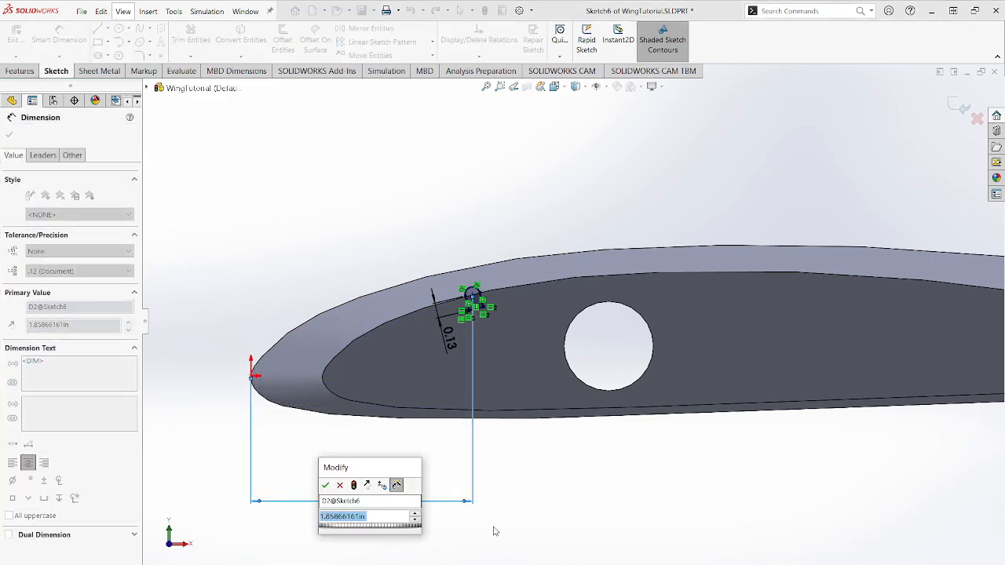
{"action": "type", "text": "2"}
{"action": "key", "text": "Return"}
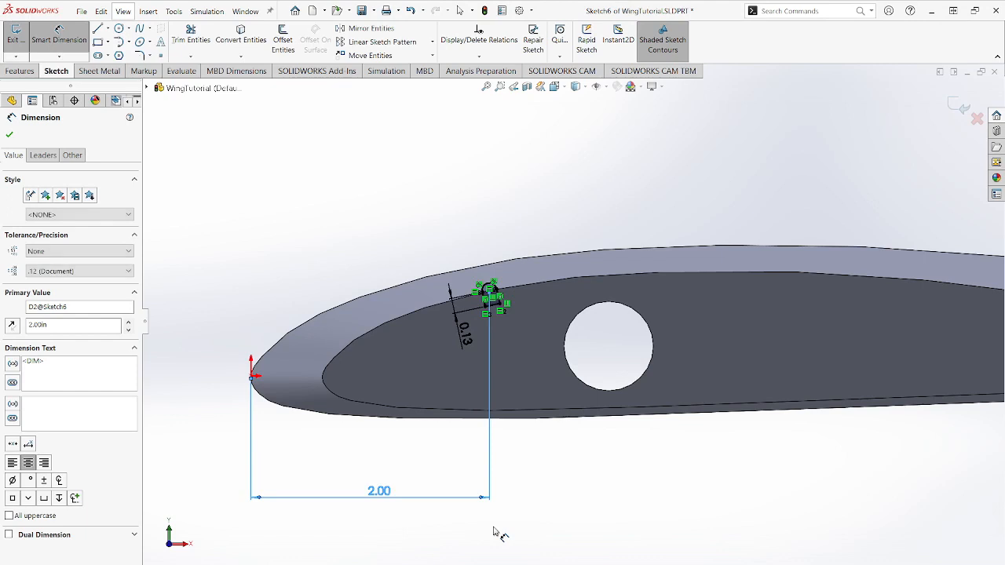
{"action": "left_click", "coordinate": [12, 137]}
- Examine the notch sketches along the upper and lower edges of the wing's end face
{"action": "scroll", "coordinate": [797, 421], "scroll_direction": "up", "scroll_amount": 4}
{"action": "scroll", "coordinate": [764, 337], "scroll_direction": "down", "scroll_amount": 2}
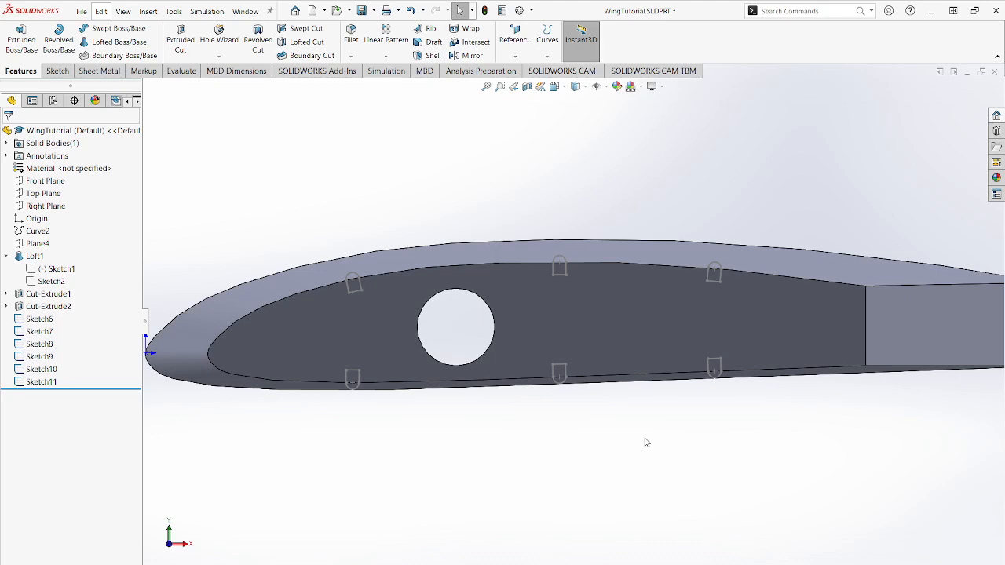
{"action": "scroll", "coordinate": [667, 333], "scroll_direction": "down", "scroll_amount": 10}
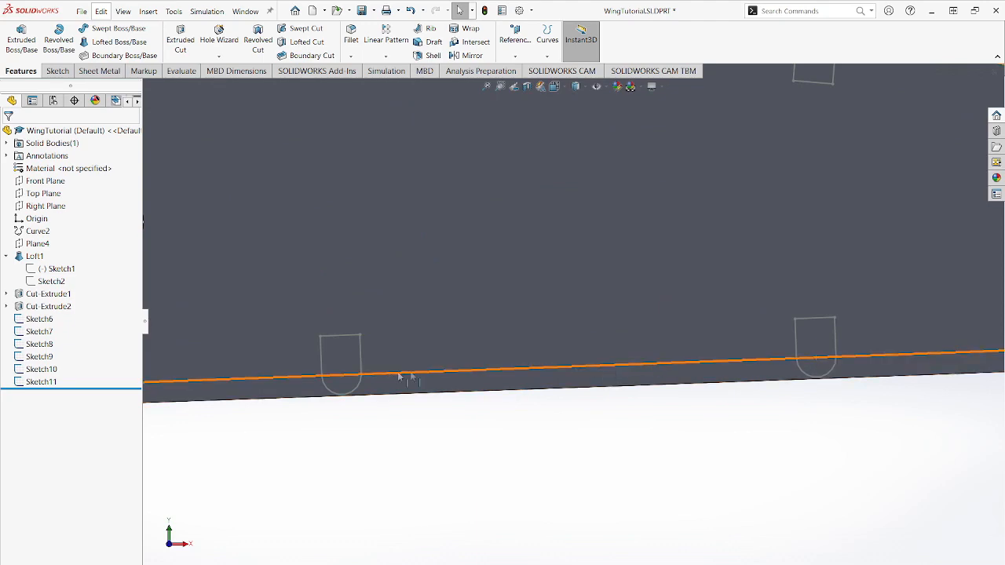
{"action": "scroll", "coordinate": [275, 384], "scroll_direction": "up", "scroll_amount": 5}
{"action": "scroll", "coordinate": [321, 334], "scroll_direction": "down", "scroll_amount": 5}
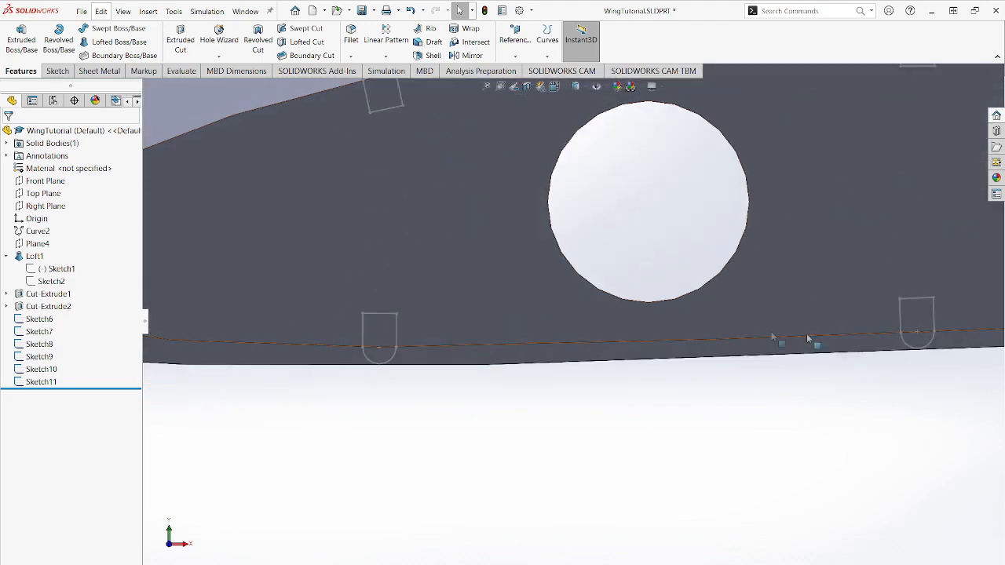
{"action": "scroll", "coordinate": [915, 323], "scroll_direction": "up", "scroll_amount": 4}
{"action": "scroll", "coordinate": [834, 212], "scroll_direction": "down", "scroll_amount": 6}
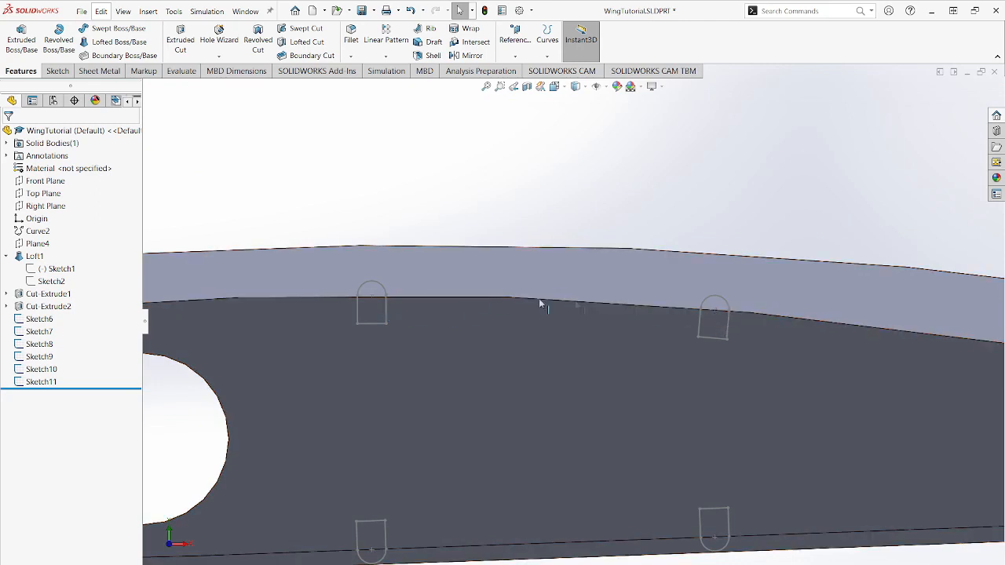
{"action": "scroll", "coordinate": [368, 325], "scroll_direction": "up", "scroll_amount": 5}
{"action": "scroll", "coordinate": [358, 323], "scroll_direction": "down", "scroll_amount": 4}
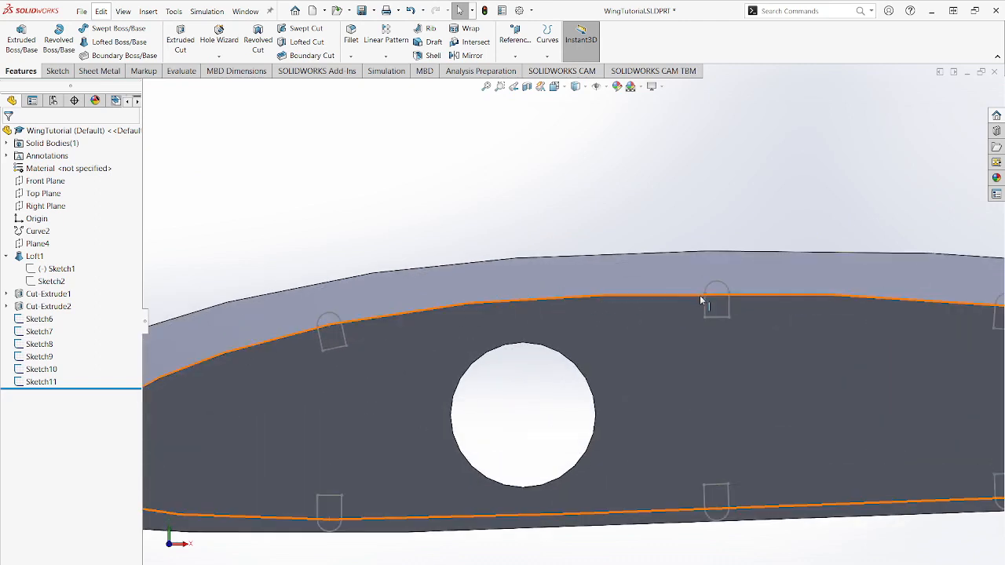
{"action": "scroll", "coordinate": [604, 399], "scroll_direction": "up", "scroll_amount": 3}
{"action": "scroll", "coordinate": [751, 378], "scroll_direction": "down", "scroll_amount": 4}
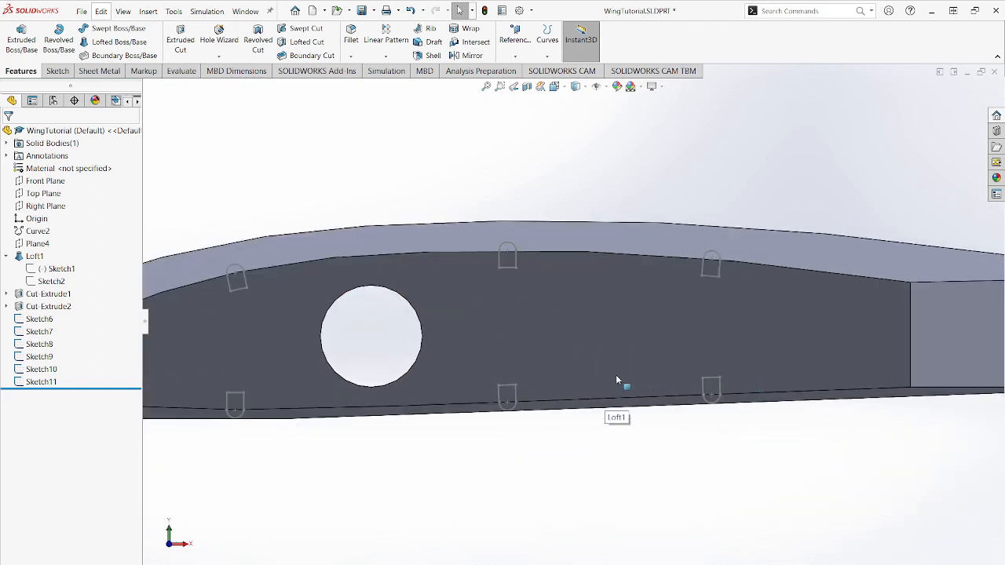
{"action": "scroll", "coordinate": [445, 343], "scroll_direction": "up", "scroll_amount": 2}
{"action": "scroll", "coordinate": [436, 339], "scroll_direction": "down", "scroll_amount": 1}
{"action": "scroll", "coordinate": [436, 339], "scroll_direction": "up", "scroll_amount": 3}
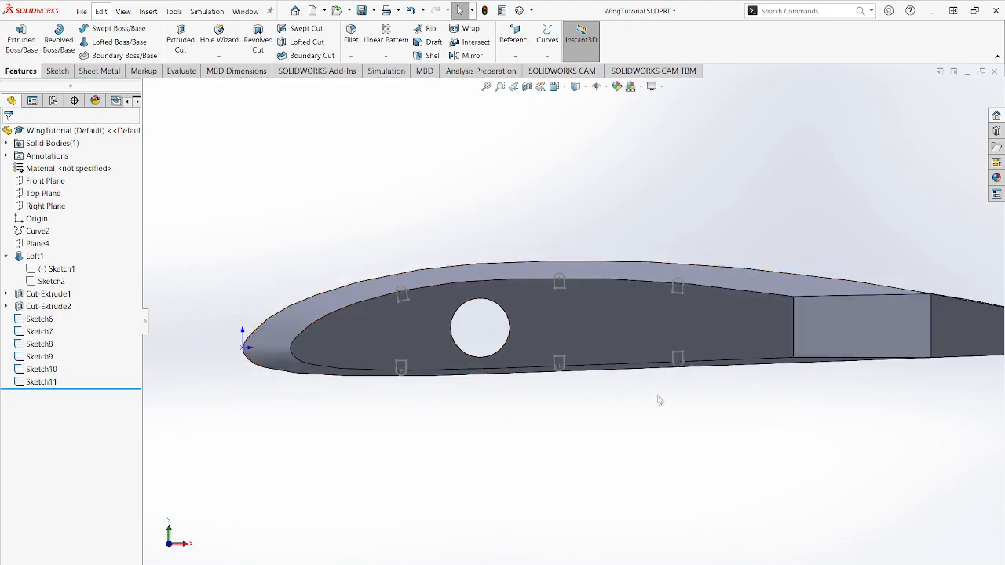
{"action": "scroll", "coordinate": [594, 341], "scroll_direction": "down", "scroll_amount": 3}
{"action": "scroll", "coordinate": [703, 270], "scroll_direction": "up", "scroll_amount": 3}
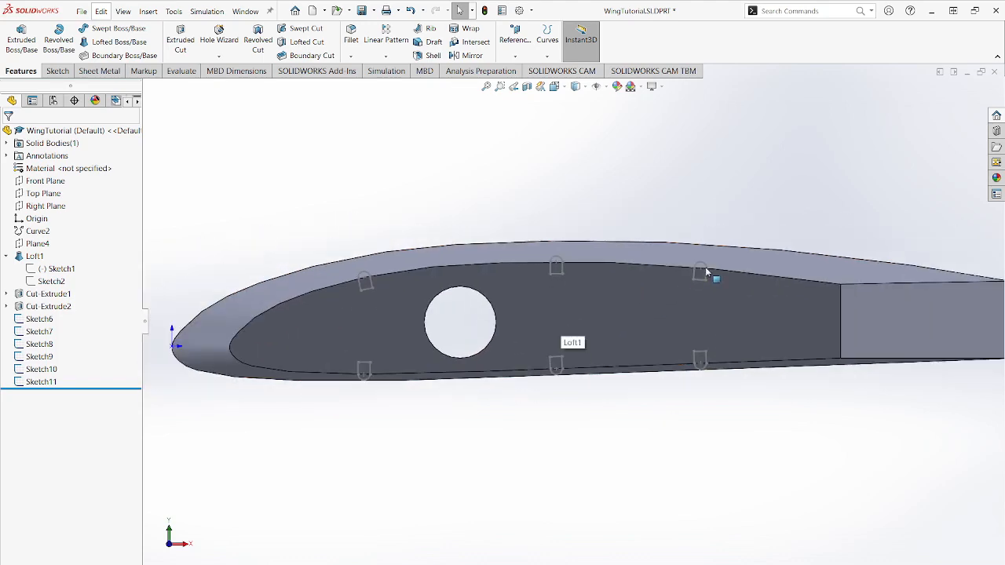
{"action": "scroll", "coordinate": [698, 273], "scroll_direction": "down", "scroll_amount": 3}
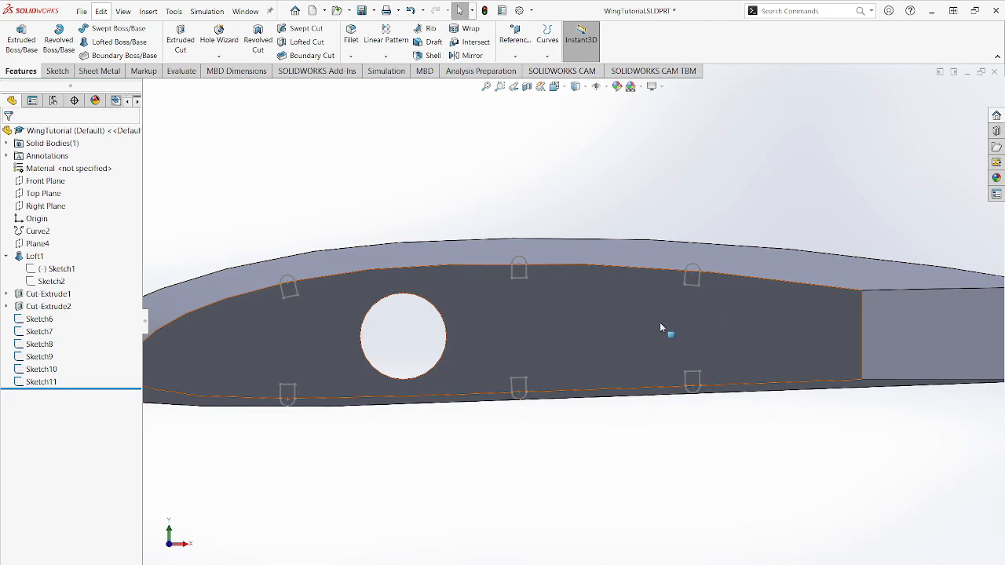
{"action": "scroll", "coordinate": [561, 319], "scroll_direction": "up", "scroll_amount": 3}
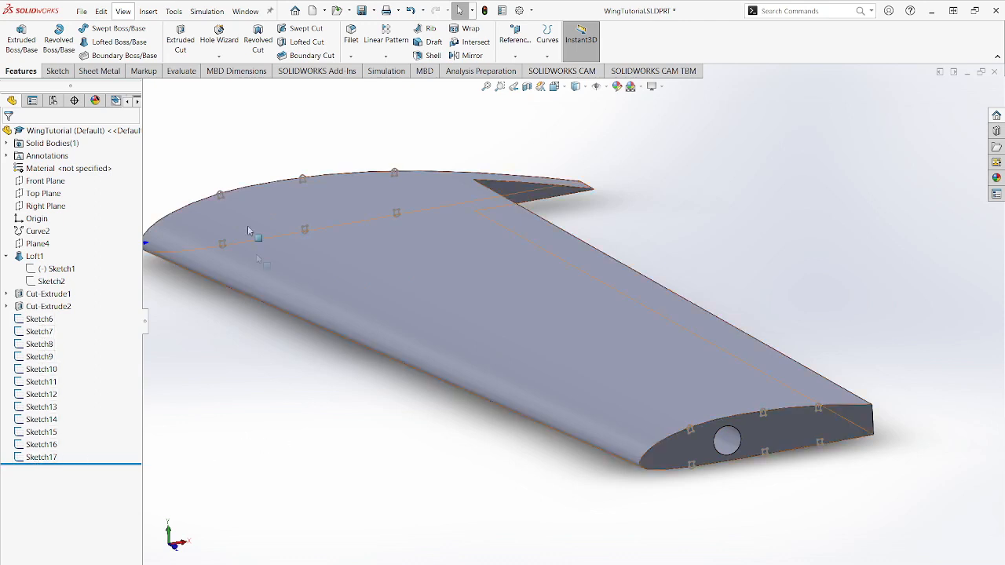
- Start a lofted cut through the wing with Sketch6 and Sketch12 as its profiles
{"action": "left_click", "coordinate": [306, 41]}
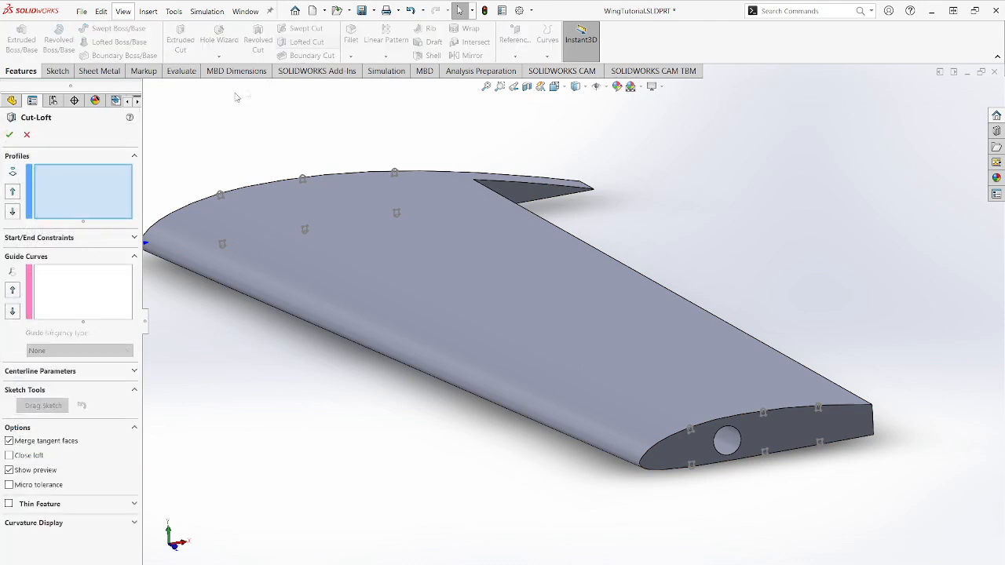
{"action": "left_click", "coordinate": [147, 88]}
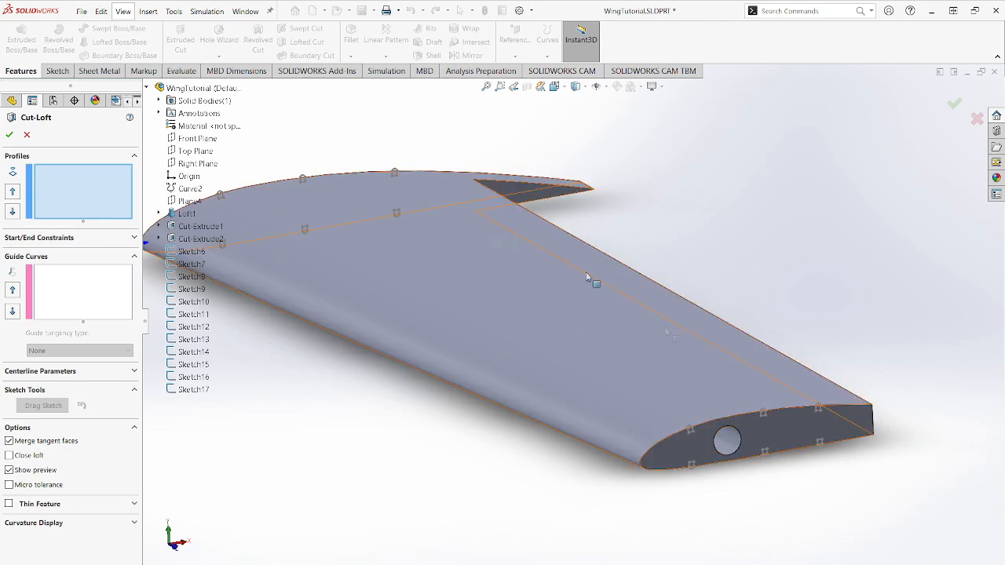
{"action": "left_click", "coordinate": [193, 256]}
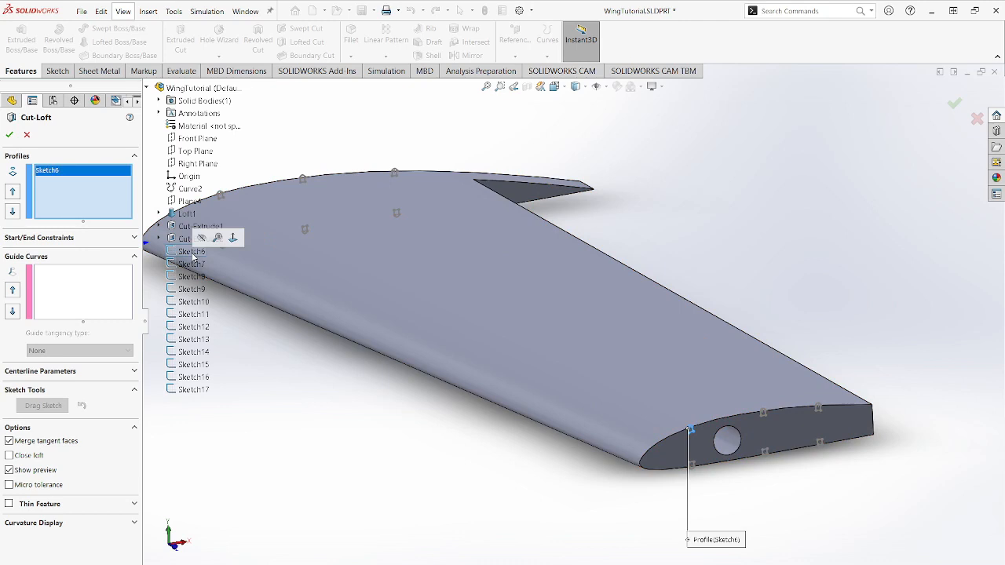
{"action": "left_click", "coordinate": [195, 330]}
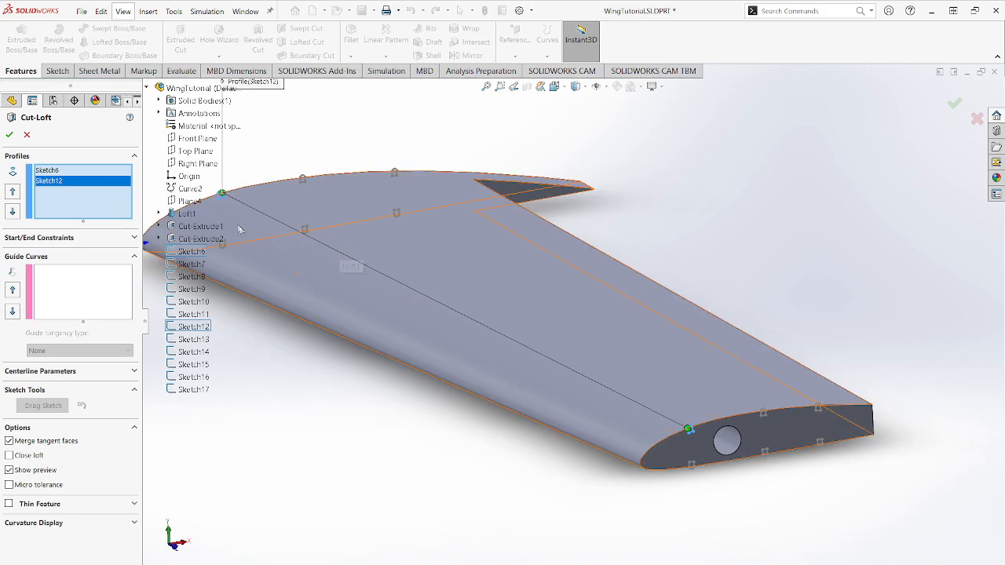
- Move the loft connector on Sketch12 to the notch corner matching the one on Sketch6 and complete the lofted cut
{"action": "scroll", "coordinate": [241, 229], "scroll_direction": "down", "scroll_amount": 3}
{"action": "scroll", "coordinate": [669, 444], "scroll_direction": "down", "scroll_amount": 5}
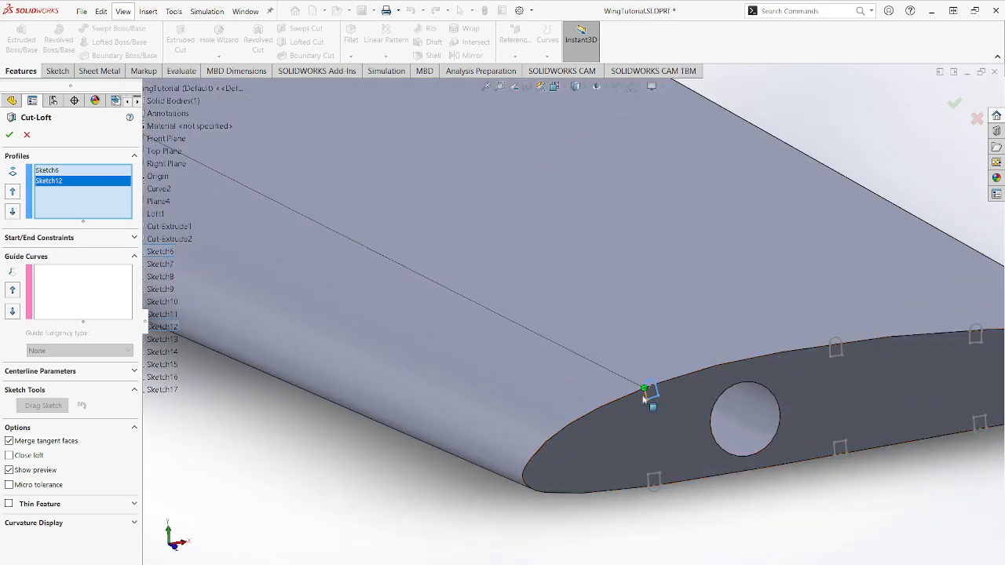
{"action": "scroll", "coordinate": [365, 247], "scroll_direction": "up", "scroll_amount": 8}
{"action": "scroll", "coordinate": [502, 279], "scroll_direction": "down", "scroll_amount": 8}
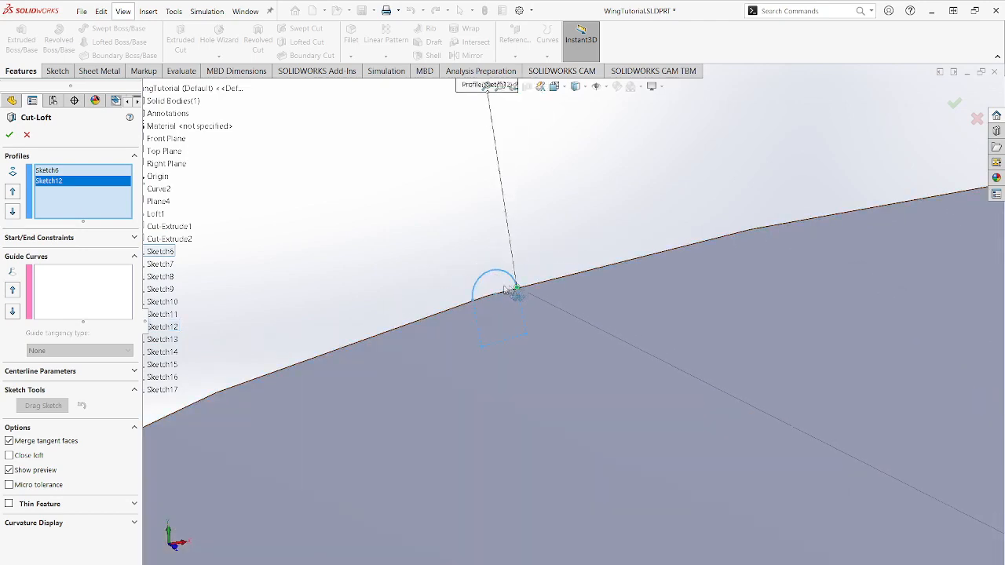
{"action": "scroll", "coordinate": [471, 305], "scroll_direction": "up", "scroll_amount": 10}
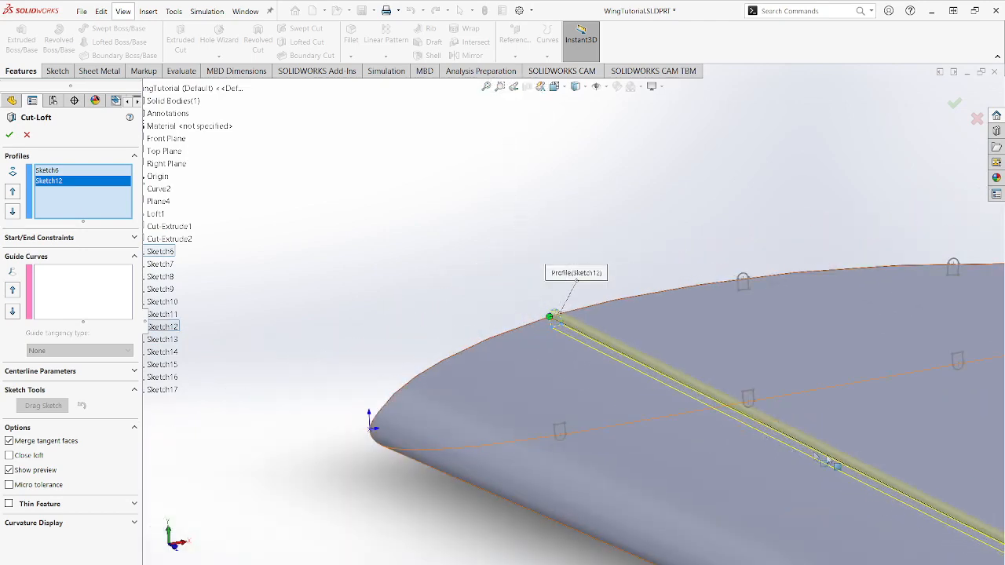
{"action": "scroll", "coordinate": [661, 356], "scroll_direction": "down", "scroll_amount": 2}
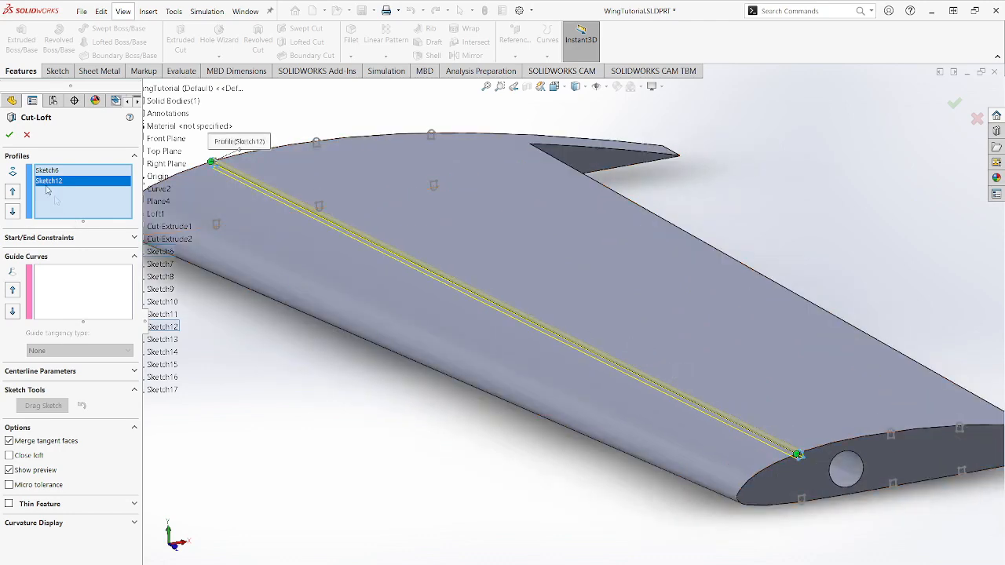
{"action": "left_click", "coordinate": [9, 136]}
- Examine the lofted notch cuts running along the wing from one end face to the other
{"action": "middle_click_drag", "start_coordinate": [475, 442], "coordinate": [543, 403]}
{"action": "scroll", "coordinate": [660, 374], "scroll_direction": "down", "scroll_amount": 5}
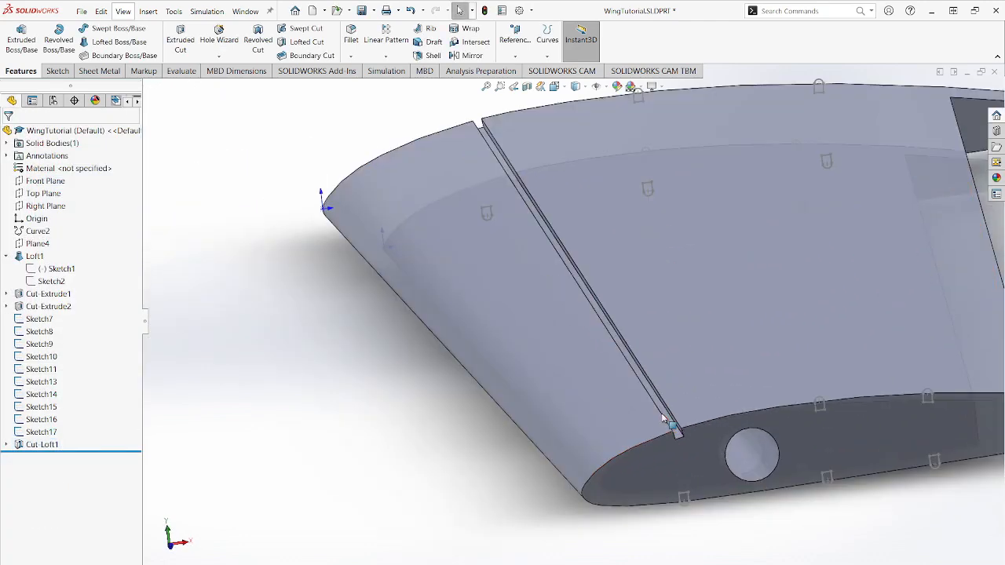
{"action": "scroll", "coordinate": [612, 298], "scroll_direction": "up", "scroll_amount": 5}
{"action": "mouse_move", "coordinate": [564, 221]}
{"action": "middle_mouse_down"}
{"action": "mouse_move", "coordinate": [562, 207]}
{"action": "mouse_move", "coordinate": [573, 222]}
{"action": "middle_mouse_up"}
{"action": "scroll", "coordinate": [533, 304], "scroll_direction": "up", "scroll_amount": 3}
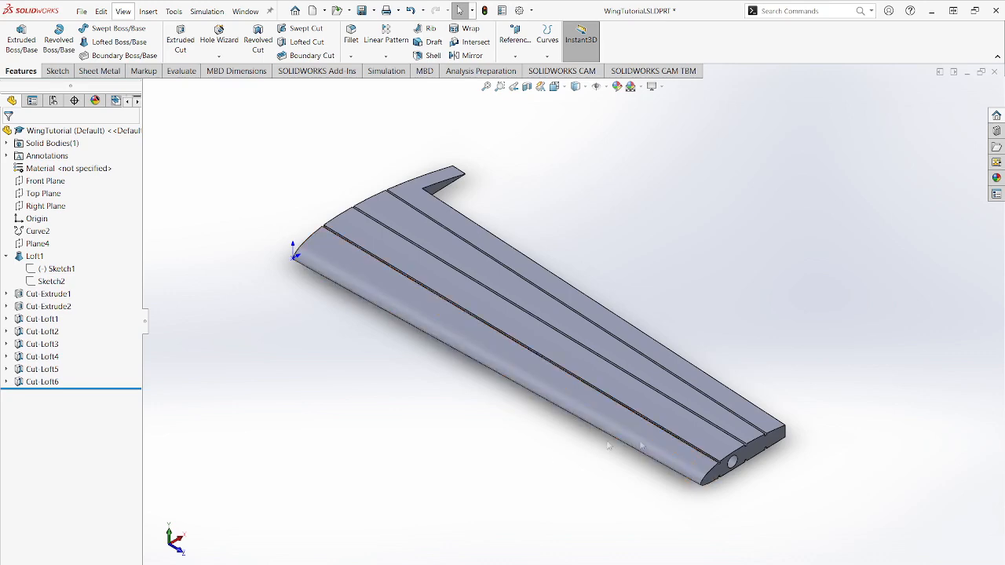
{"action": "scroll", "coordinate": [718, 470], "scroll_direction": "down", "scroll_amount": 4}
{"action": "scroll", "coordinate": [581, 353], "scroll_direction": "up", "scroll_amount": 9}
{"action": "scroll", "coordinate": [435, 216], "scroll_direction": "down", "scroll_amount": 3}
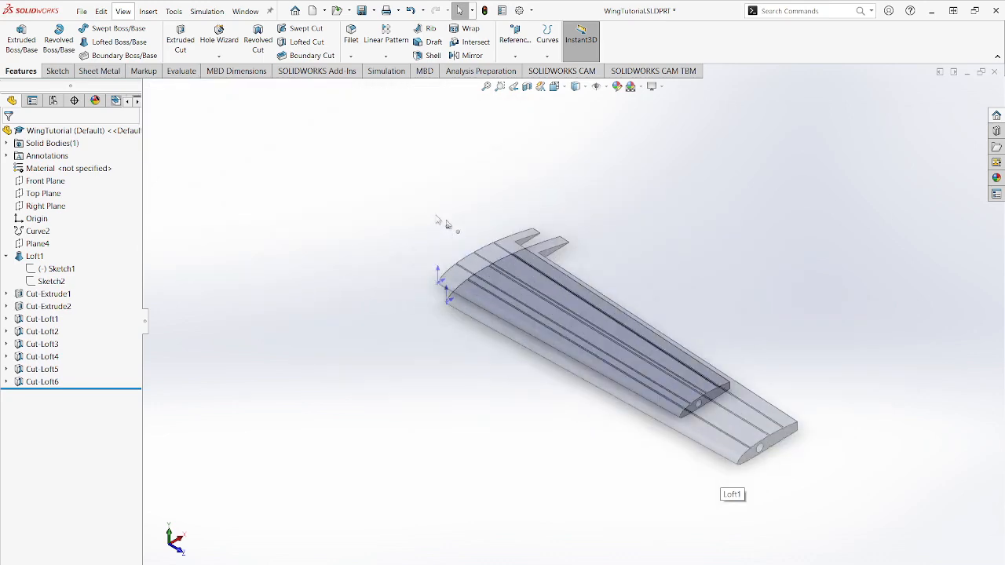
{"action": "scroll", "coordinate": [686, 351], "scroll_direction": "down", "scroll_amount": 2}
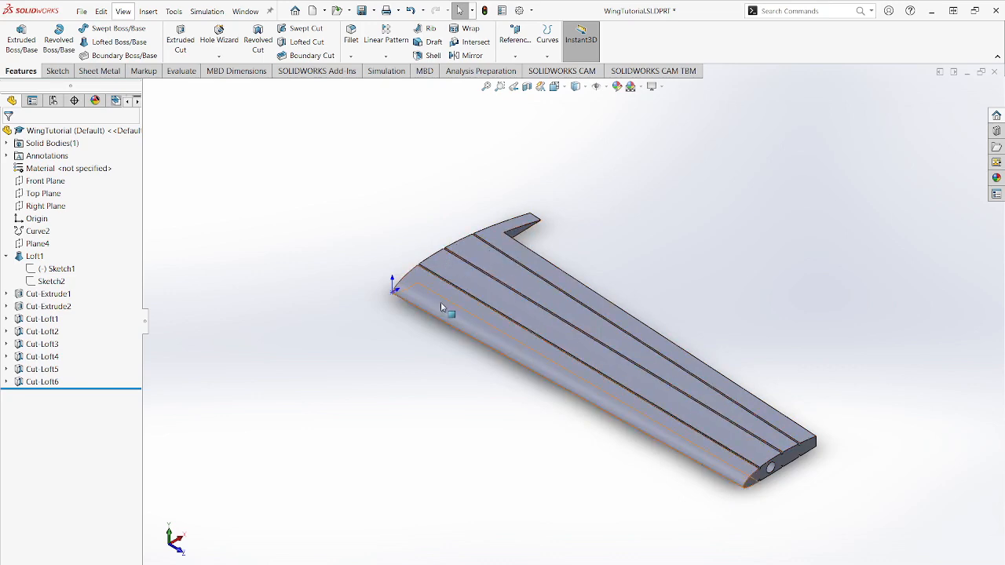
{"action": "scroll", "coordinate": [707, 432], "scroll_direction": "down", "scroll_amount": 6}
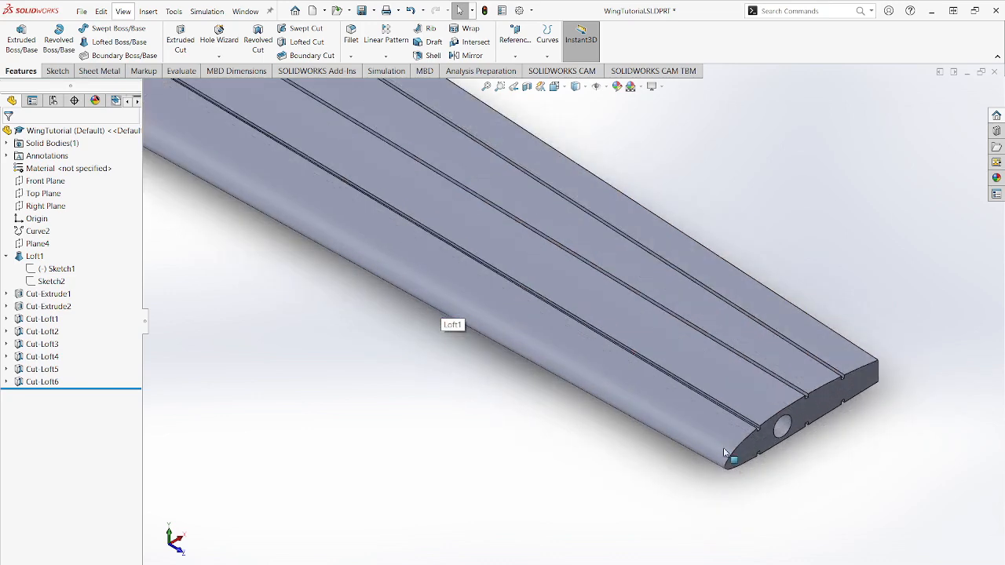
{"action": "scroll", "coordinate": [717, 420], "scroll_direction": "up", "scroll_amount": 5}
{"action": "scroll", "coordinate": [706, 415], "scroll_direction": "down", "scroll_amount": 3}
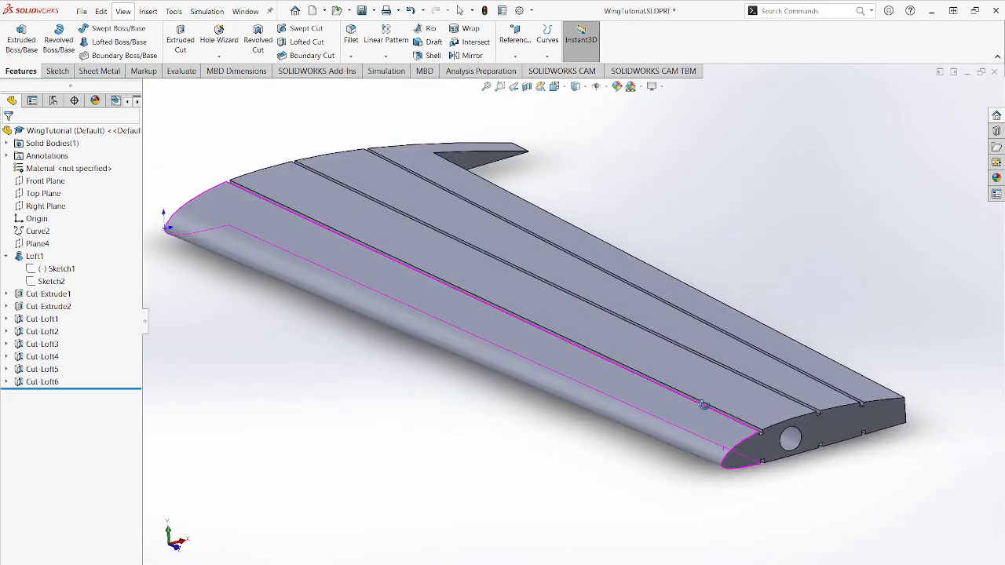
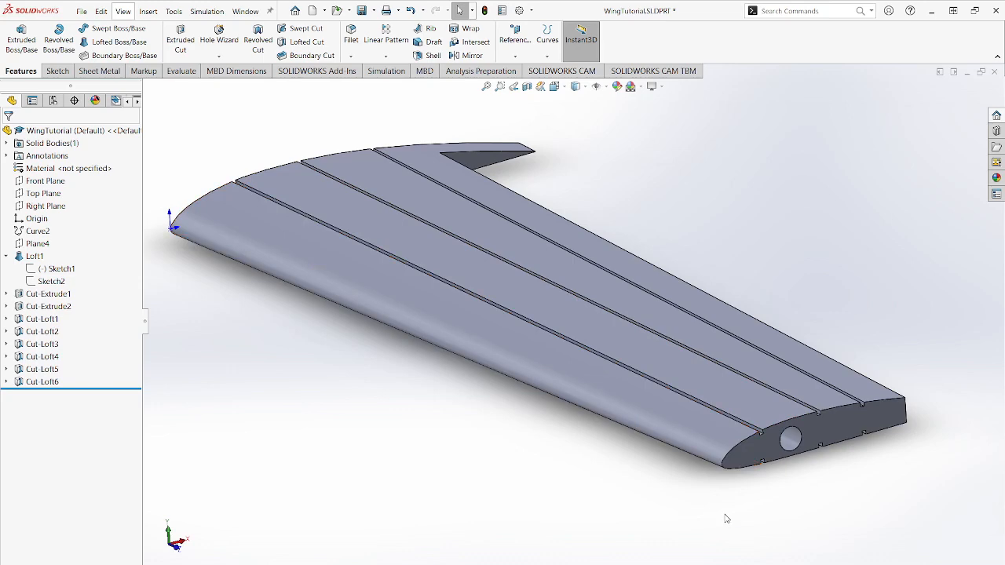
- Start a sketch on the wing's smaller end face and convert its leading-edge curve between the front notches into a sketch entity
{"action": "left_click", "coordinate": [747, 455]}
{"action": "left_click", "coordinate": [790, 418]}
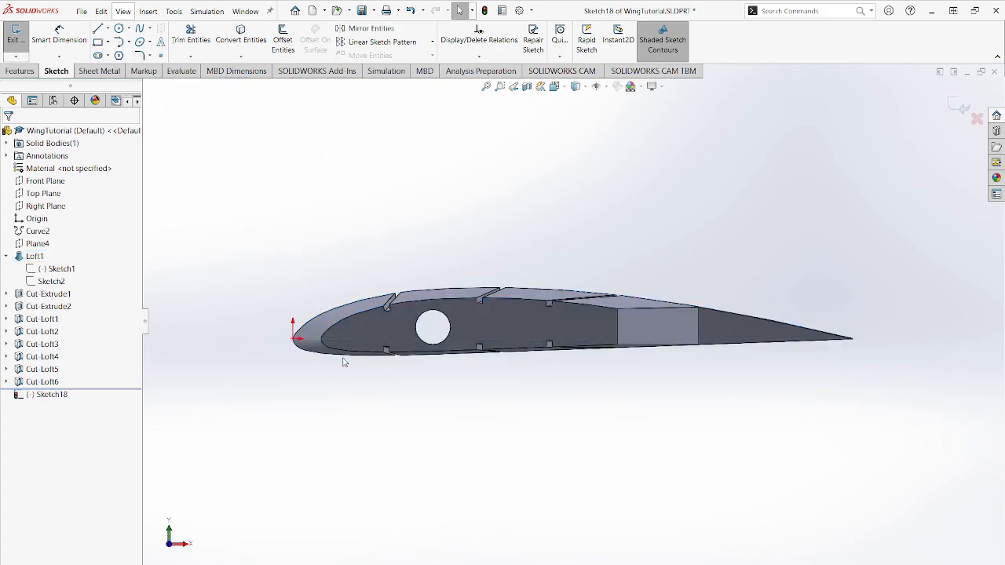
{"action": "scroll", "coordinate": [343, 362], "scroll_direction": "down", "scroll_amount": 8}
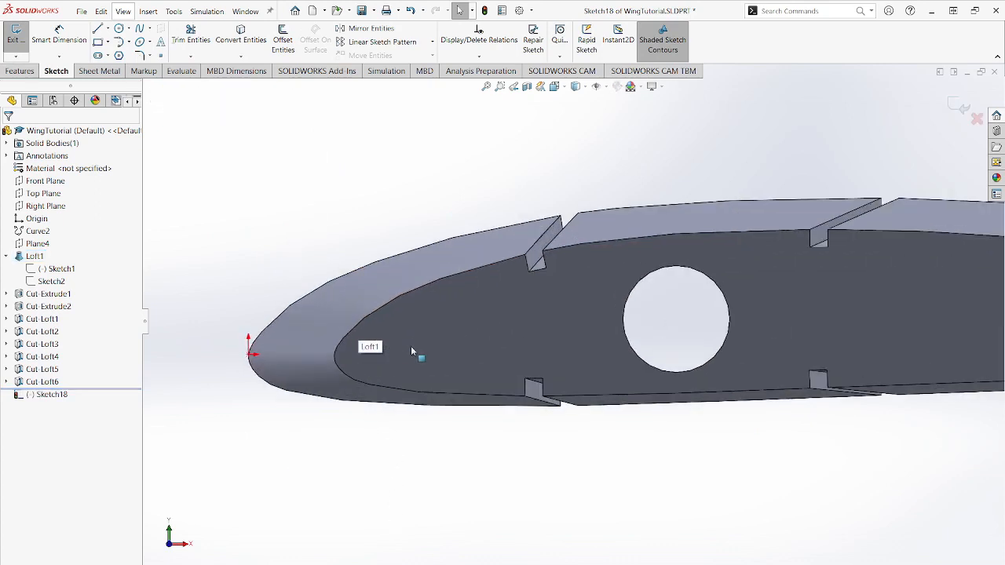
{"action": "left_click", "coordinate": [250, 46]}
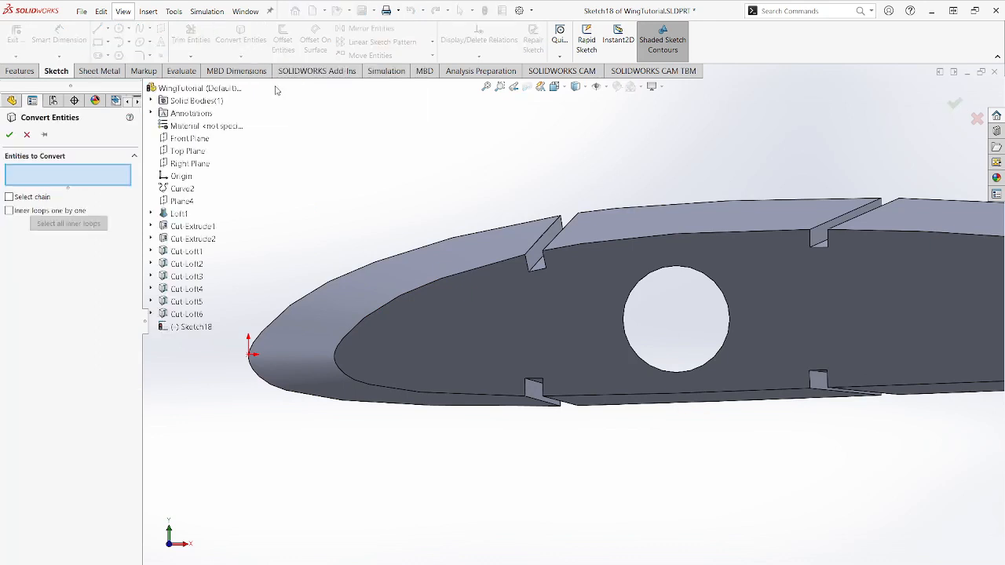
{"action": "left_click", "coordinate": [412, 293]}
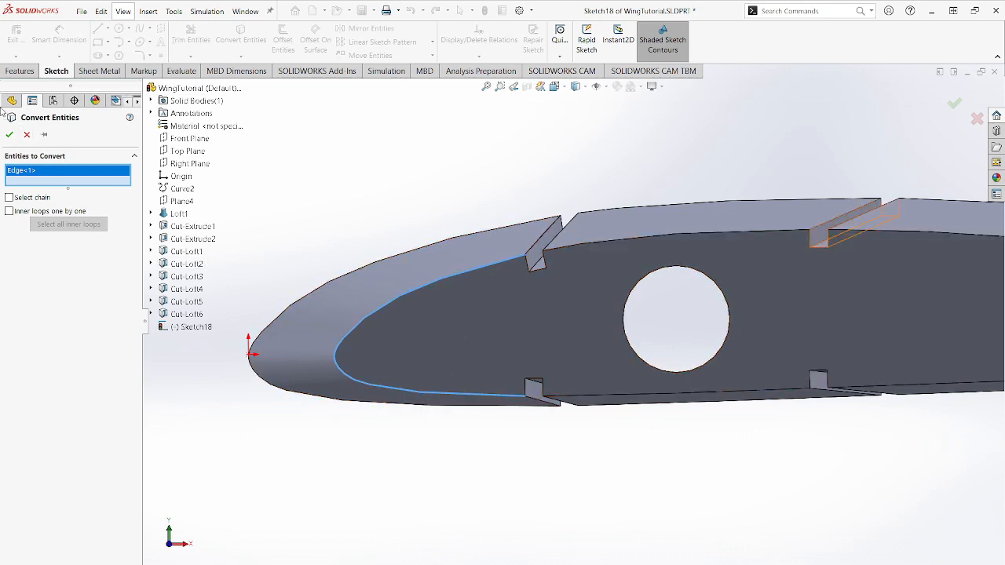
{"action": "left_click", "coordinate": [10, 135]}
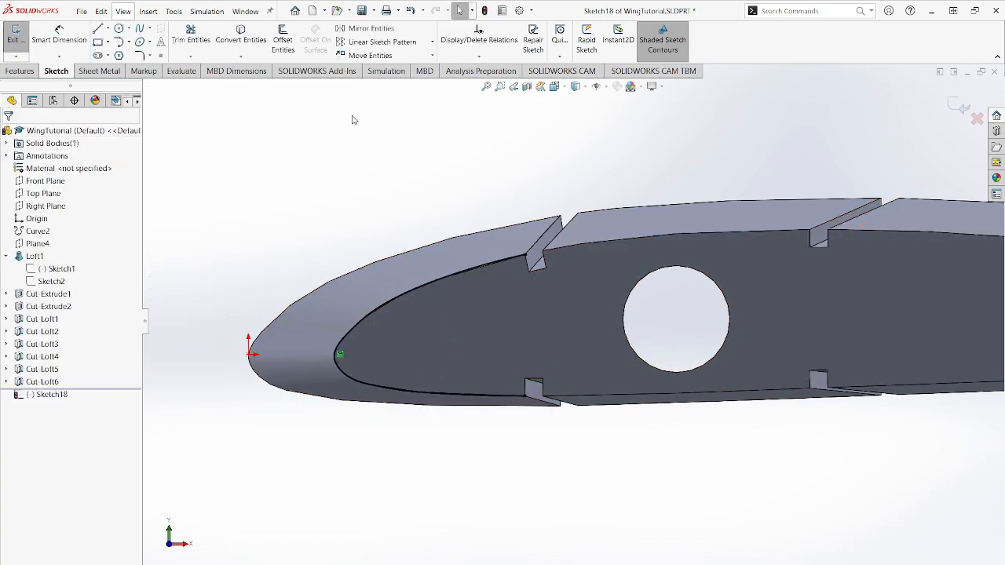
- Offset the converted leading-edge curve by 0.0625 in in both directions
{"action": "left_click", "coordinate": [410, 289]}
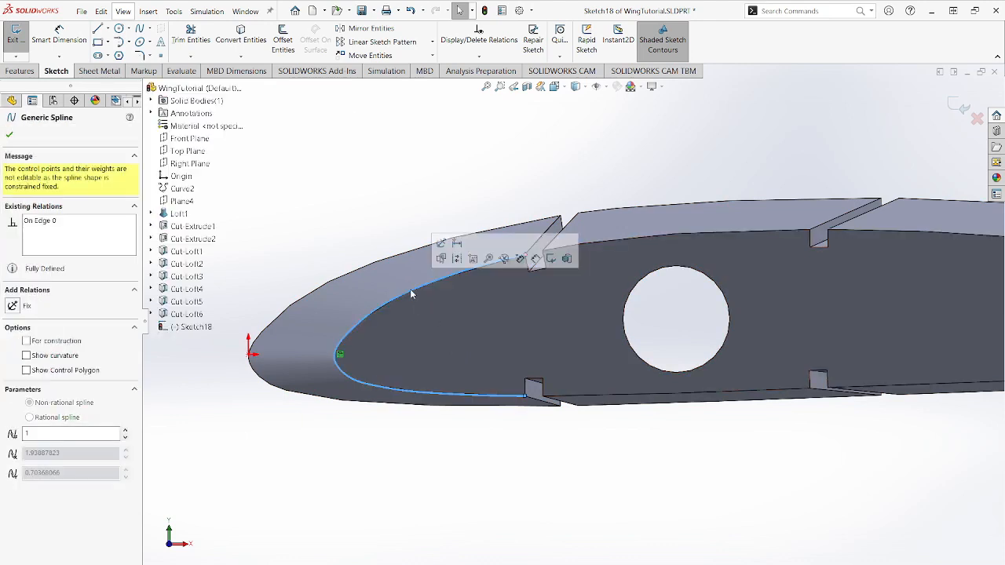
{"action": "left_click", "coordinate": [282, 40]}
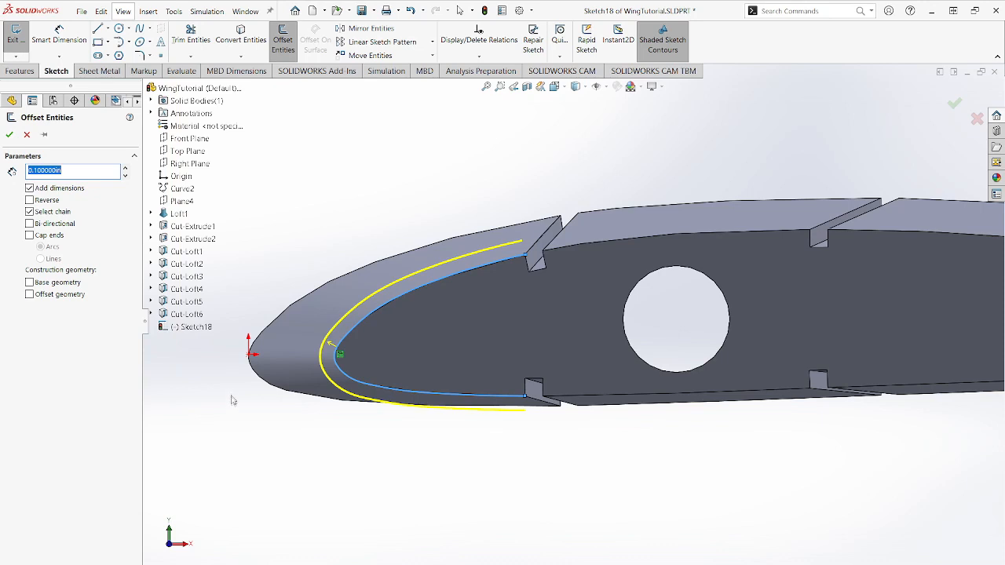
{"action": "type", "text": "1/16"}
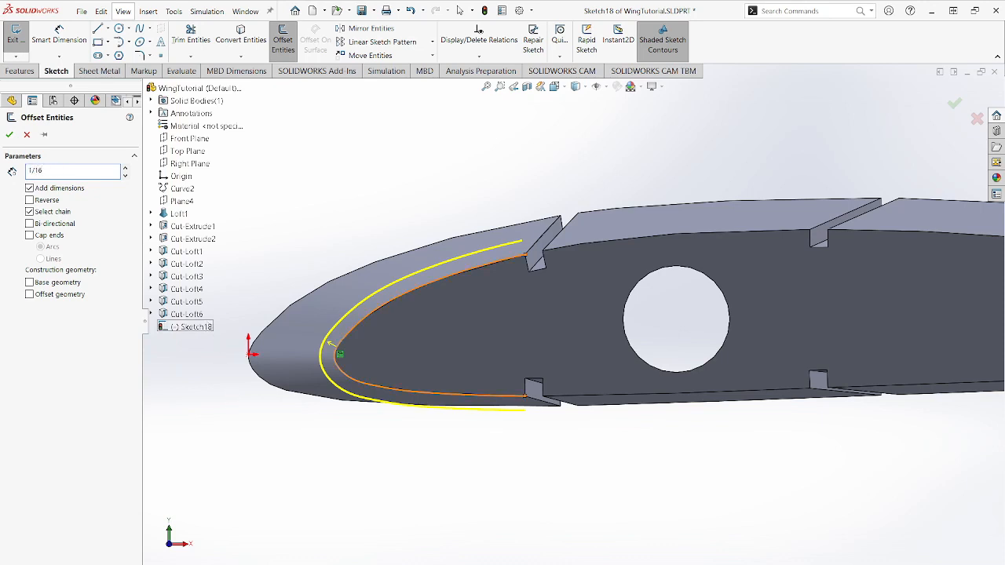
{"action": "key", "text": "Return"}
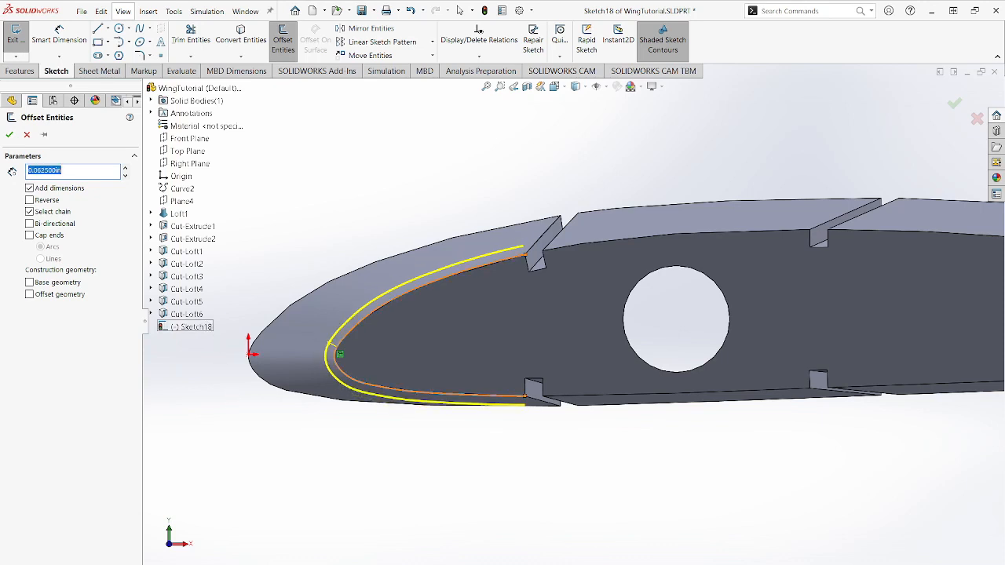
{"action": "left_click", "coordinate": [29, 223]}
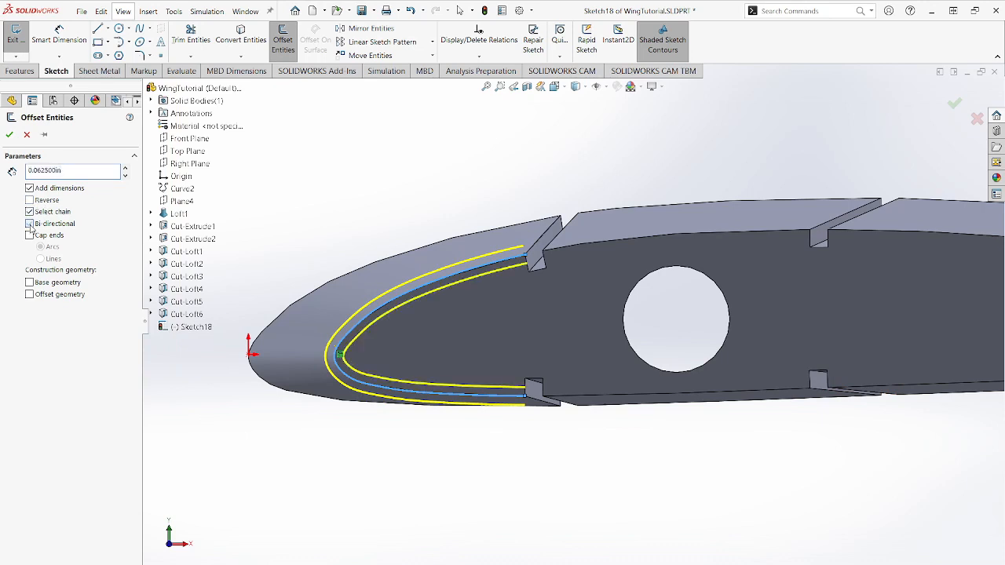
{"action": "left_click", "coordinate": [10, 137]}
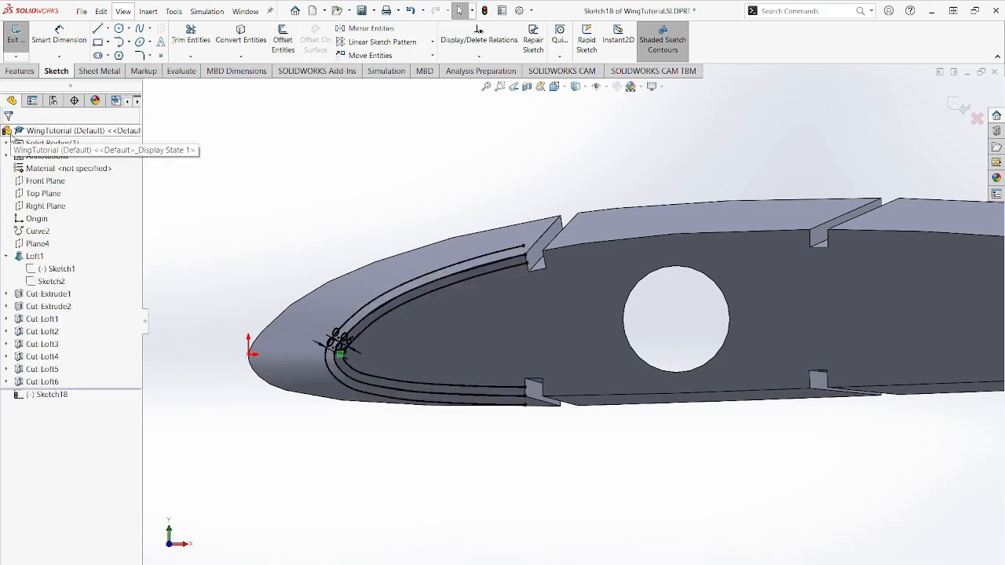
- Draw a short line across the leading-edge band, joining the outer and inner offset curves
{"action": "scroll", "coordinate": [460, 309], "scroll_direction": "down", "scroll_amount": 5}
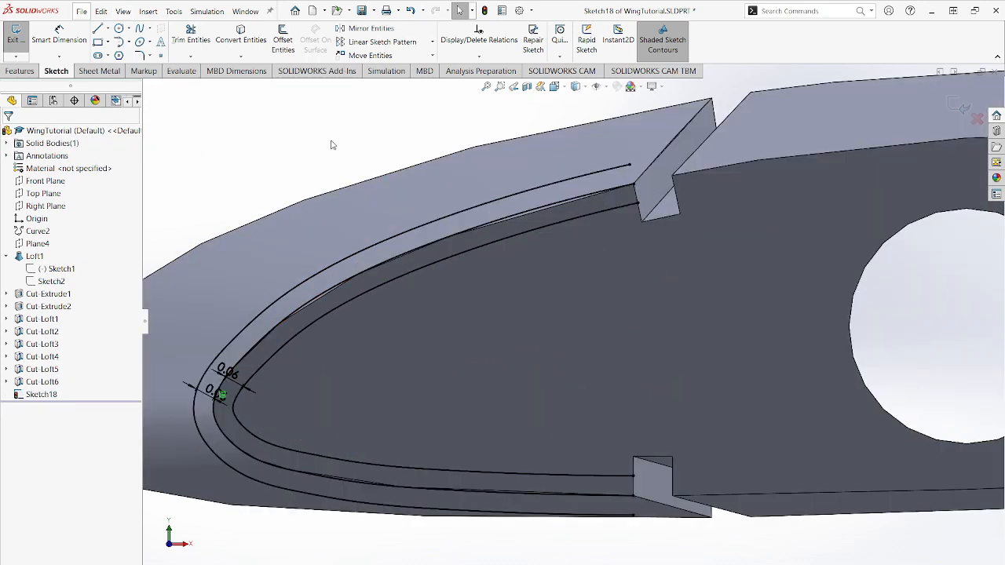
{"action": "left_click", "coordinate": [97, 28]}
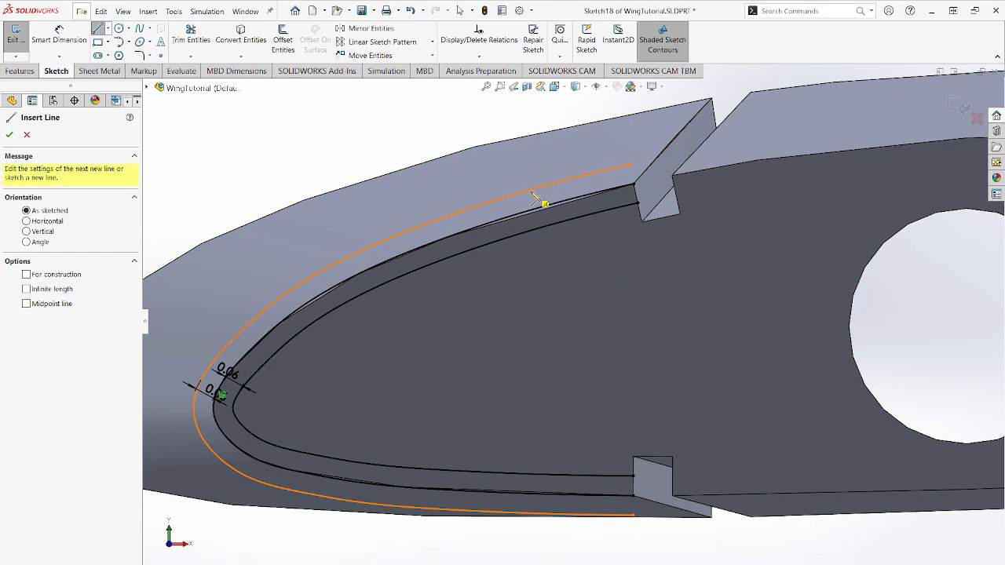
{"action": "left_click", "coordinate": [531, 191]}
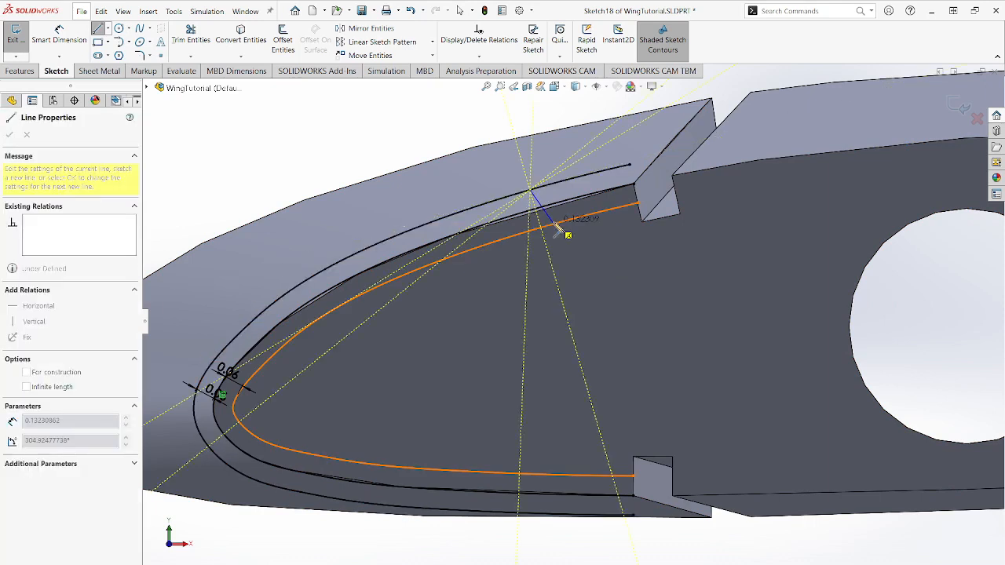
{"action": "left_click", "coordinate": [557, 227]}
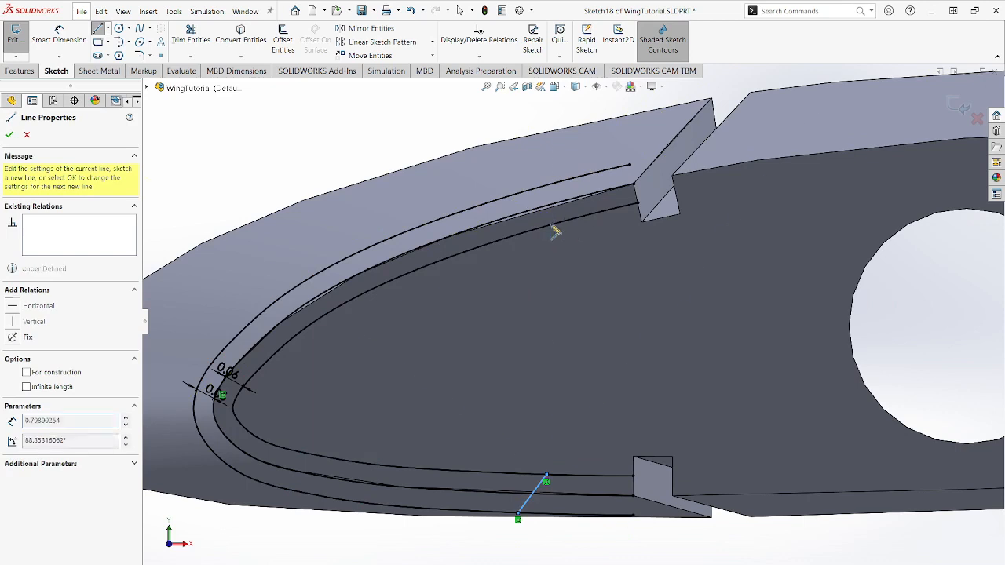
{"action": "key", "text": "Escape"}
{"action": "key", "text": "Escape"}
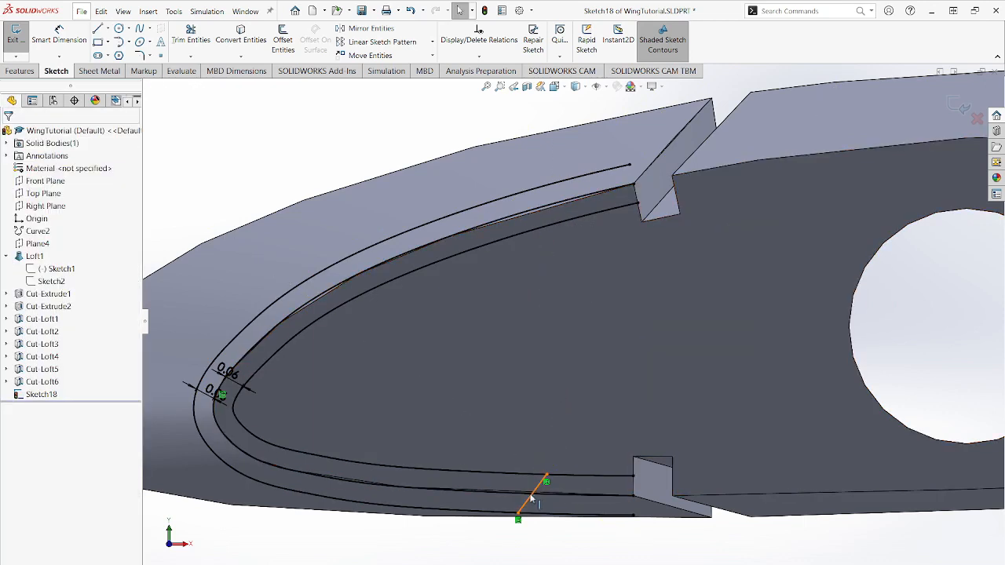
- Move the short connecting line around to the nose and make it perpendicular to the outer offset curve
{"action": "mouse_move", "coordinate": [534, 496]}
{"action": "left_mouse_down"}
{"action": "mouse_move", "coordinate": [442, 483]}
{"action": "mouse_move", "coordinate": [354, 488]}
{"action": "mouse_move", "coordinate": [206, 445]}
{"action": "left_mouse_up"}
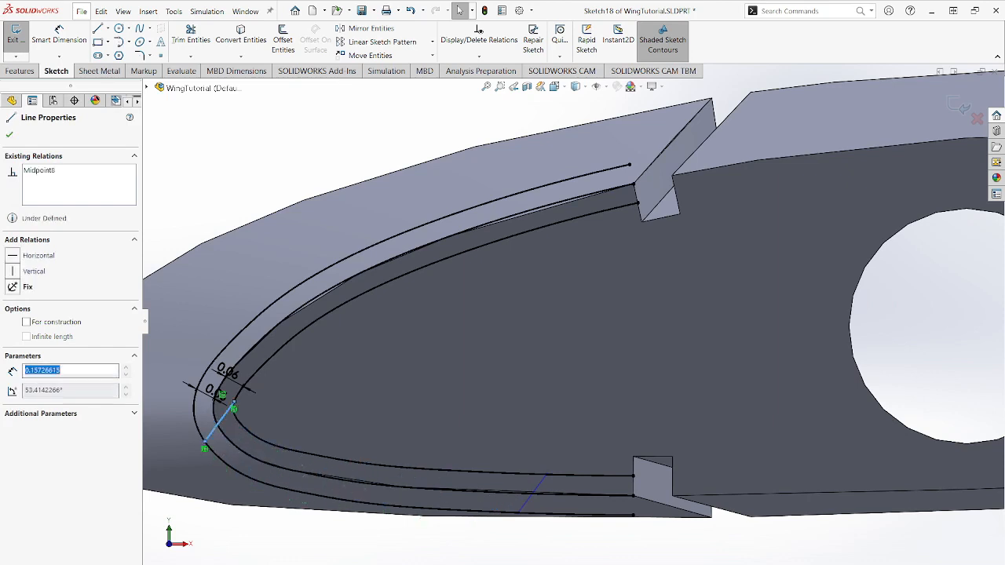
{"action": "left_click", "coordinate": [213, 432]}
{"action": "left_click", "coordinate": [209, 456], "text": "ctrl"}
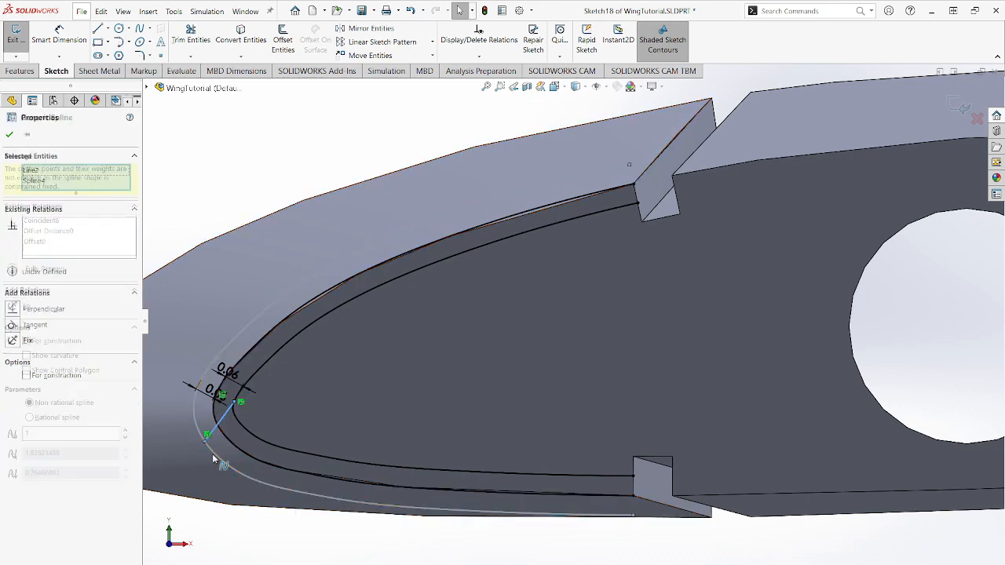
{"action": "left_click", "coordinate": [14, 312]}
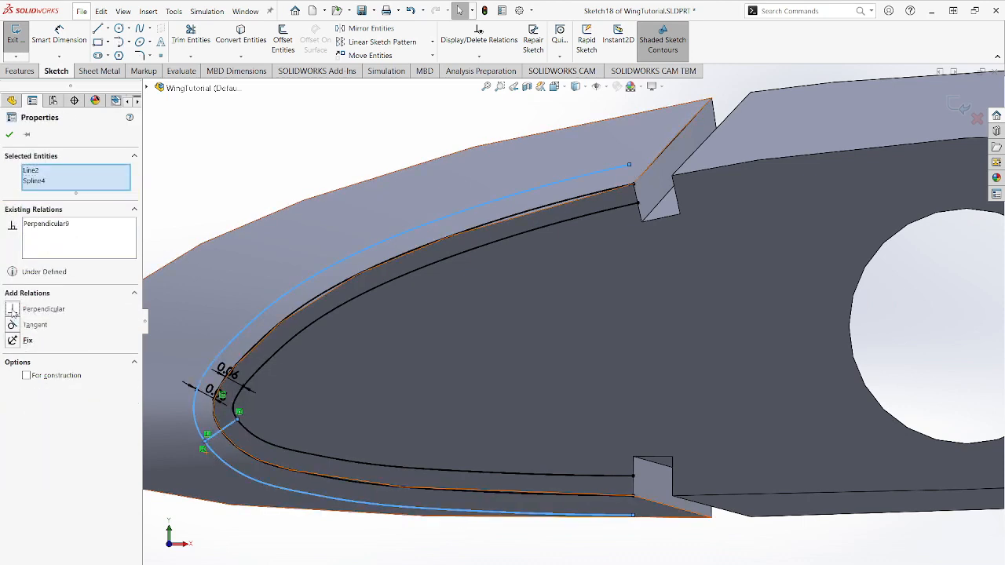
{"action": "left_click", "coordinate": [9, 137]}
- Move the perpendicular line to the band's upper end and dimension it 0.20 in from the converted curve's endpoint at the upper notch
{"action": "mouse_move", "coordinate": [204, 441]}
{"action": "left_mouse_down"}
{"action": "mouse_move", "coordinate": [210, 385]}
{"action": "mouse_move", "coordinate": [250, 336]}
{"action": "mouse_move", "coordinate": [320, 298]}
{"action": "mouse_move", "coordinate": [337, 276]}
{"action": "mouse_move", "coordinate": [305, 275]}
{"action": "mouse_move", "coordinate": [280, 306]}
{"action": "mouse_move", "coordinate": [334, 299]}
{"action": "mouse_move", "coordinate": [327, 305]}
{"action": "mouse_move", "coordinate": [346, 309]}
{"action": "mouse_move", "coordinate": [583, 220]}
{"action": "mouse_move", "coordinate": [587, 208]}
{"action": "left_mouse_up"}
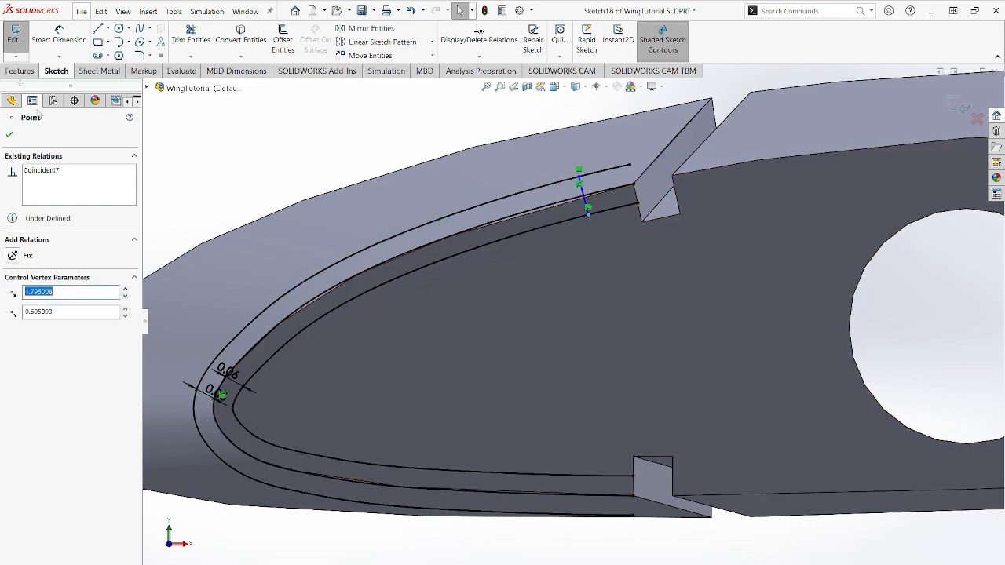
{"action": "left_click", "coordinate": [49, 30]}
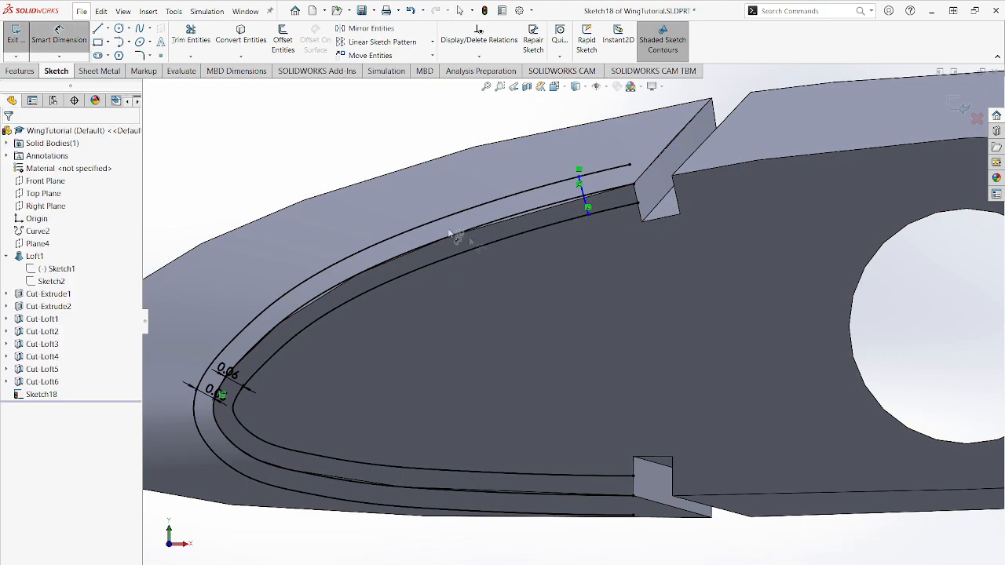
{"action": "left_click", "coordinate": [587, 206]}
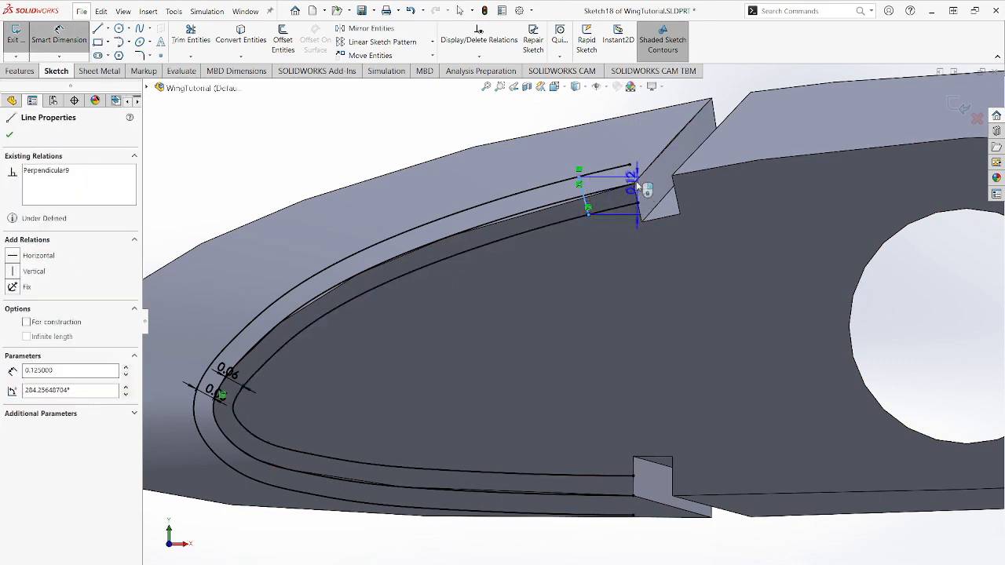
{"action": "left_click", "coordinate": [634, 205]}
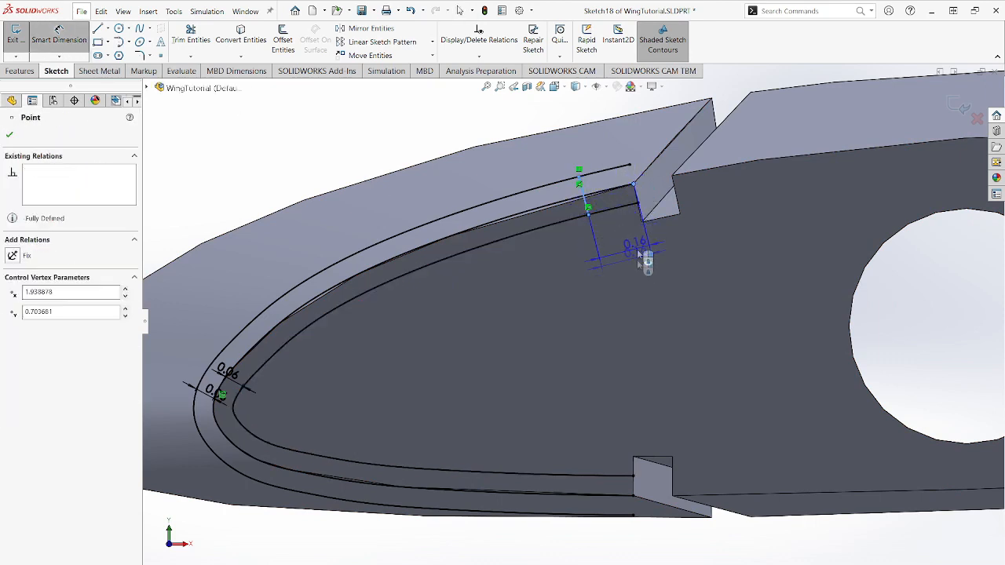
{"action": "left_click", "coordinate": [632, 286]}
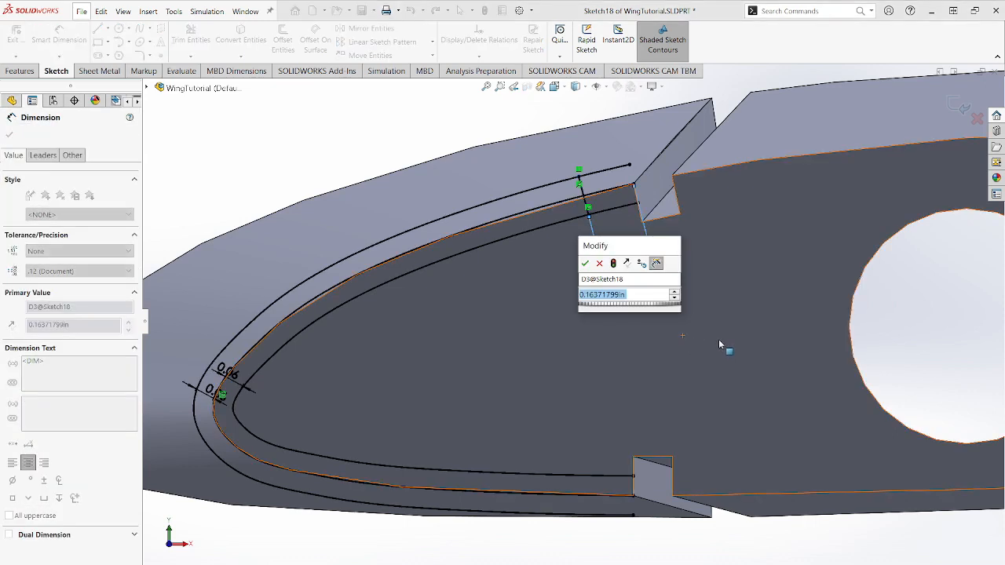
{"action": "type", "text": "0.2"}
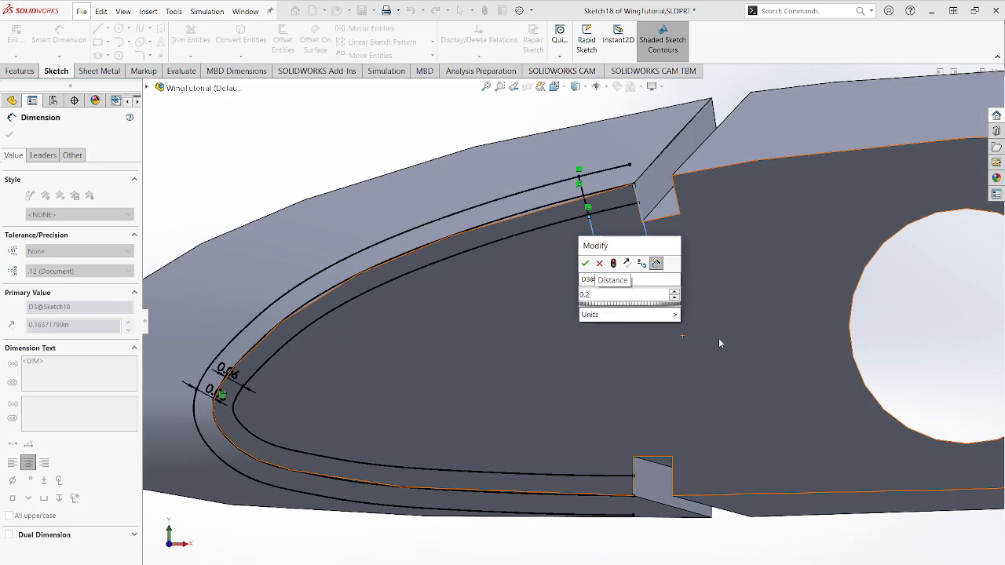
{"action": "key", "text": "Return"}
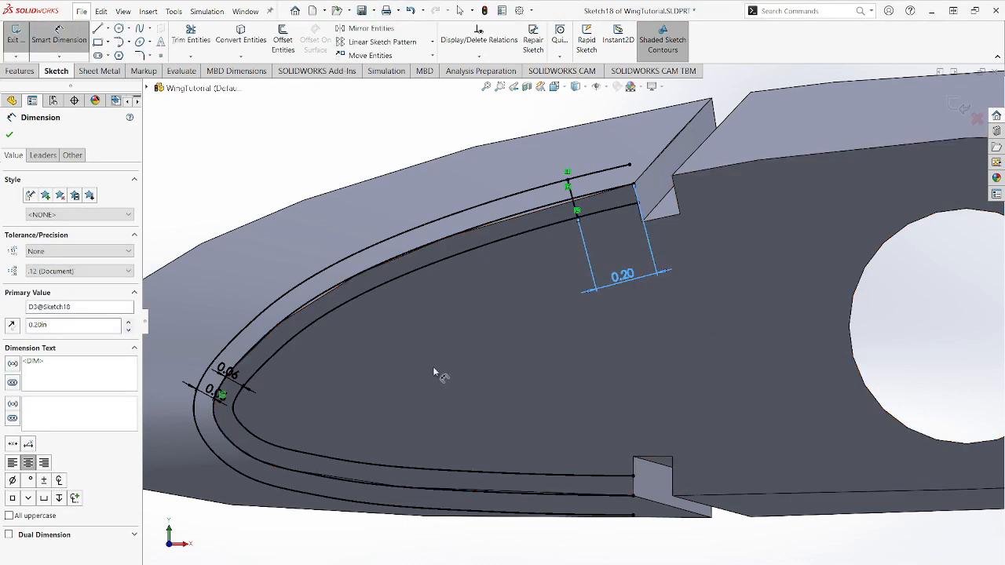
{"action": "key", "text": "Escape"}
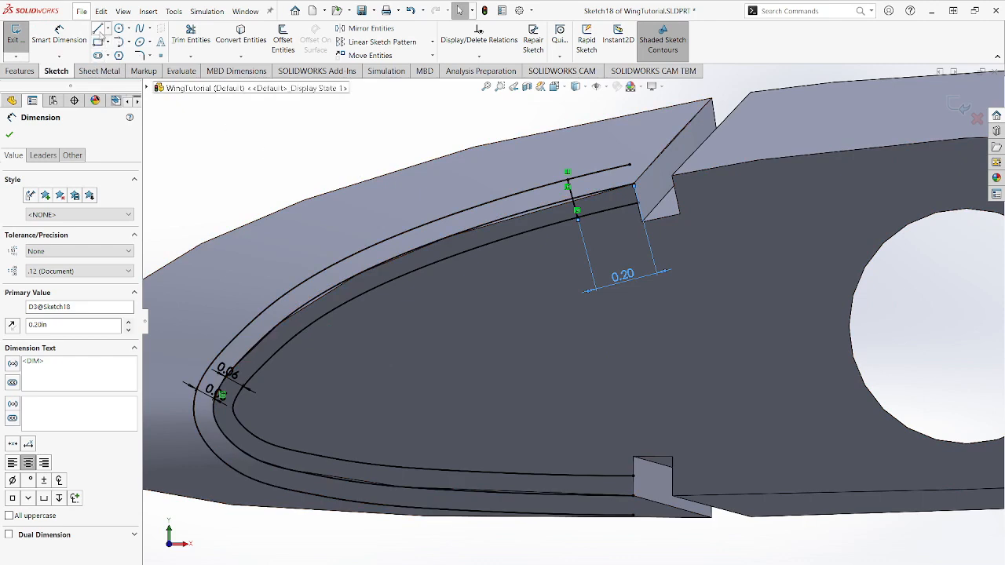
- Add a matching line across the band's lower end, 0.20 in from the notch, and make the middle curve construction geometry
{"action": "left_click", "coordinate": [97, 29]}
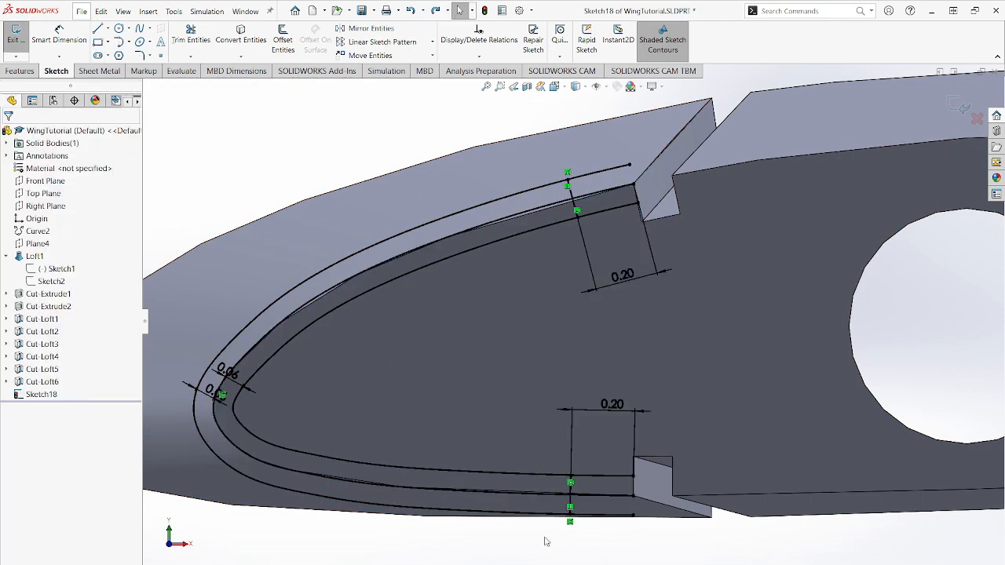
{"action": "left_click", "coordinate": [528, 489]}
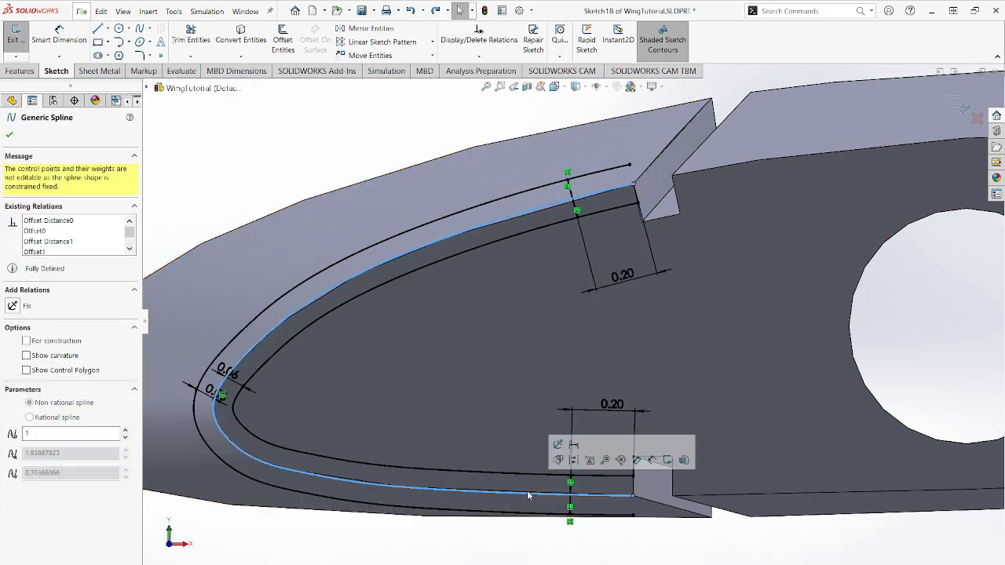
{"action": "left_click", "coordinate": [26, 342]}
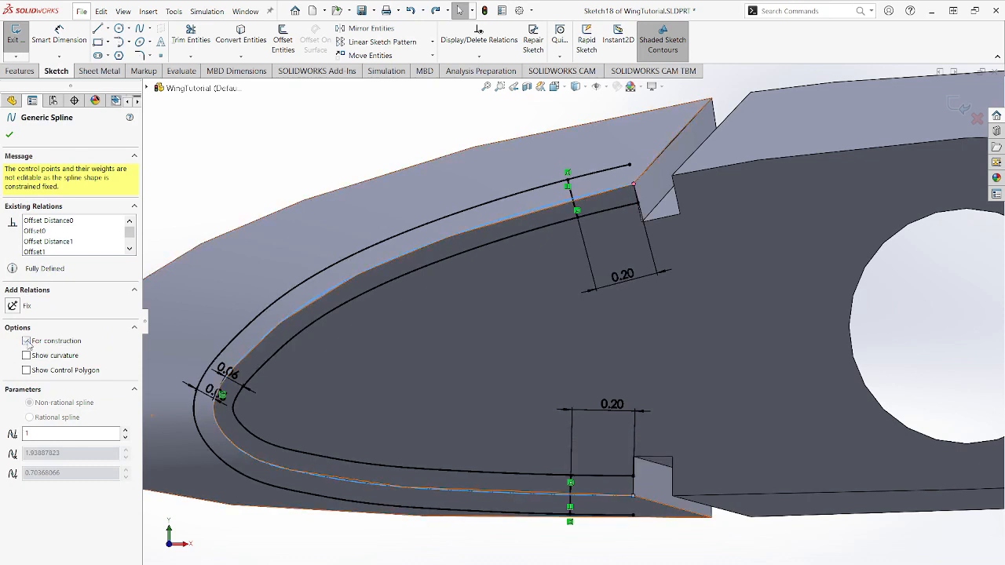
{"action": "left_click", "coordinate": [13, 138]}
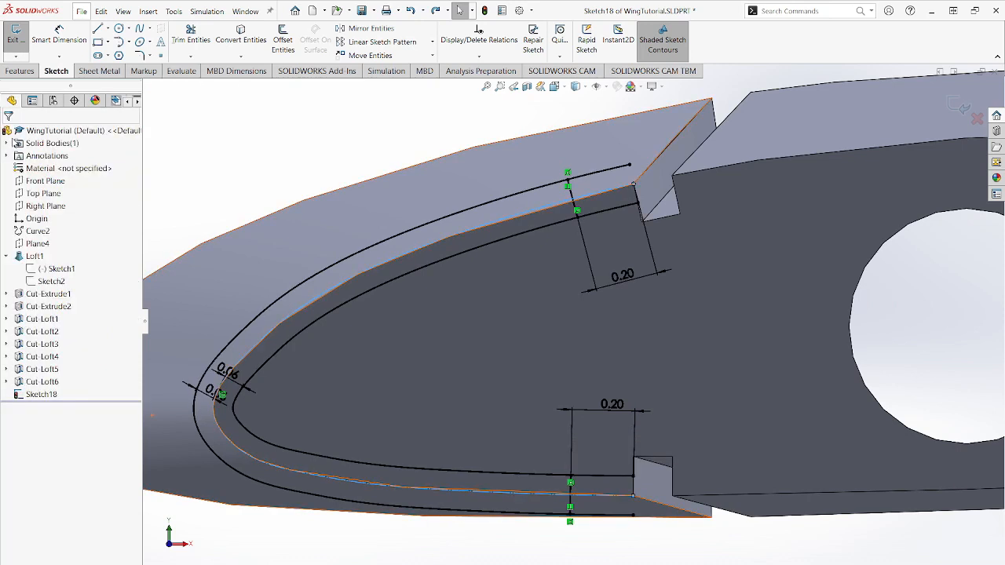
- Trim the offset curve ends that extend past the two short lines toward the notches to close the leading-edge profile
{"action": "left_click", "coordinate": [198, 38]}
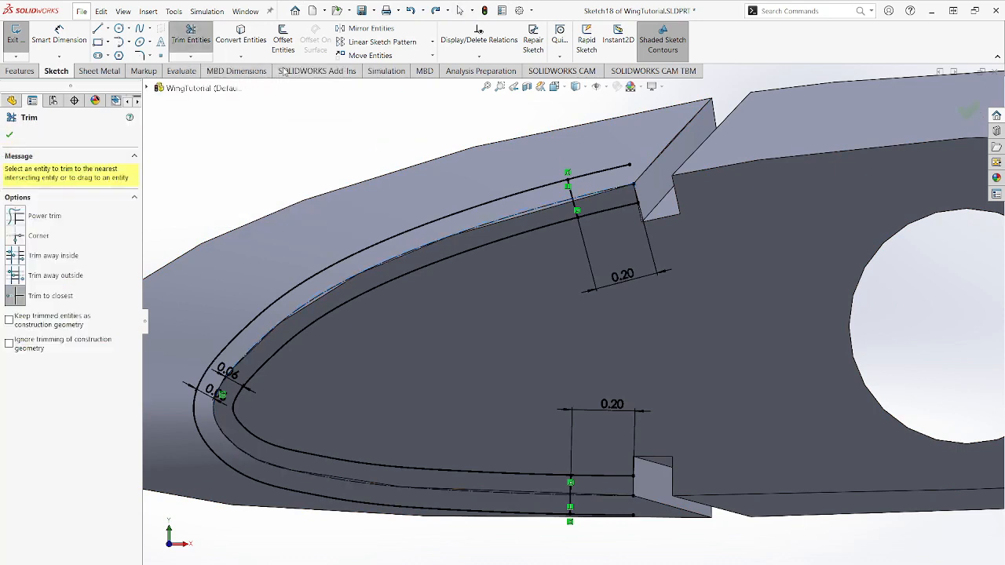
{"action": "left_click", "coordinate": [587, 176]}
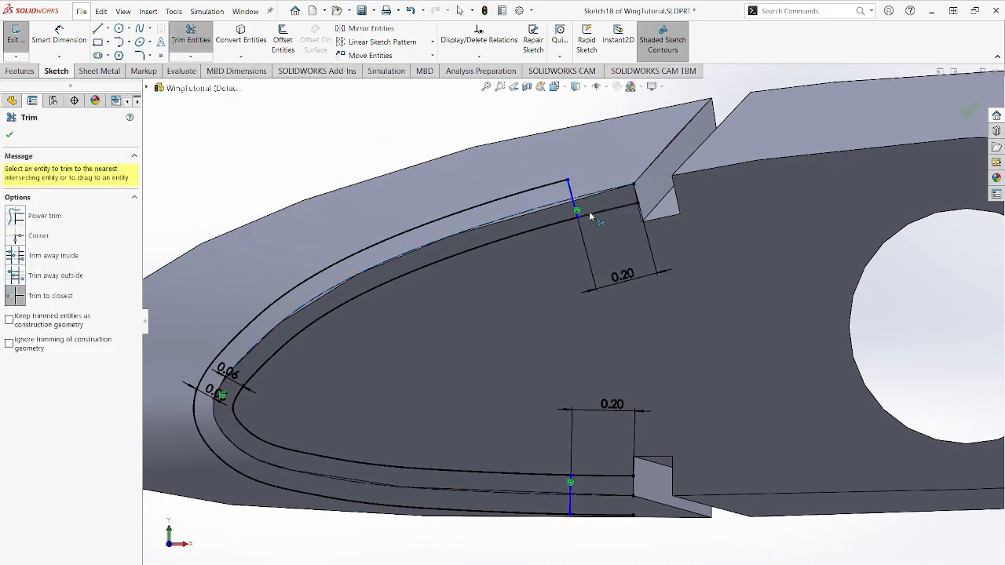
{"action": "left_click", "coordinate": [590, 476]}
{"action": "left_click", "coordinate": [596, 516]}
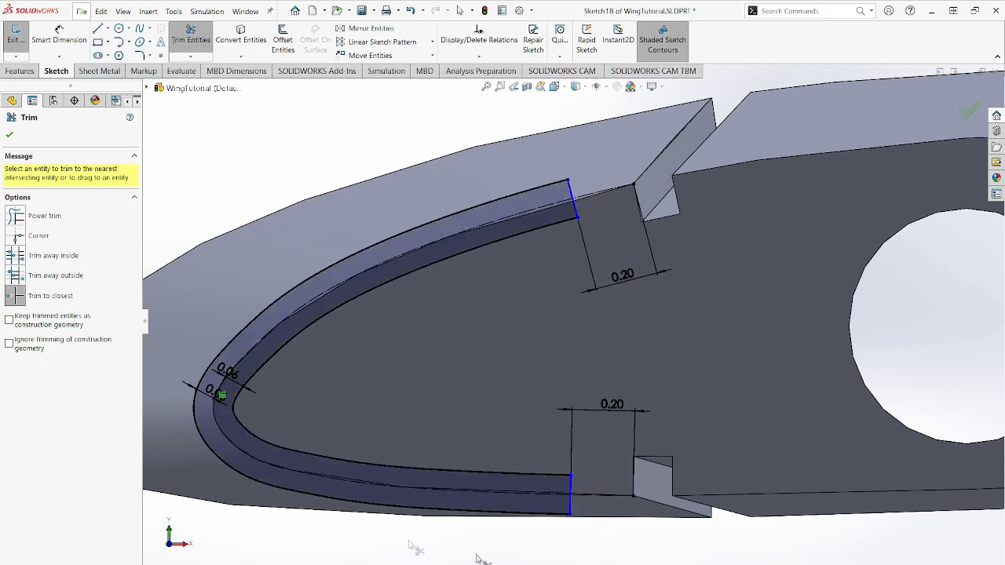
- Trim the excess offset curves in the matching leading-edge sketch on the wing's larger end face
{"action": "left_click", "coordinate": [189, 35]}
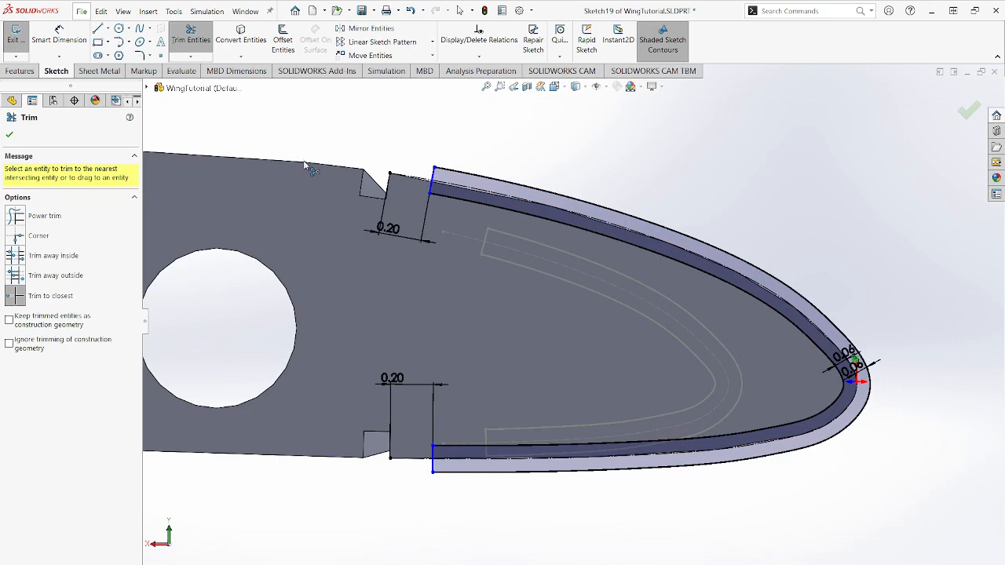
- Finish trimming and exit the leading-edge band sketch on the wing's larger end face
{"action": "left_click", "coordinate": [193, 43]}
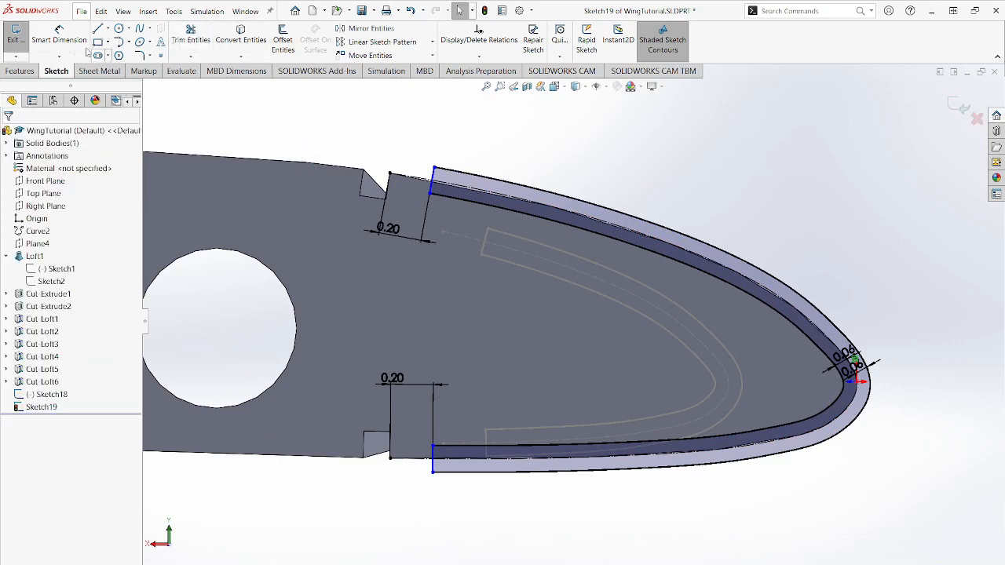
{"action": "left_click", "coordinate": [19, 36]}
{"action": "scroll", "coordinate": [657, 367], "scroll_direction": "up", "scroll_amount": 6}
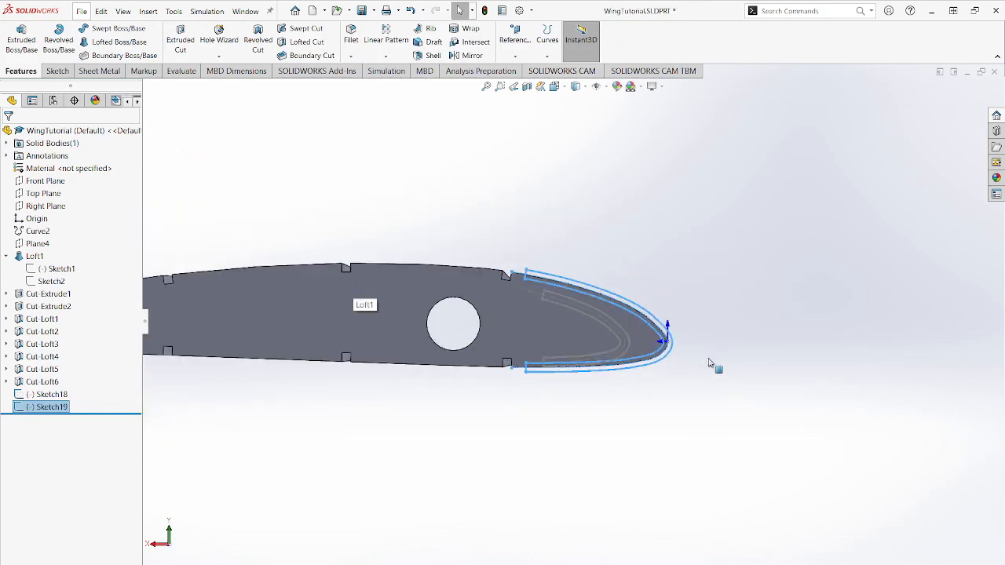
- Create a lofted cut along the leading edge using Sketch18 and Sketch19, the band sketches on both end faces, as profiles
{"action": "middle_click_drag", "start_coordinate": [708, 360], "coordinate": [664, 377]}
{"action": "scroll", "coordinate": [782, 288], "scroll_direction": "up", "scroll_amount": 7}
{"action": "scroll", "coordinate": [791, 240], "scroll_direction": "down", "scroll_amount": 3}
{"action": "scroll", "coordinate": [791, 237], "scroll_direction": "down", "scroll_amount": 1}
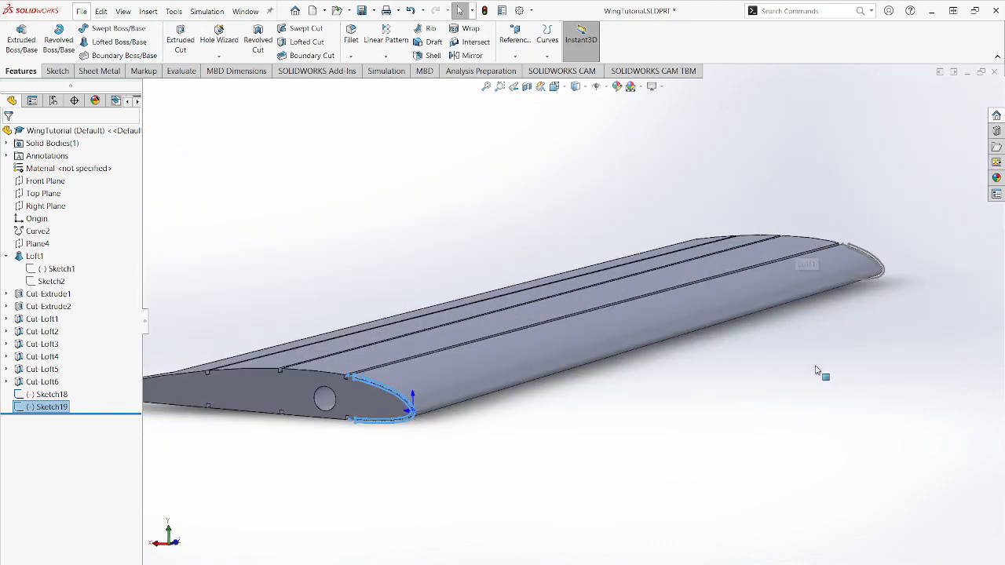
{"action": "left_click", "coordinate": [817, 366]}
{"action": "left_click", "coordinate": [303, 44]}
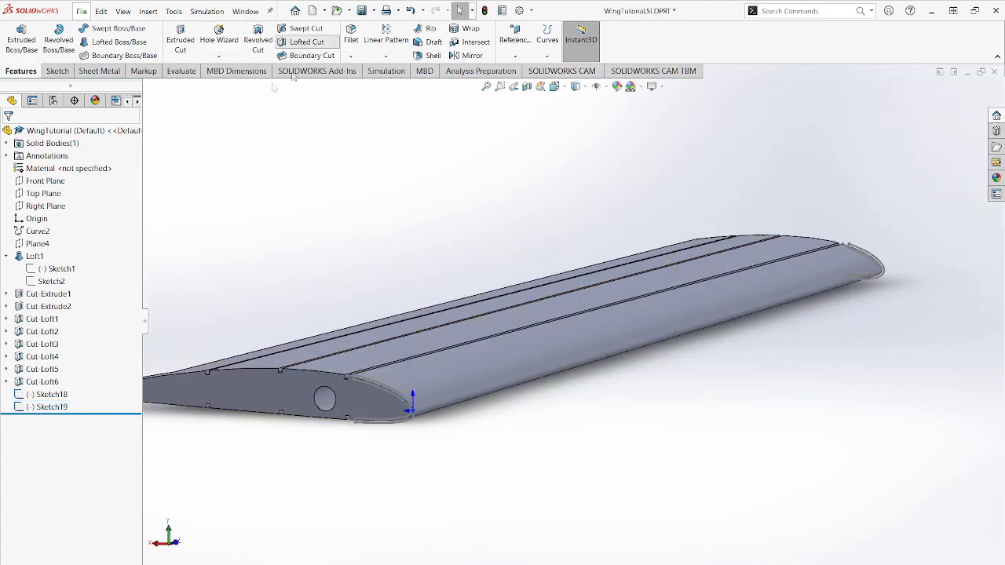
{"action": "left_click", "coordinate": [146, 88]}
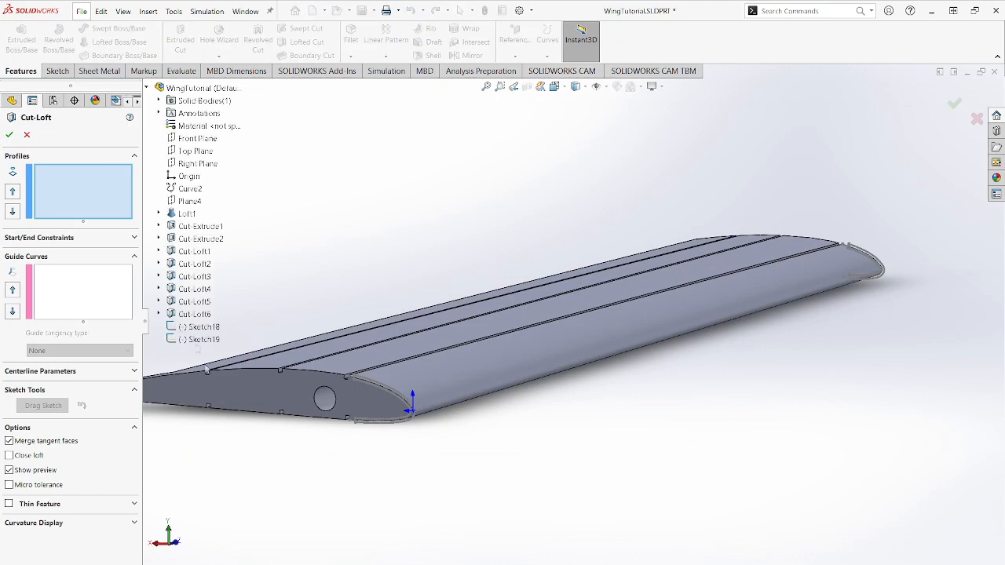
{"action": "left_click", "coordinate": [198, 326]}
{"action": "left_click", "coordinate": [198, 339]}
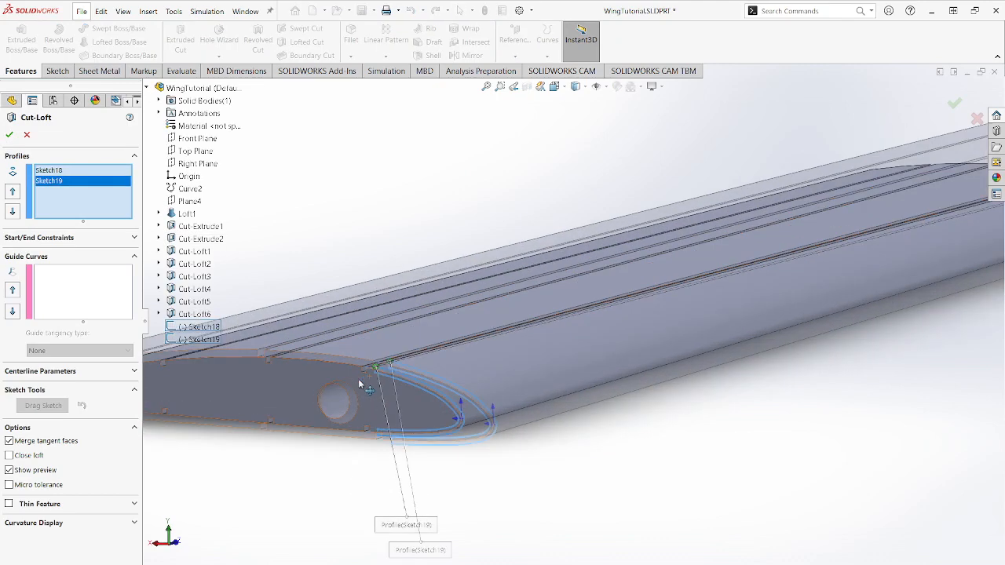
{"action": "scroll", "coordinate": [816, 252], "scroll_direction": "up", "scroll_amount": 8}
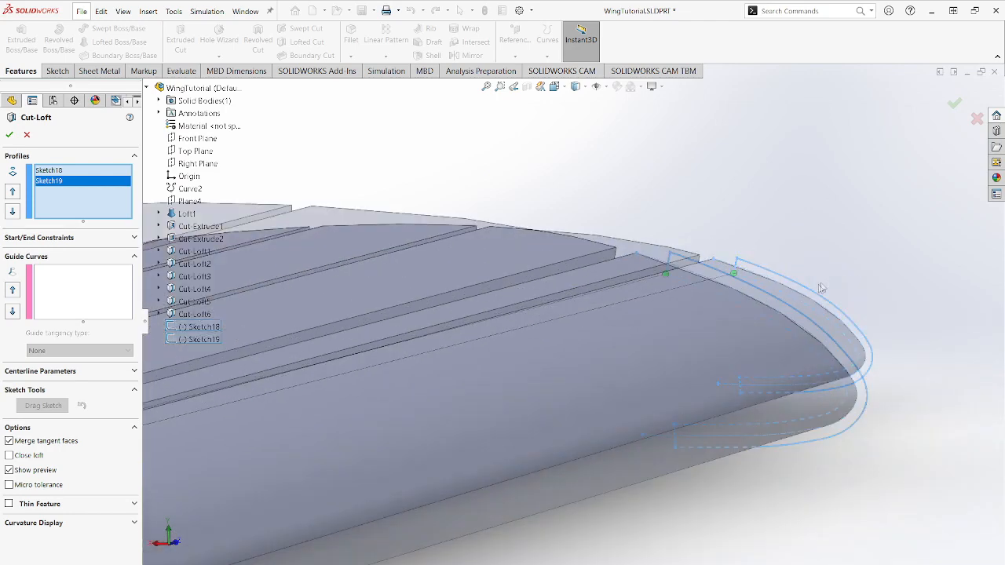
{"action": "left_click_drag", "start_coordinate": [609, 271], "coordinate": [618, 233]}
{"action": "scroll", "coordinate": [581, 317], "scroll_direction": "down", "scroll_amount": 6}
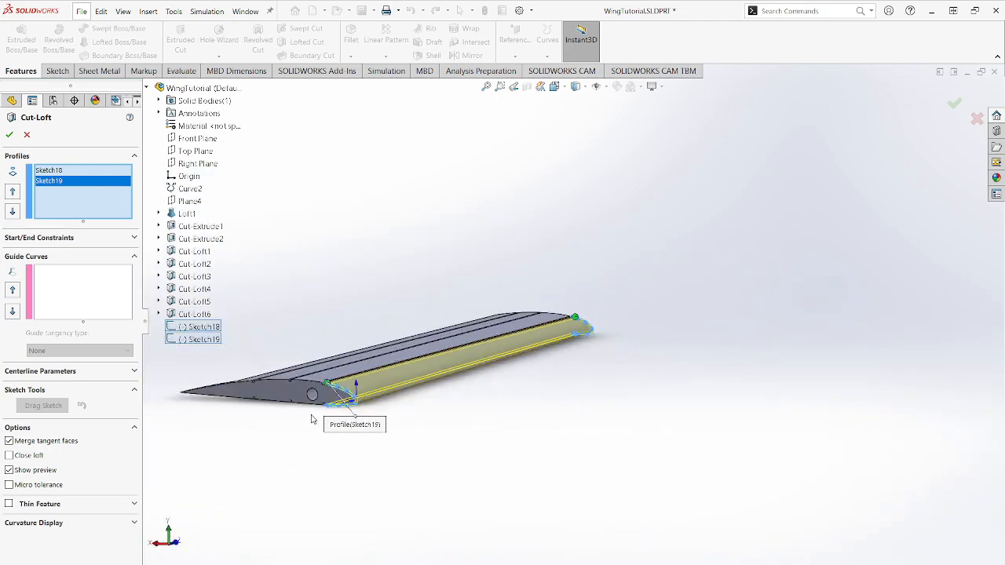
{"action": "scroll", "coordinate": [431, 356], "scroll_direction": "up", "scroll_amount": 2}
{"action": "left_click", "coordinate": [9, 135]}
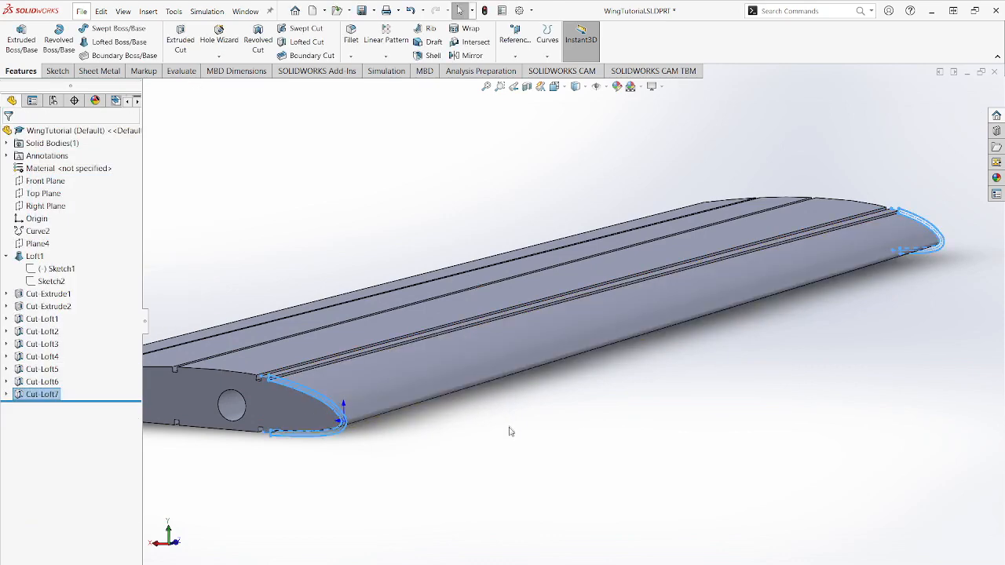
- Start a new sketch on the wing's smaller end face
{"action": "middle_click_drag", "start_coordinate": [434, 391], "coordinate": [416, 408]}
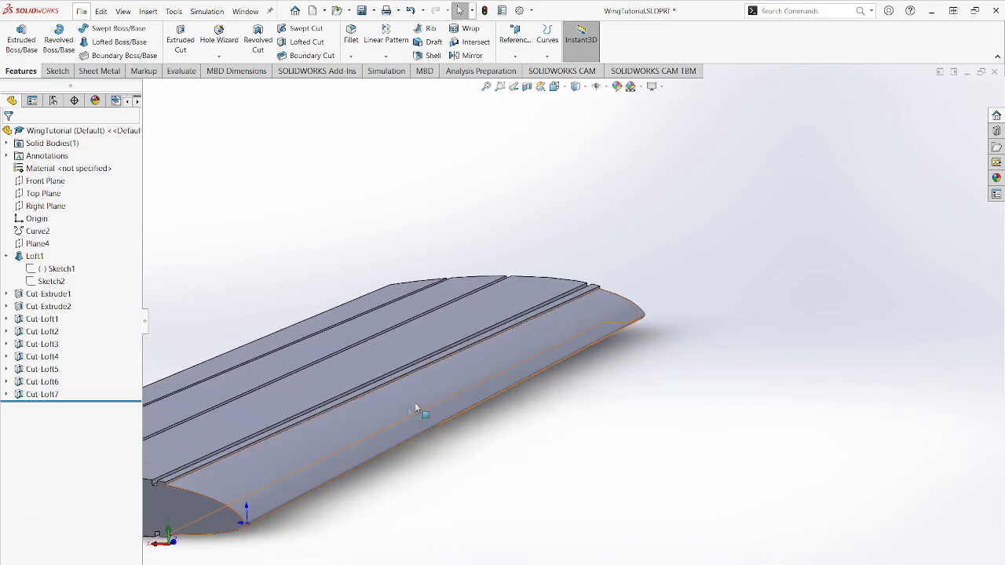
{"action": "middle_click_drag", "start_coordinate": [604, 367], "coordinate": [518, 357]}
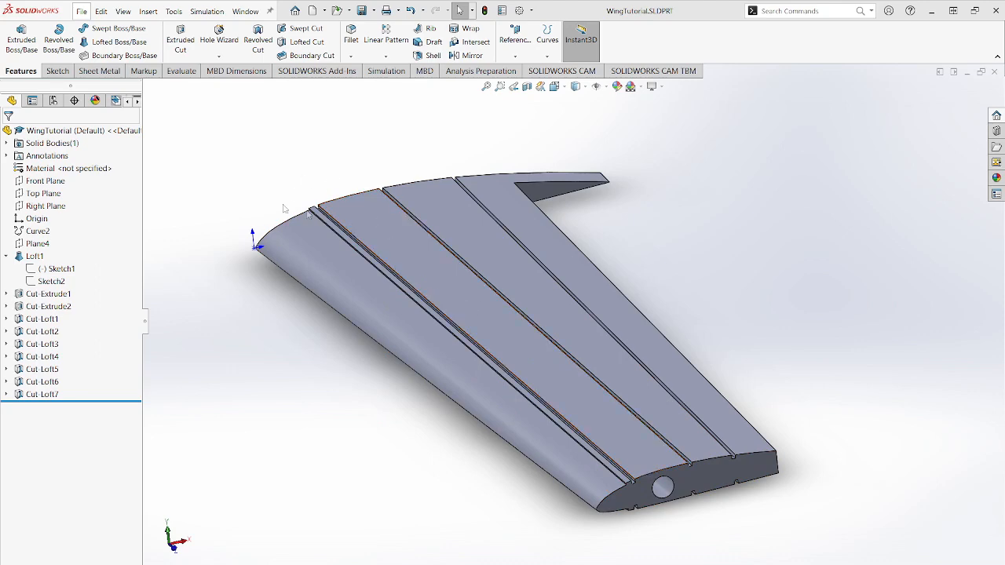
{"action": "scroll", "coordinate": [715, 487], "scroll_direction": "down", "scroll_amount": 5}
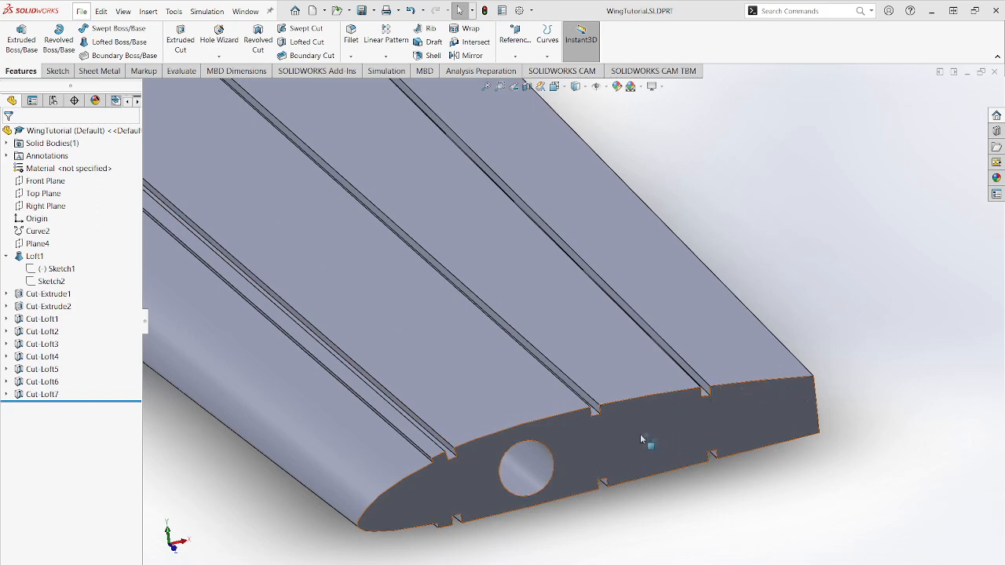
{"action": "left_click", "coordinate": [664, 441]}
{"action": "left_click", "coordinate": [703, 416]}
{"action": "left_click", "coordinate": [572, 467]}
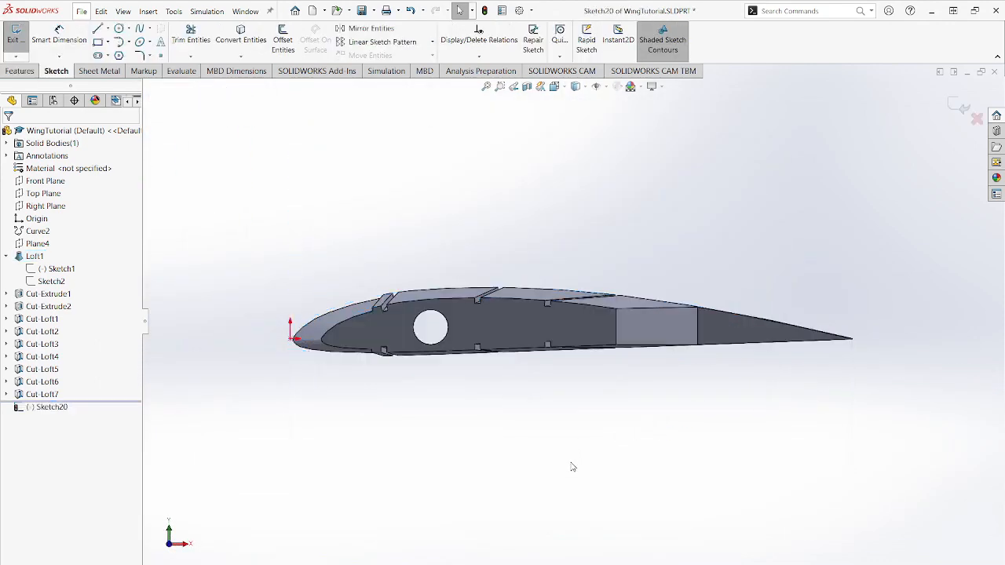
{"action": "scroll", "coordinate": [524, 333], "scroll_direction": "down", "scroll_amount": 3}
{"action": "scroll", "coordinate": [520, 318], "scroll_direction": "down", "scroll_amount": 3}
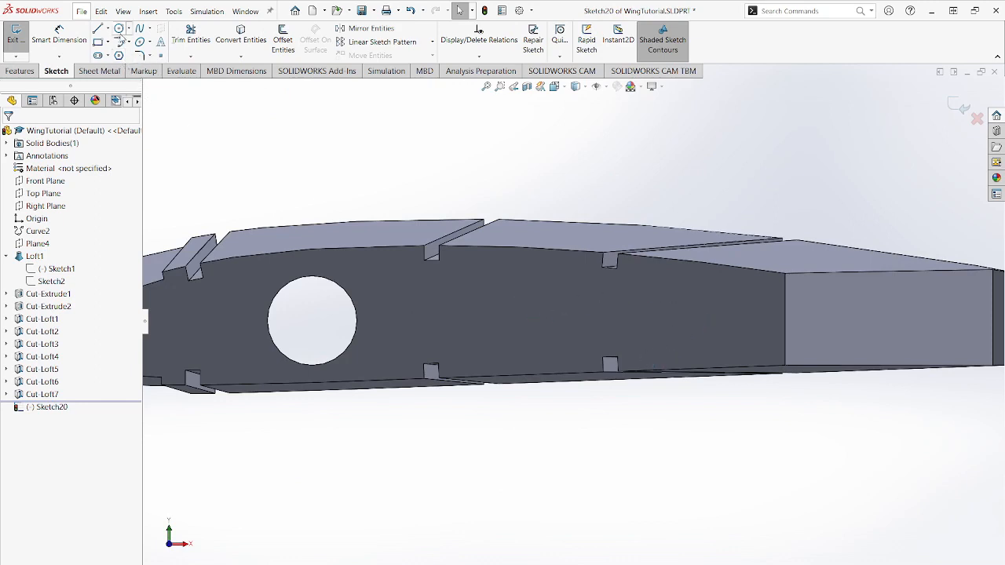
- Try two circles behind the spar hole, about 0.35 in and 0.31 in in radius, and undo them
{"action": "left_click", "coordinate": [118, 28]}
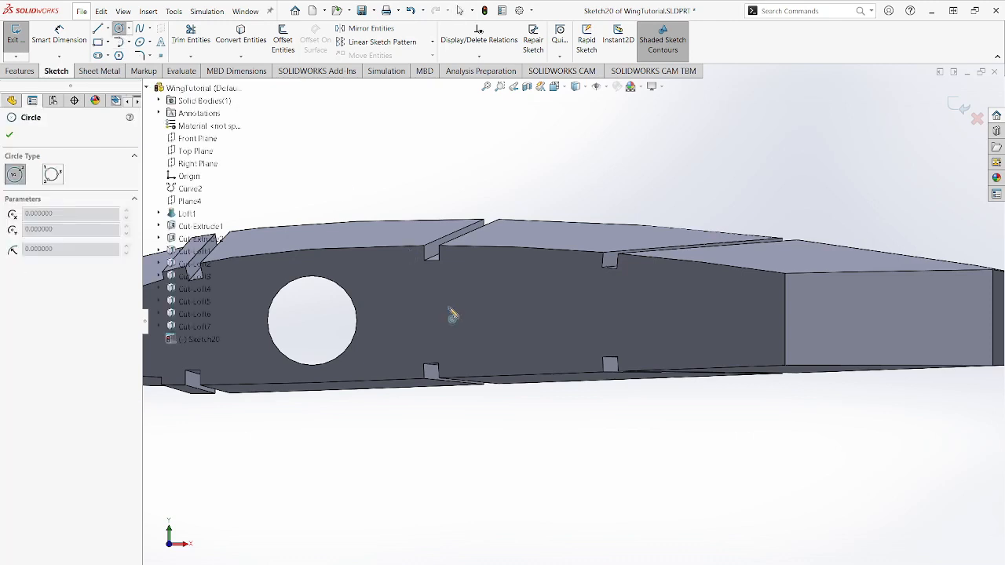
{"action": "left_click", "coordinate": [515, 309]}
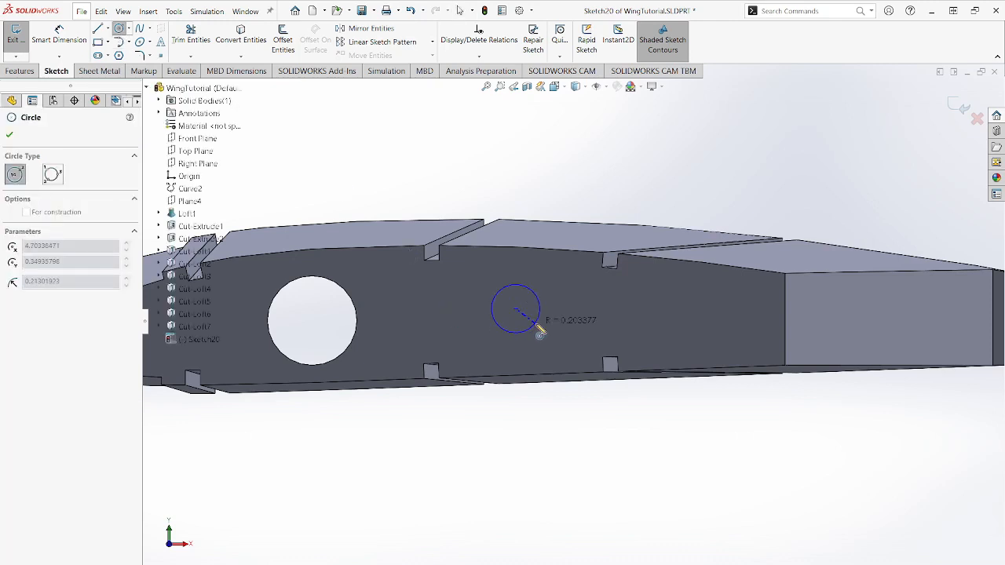
{"action": "left_click", "coordinate": [551, 336]}
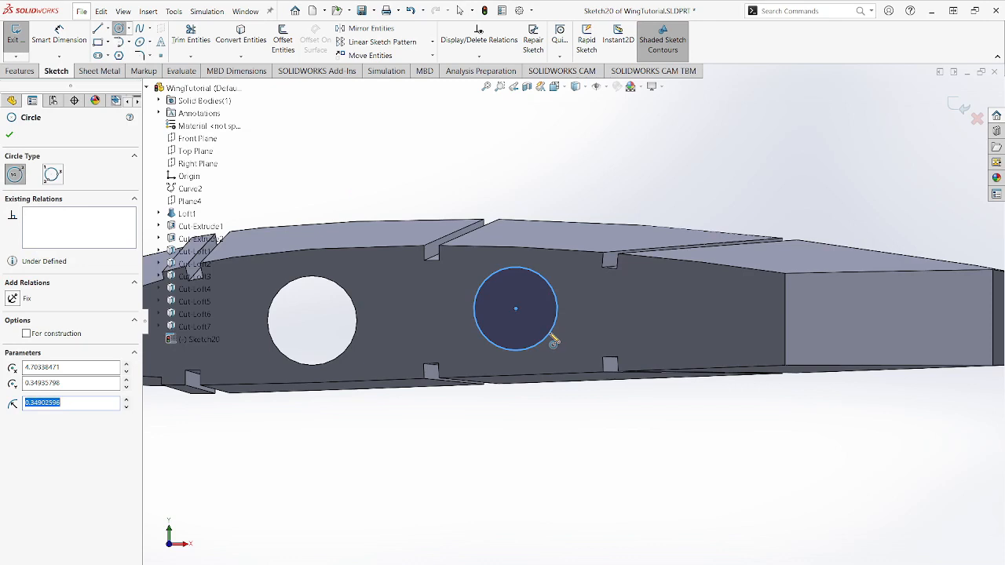
{"action": "left_click", "coordinate": [698, 313]}
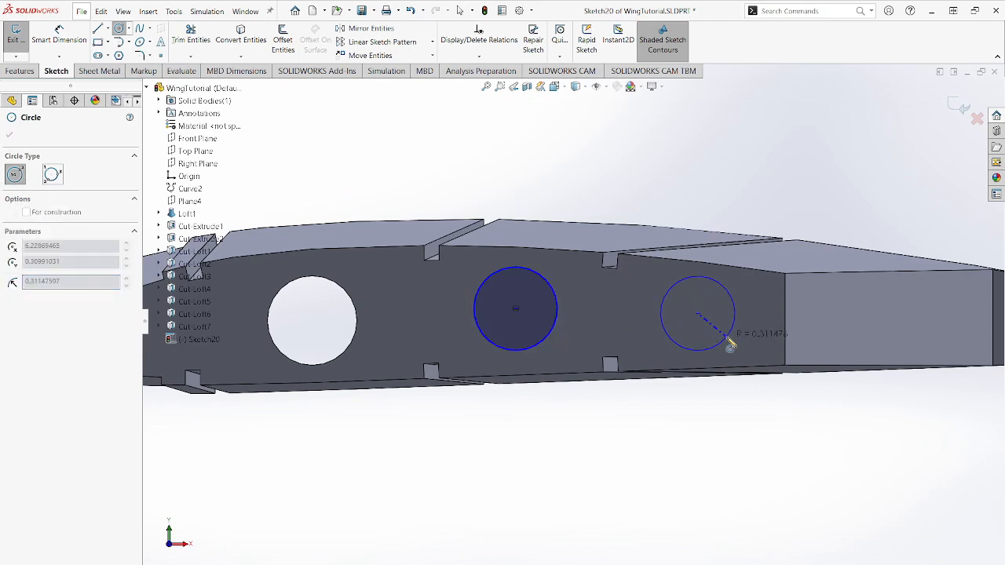
{"action": "left_click", "coordinate": [725, 337]}
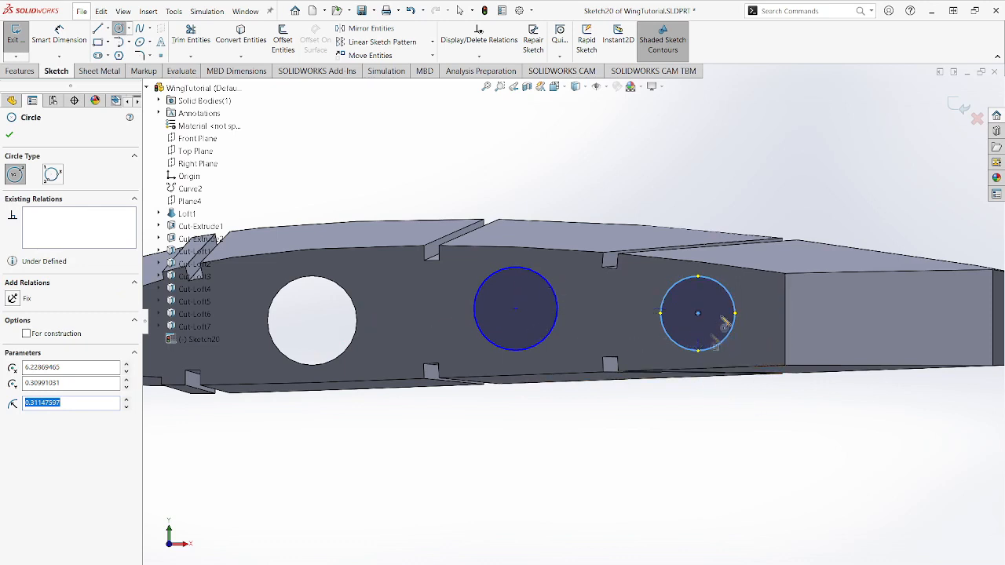
{"action": "key", "text": "Escape"}
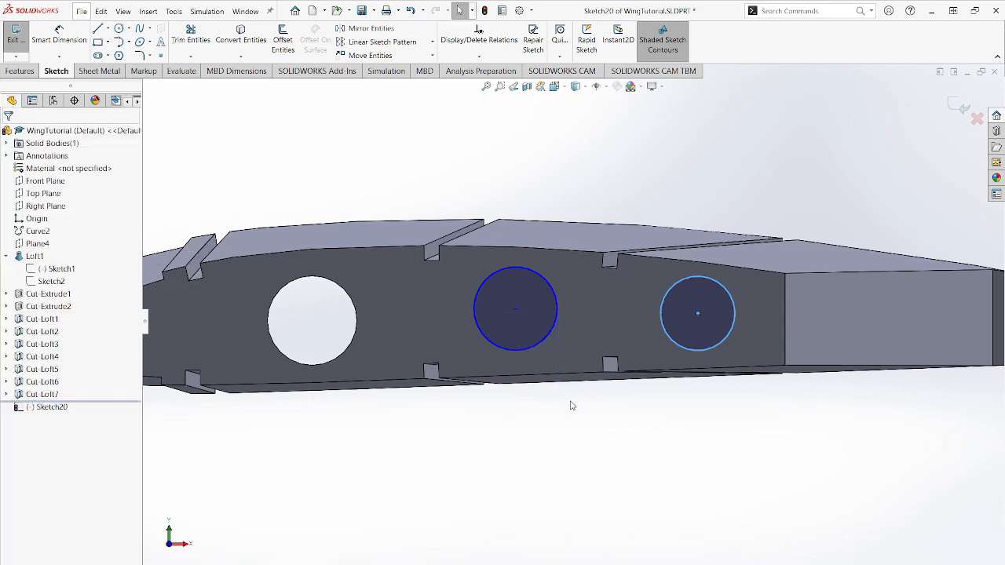
{"action": "key", "text": "ctrl+z"}
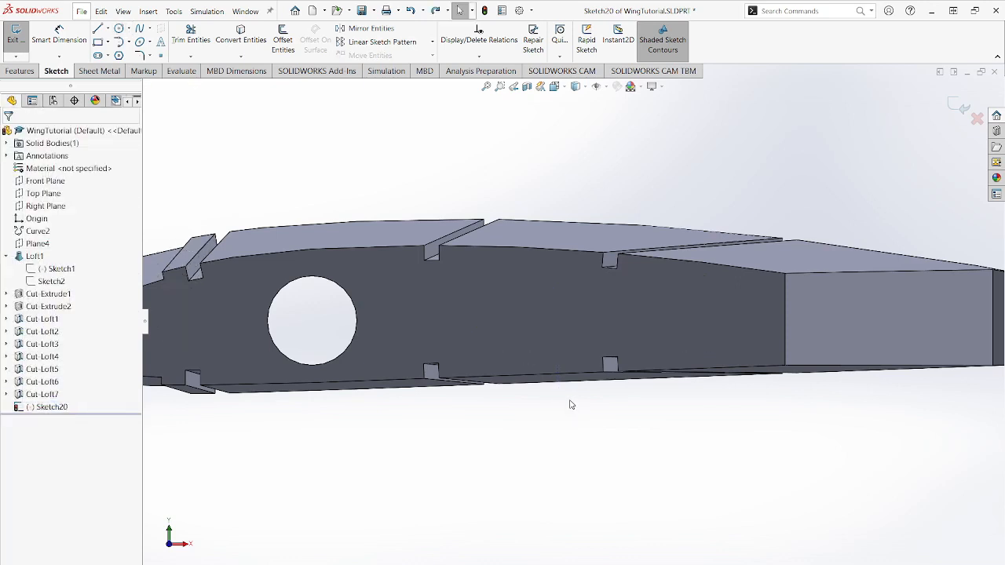
- Sketch a closed four-sided outline behind the spar hole, about 1.03 in wide, with vertical sides about 0.7 in and 0.6 in high
{"action": "left_click", "coordinate": [97, 29]}
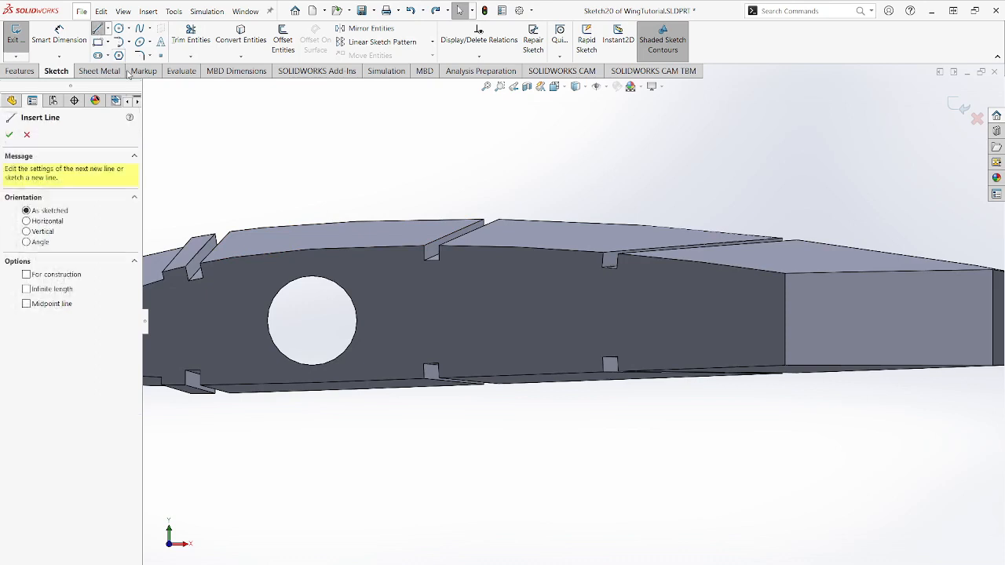
{"action": "left_click", "coordinate": [455, 268]}
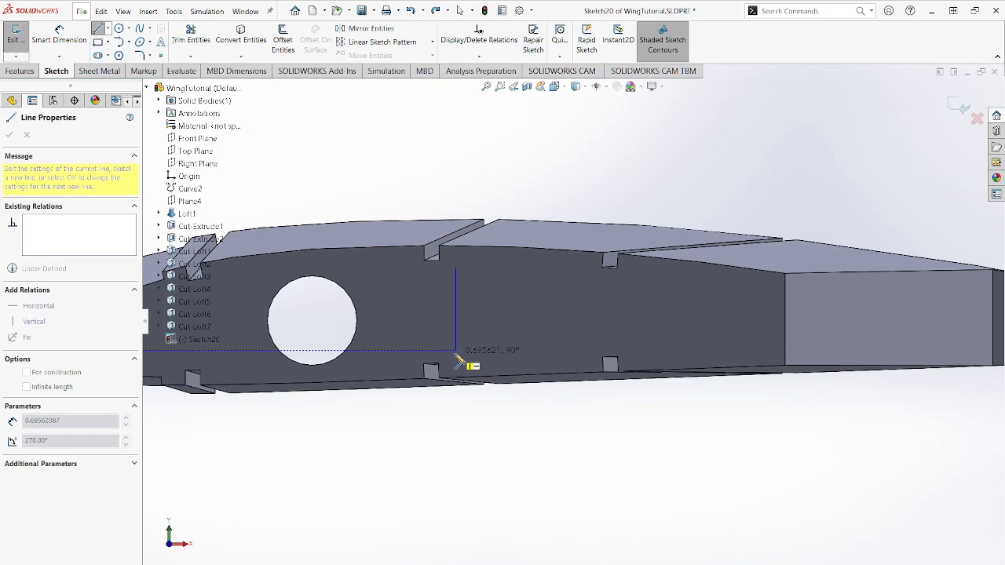
{"action": "left_click", "coordinate": [457, 354]}
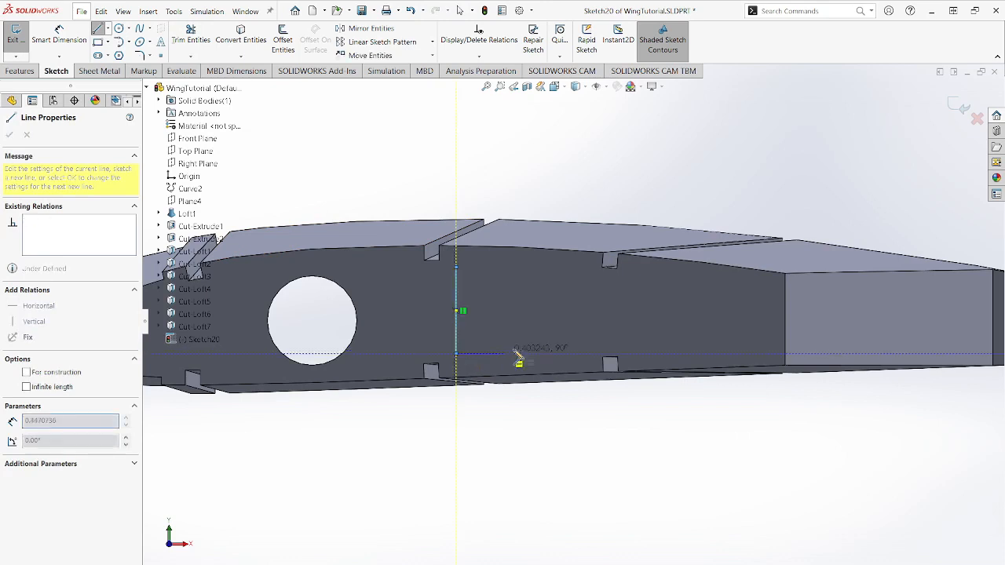
{"action": "left_click", "coordinate": [579, 352]}
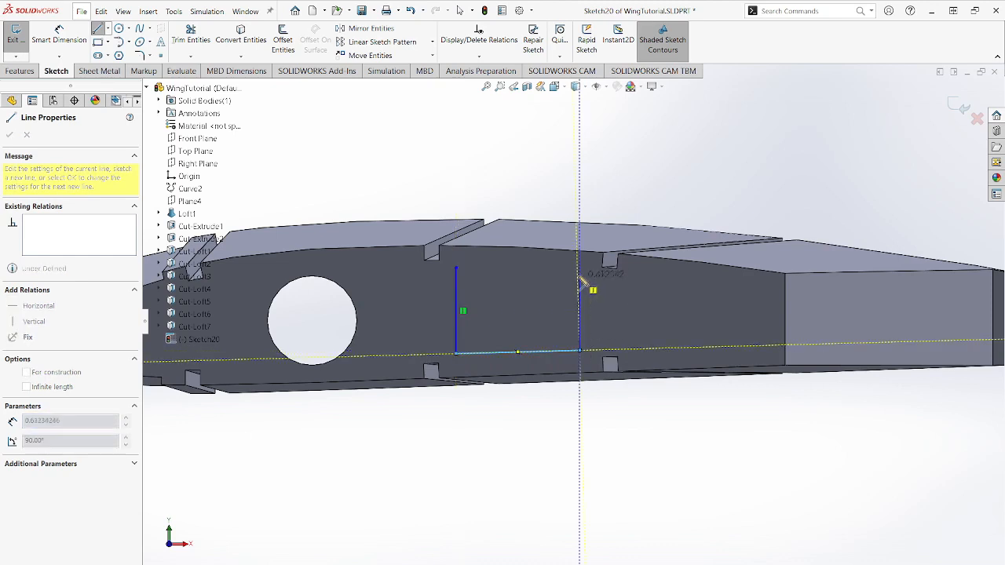
{"action": "left_click", "coordinate": [580, 275]}
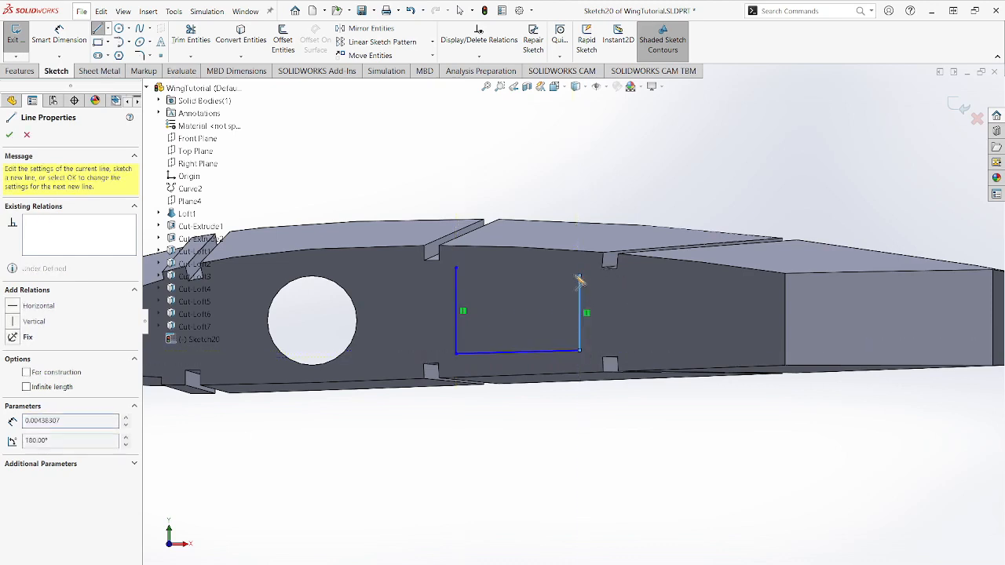
{"action": "left_click", "coordinate": [456, 268]}
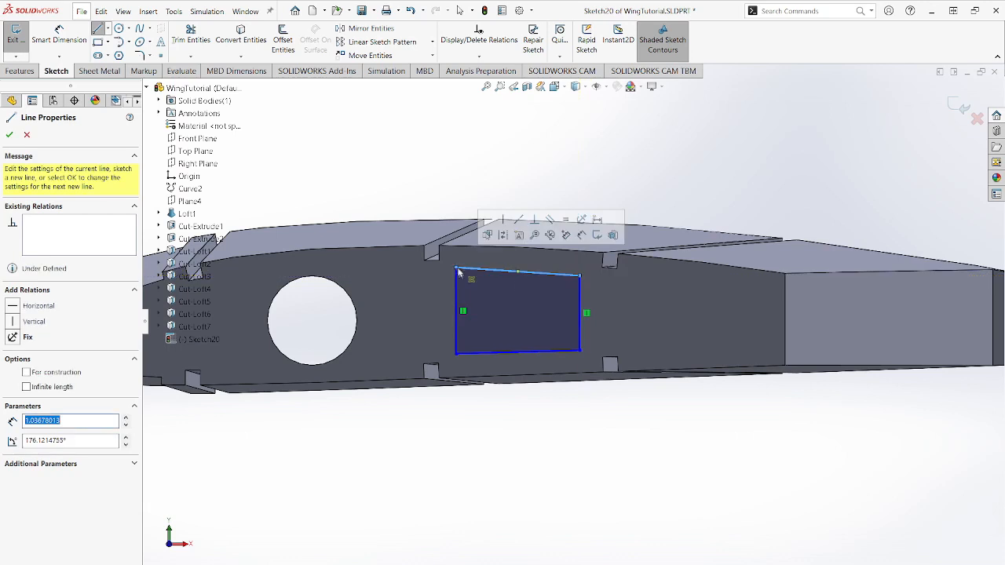
{"action": "key", "text": "Escape"}
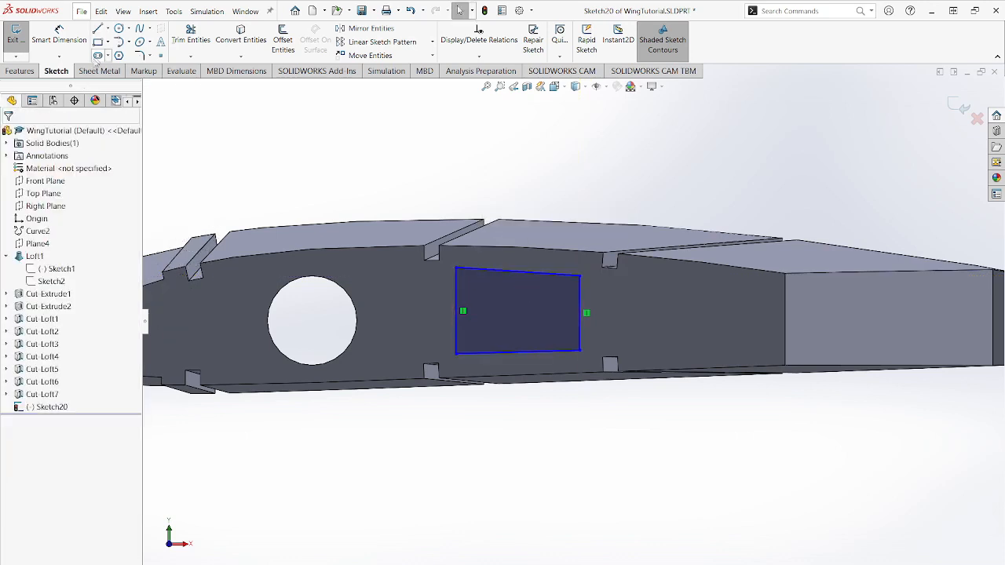
- Round all four corners of the outline with 0.2 in sketch fillets and exit the sketch
{"action": "left_click", "coordinate": [138, 57]}
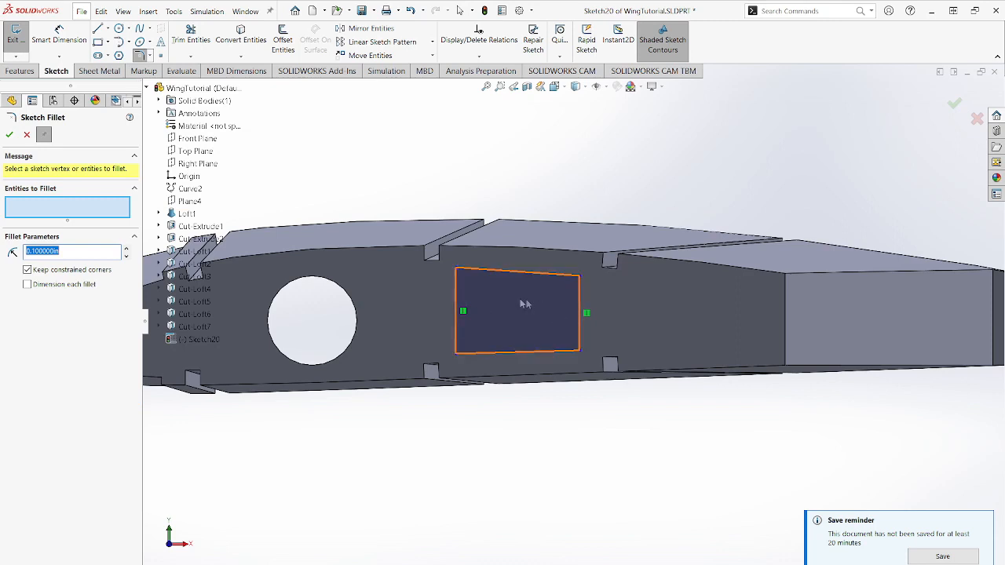
{"action": "type", "text": "0.2"}
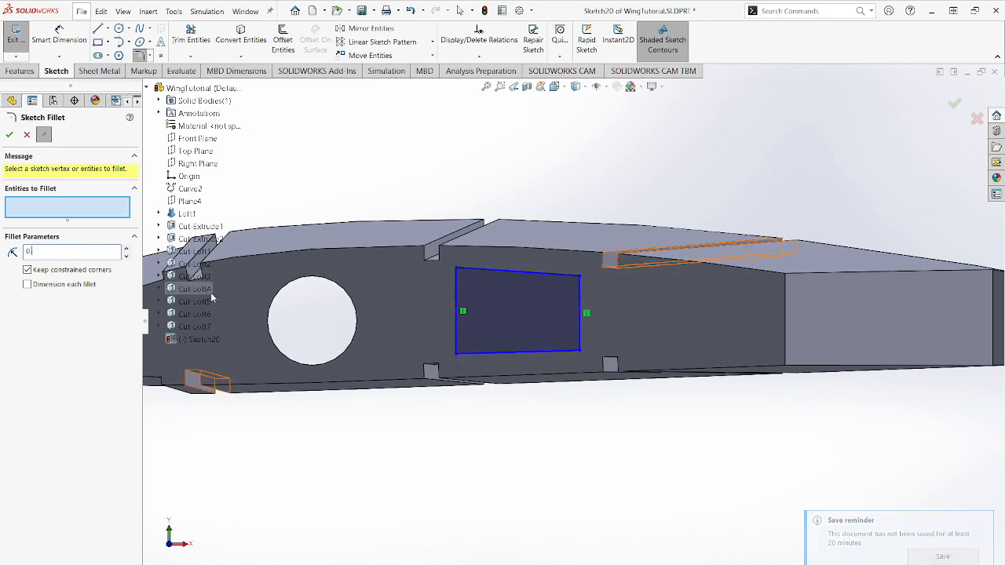
{"action": "left_click", "coordinate": [458, 270]}
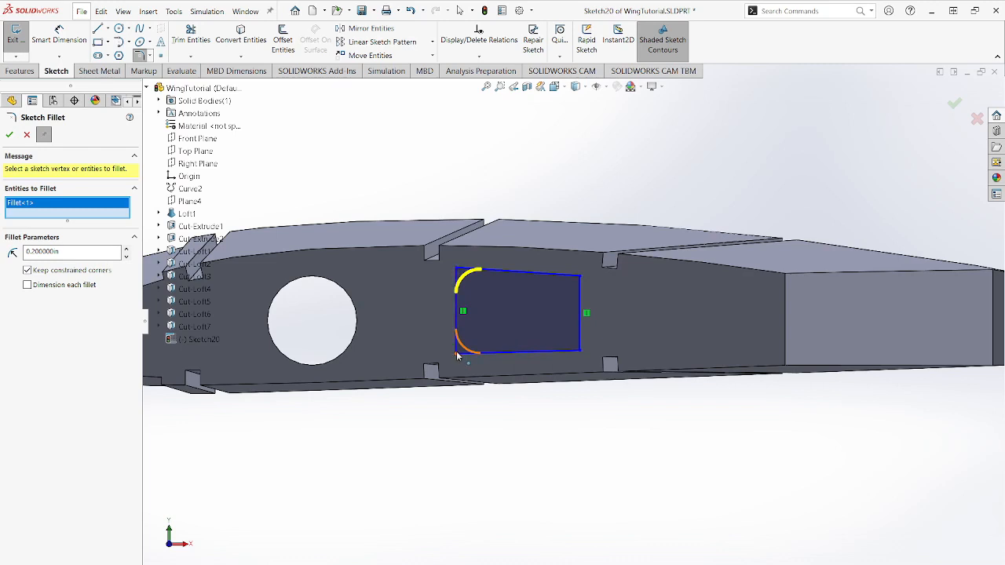
{"action": "left_click", "coordinate": [456, 352]}
{"action": "left_click", "coordinate": [580, 351]}
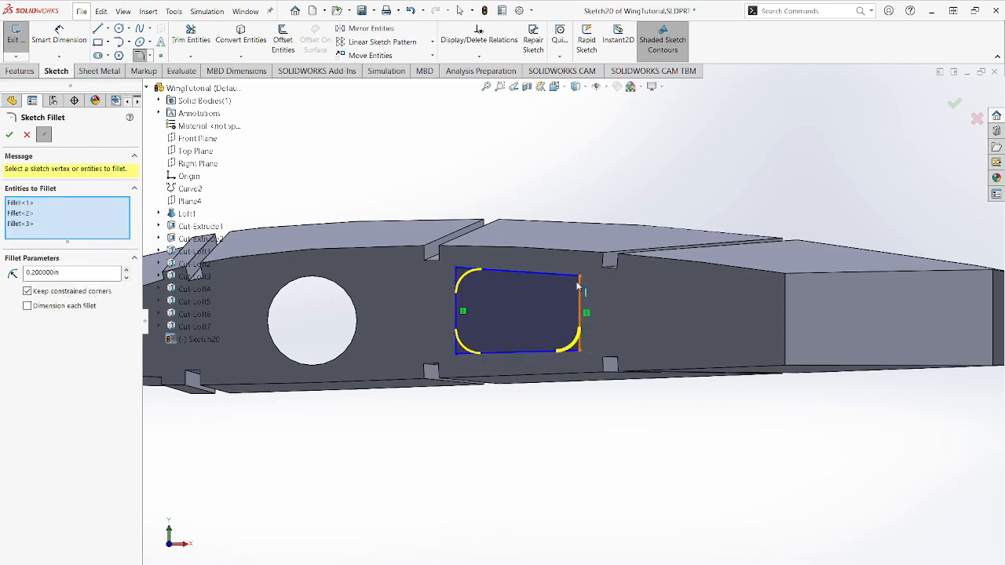
{"action": "left_click", "coordinate": [580, 277]}
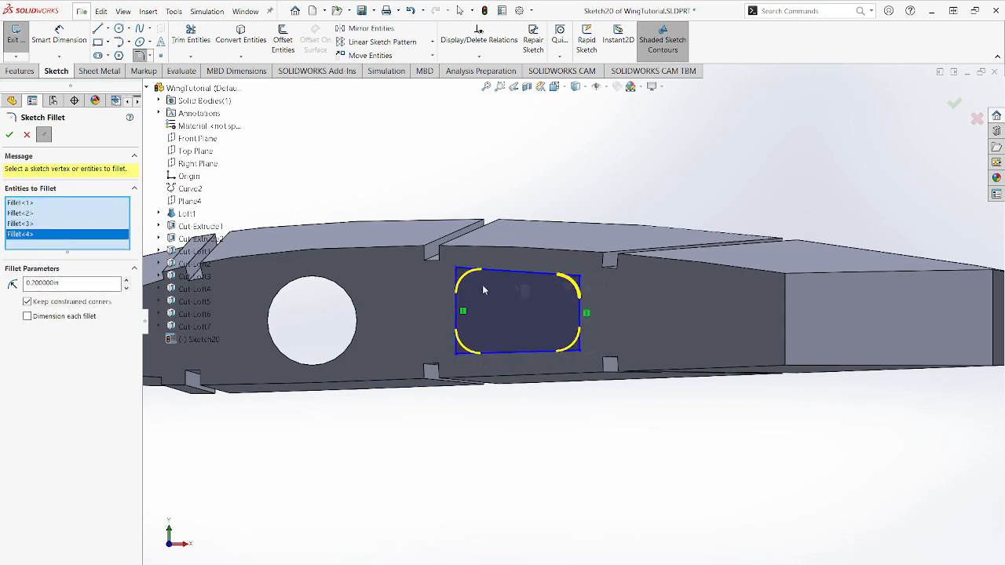
{"action": "left_click", "coordinate": [10, 135]}
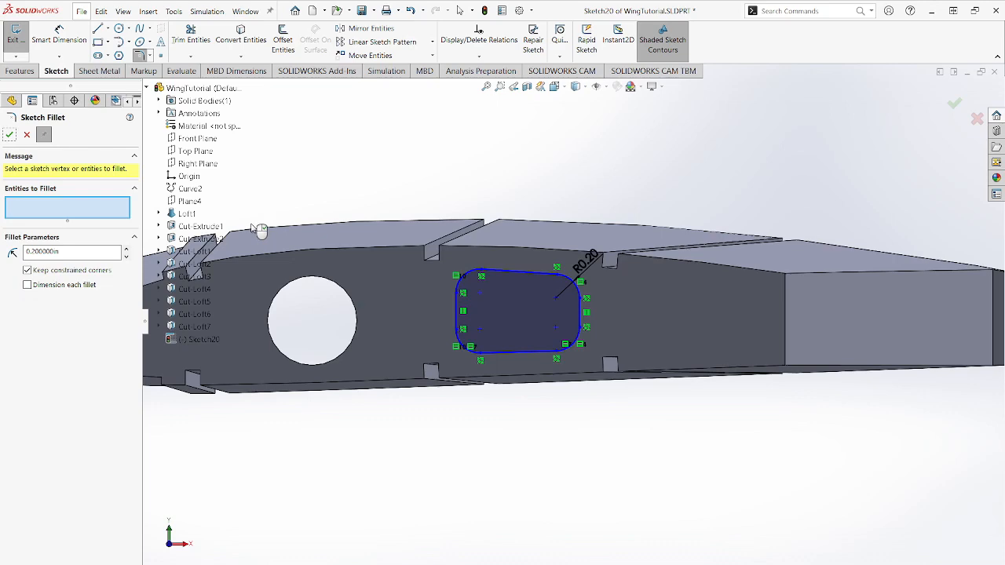
{"action": "left_click", "coordinate": [9, 135]}
{"action": "key", "text": "f"}
{"action": "left_click", "coordinate": [6, 47]}
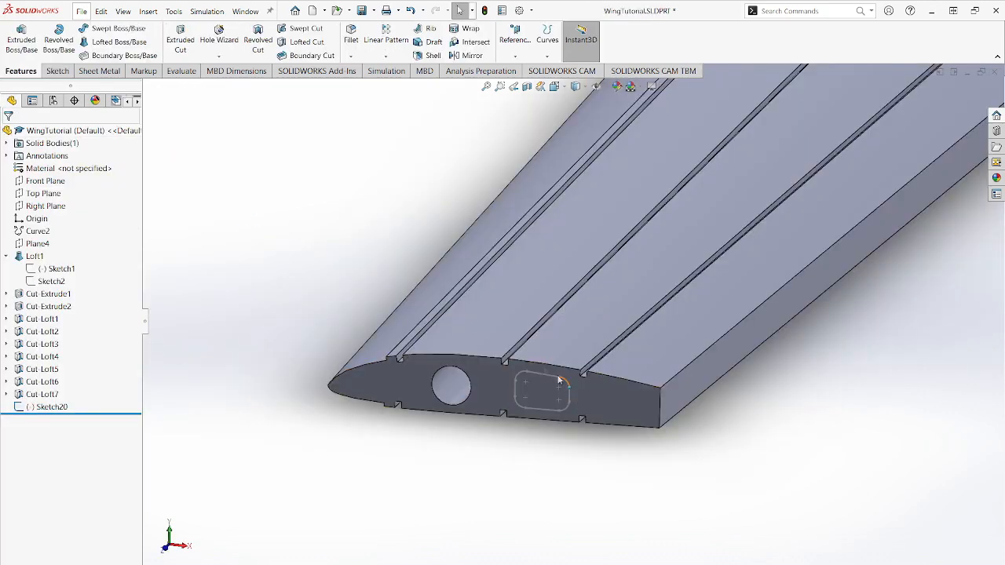
- Start a new sketch on the wing's larger end face
{"action": "scroll", "coordinate": [657, 228], "scroll_direction": "up", "scroll_amount": 3}
{"action": "scroll", "coordinate": [657, 228], "scroll_direction": "down", "scroll_amount": 2}
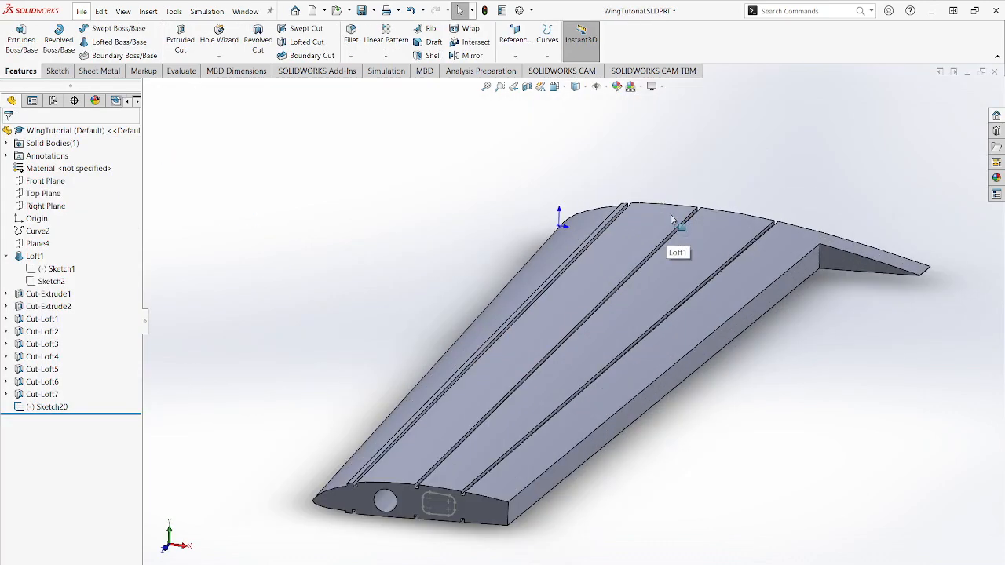
{"action": "middle_click_drag", "start_coordinate": [471, 343], "coordinate": [720, 303]}
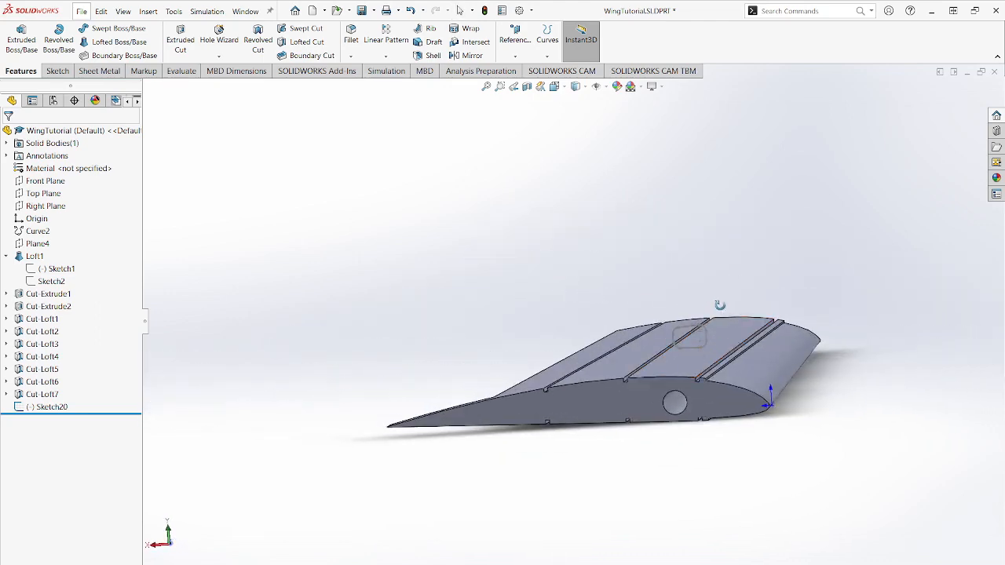
{"action": "left_click", "coordinate": [599, 394]}
{"action": "left_click", "coordinate": [638, 374]}
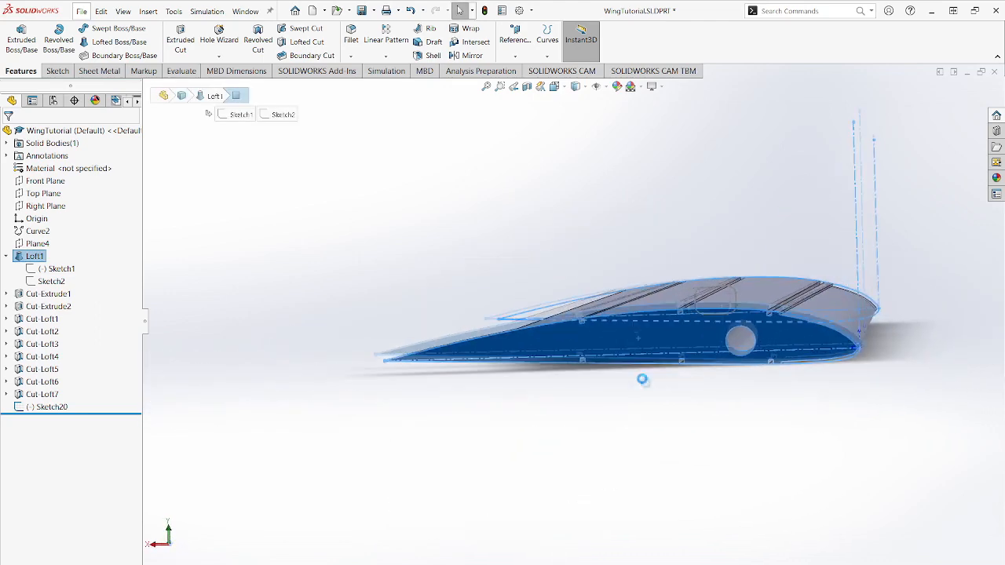
{"action": "scroll", "coordinate": [594, 312], "scroll_direction": "down", "scroll_amount": 3}
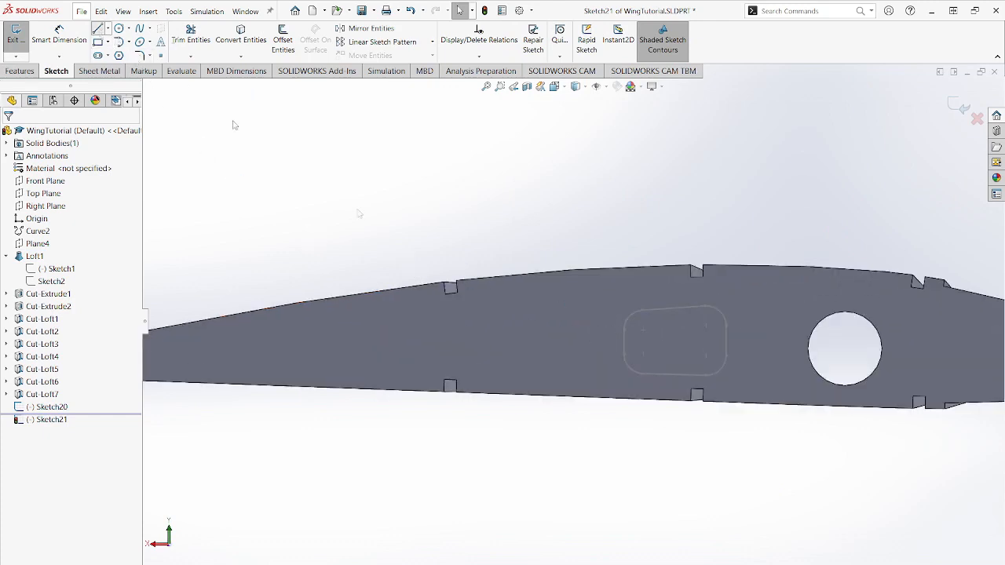
- Sketch a closed four-sided outline behind the spar hole, about 2.02 in wide, with vertical sides, the taller one nearer the hole
{"action": "key", "text": "l"}
{"action": "left_click", "coordinate": [474, 302]}
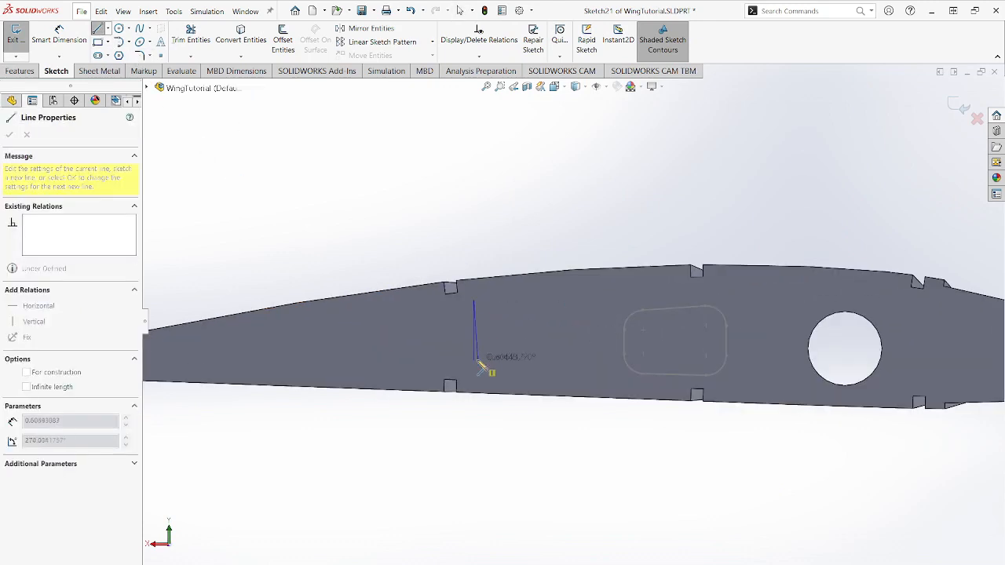
{"action": "left_click", "coordinate": [474, 368]}
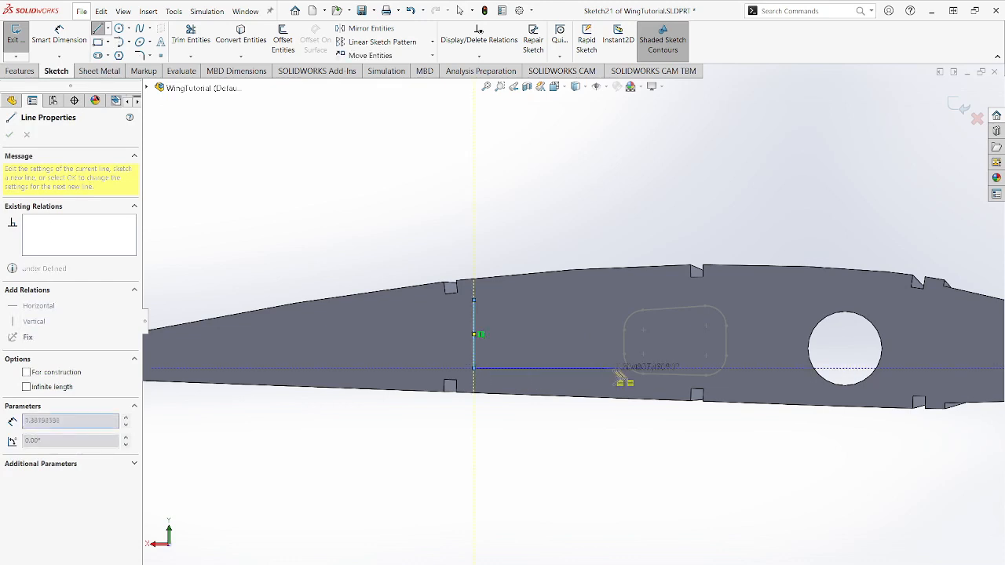
{"action": "left_click", "coordinate": [674, 378]}
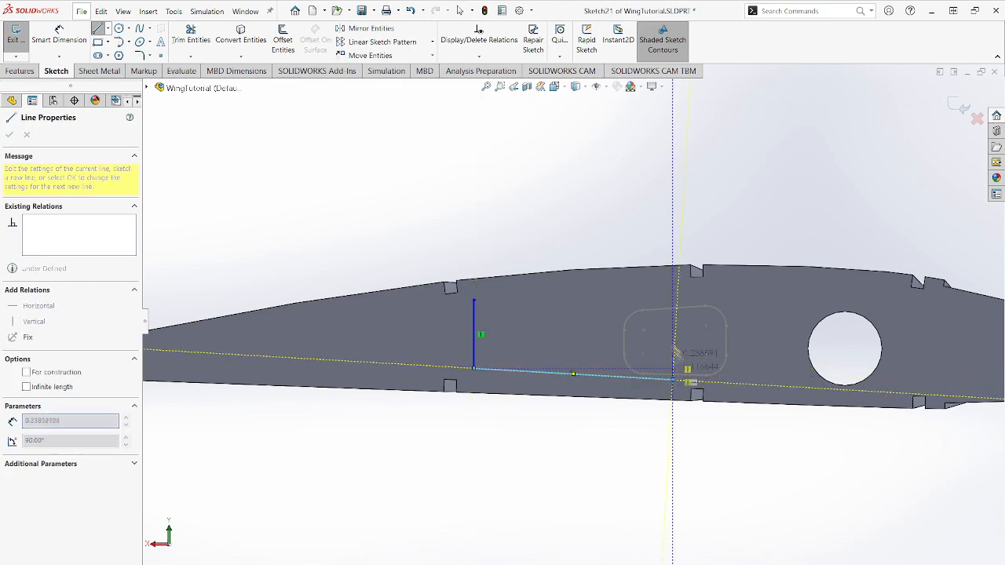
{"action": "left_click", "coordinate": [673, 292]}
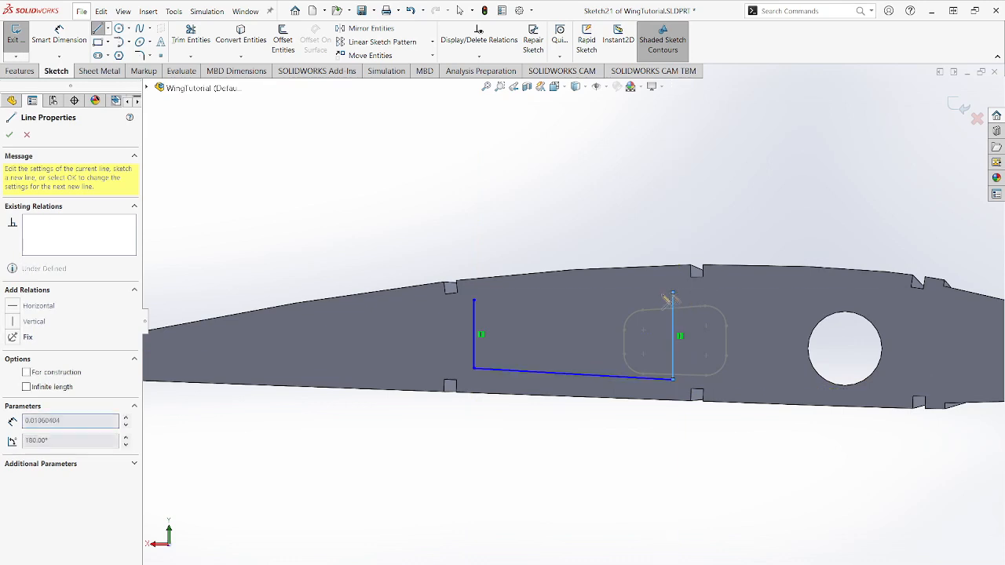
{"action": "left_click", "coordinate": [474, 300]}
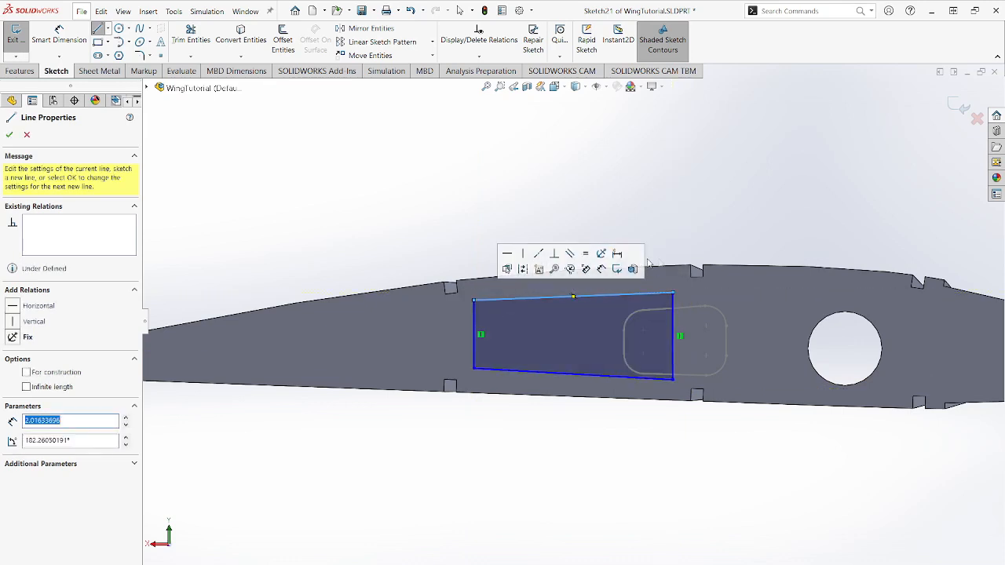
{"action": "key", "text": "Escape"}
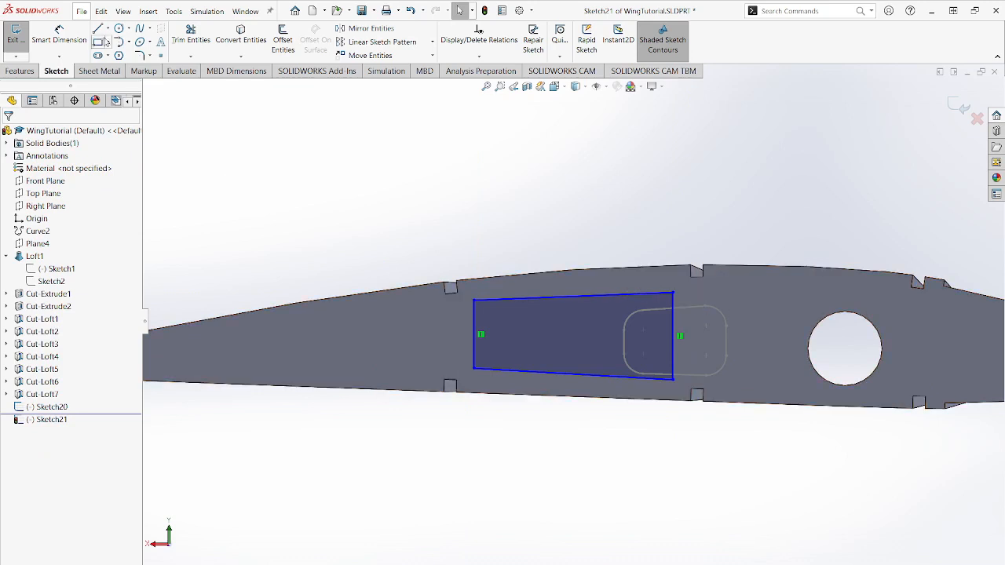
- Round all four corners of the larger end face's outline with 0.2 in sketch fillets and exit the sketch
{"action": "left_click", "coordinate": [140, 57]}
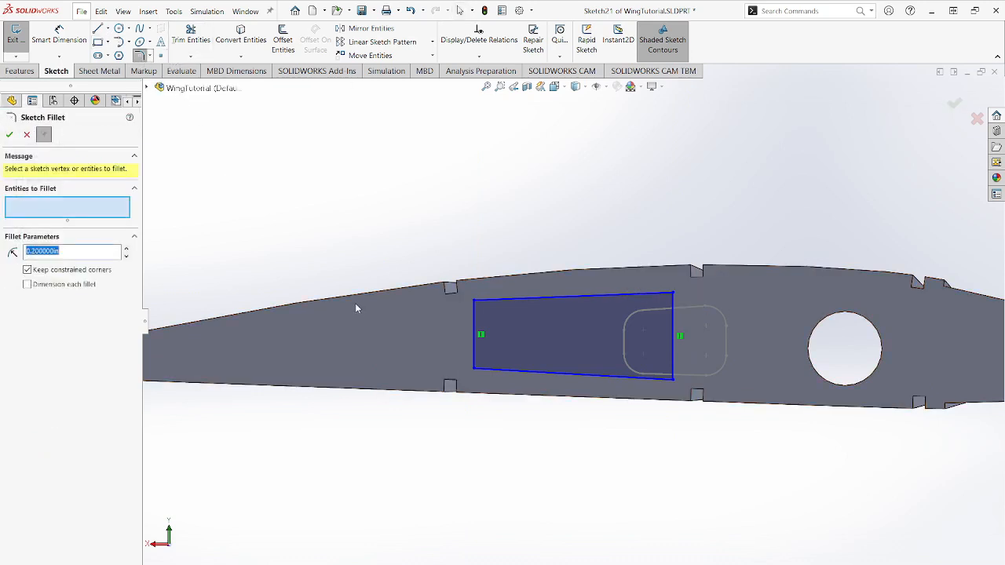
{"action": "left_click", "coordinate": [475, 303]}
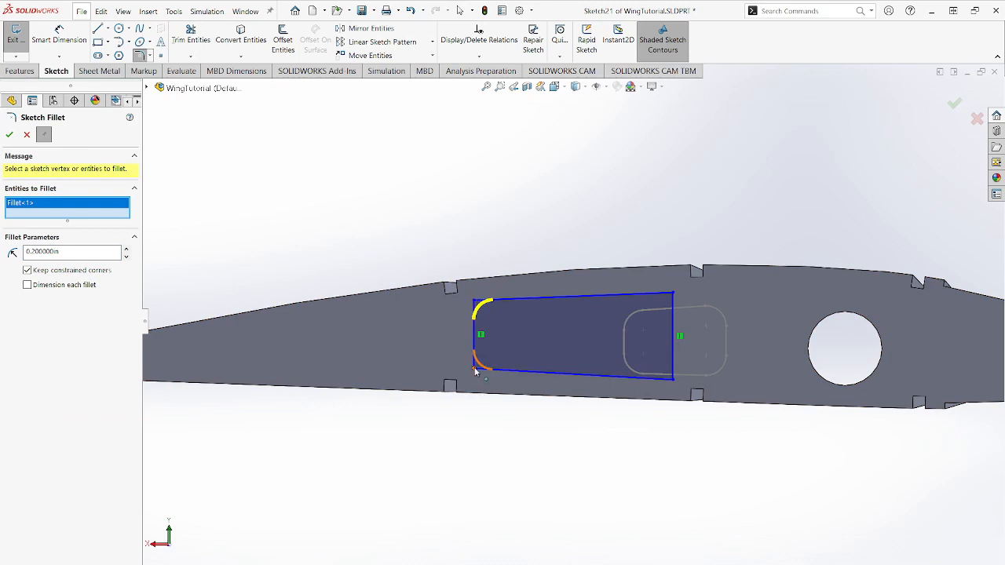
{"action": "left_click", "coordinate": [475, 369]}
{"action": "left_click", "coordinate": [673, 381]}
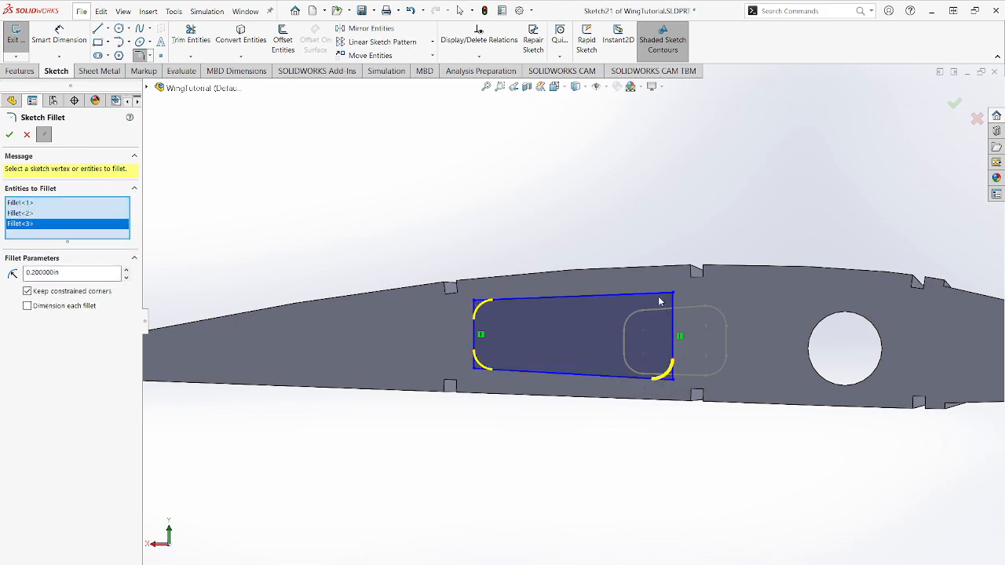
{"action": "left_click", "coordinate": [673, 293]}
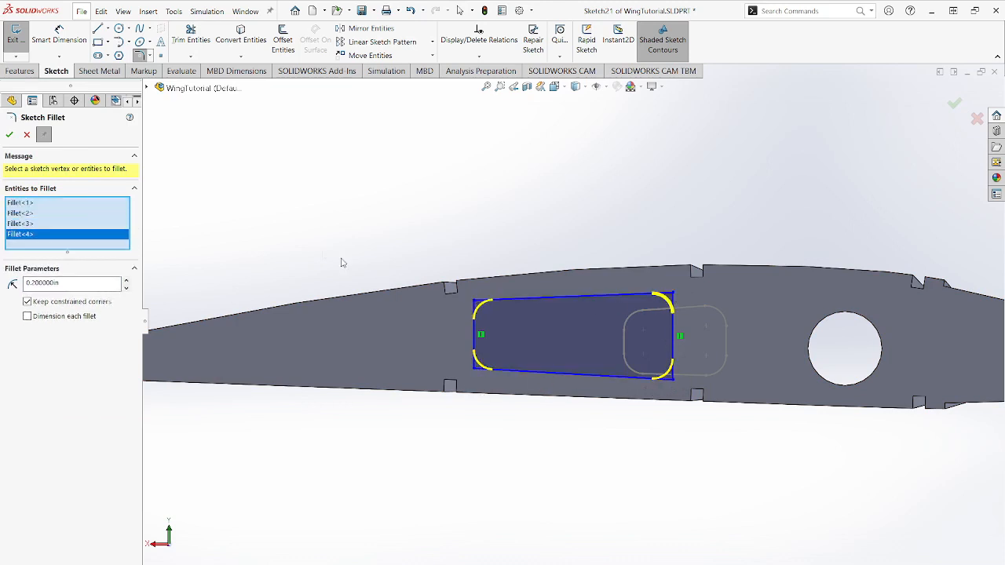
{"action": "left_click", "coordinate": [10, 135]}
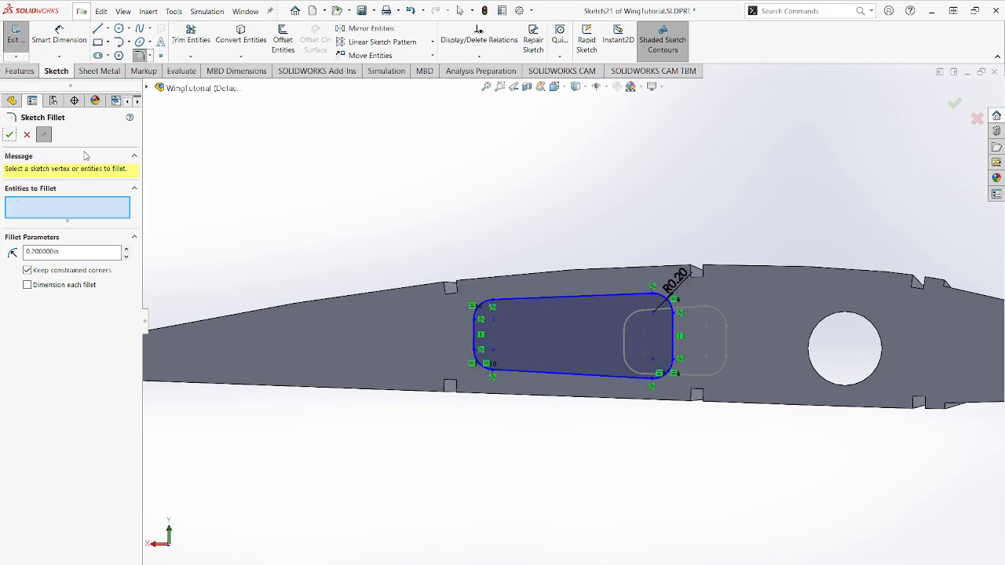
{"action": "left_click", "coordinate": [10, 137]}
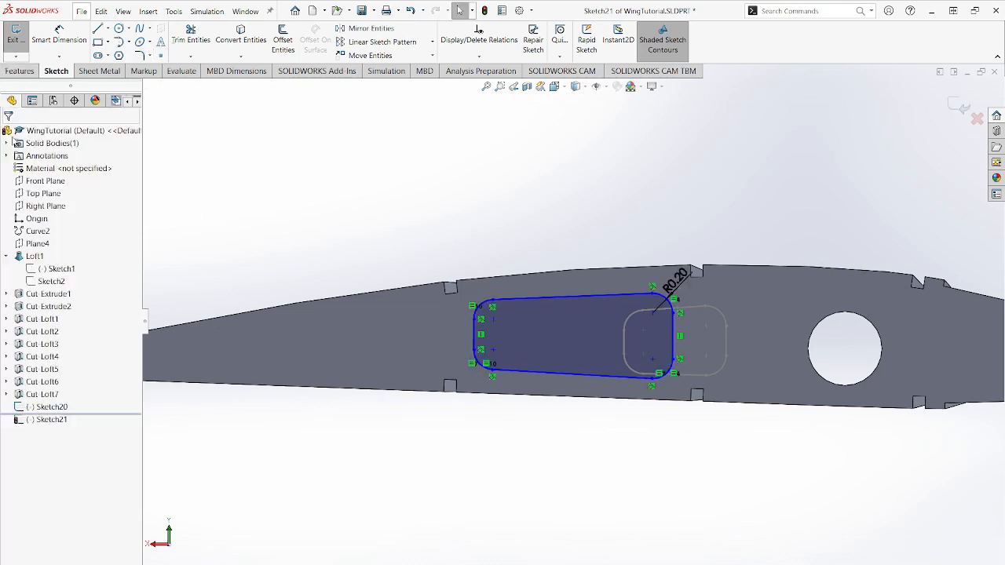
{"action": "left_click", "coordinate": [15, 35]}
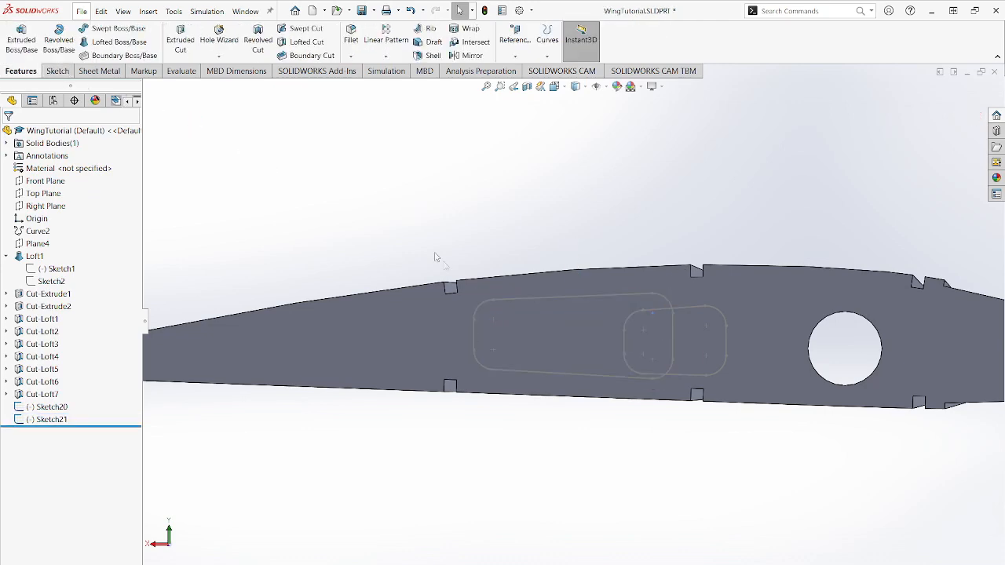
- Create a lofted cut through the wing between the two rounded outlines, aligning the loft connector to matching corner points on both profiles
{"action": "key", "text": "f"}
{"action": "middle_click_drag", "start_coordinate": [686, 337], "coordinate": [685, 359]}
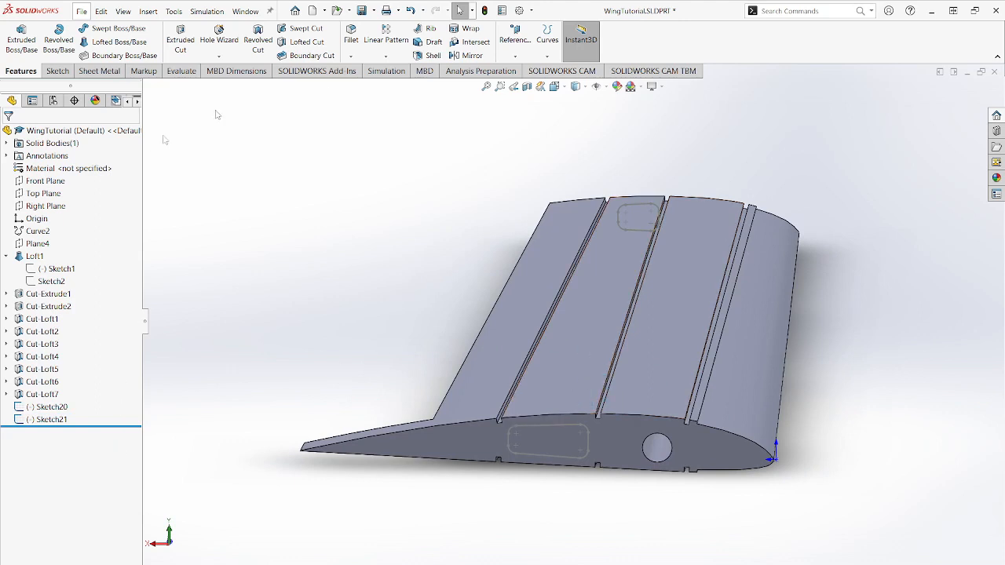
{"action": "left_click", "coordinate": [304, 41]}
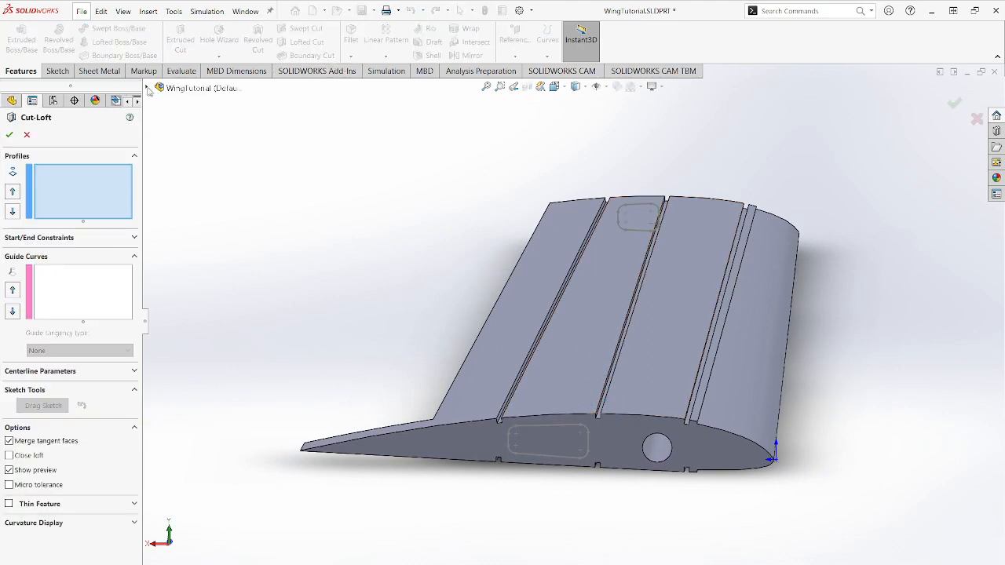
{"action": "left_click", "coordinate": [147, 87]}
{"action": "left_click", "coordinate": [197, 340]}
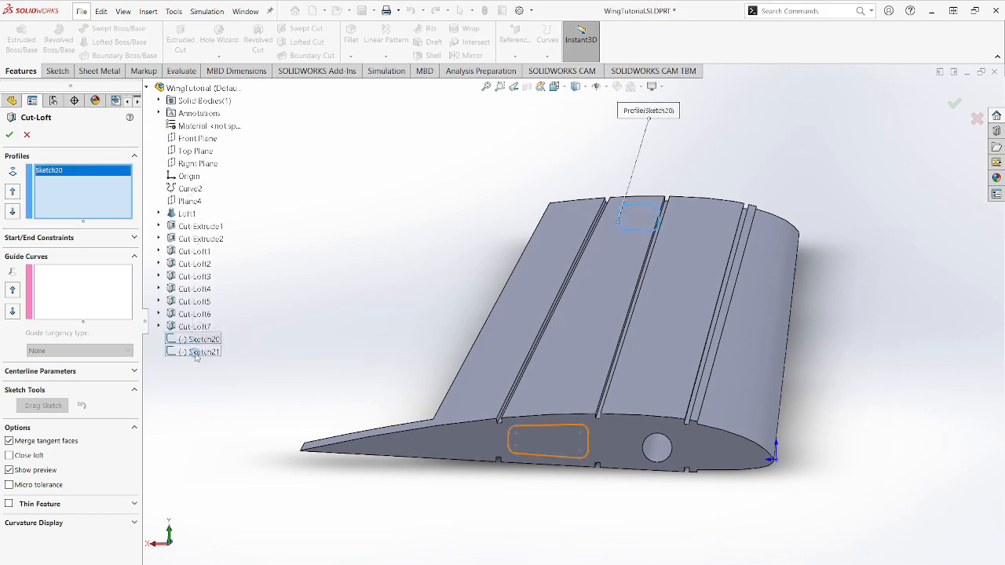
{"action": "left_click", "coordinate": [198, 351]}
{"action": "scroll", "coordinate": [594, 414], "scroll_direction": "down", "scroll_amount": 3}
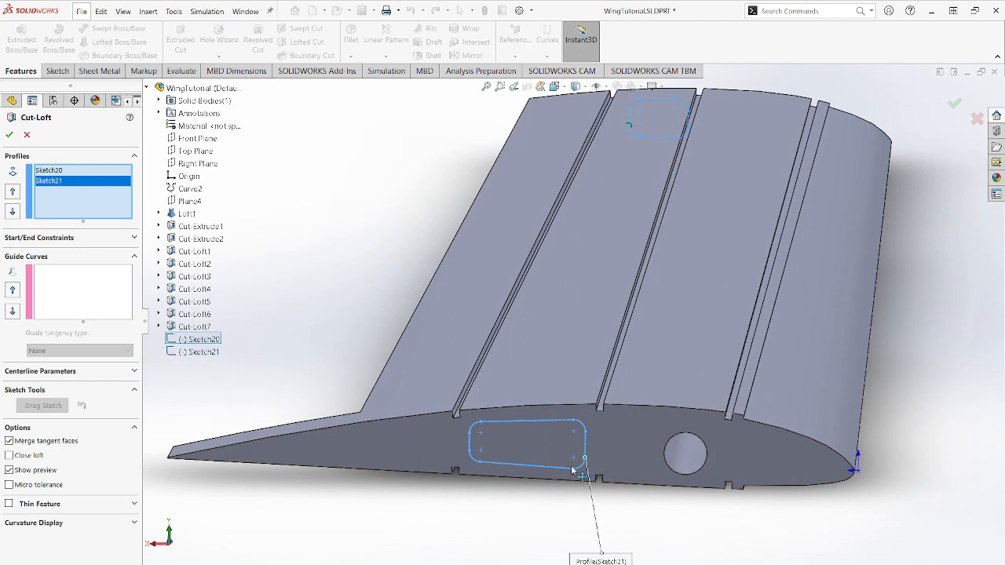
{"action": "left_click_drag", "start_coordinate": [574, 471], "coordinate": [486, 464]}
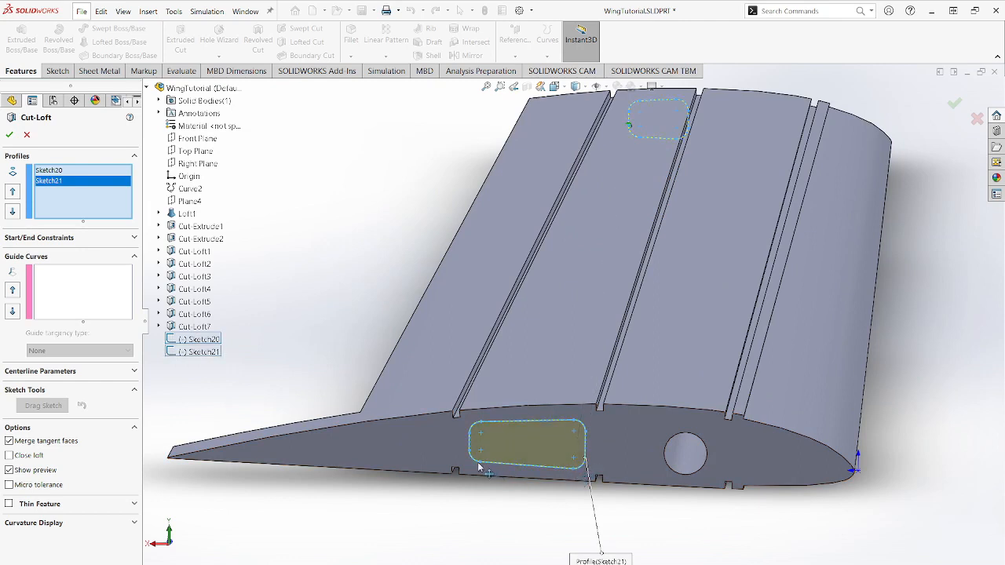
{"action": "left_click_drag", "start_coordinate": [480, 464], "coordinate": [468, 449]}
{"action": "left_click", "coordinate": [9, 136]}
{"action": "middle_click_drag", "start_coordinate": [529, 469], "coordinate": [534, 442]}
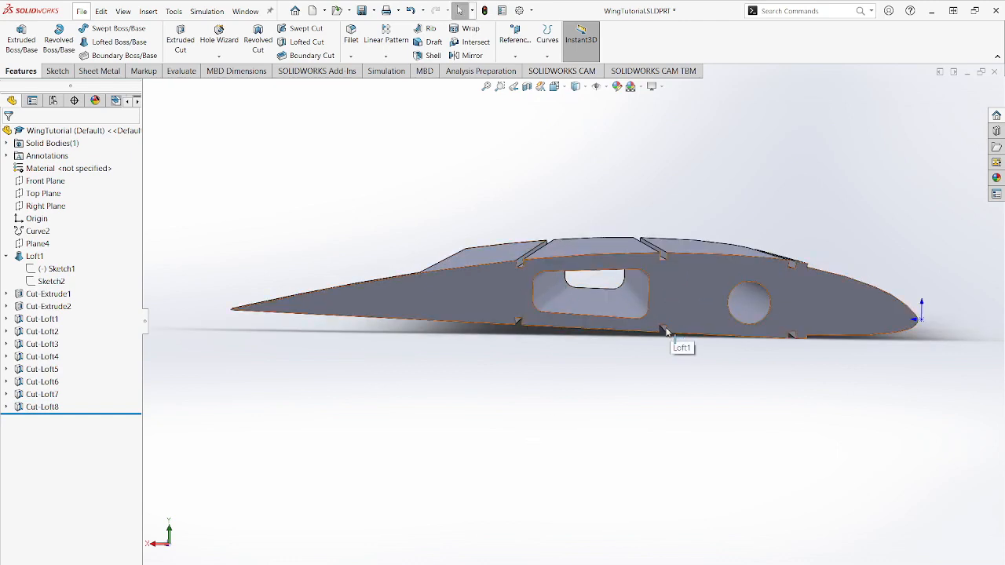
{"action": "middle_click_drag", "start_coordinate": [581, 393], "coordinate": [835, 446]}
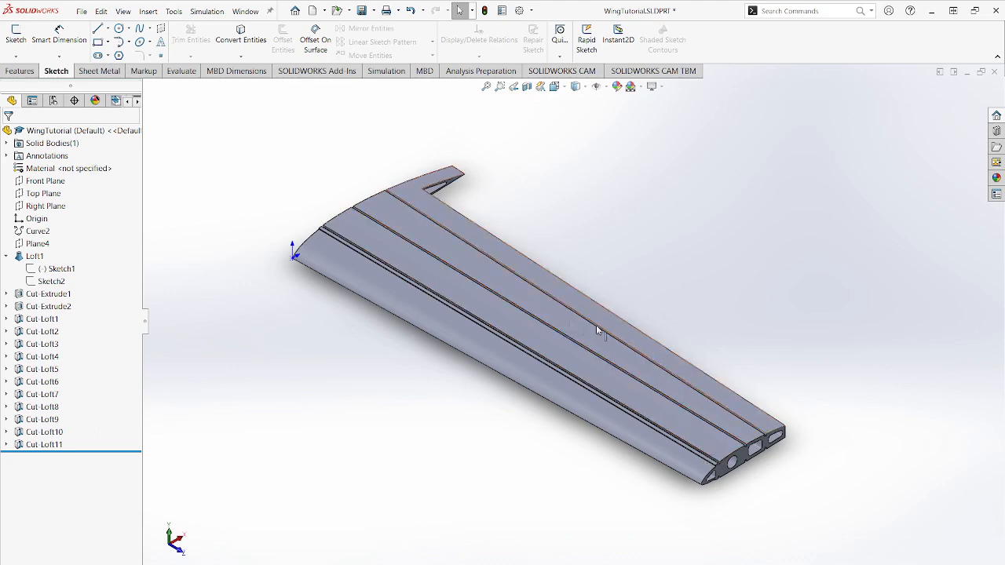
- Start a sketch on the Top Plane and draw a horizontal rectangle about 13.69 in wide, spanning the wing just inside its root edge
{"action": "left_click", "coordinate": [43, 193]}
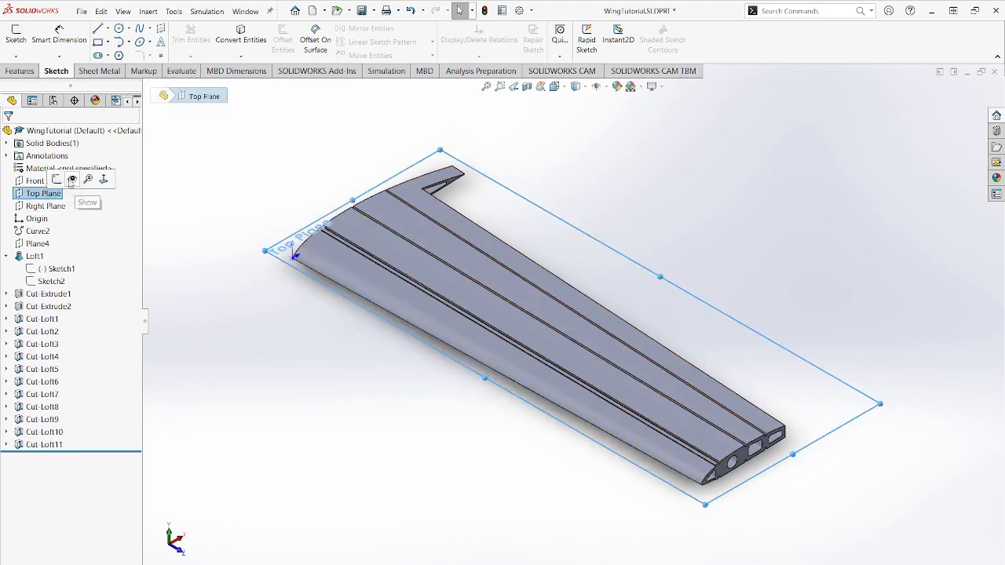
{"action": "left_click", "coordinate": [84, 183]}
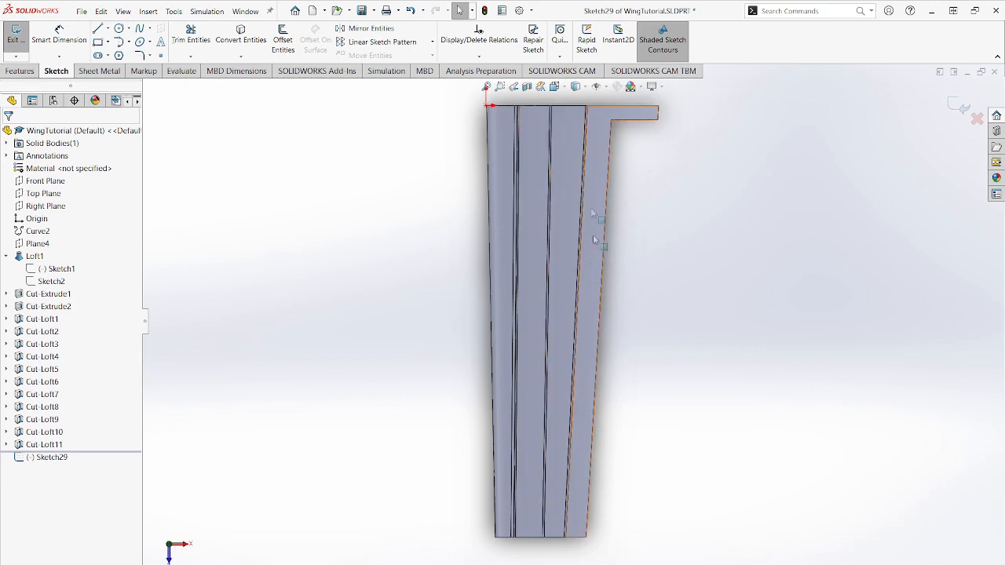
{"action": "scroll", "coordinate": [662, 135], "scroll_direction": "down", "scroll_amount": 6}
{"action": "scroll", "coordinate": [287, 187], "scroll_direction": "down", "scroll_amount": 1}
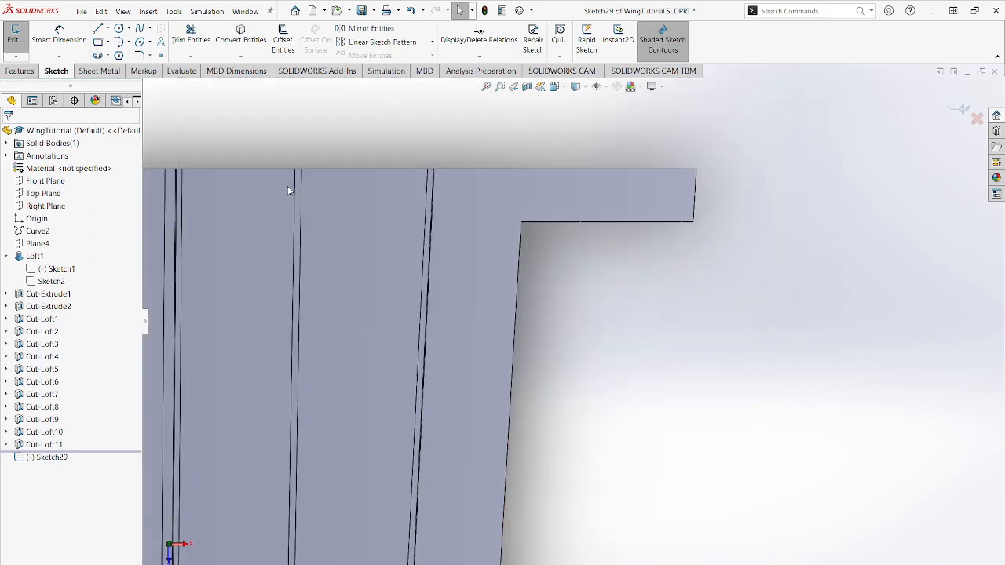
{"action": "scroll", "coordinate": [271, 222], "scroll_direction": "up", "scroll_amount": 5}
{"action": "scroll", "coordinate": [398, 259], "scroll_direction": "down", "scroll_amount": 4}
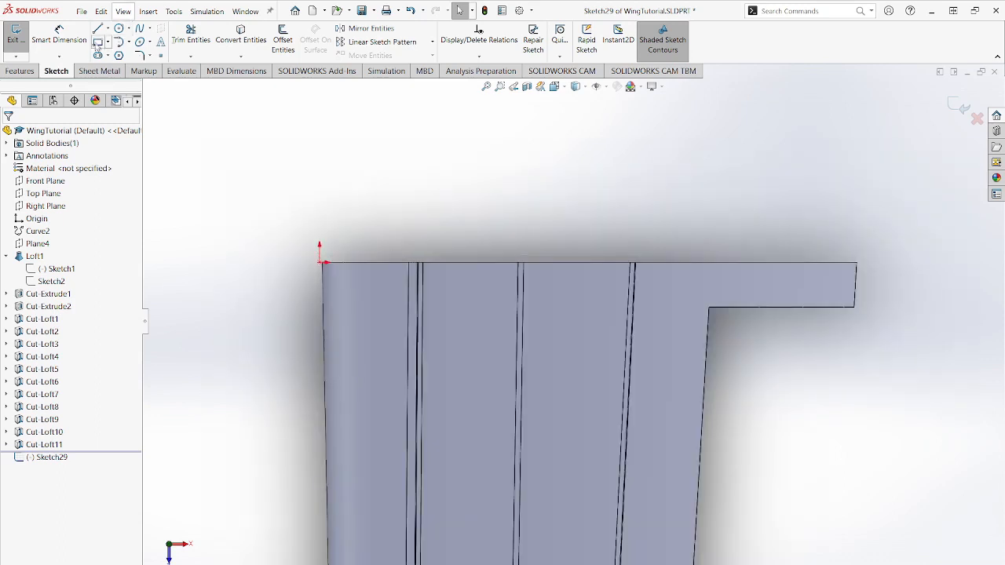
{"action": "left_click", "coordinate": [97, 44]}
{"action": "left_click", "coordinate": [285, 270]}
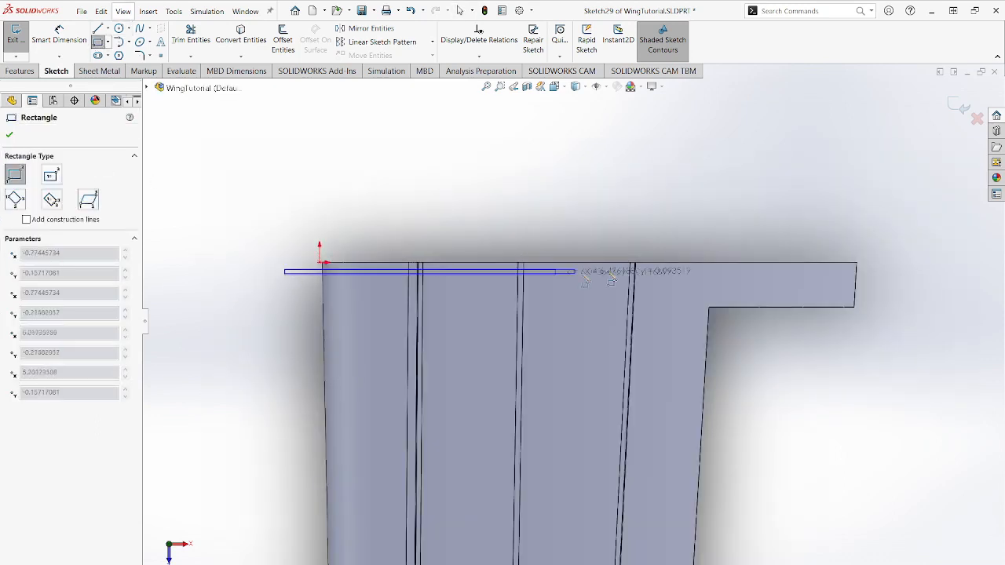
{"action": "left_click", "coordinate": [897, 296]}
{"action": "key", "text": "Escape"}
- Dimension the distance between the wing's root edge and the rectangle's nearest long side as 0.125 in
{"action": "left_click", "coordinate": [871, 270]}
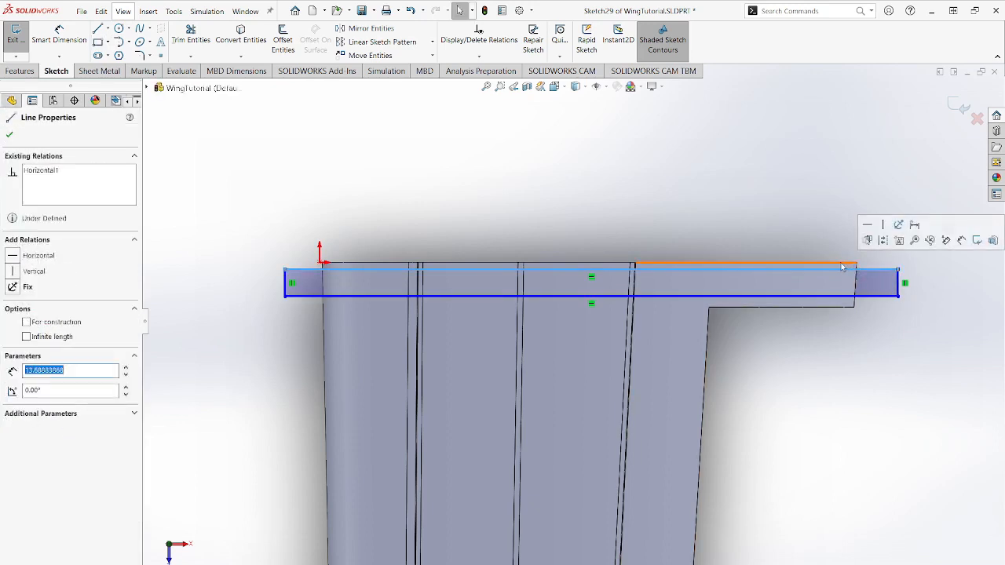
{"action": "left_click", "coordinate": [59, 36]}
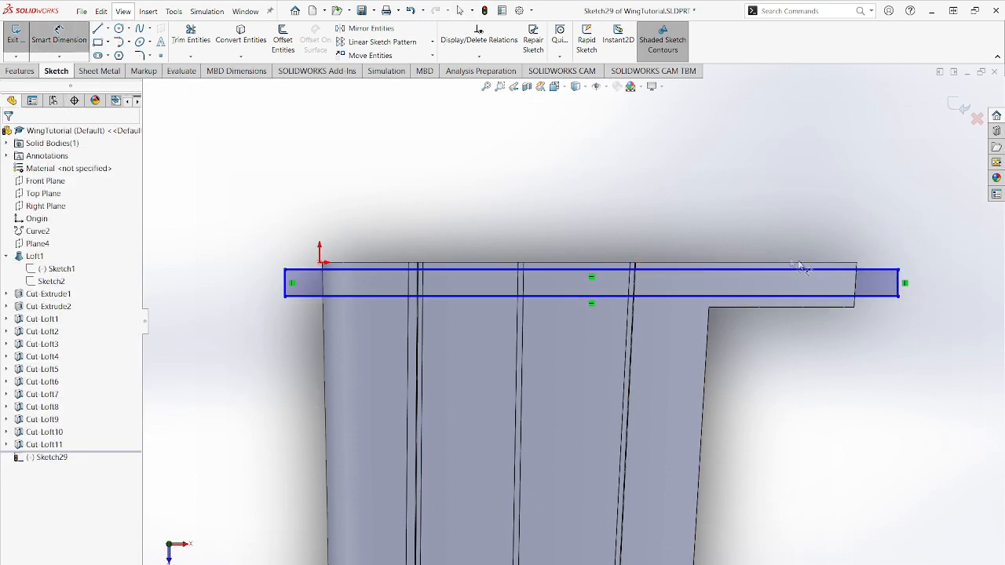
{"action": "left_click", "coordinate": [886, 270]}
{"action": "left_click", "coordinate": [944, 244]}
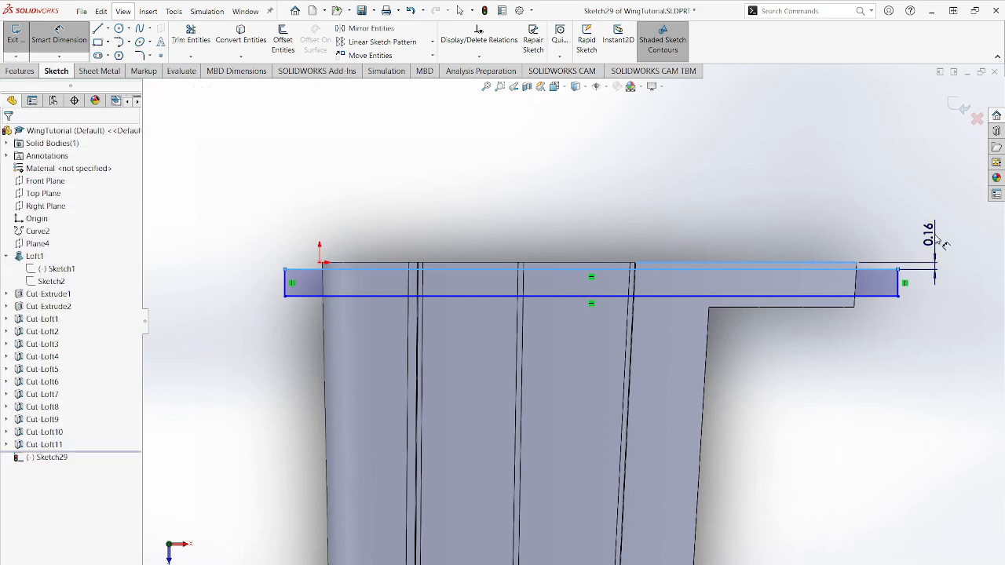
{"action": "type", "text": "0."}
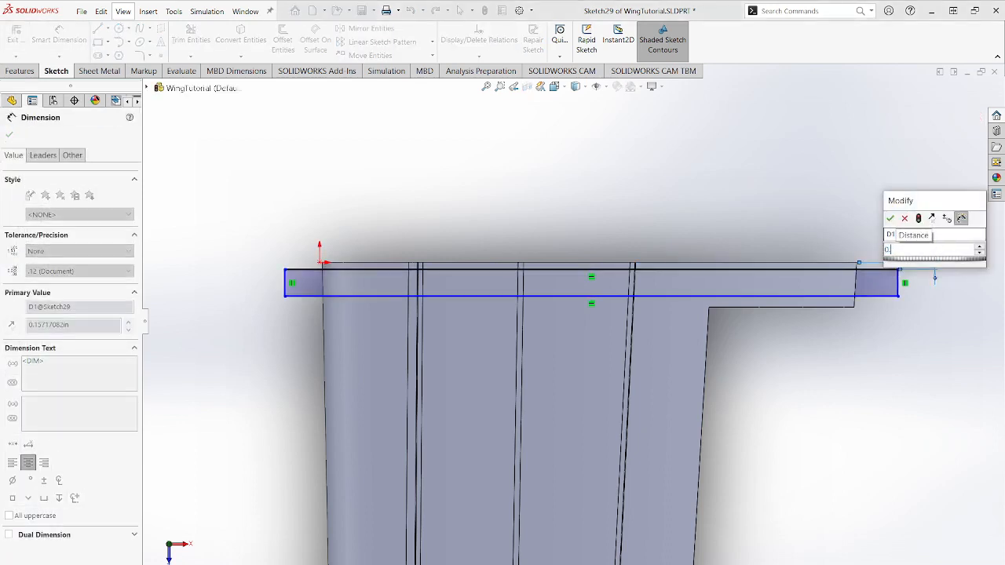
{"action": "type", "text": "125"}
{"action": "key", "text": "Return"}
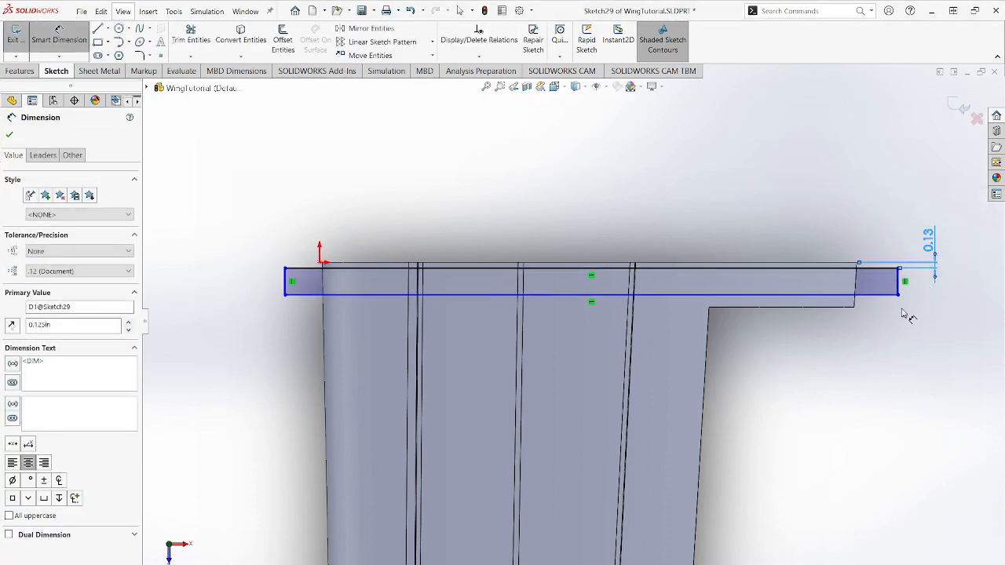
- Dimension the distance between the rectangle's other long side and the flap cutout's root-side edge as 0.125 in
{"action": "left_click", "coordinate": [871, 296]}
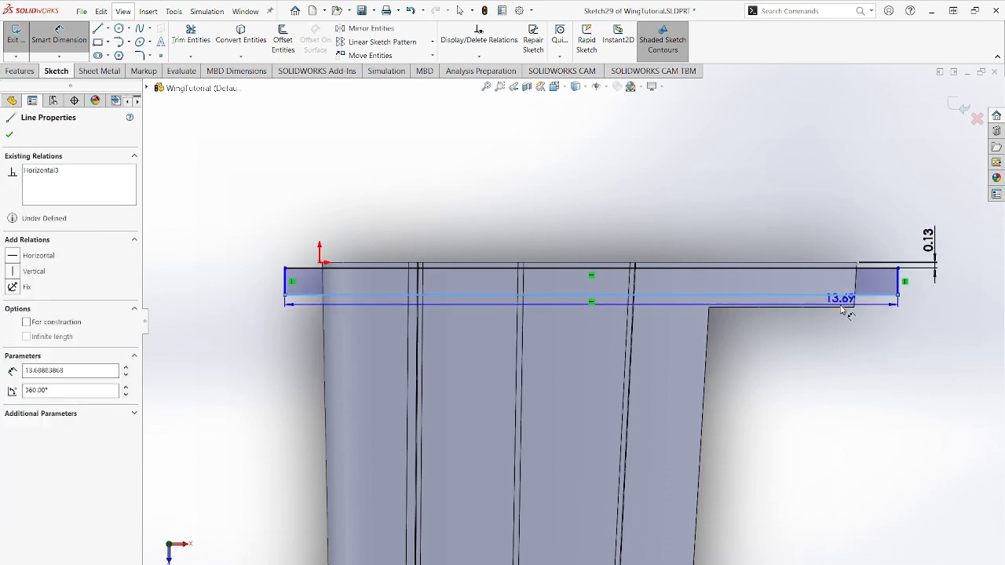
{"action": "left_click", "coordinate": [845, 307]}
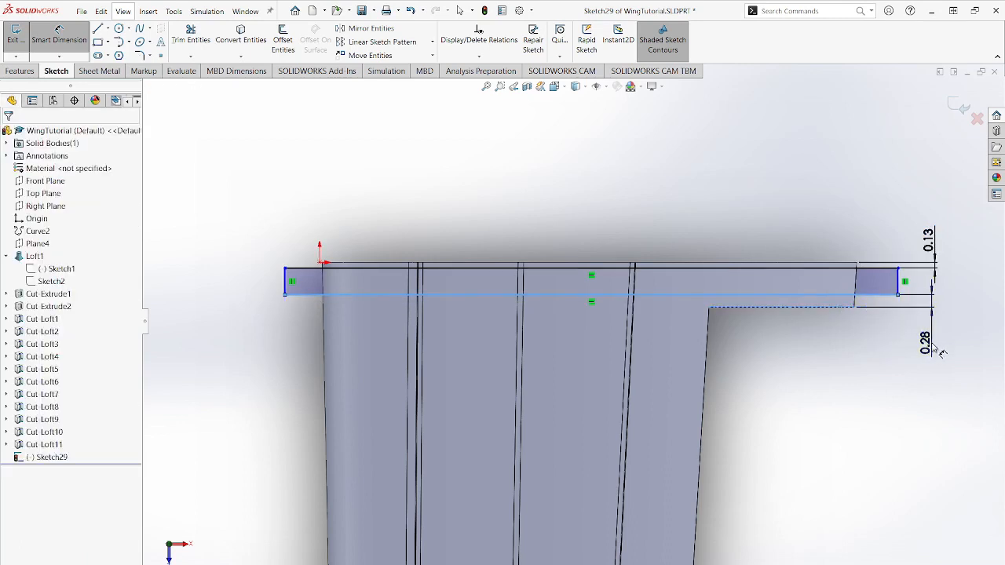
{"action": "left_click", "coordinate": [931, 346]}
{"action": "type", "text": "0.125"}
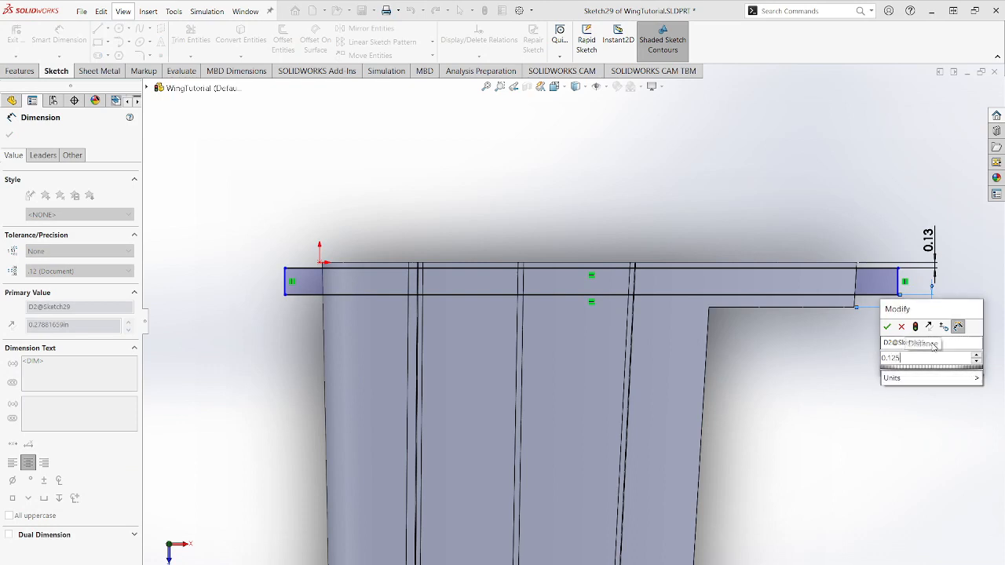
{"action": "key", "text": "Return"}
- Draw eight more rectangles across the wing, spaced from root to tip and aligned with the first one's ends, about 13.69 in wide
{"action": "scroll", "coordinate": [872, 351], "scroll_direction": "up", "scroll_amount": 3}
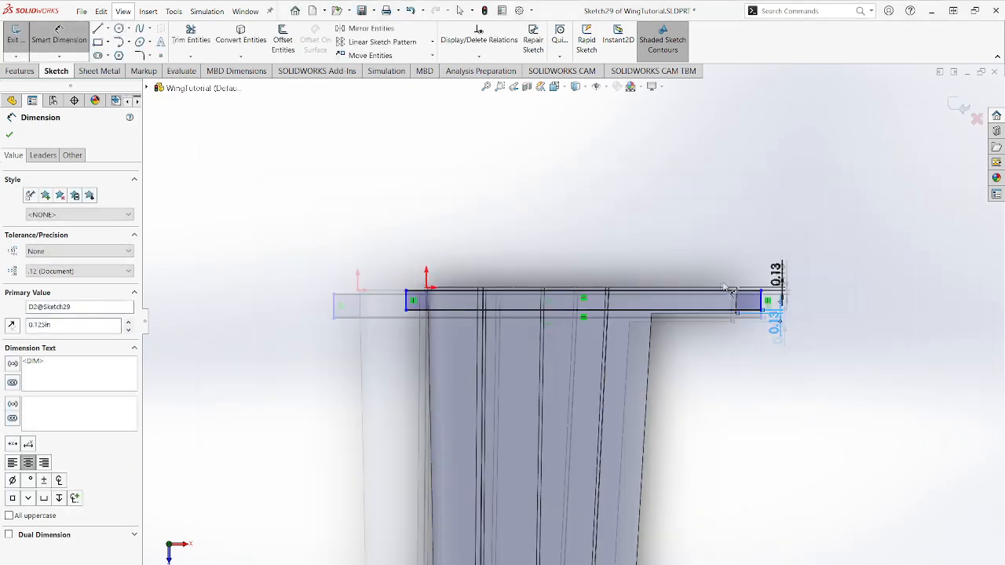
{"action": "scroll", "coordinate": [758, 275], "scroll_direction": "down", "scroll_amount": 4}
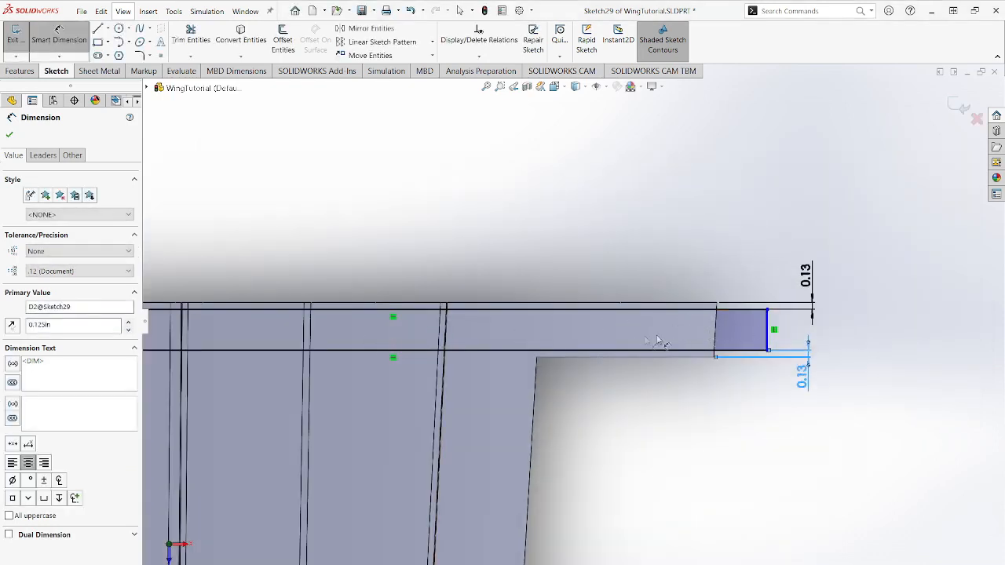
{"action": "scroll", "coordinate": [710, 322], "scroll_direction": "up", "scroll_amount": 1}
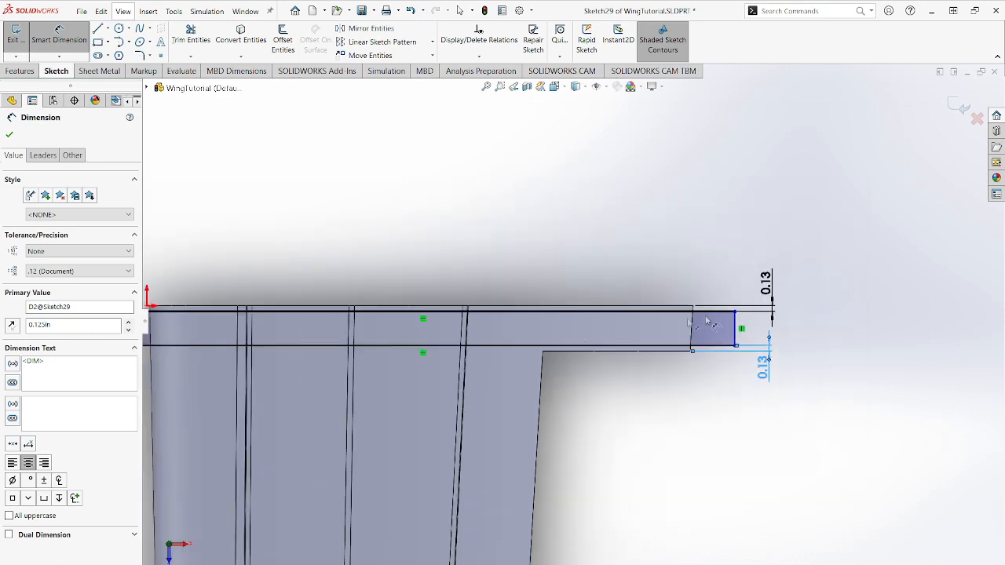
{"action": "scroll", "coordinate": [633, 328], "scroll_direction": "down", "scroll_amount": 2}
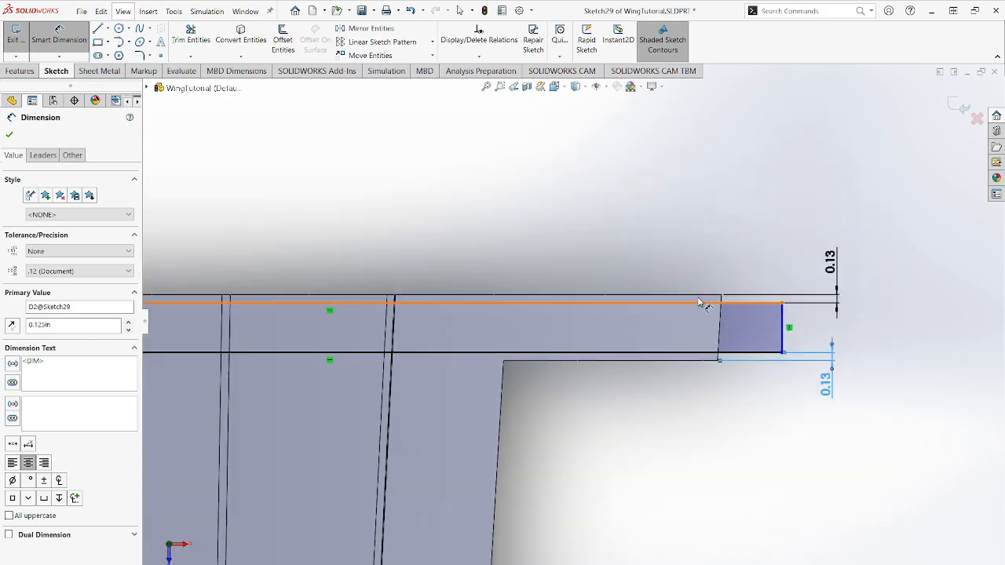
{"action": "scroll", "coordinate": [594, 416], "scroll_direction": "up", "scroll_amount": 3}
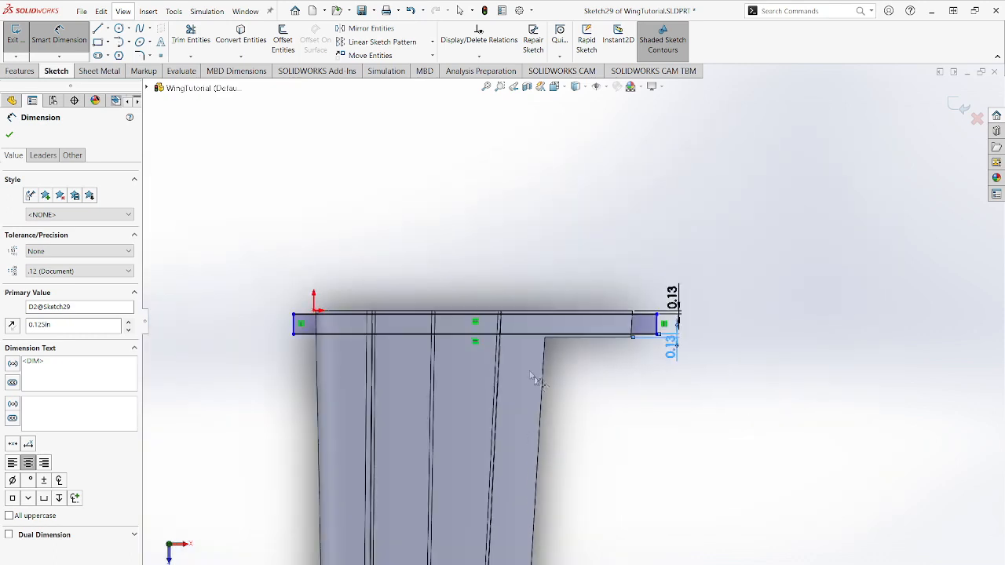
{"action": "scroll", "coordinate": [534, 416], "scroll_direction": "down", "scroll_amount": 1}
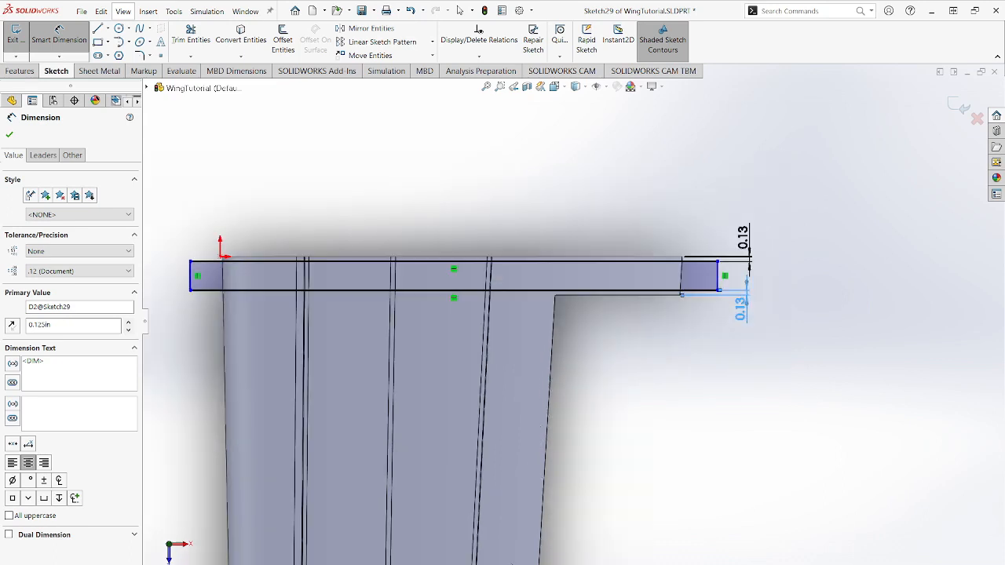
{"action": "scroll", "coordinate": [567, 440], "scroll_direction": "up", "scroll_amount": 2}
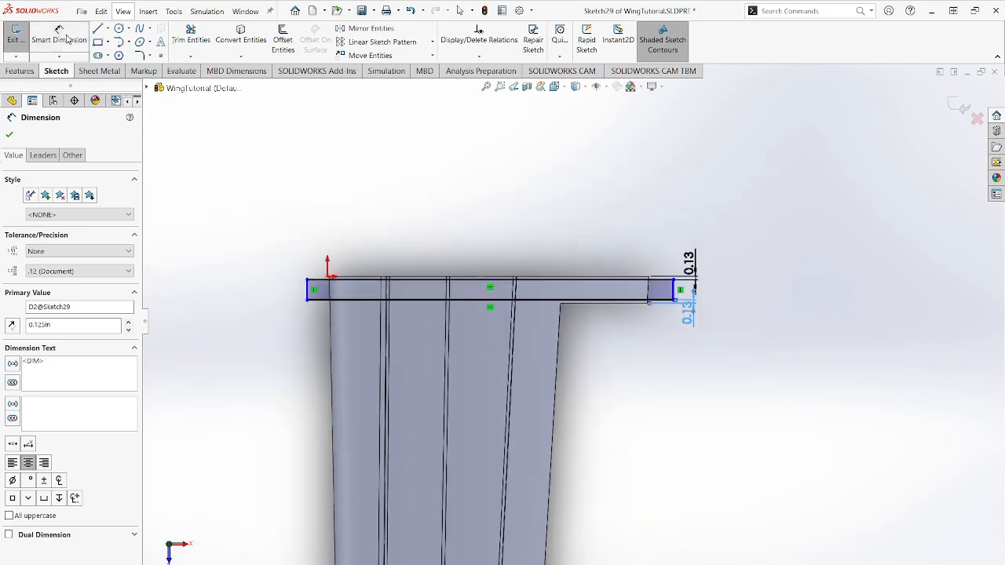
{"action": "left_click", "coordinate": [98, 42]}
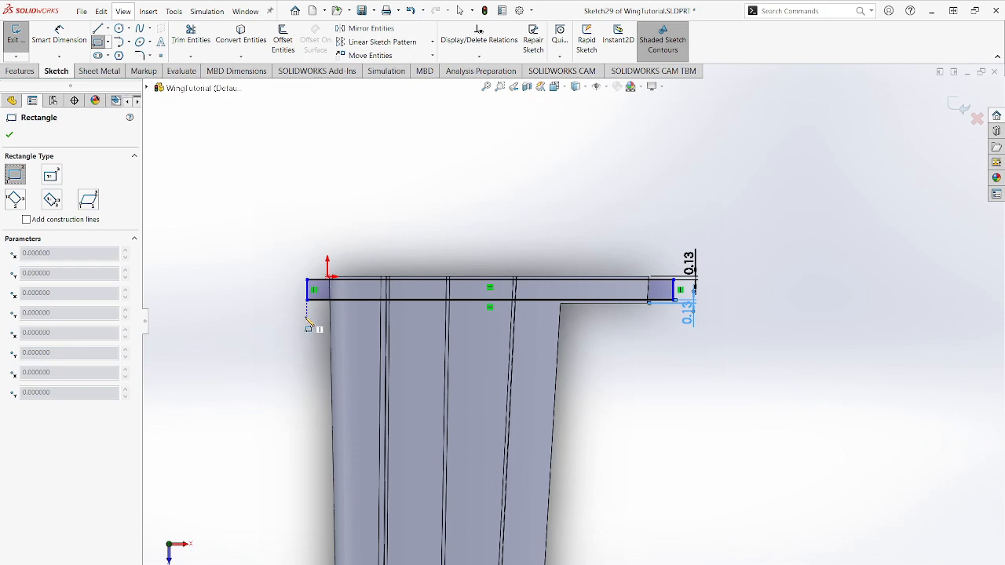
{"action": "left_click", "coordinate": [307, 317]}
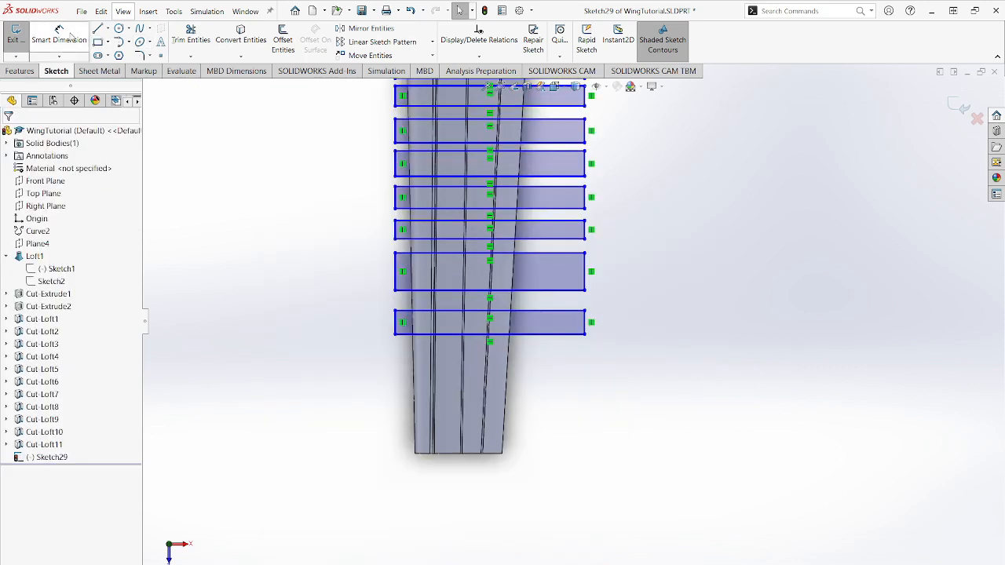
- Dimension the distance between the outermost rectangle's long side and the wing's tip edge as 0.125 in
{"action": "left_click", "coordinate": [70, 36]}
{"action": "scroll", "coordinate": [534, 358], "scroll_direction": "down", "scroll_amount": 4}
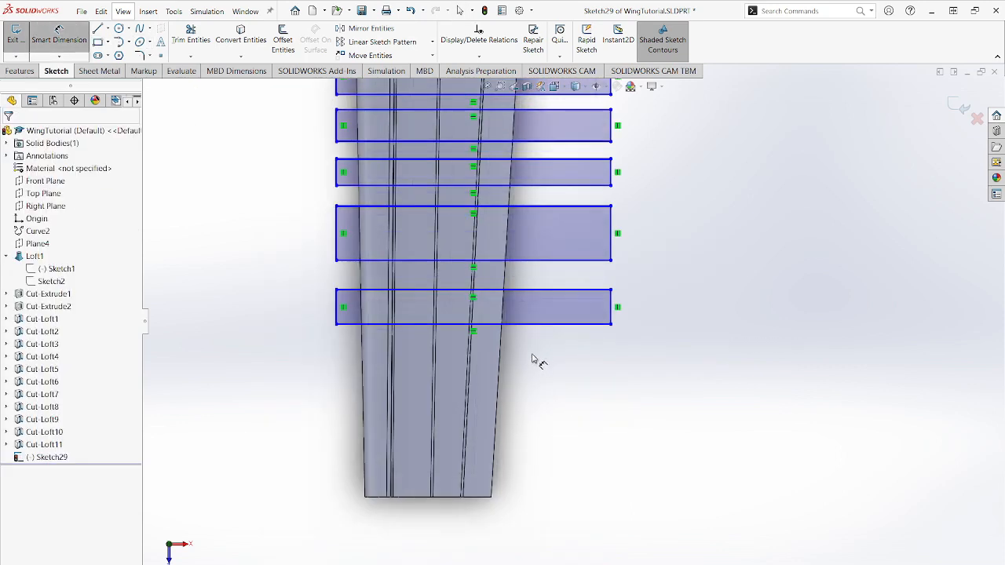
{"action": "left_click", "coordinate": [571, 238]}
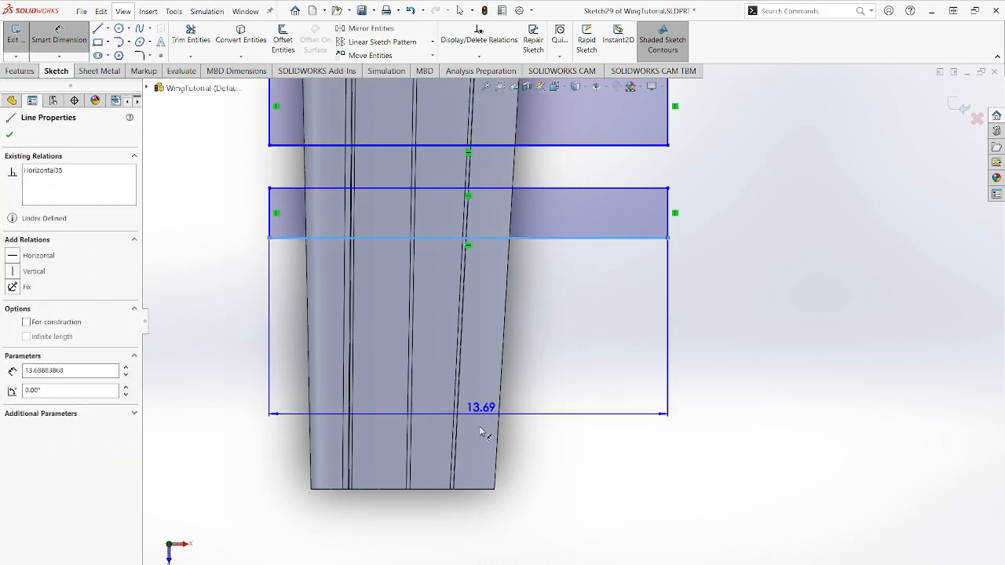
{"action": "left_click", "coordinate": [485, 489]}
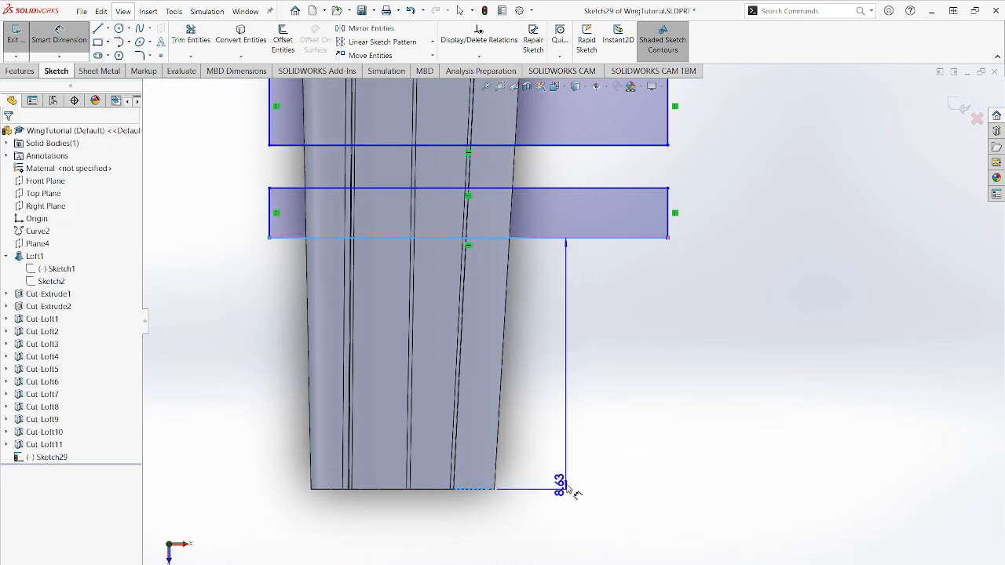
{"action": "left_click", "coordinate": [579, 444]}
{"action": "type", "text": "0.125"}
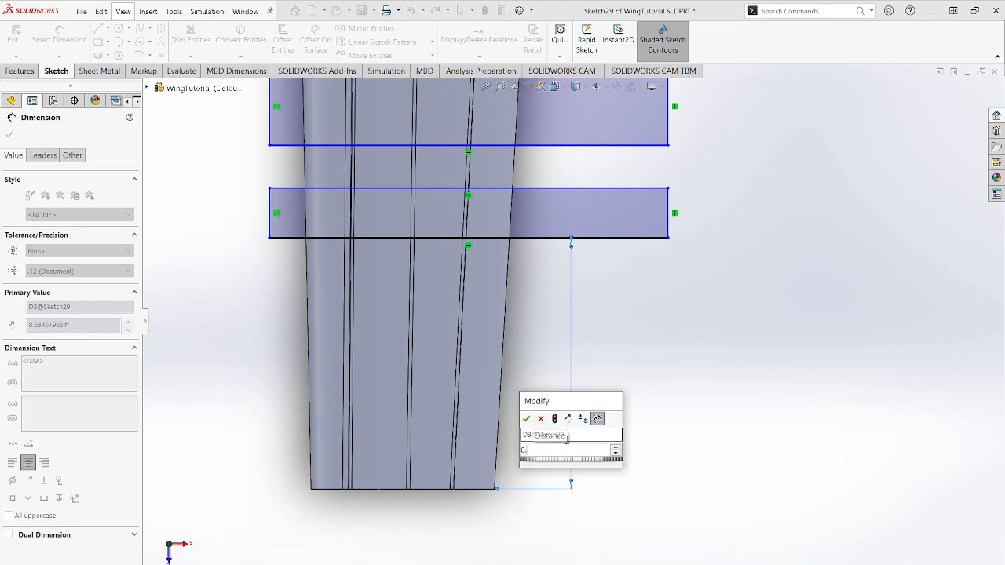
{"action": "key", "text": "Return"}
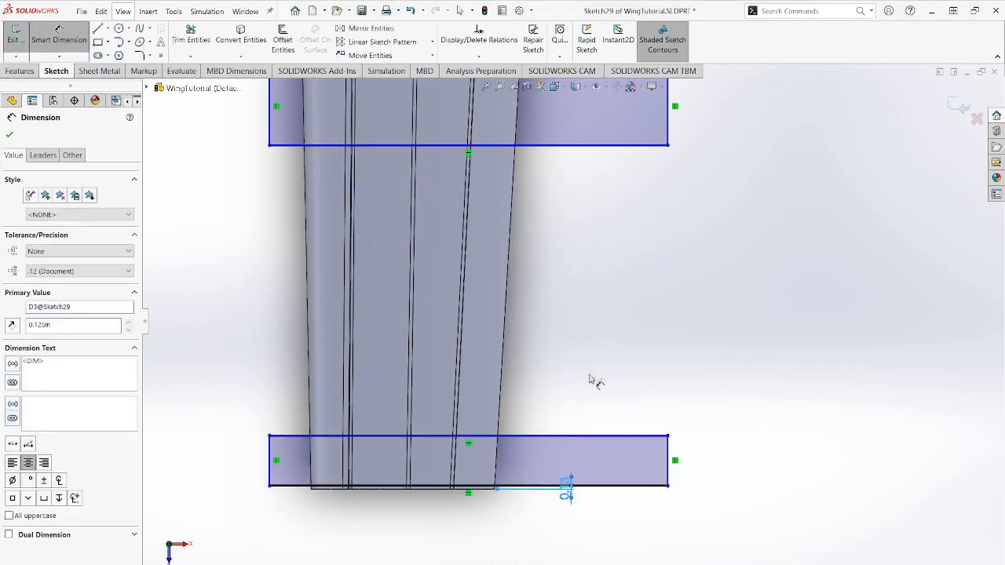
- Make the second rectangle's root-side long line collinear with the flap cutout's root-side edge
{"action": "scroll", "coordinate": [565, 329], "scroll_direction": "up", "scroll_amount": 5}
{"action": "scroll", "coordinate": [564, 284], "scroll_direction": "up", "scroll_amount": 3}
{"action": "scroll", "coordinate": [601, 291], "scroll_direction": "down", "scroll_amount": 10}
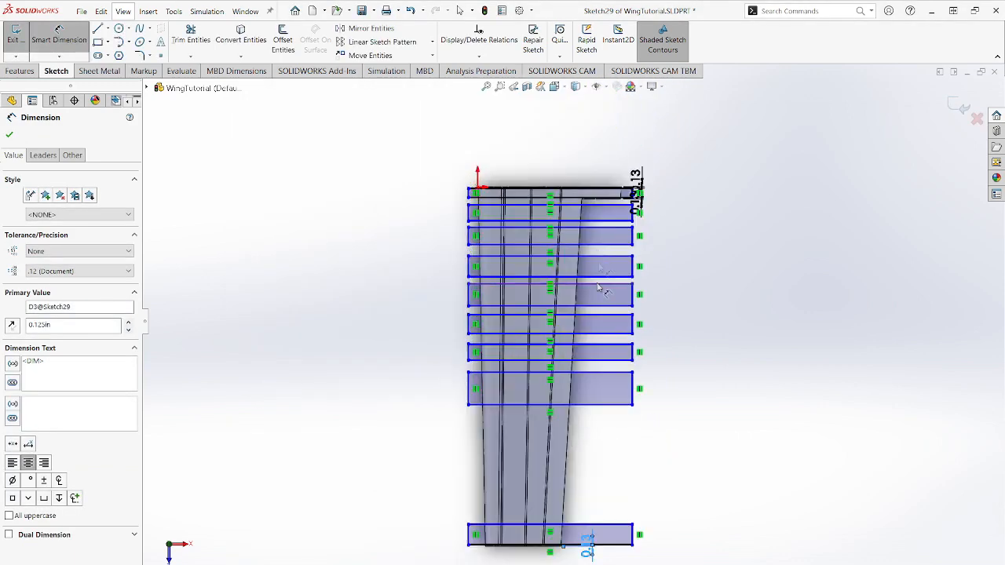
{"action": "scroll", "coordinate": [594, 212], "scroll_direction": "down", "scroll_amount": 2}
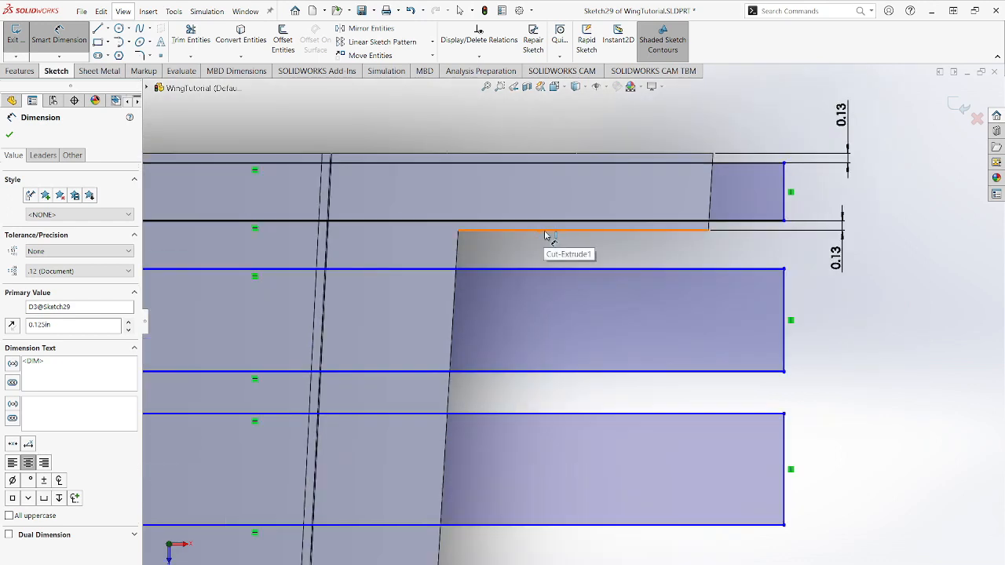
{"action": "key", "text": "Escape"}
{"action": "left_click", "coordinate": [576, 269]}
{"action": "left_click", "coordinate": [551, 230], "text": "ctrl"}
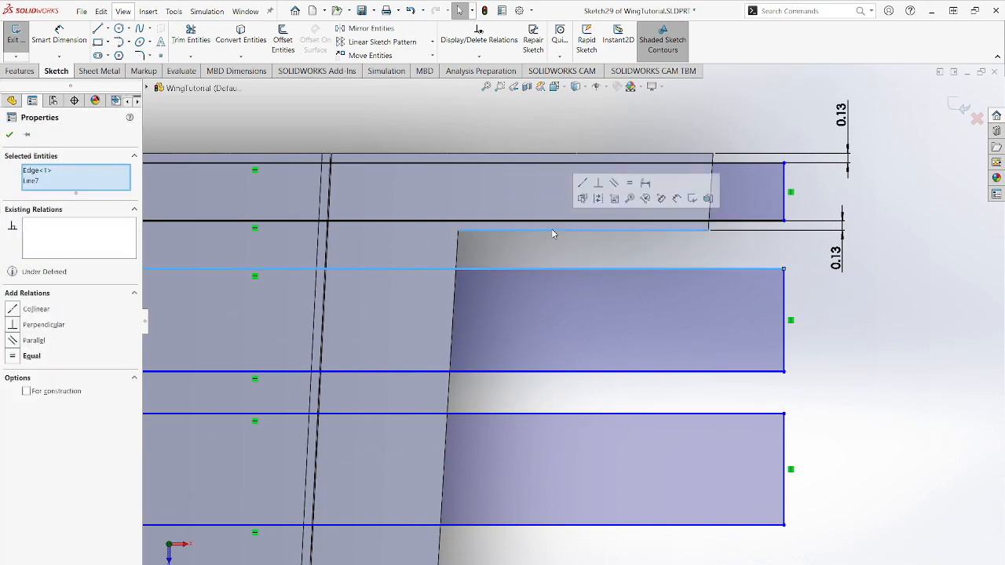
{"action": "left_click", "coordinate": [15, 309]}
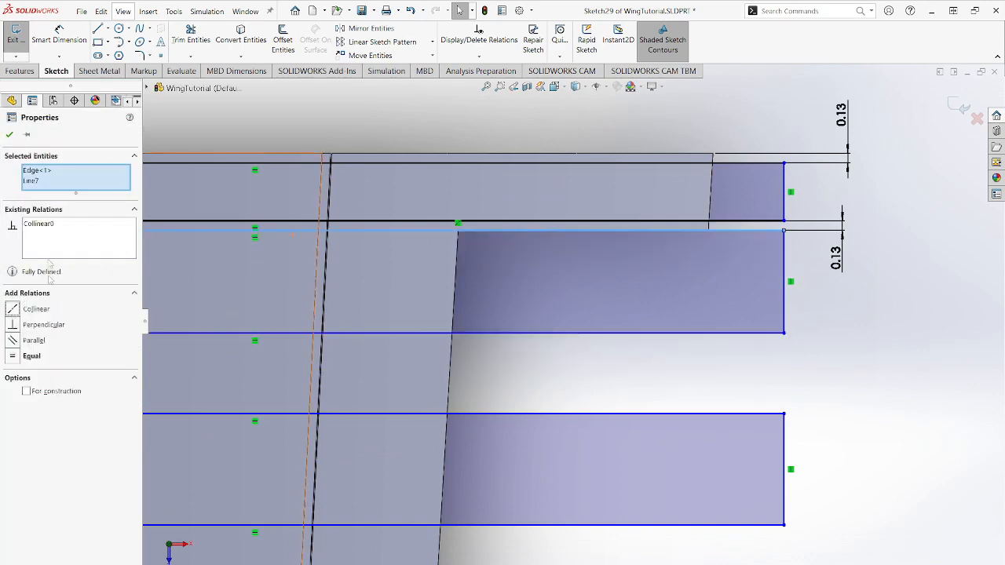
{"action": "left_click", "coordinate": [9, 134]}
- Dimension the gap between each pair of neighbouring rectangles from the flap cutout edge to the wing tip as 0.13 in
{"action": "scroll", "coordinate": [459, 265], "scroll_direction": "up", "scroll_amount": 3}
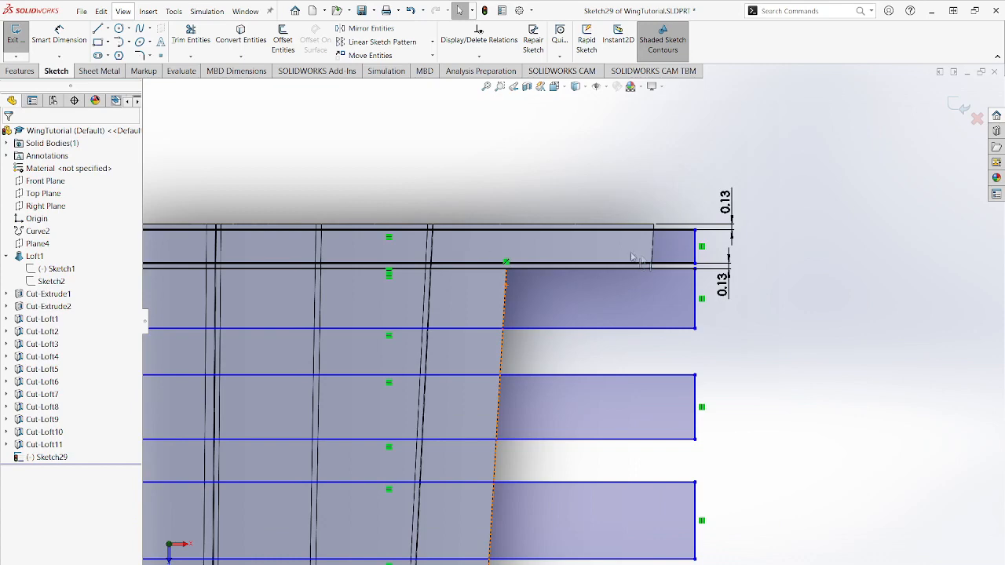
{"action": "scroll", "coordinate": [377, 254], "scroll_direction": "up", "scroll_amount": 1}
{"action": "scroll", "coordinate": [279, 237], "scroll_direction": "down", "scroll_amount": 1}
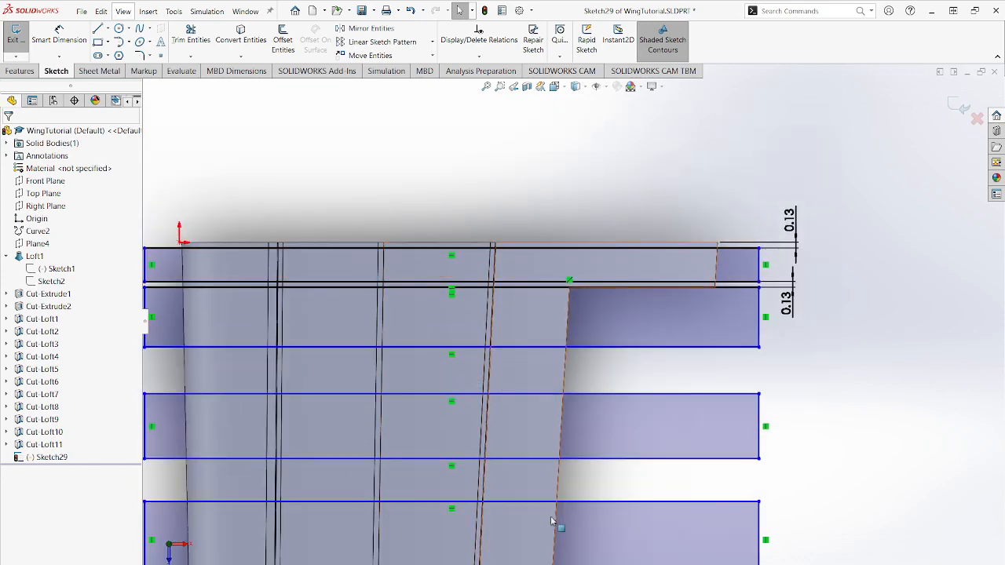
{"action": "scroll", "coordinate": [600, 520], "scroll_direction": "up", "scroll_amount": 5}
{"action": "scroll", "coordinate": [600, 520], "scroll_direction": "up", "scroll_amount": 5}
{"action": "scroll", "coordinate": [608, 424], "scroll_direction": "down", "scroll_amount": 4}
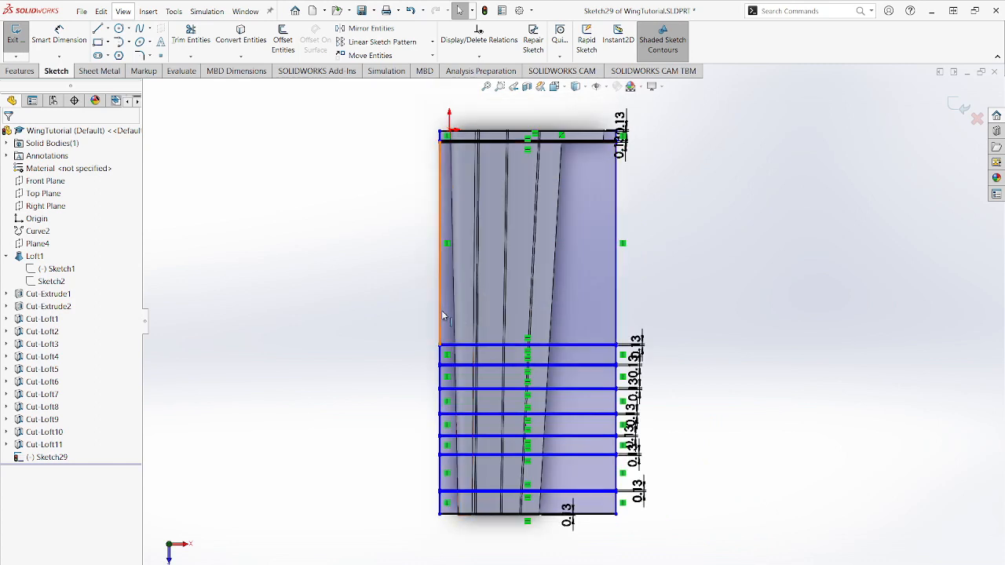
- Apply an Equal relation to the leading-edge-side vertical lines of the eight rectangles between the flap cutout edge and the wing tip
{"action": "left_click", "coordinate": [442, 315]}
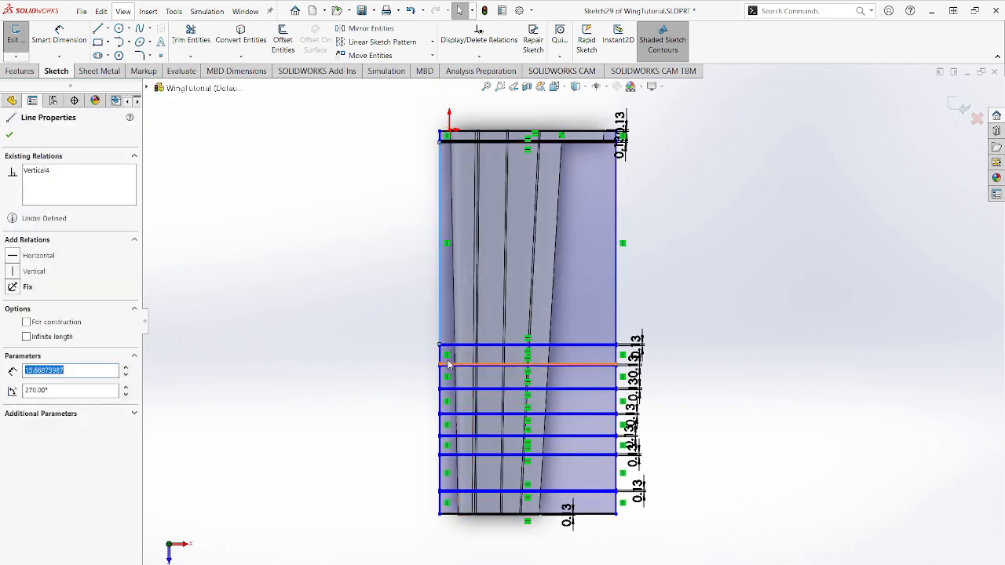
{"action": "left_click", "coordinate": [441, 375], "text": "ctrl"}
{"action": "left_click", "coordinate": [441, 382], "text": "ctrl"}
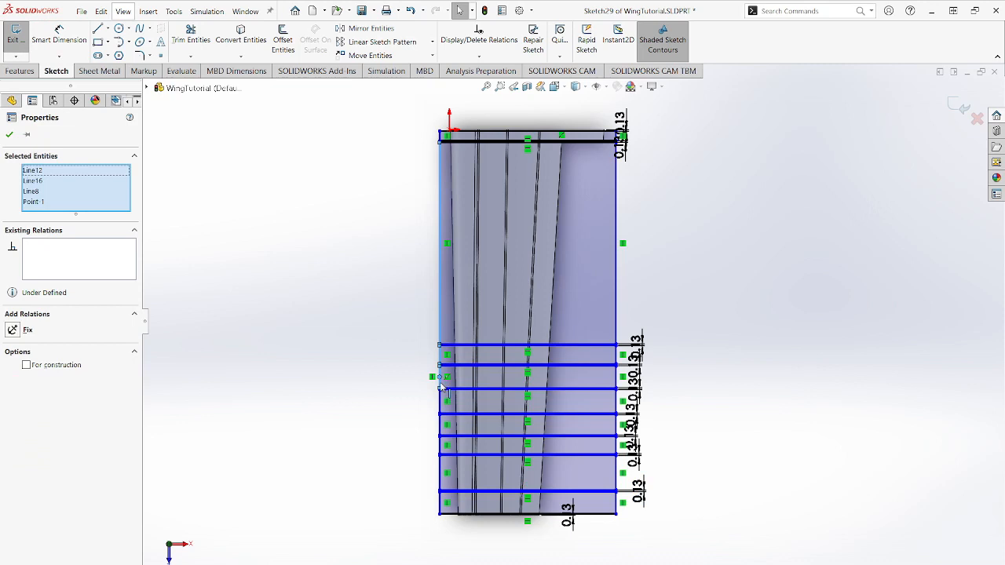
{"action": "left_click", "coordinate": [441, 384], "text": "ctrl"}
{"action": "right_click", "coordinate": [32, 205]}
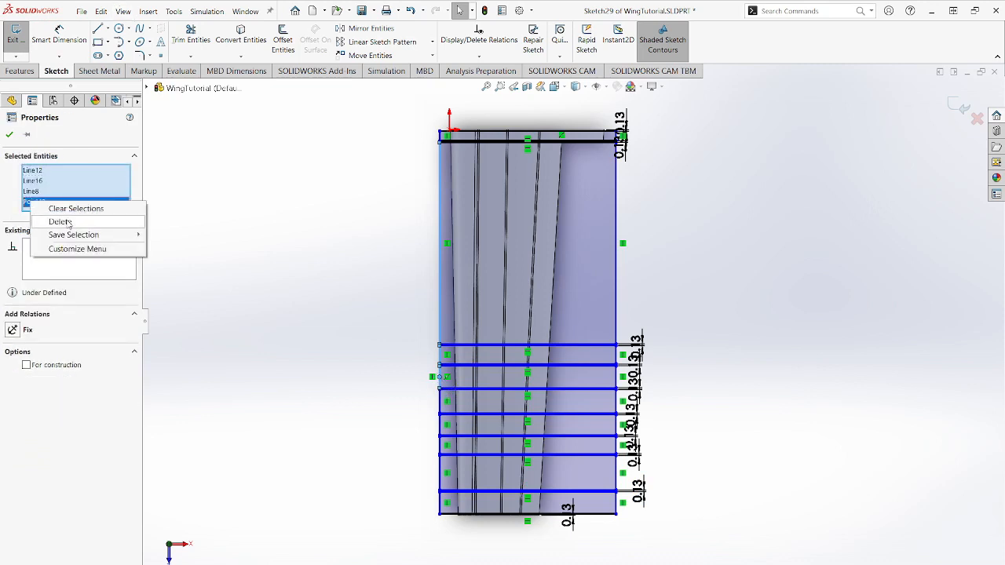
{"action": "left_click", "coordinate": [48, 218]}
{"action": "scroll", "coordinate": [447, 414], "scroll_direction": "down", "scroll_amount": 2}
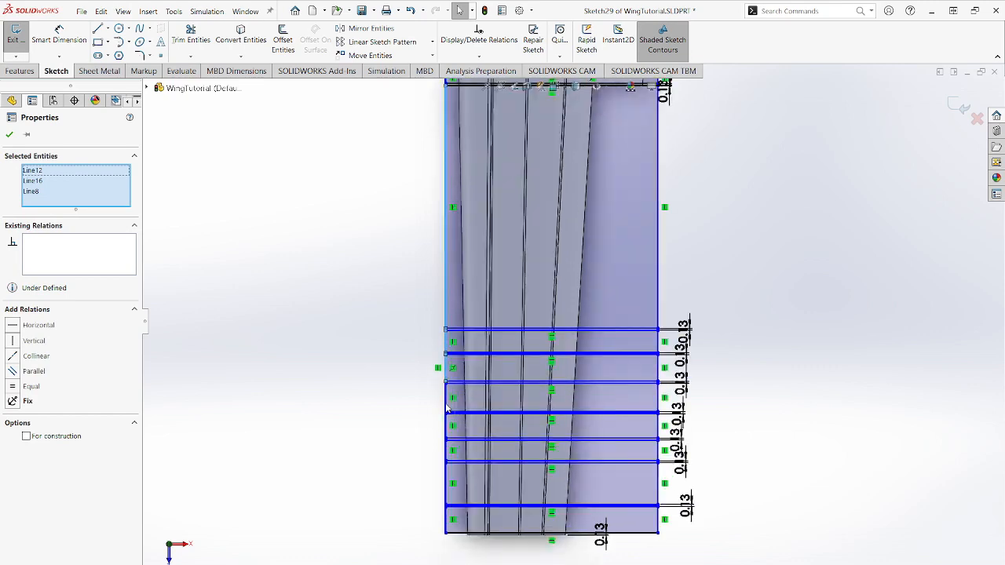
{"action": "left_click", "coordinate": [445, 427], "text": "ctrl"}
{"action": "left_click", "coordinate": [446, 449], "text": "ctrl"}
{"action": "left_click", "coordinate": [446, 474], "text": "ctrl"}
{"action": "left_click", "coordinate": [445, 510], "text": "ctrl"}
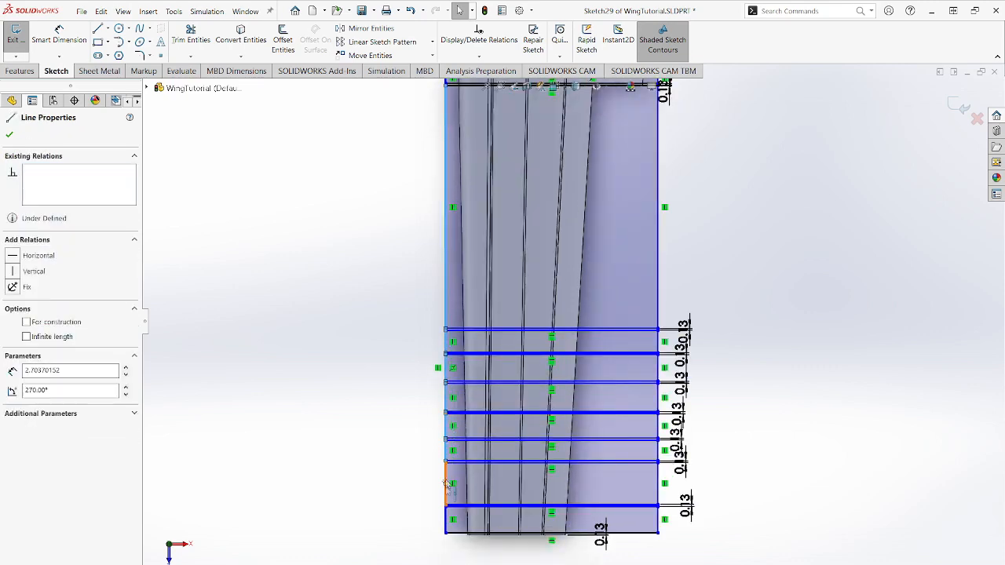
{"action": "left_click", "coordinate": [447, 518], "text": "ctrl"}
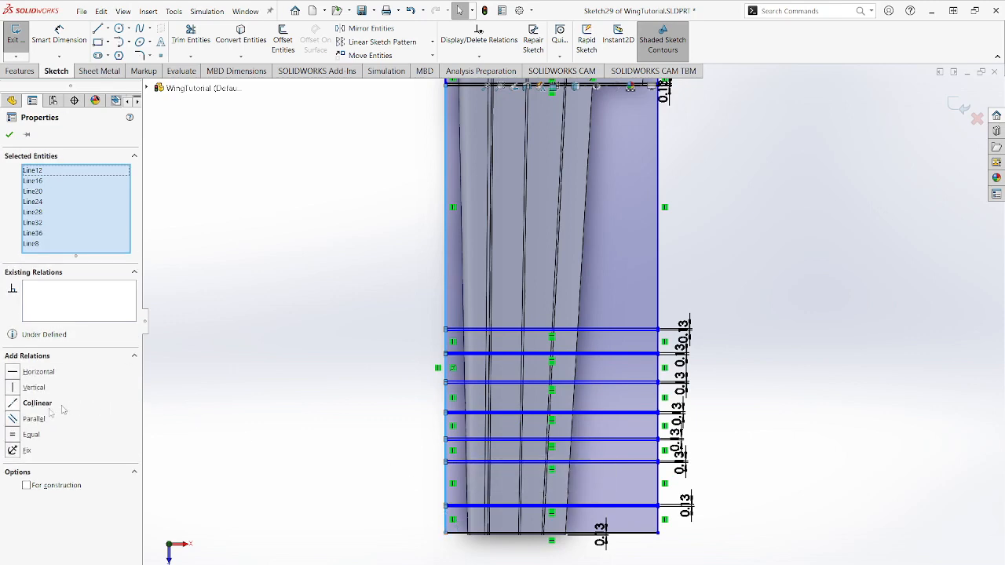
{"action": "left_click", "coordinate": [14, 436]}
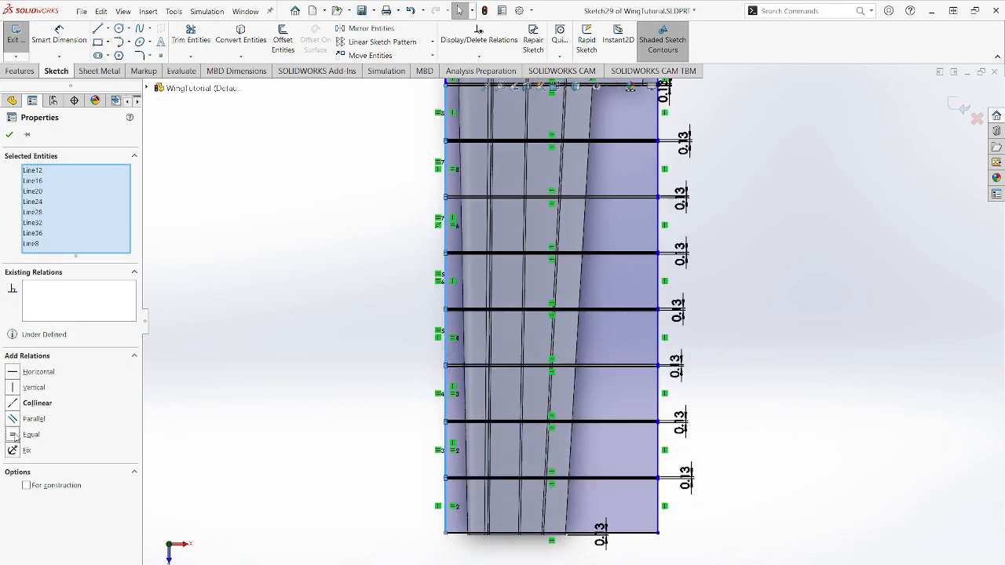
{"action": "scroll", "coordinate": [615, 347], "scroll_direction": "up", "scroll_amount": 2}
{"action": "scroll", "coordinate": [613, 313], "scroll_direction": "down", "scroll_amount": 2}
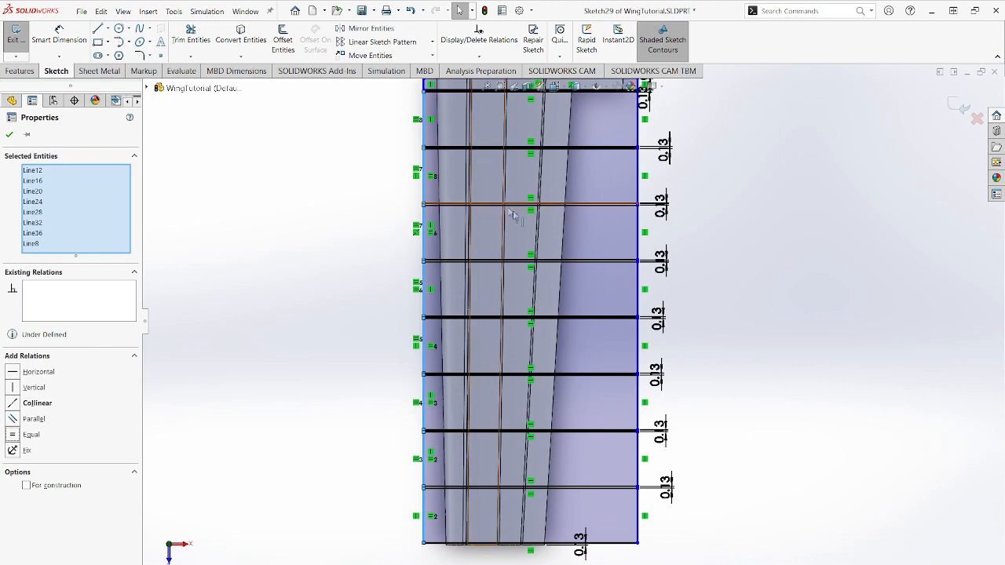
{"action": "scroll", "coordinate": [518, 195], "scroll_direction": "up", "scroll_amount": 1}
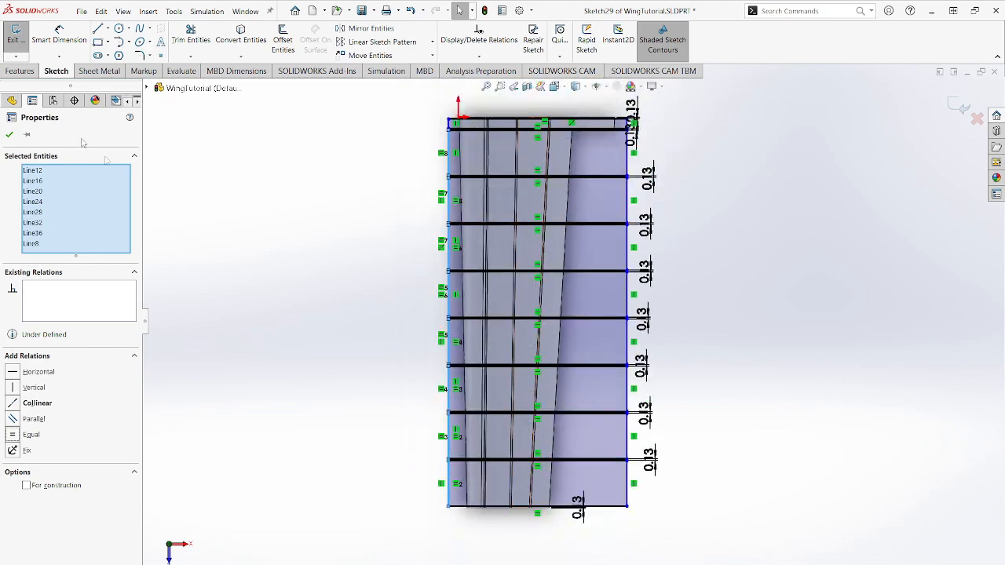
{"action": "left_click", "coordinate": [8, 134]}
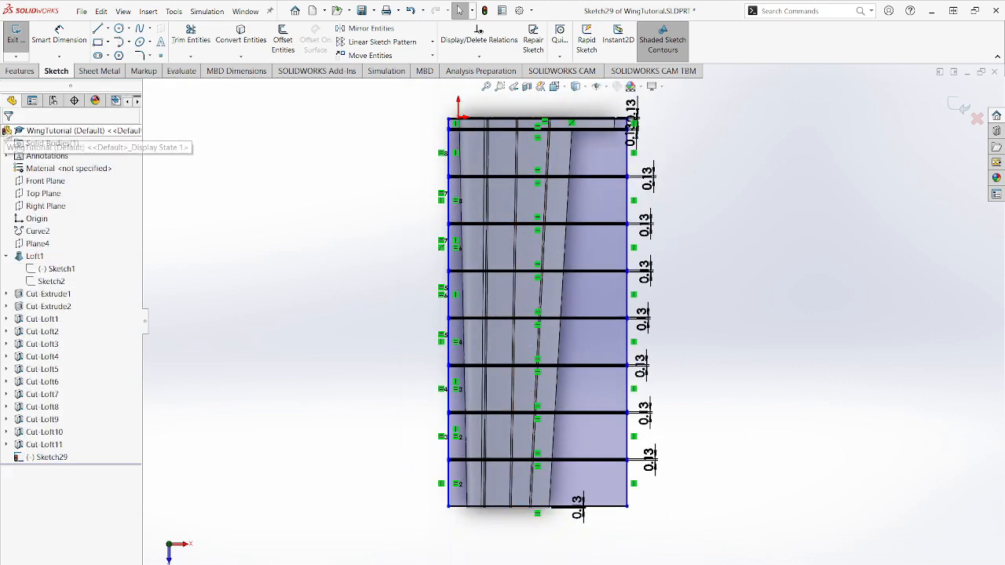
- Measure the length of the second rectangle's leading-edge-side vertical line, just outboard of the flap cutout edge
{"action": "left_click", "coordinate": [180, 71]}
{"action": "left_click", "coordinate": [112, 39]}
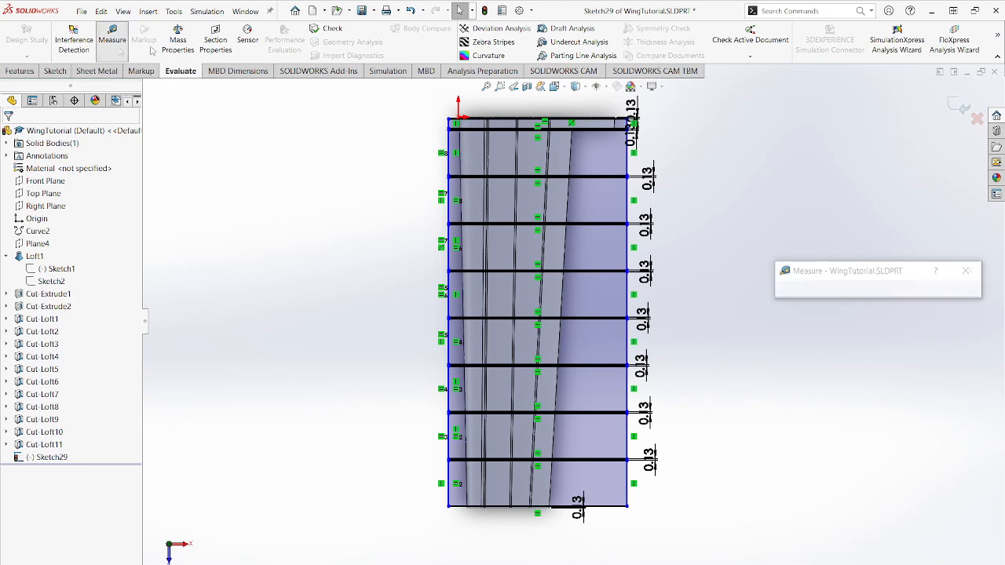
{"action": "left_click", "coordinate": [450, 141]}
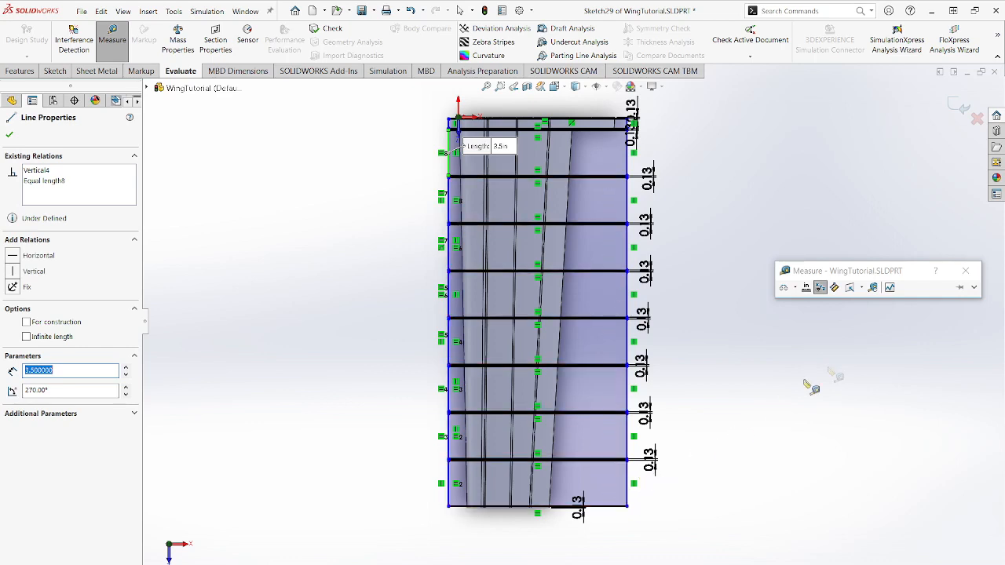
{"action": "left_click", "coordinate": [963, 272]}
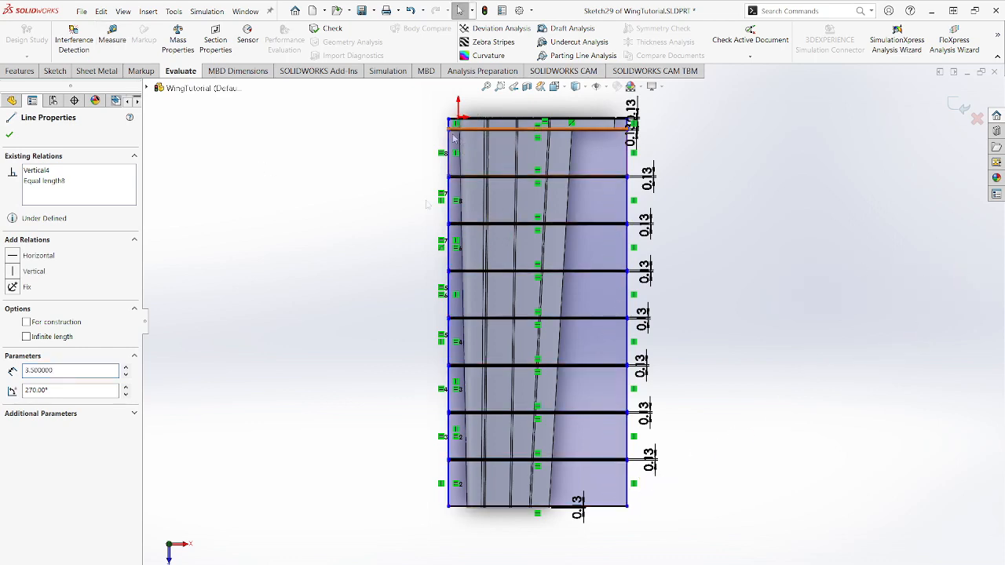
{"action": "left_click", "coordinate": [9, 137]}
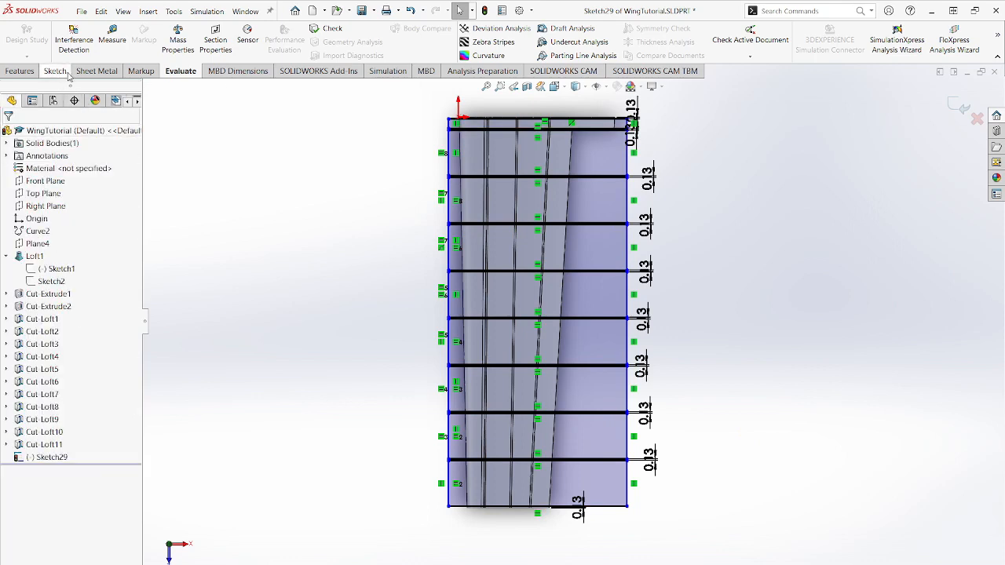
- Extrude-cut the rectangle sketch Through All - Both, keeping all resulting rib bodies, and save the part
{"action": "left_click", "coordinate": [55, 70]}
{"action": "left_click", "coordinate": [15, 35]}
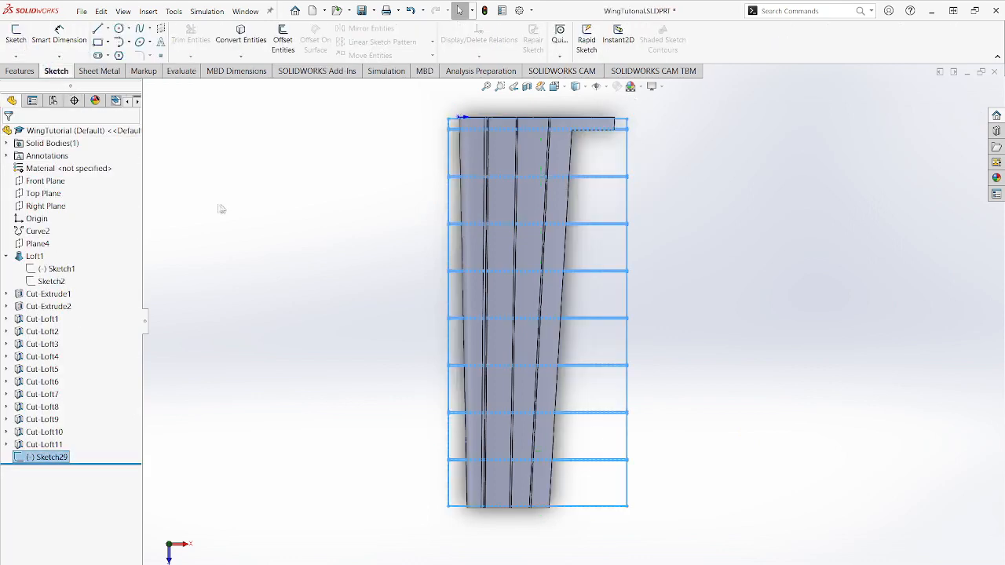
{"action": "left_click", "coordinate": [20, 70]}
{"action": "left_click", "coordinate": [180, 39]}
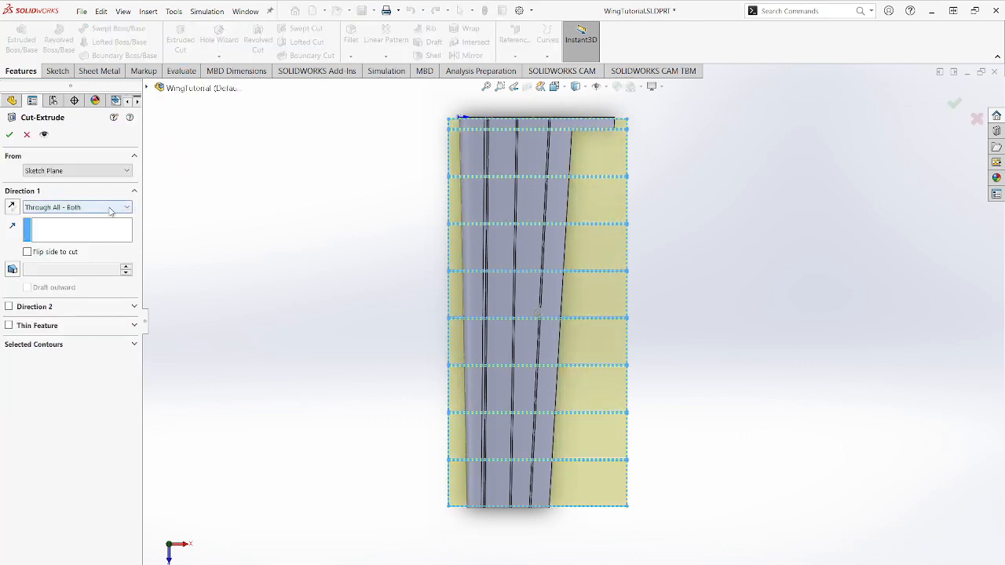
{"action": "left_click", "coordinate": [113, 211]}
{"action": "left_click", "coordinate": [84, 239]}
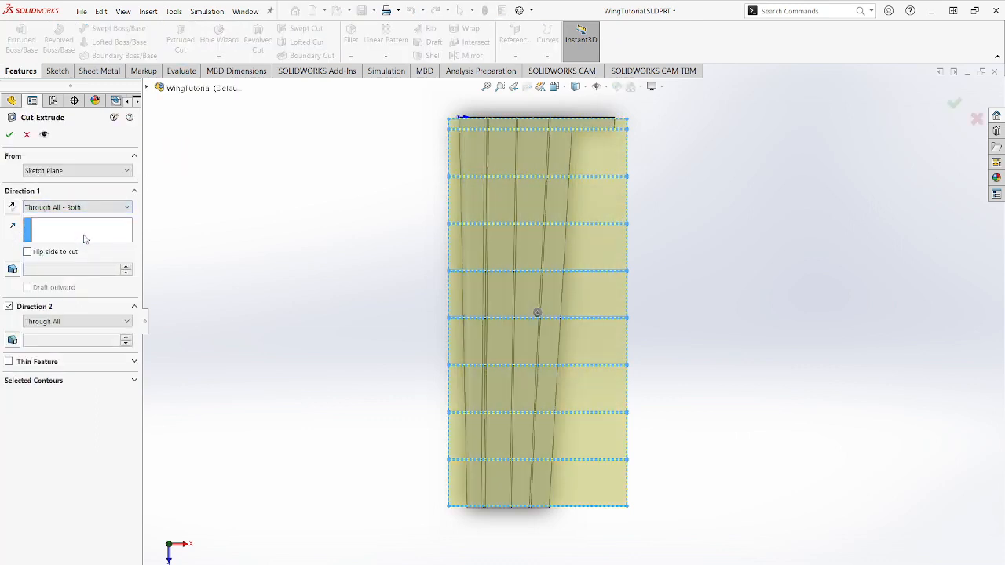
{"action": "left_click", "coordinate": [9, 136]}
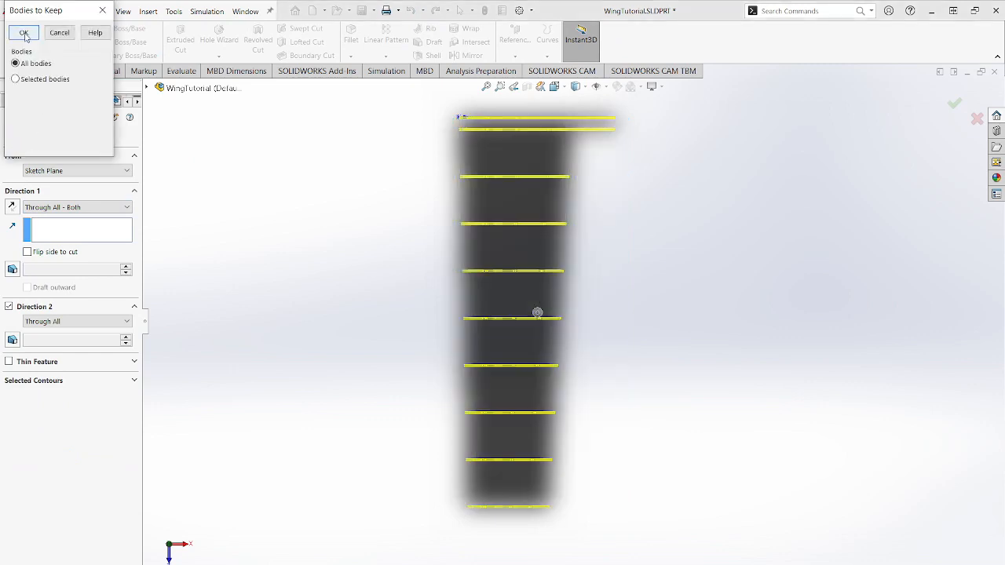
{"action": "left_click", "coordinate": [24, 34]}
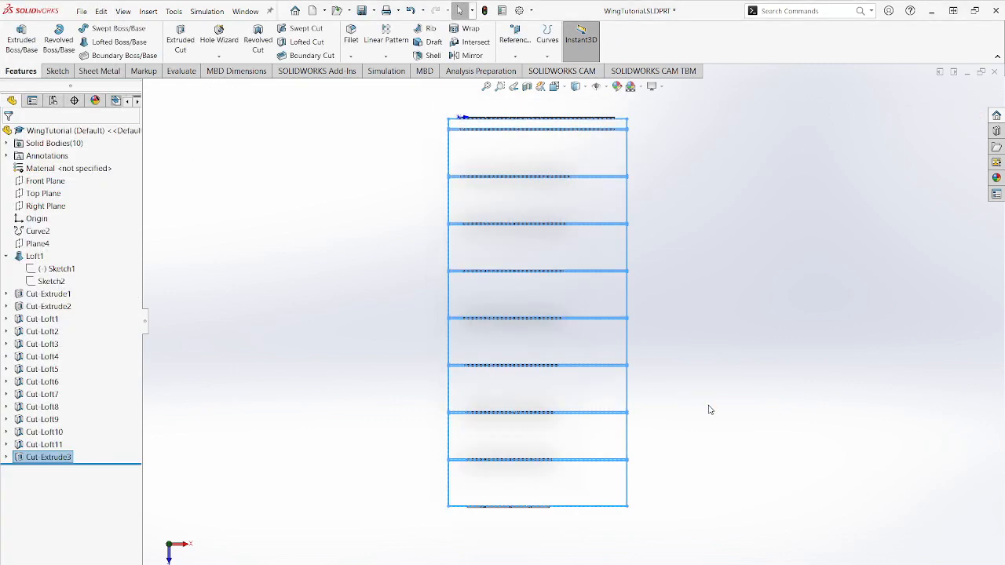
{"action": "left_click", "coordinate": [708, 409]}
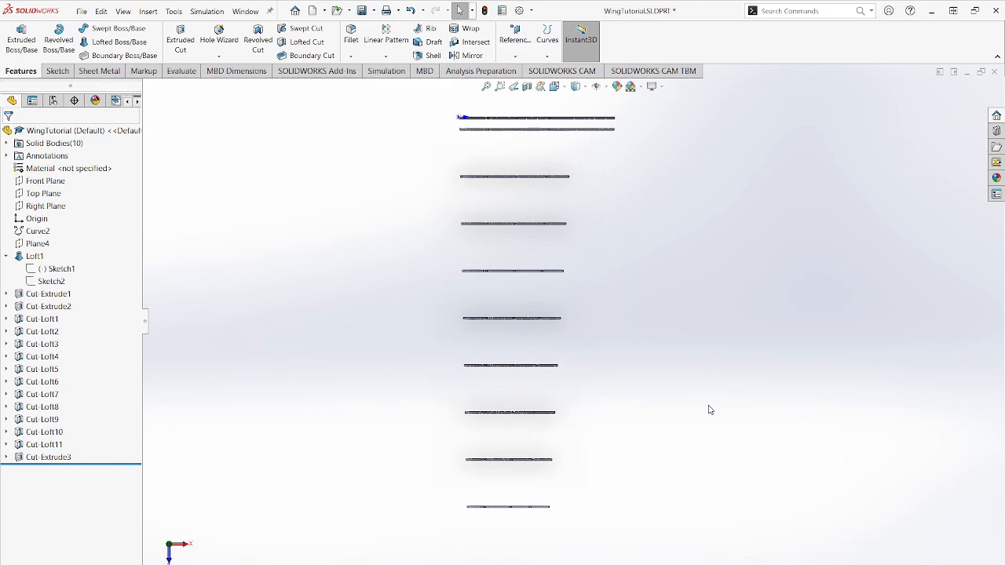
{"action": "middle_click_drag", "start_coordinate": [673, 427], "coordinate": [729, 267]}
{"action": "key", "text": "ctrl+s"}
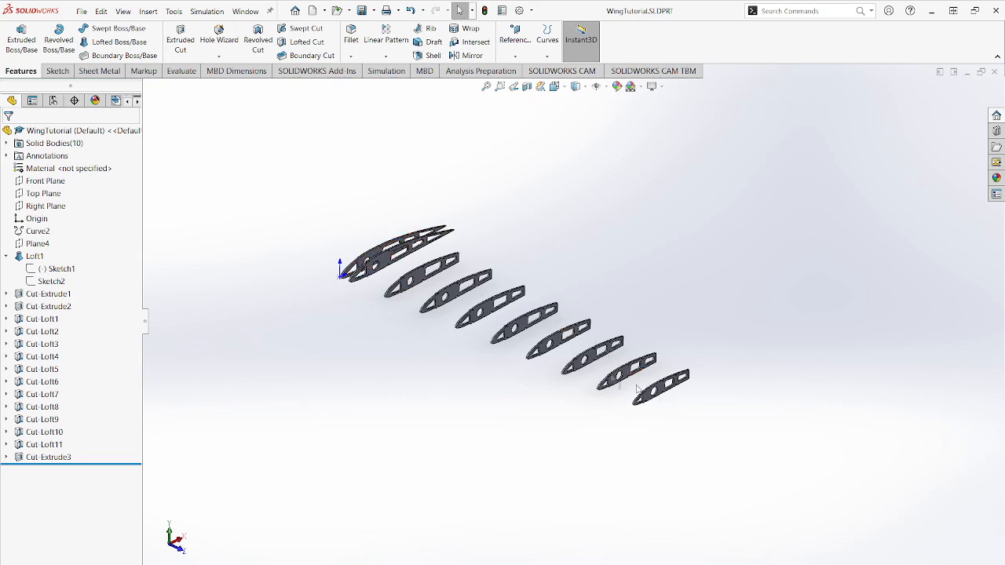
- Assign the Balsa material from the Woods category to the part
{"action": "right_click", "coordinate": [97, 169]}
{"action": "left_click", "coordinate": [137, 179]}
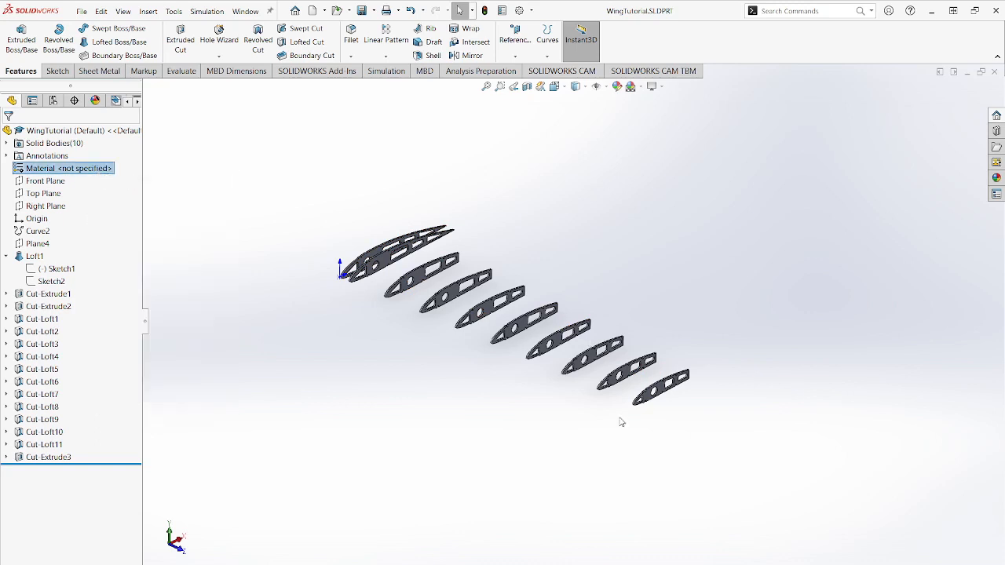
{"action": "left_click", "coordinate": [276, 168]}
{"action": "left_click", "coordinate": [277, 356]}
{"action": "left_click", "coordinate": [316, 369]}
{"action": "left_click", "coordinate": [640, 489]}
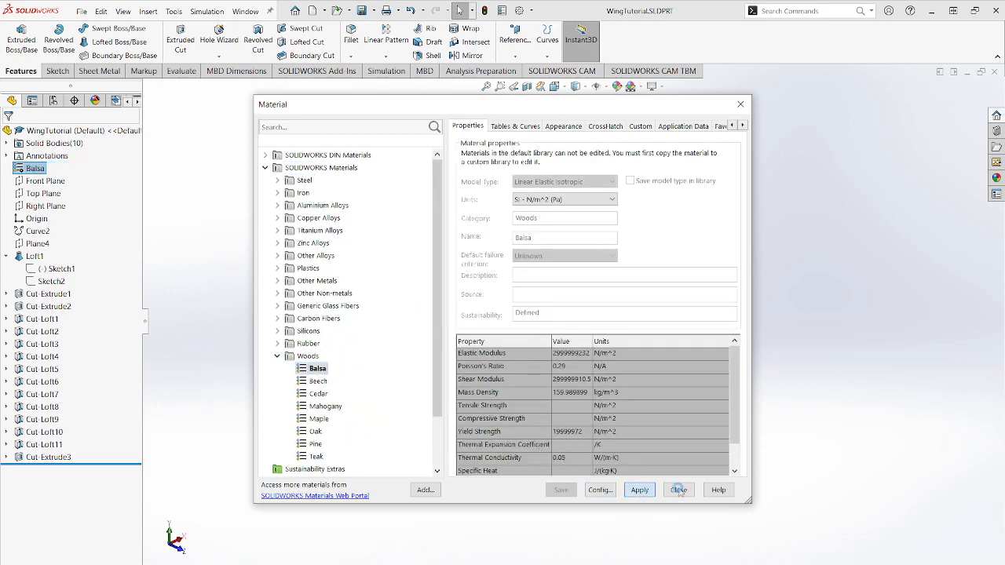
{"action": "left_click", "coordinate": [678, 489]}
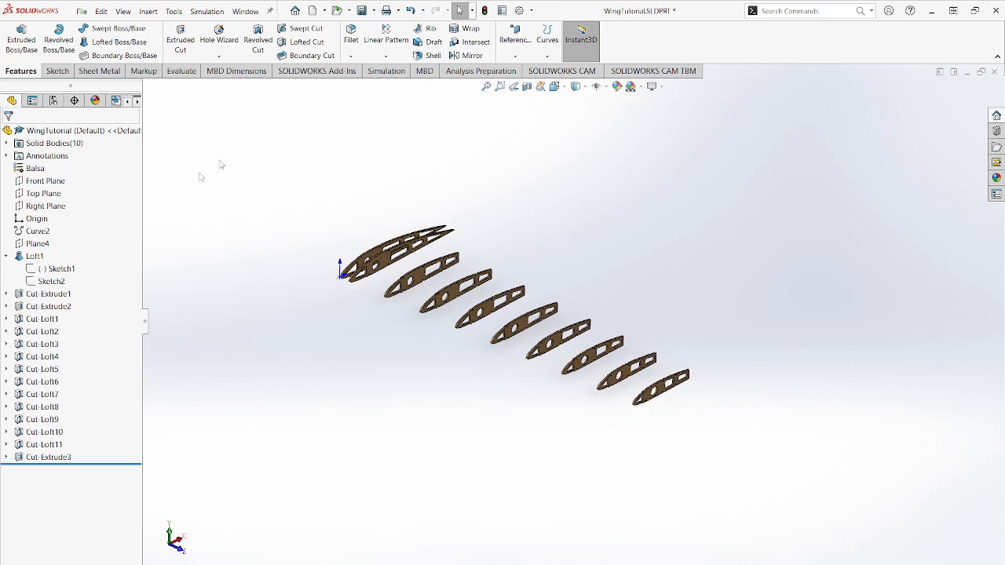
- Mirror all ten rib bodies about the Front Plane without merging solids
{"action": "left_click", "coordinate": [52, 181]}
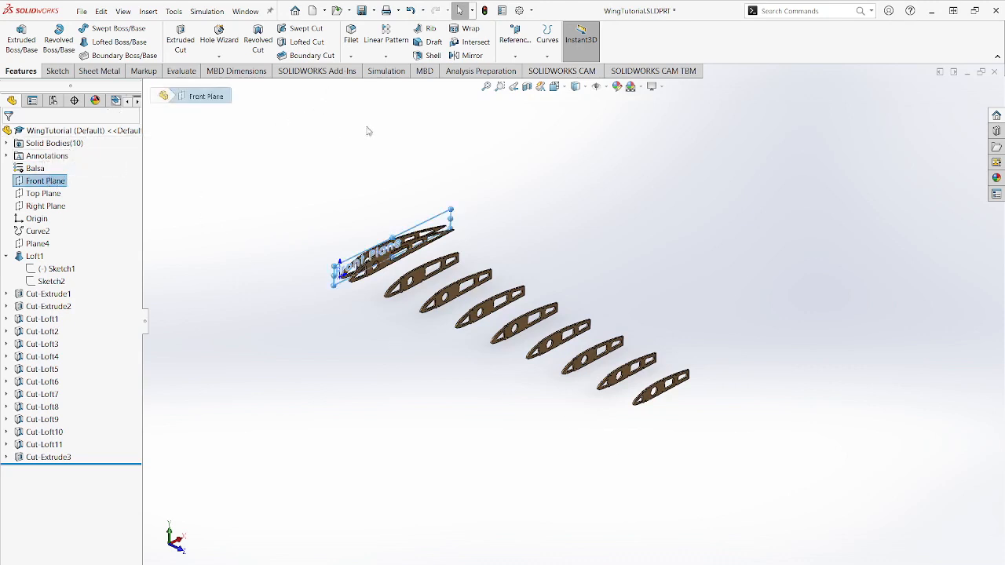
{"action": "left_click", "coordinate": [468, 56]}
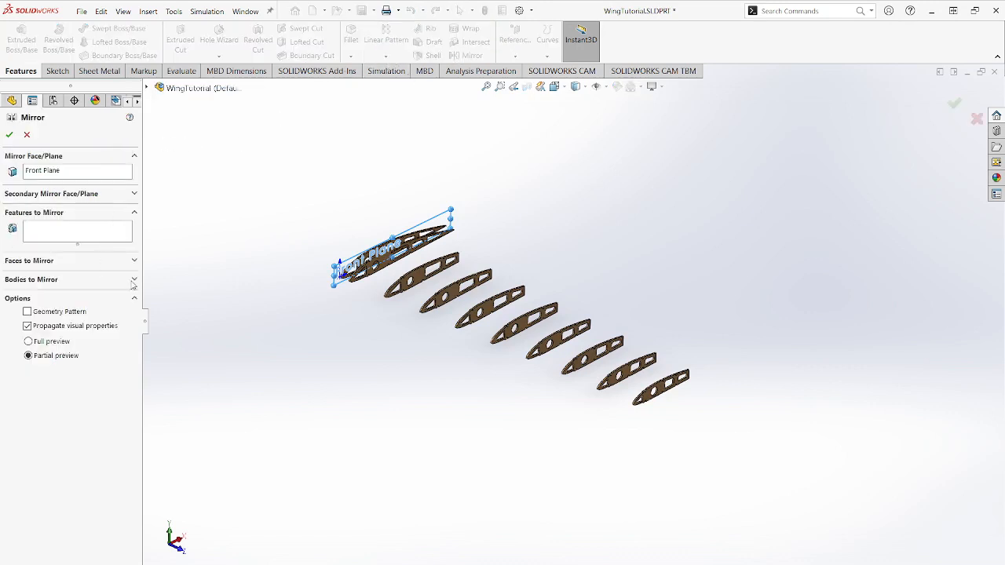
{"action": "left_click", "coordinate": [134, 280]}
{"action": "left_click", "coordinate": [147, 89]}
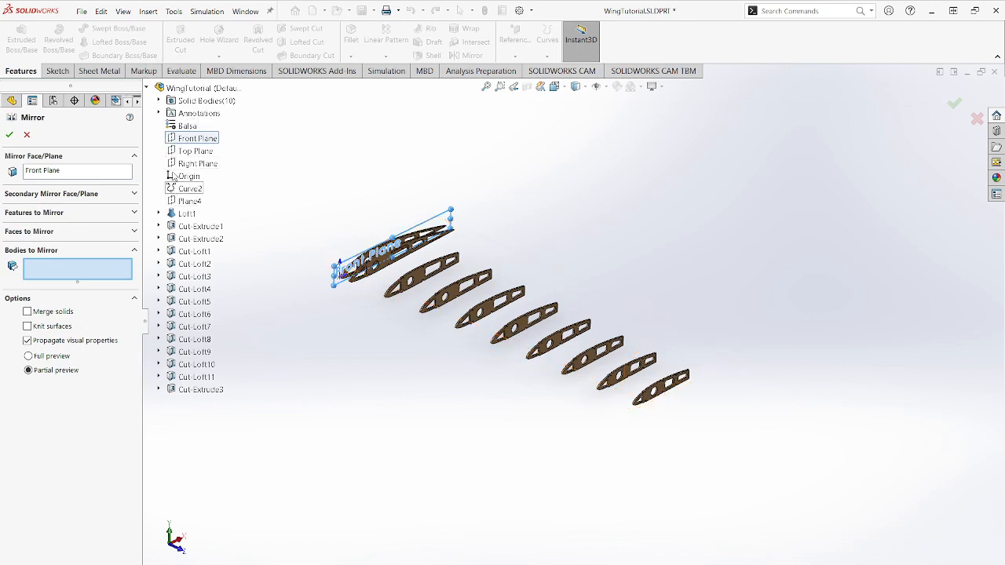
{"action": "left_click", "coordinate": [160, 102]}
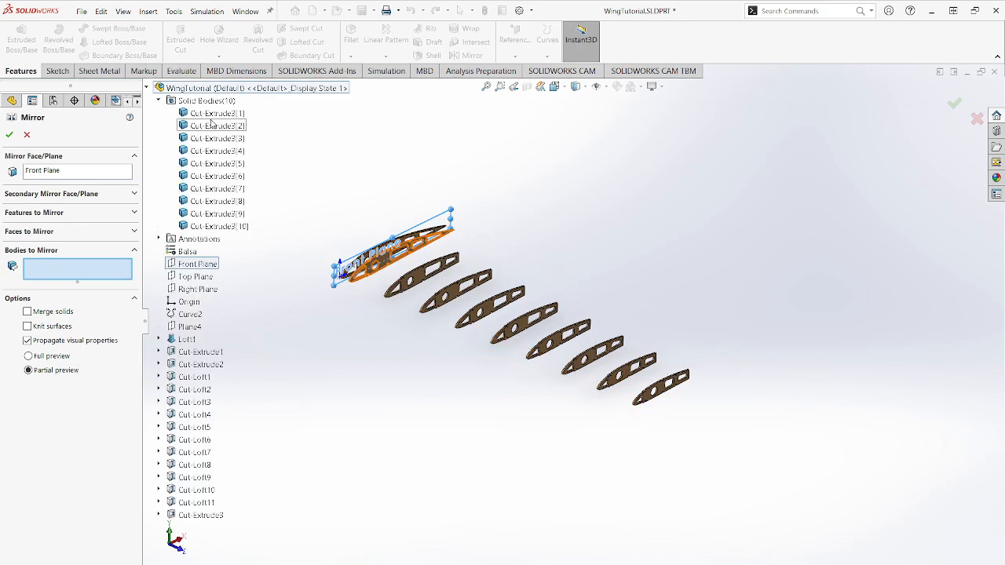
{"action": "left_click", "coordinate": [214, 113]}
{"action": "left_click", "coordinate": [233, 227], "text": "shift"}
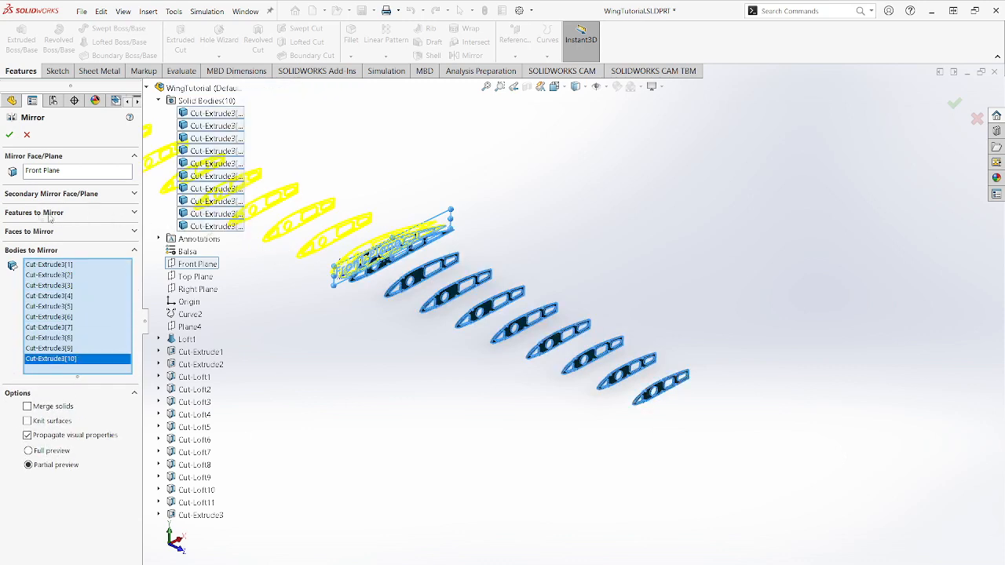
{"action": "left_click", "coordinate": [9, 136]}
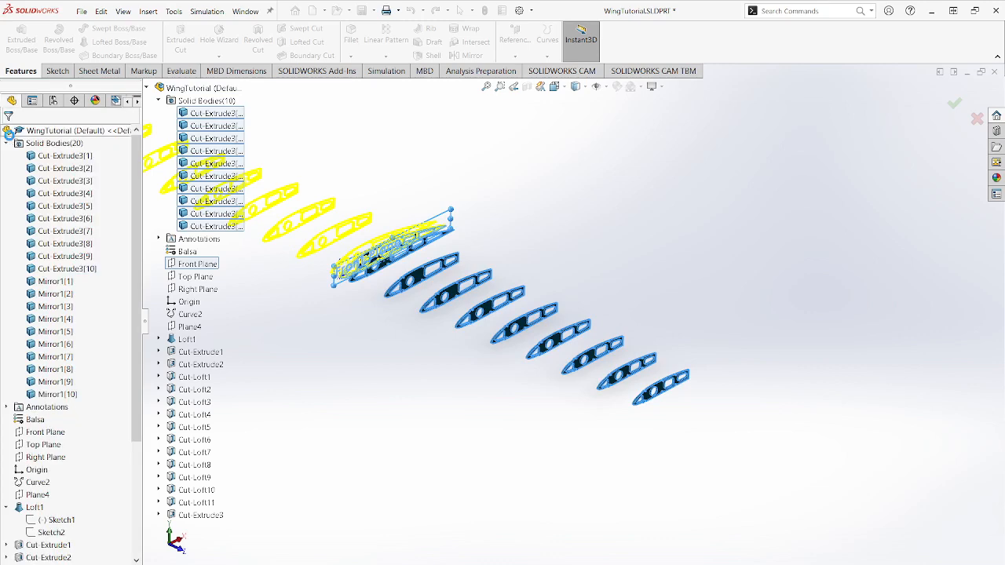
- Examine the ribs' notches, spar holes and openings up close and the arrangement of the whole rib set
{"action": "scroll", "coordinate": [292, 220], "scroll_direction": "down", "scroll_amount": 6}
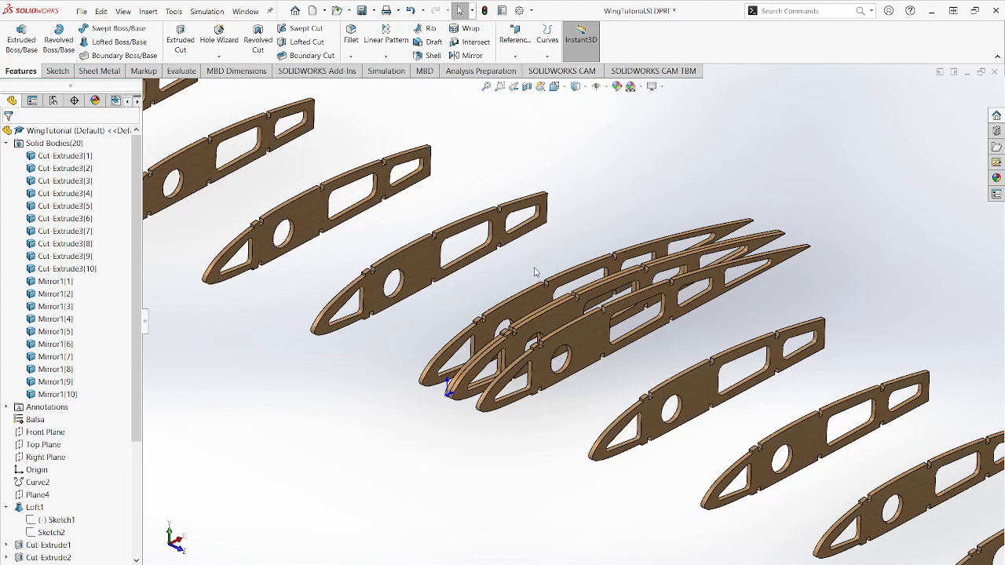
{"action": "scroll", "coordinate": [538, 277], "scroll_direction": "down", "scroll_amount": 3}
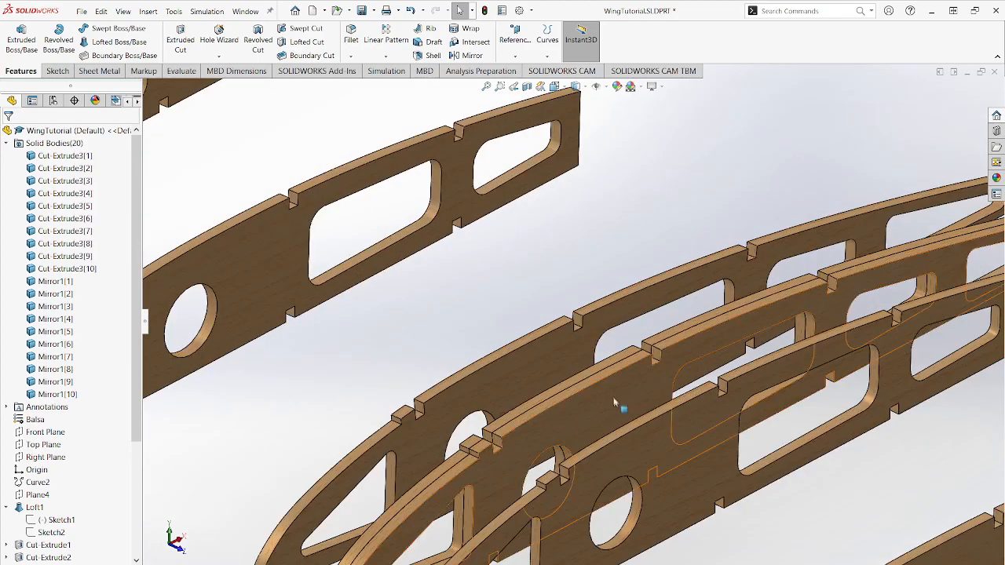
{"action": "scroll", "coordinate": [627, 403], "scroll_direction": "up", "scroll_amount": 3}
{"action": "scroll", "coordinate": [679, 382], "scroll_direction": "up", "scroll_amount": 3}
{"action": "scroll", "coordinate": [679, 382], "scroll_direction": "up", "scroll_amount": 2}
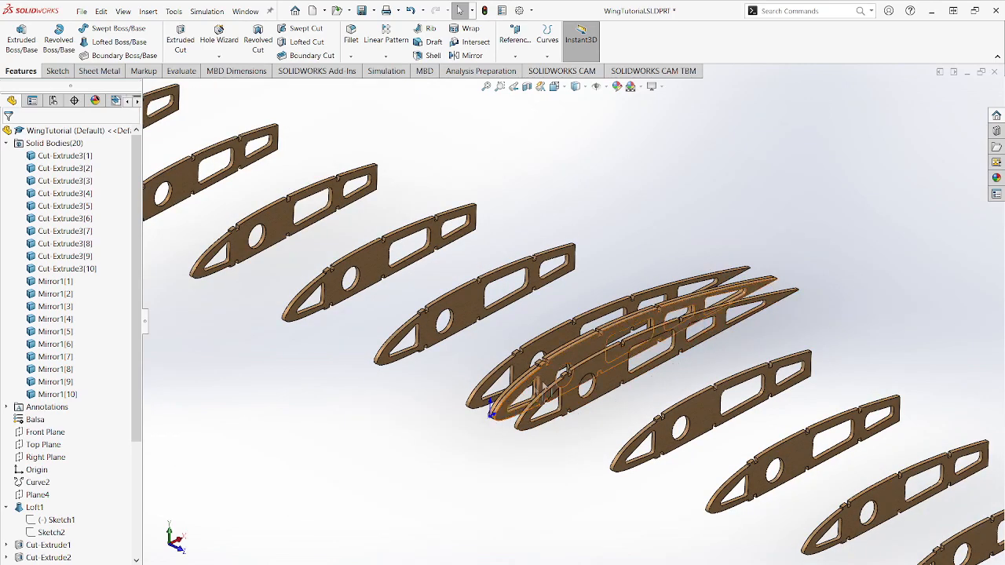
{"action": "scroll", "coordinate": [573, 353], "scroll_direction": "up", "scroll_amount": 2}
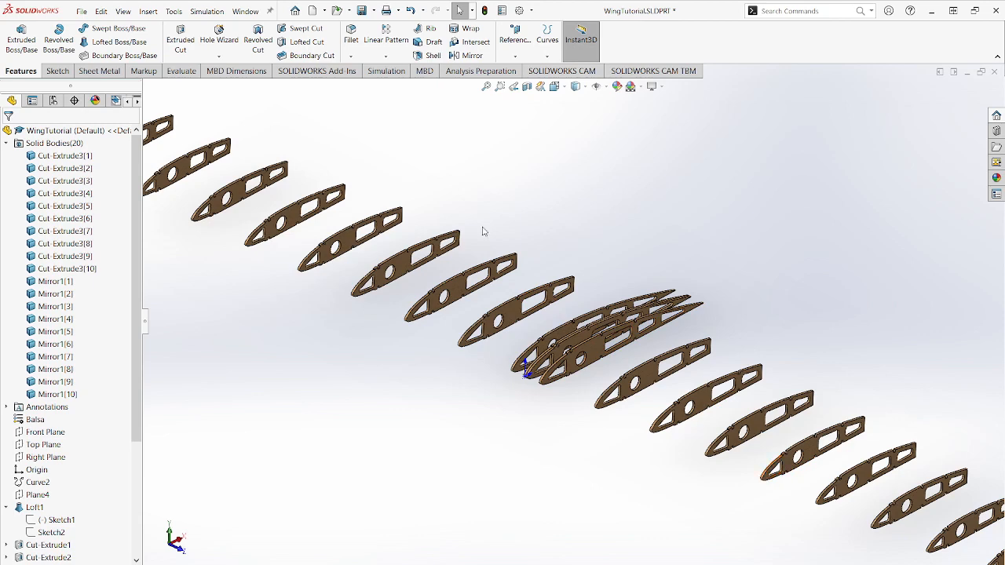
{"action": "scroll", "coordinate": [518, 265], "scroll_direction": "up", "scroll_amount": 5}
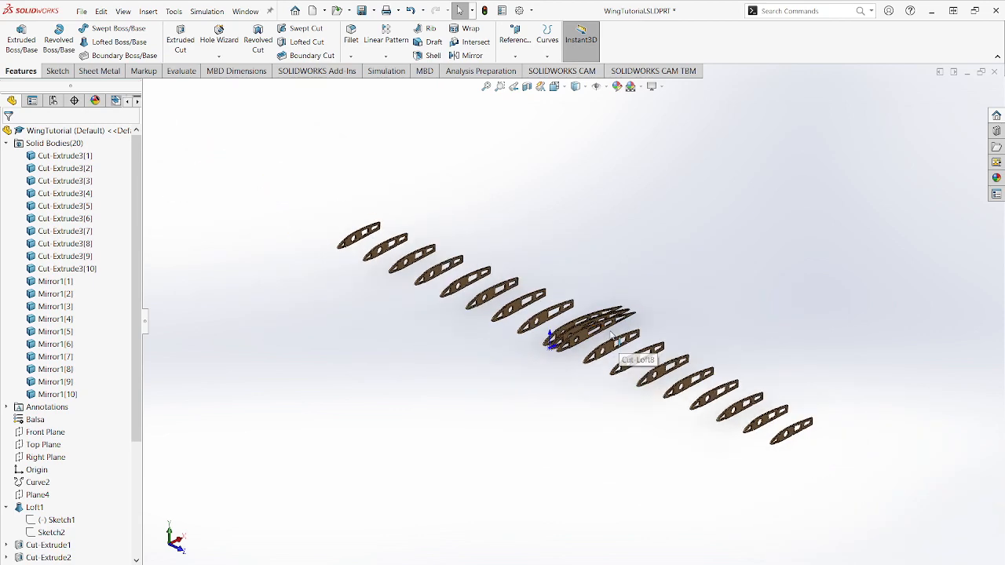
{"action": "scroll", "coordinate": [609, 333], "scroll_direction": "down", "scroll_amount": 3}
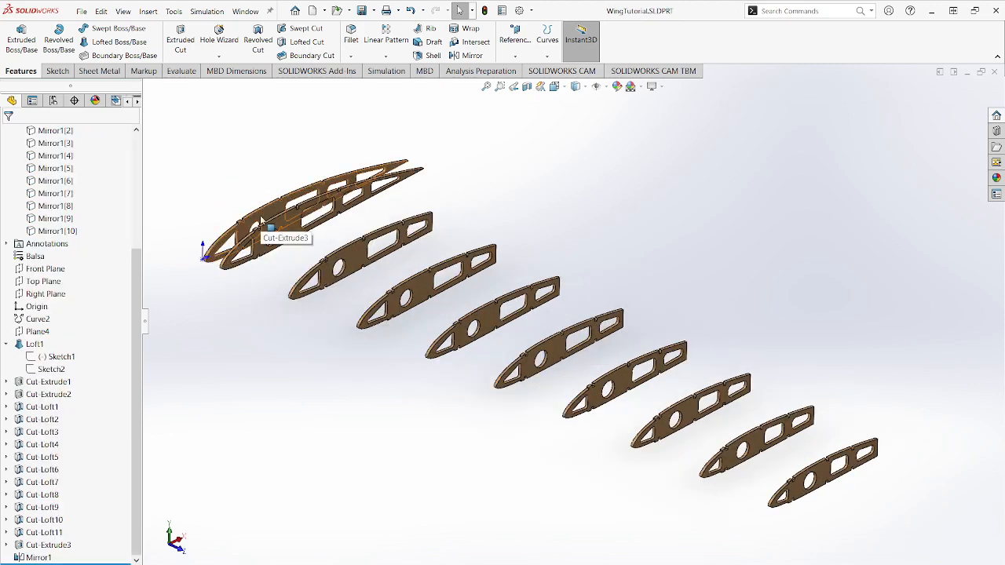
{"action": "scroll", "coordinate": [279, 247], "scroll_direction": "up", "scroll_amount": 3}
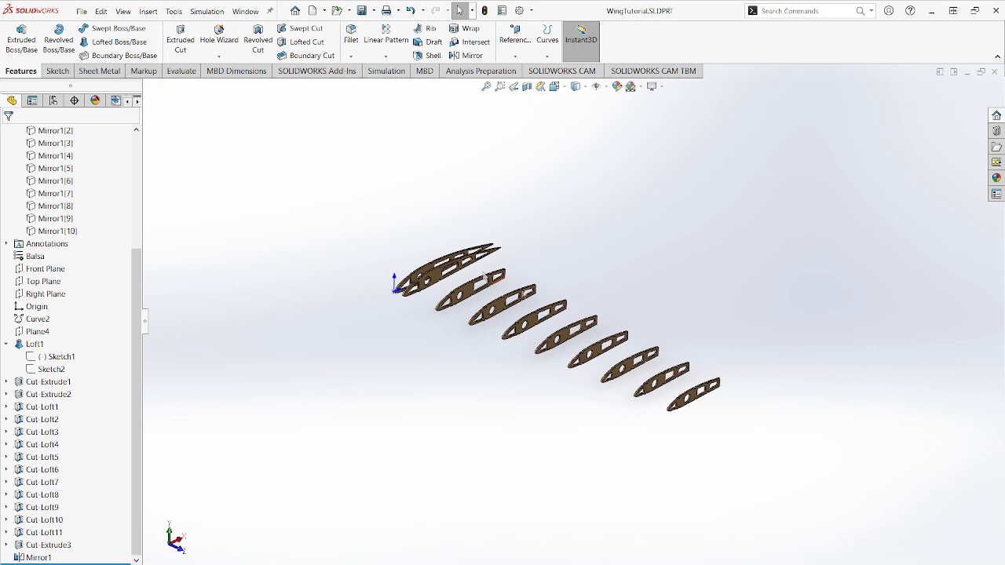